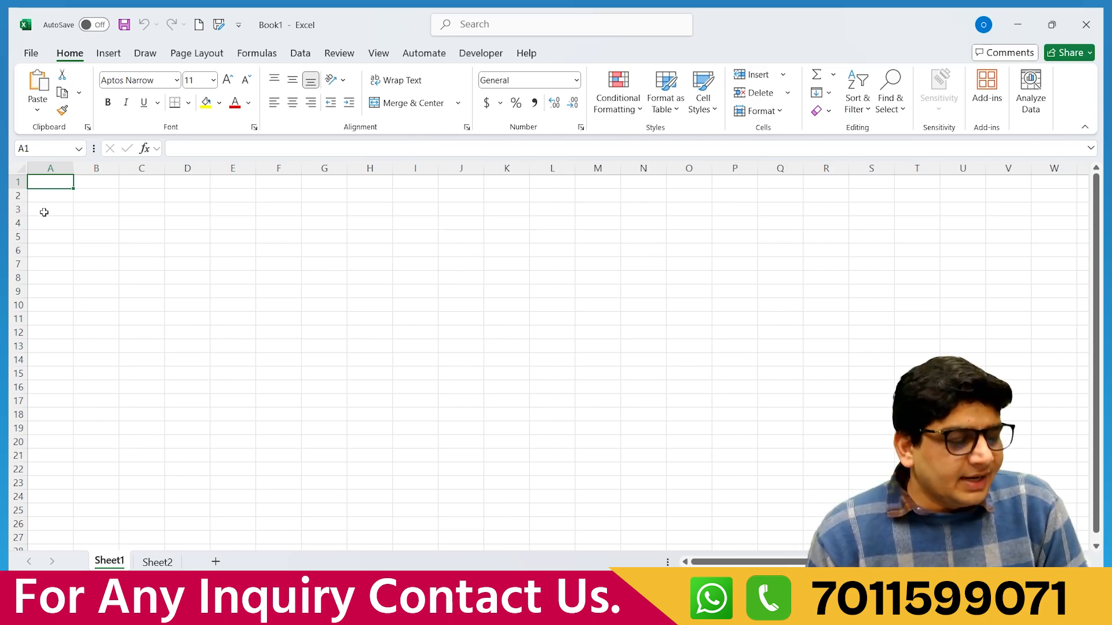
Select column B, then cells C4 and D4.
left_click(50, 168)
left_click(107, 169)
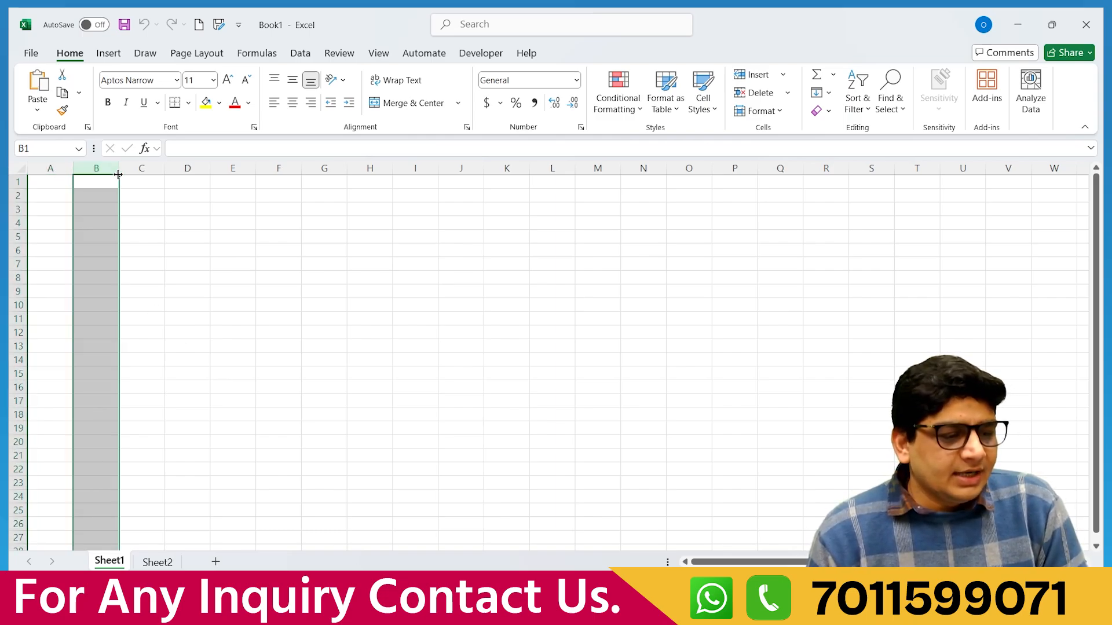
left_click(16, 181)
left_click(133, 224)
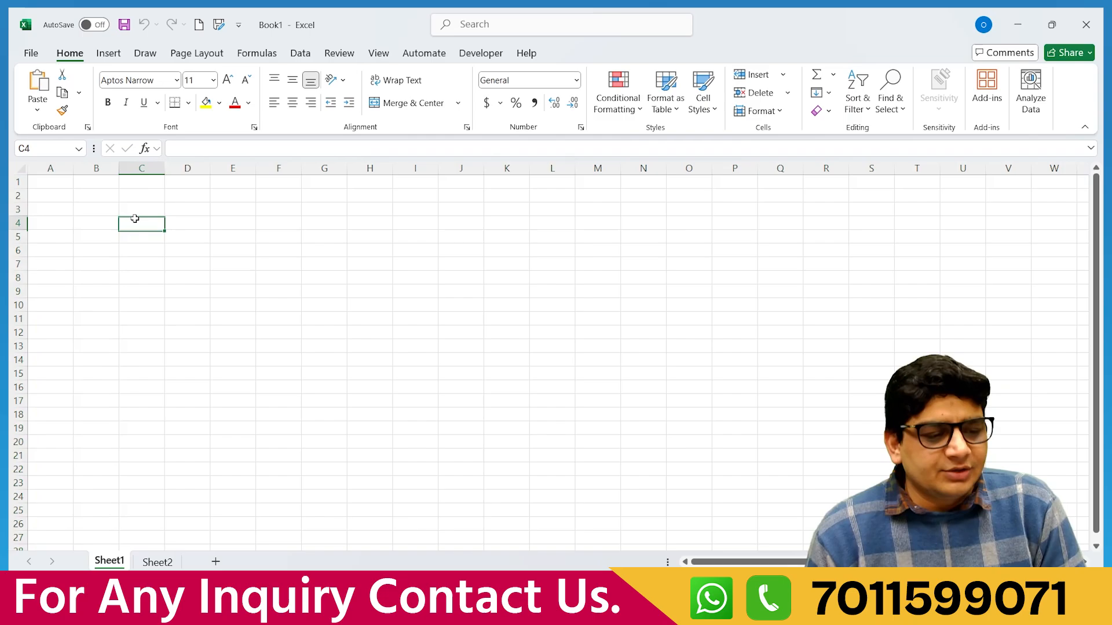
left_click(180, 224)
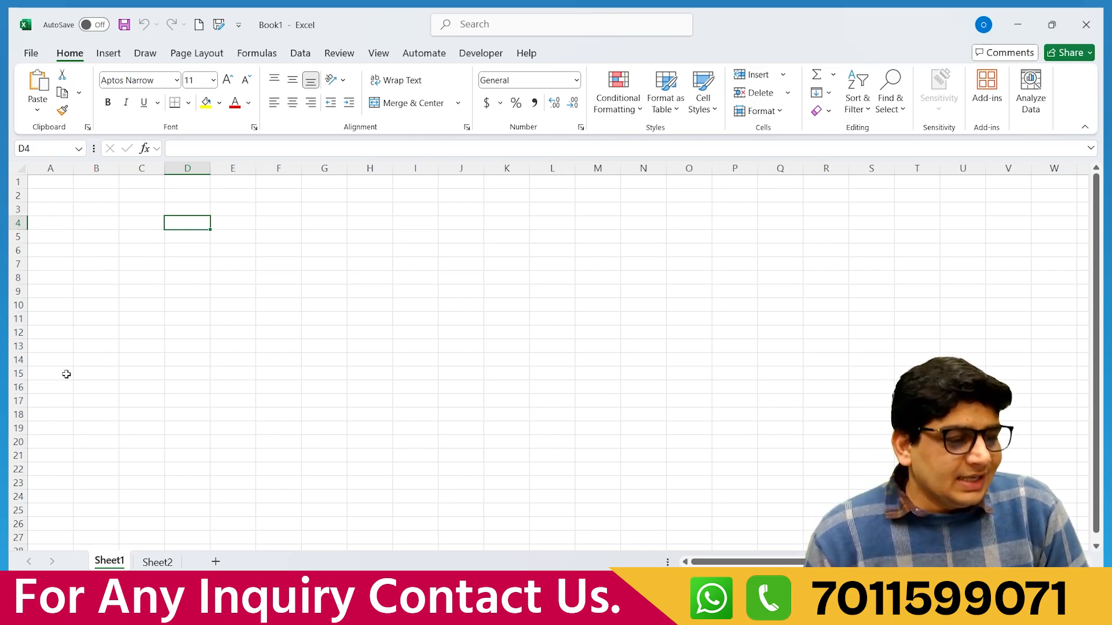
From A1, jump to the sheet's last row and last column and back with Ctrl+arrows.
left_click(51, 184)
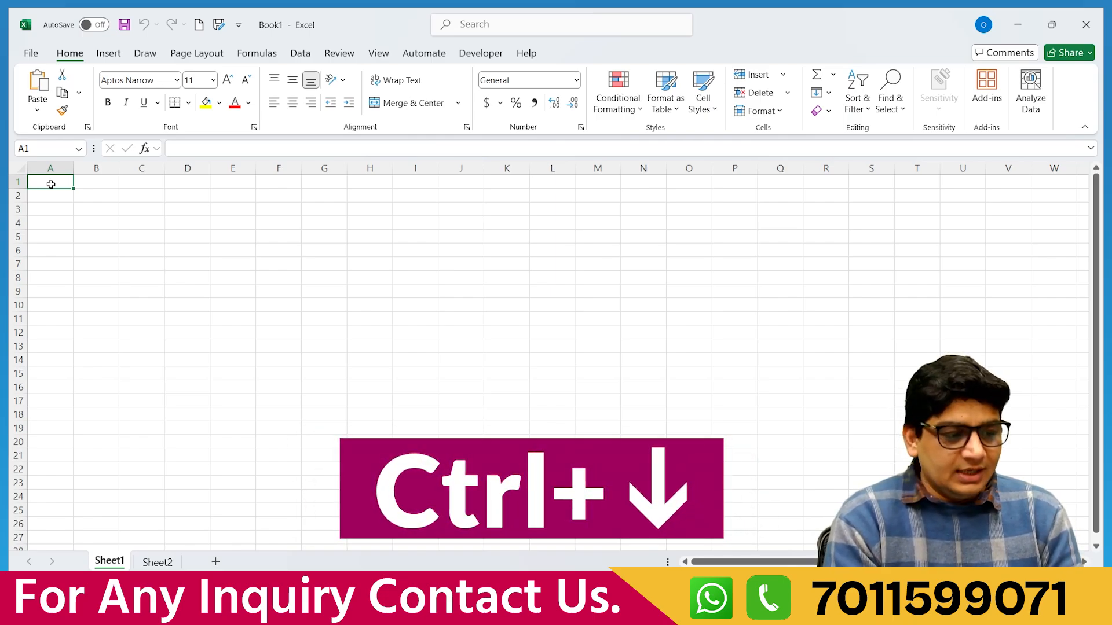
key("ctrl+Down")
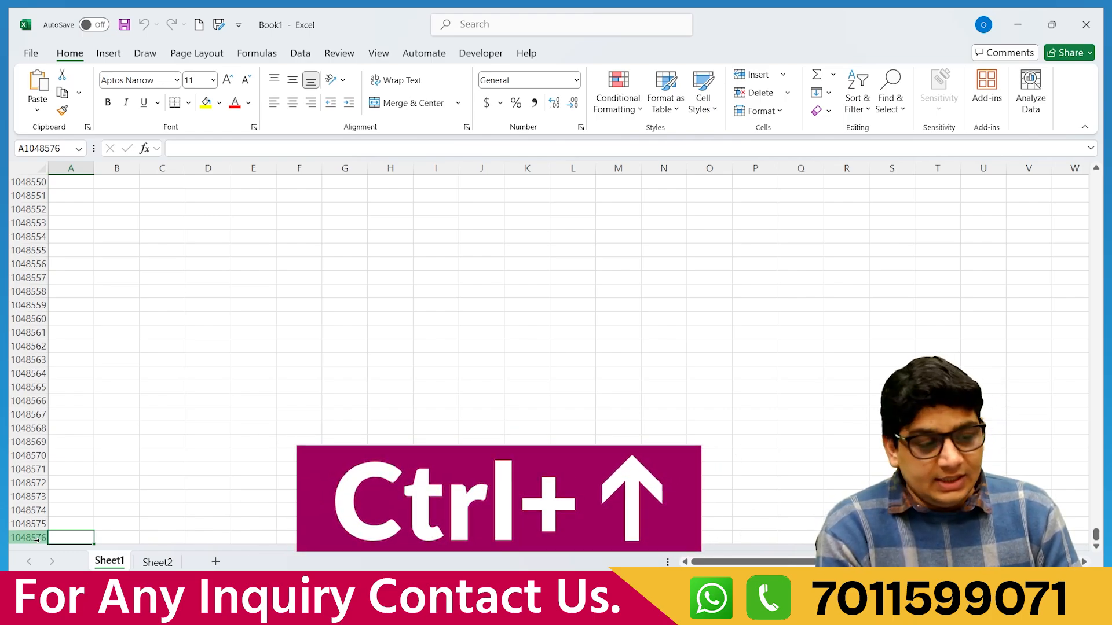
key("ctrl+Up")
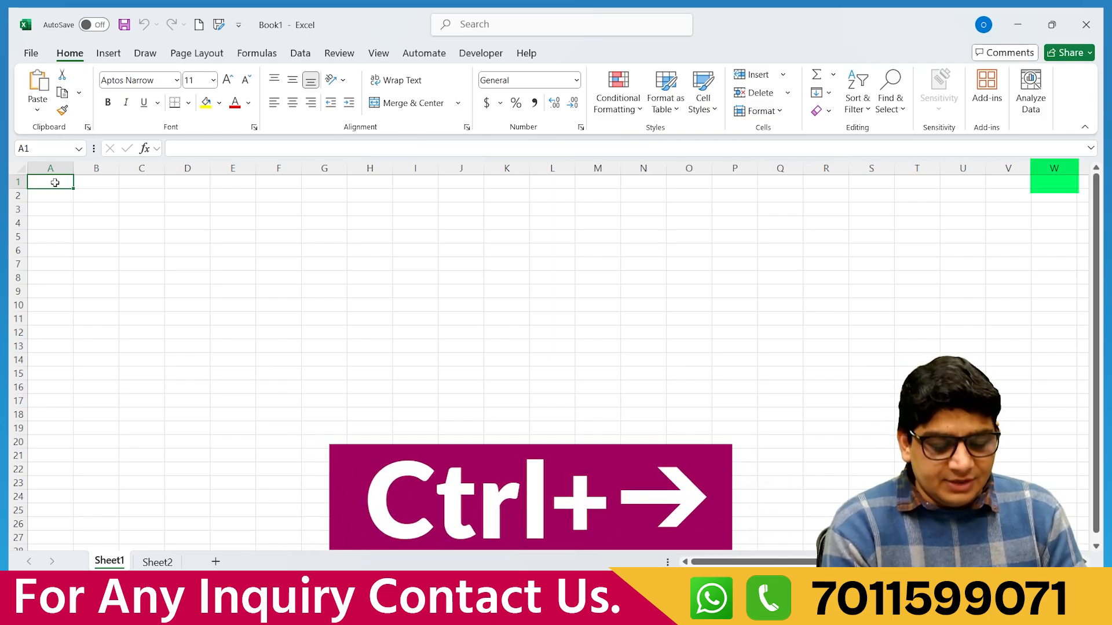
key("ctrl+Right")
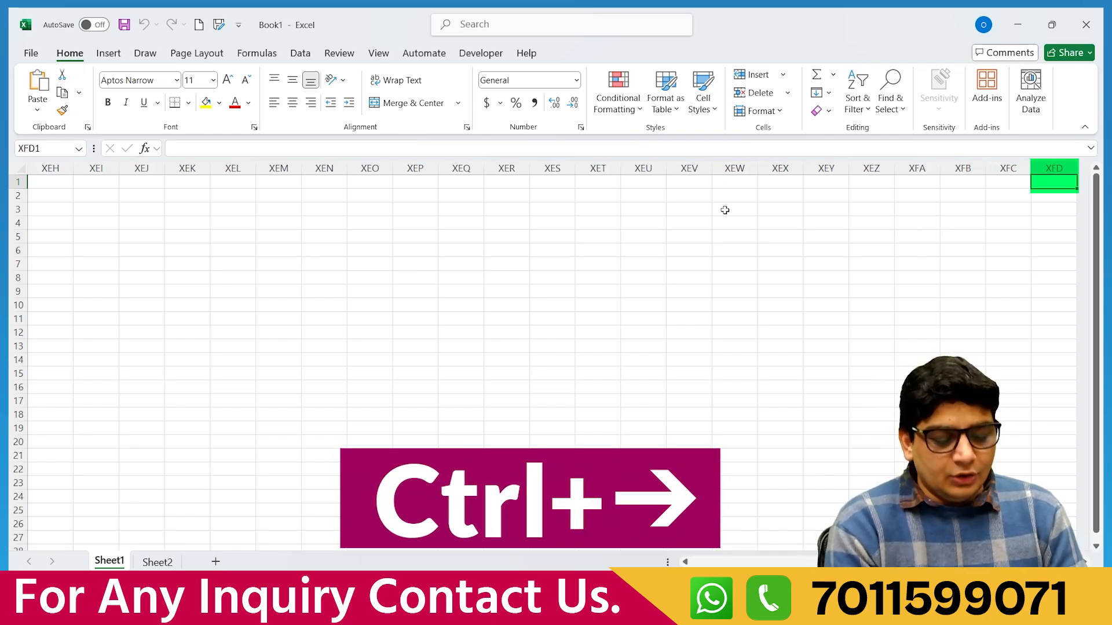
key("ctrl+Left")
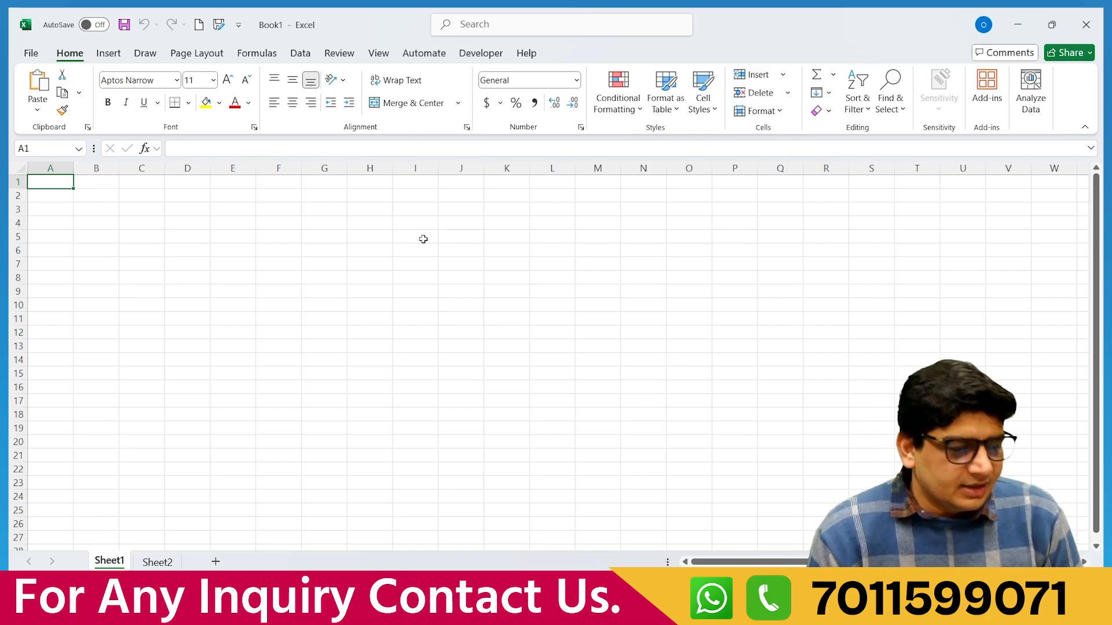
Enter 'Job Connect' in cell C4.
left_click(137, 222)
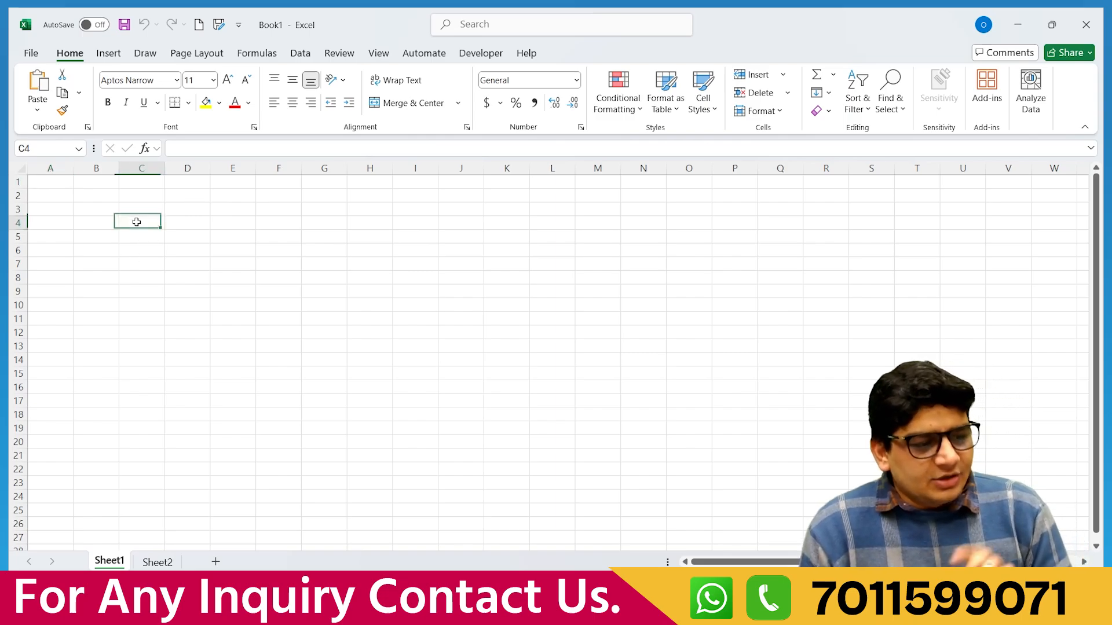
type("Job")
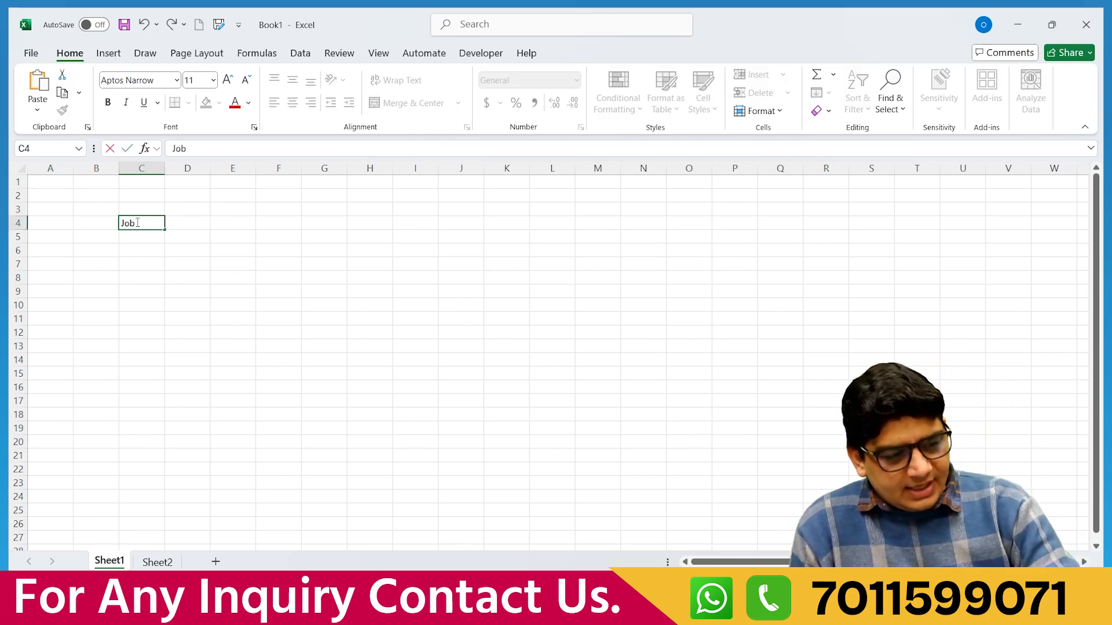
type(" Co")
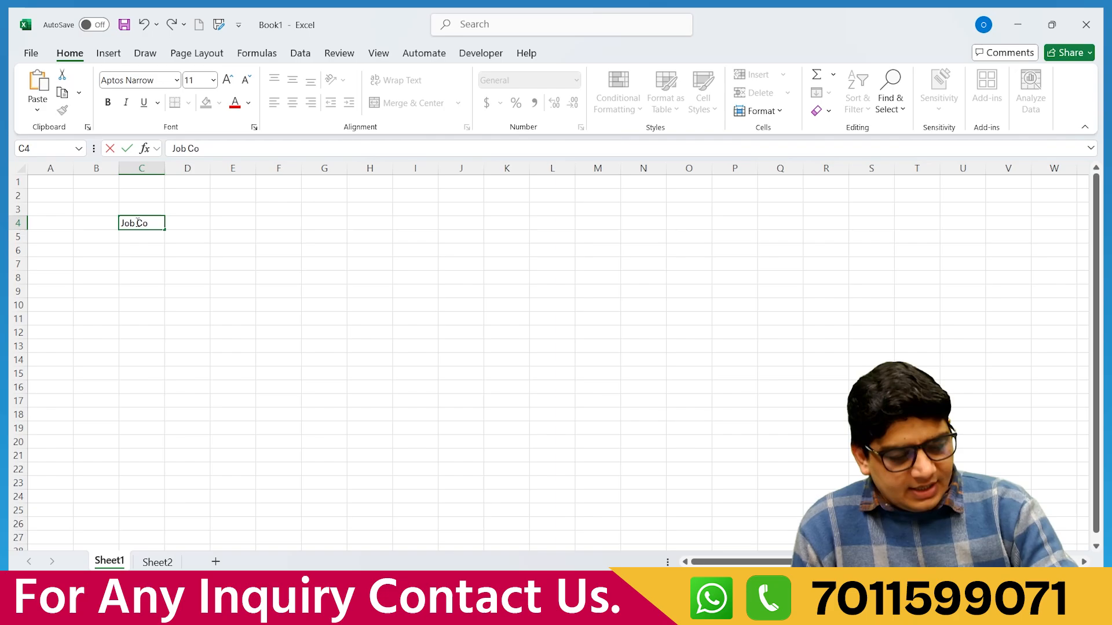
type("nnect")
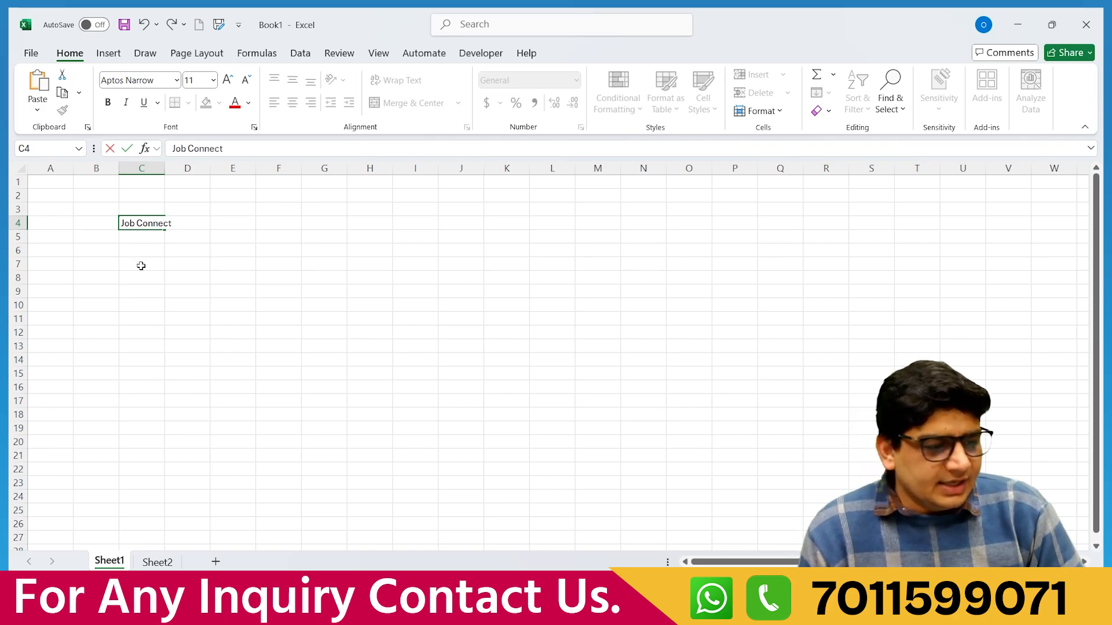
left_click(141, 266)
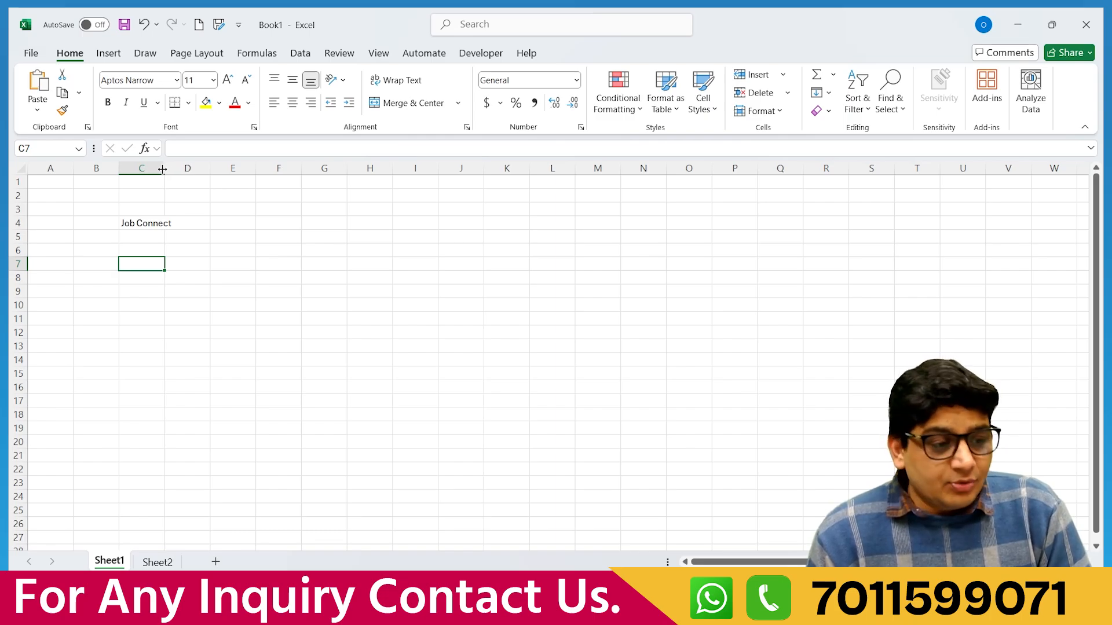
Make row 4 about 70 pixels tall and AutoFit column C to 'Job Connect'.
mouse_move(162, 169)
left_mouse_down()
mouse_move(213, 168)
mouse_move(171, 182)
left_mouse_up()
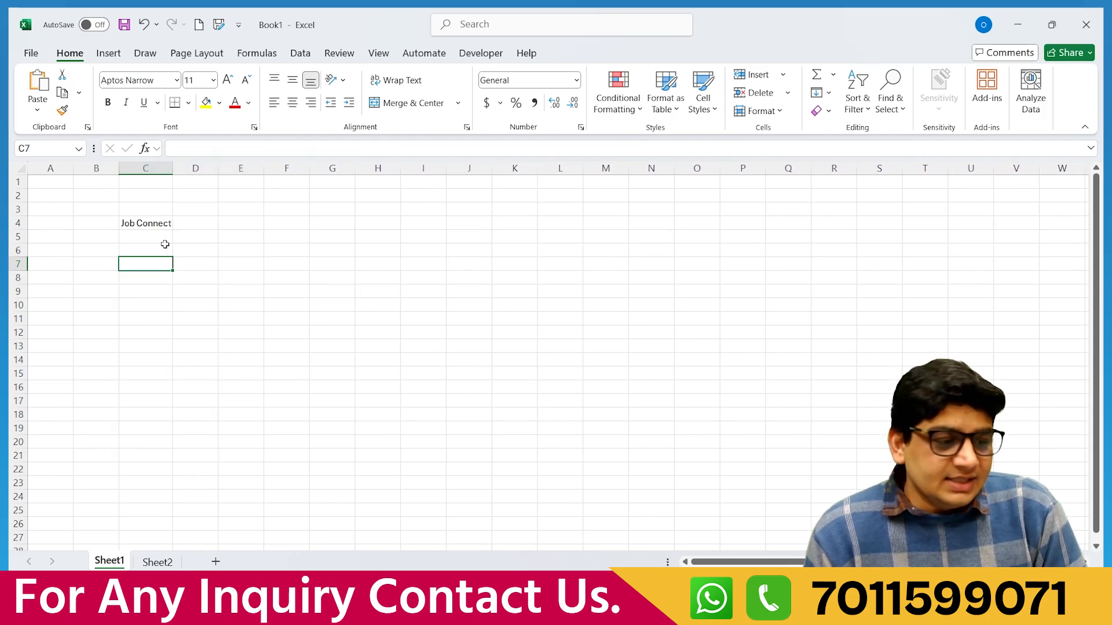
mouse_move(173, 169)
left_mouse_down()
mouse_move(222, 167)
mouse_move(176, 173)
left_mouse_up()
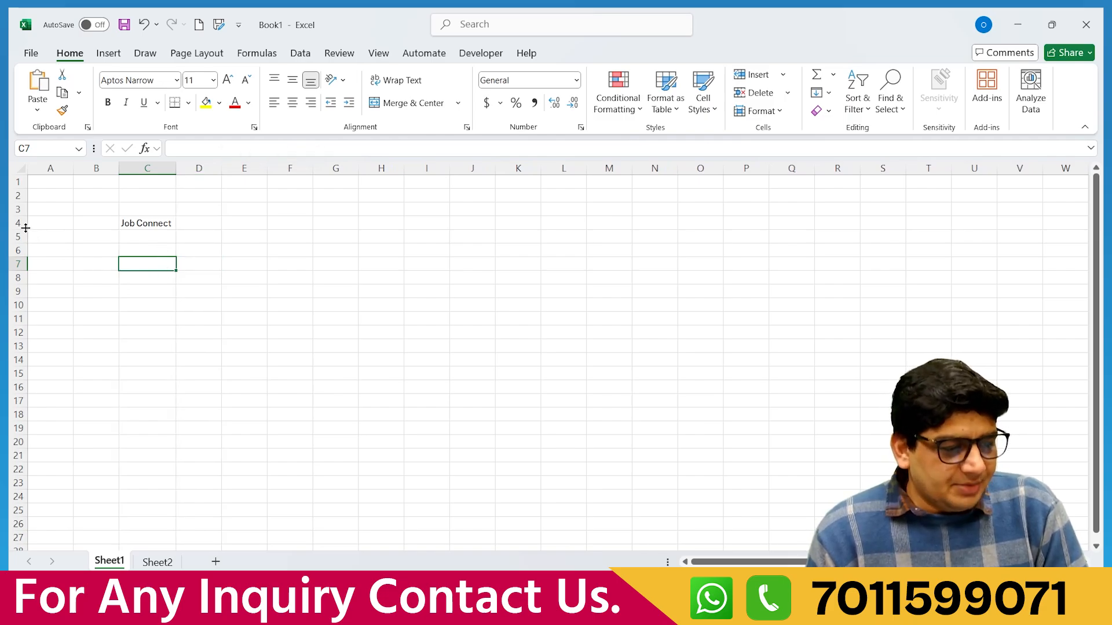
left_click_drag(21, 229, 30, 254)
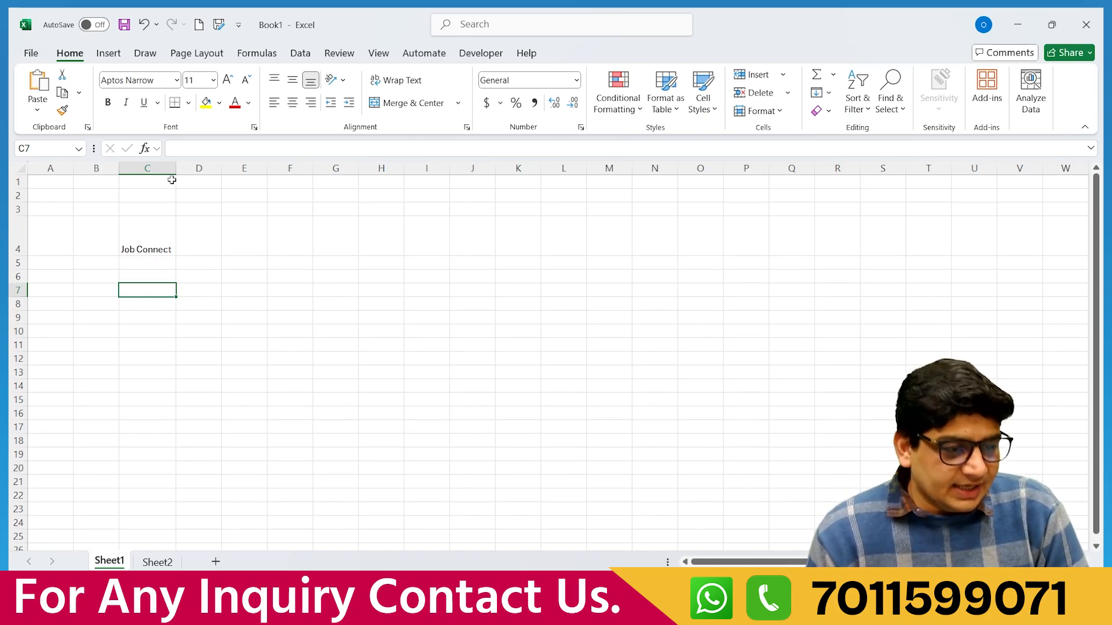
left_click_drag(173, 170, 227, 169)
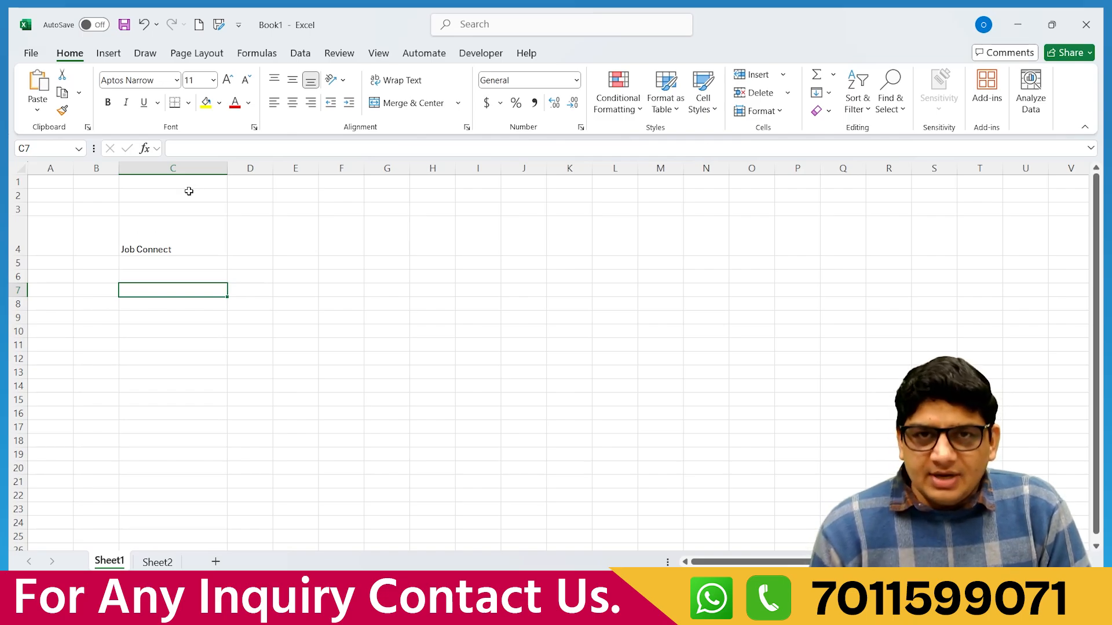
double_click(228, 171)
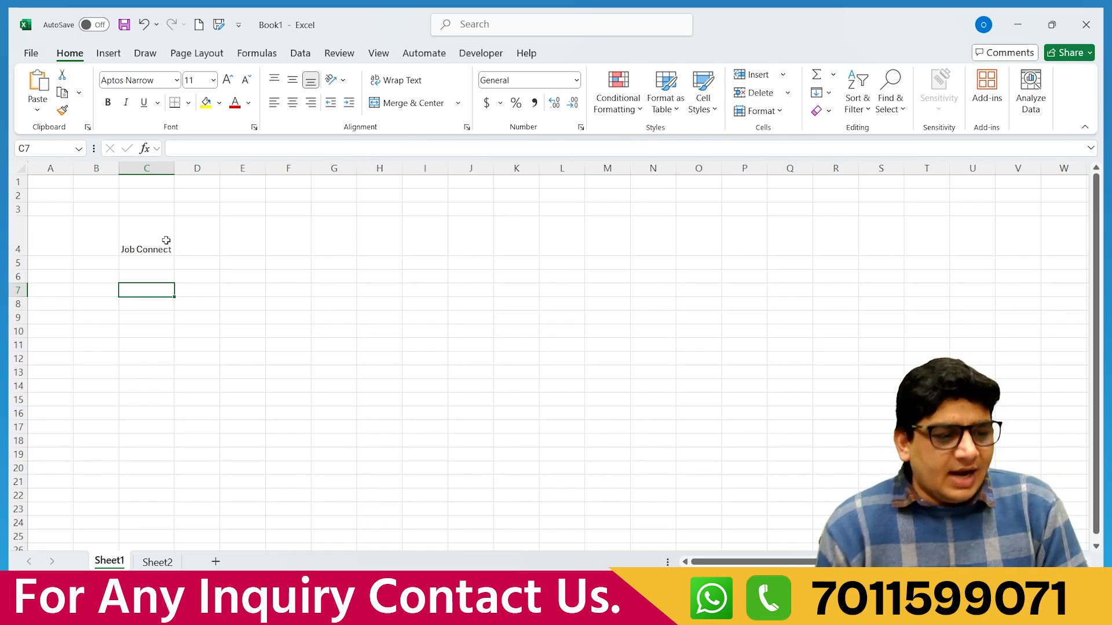
left_click(228, 273)
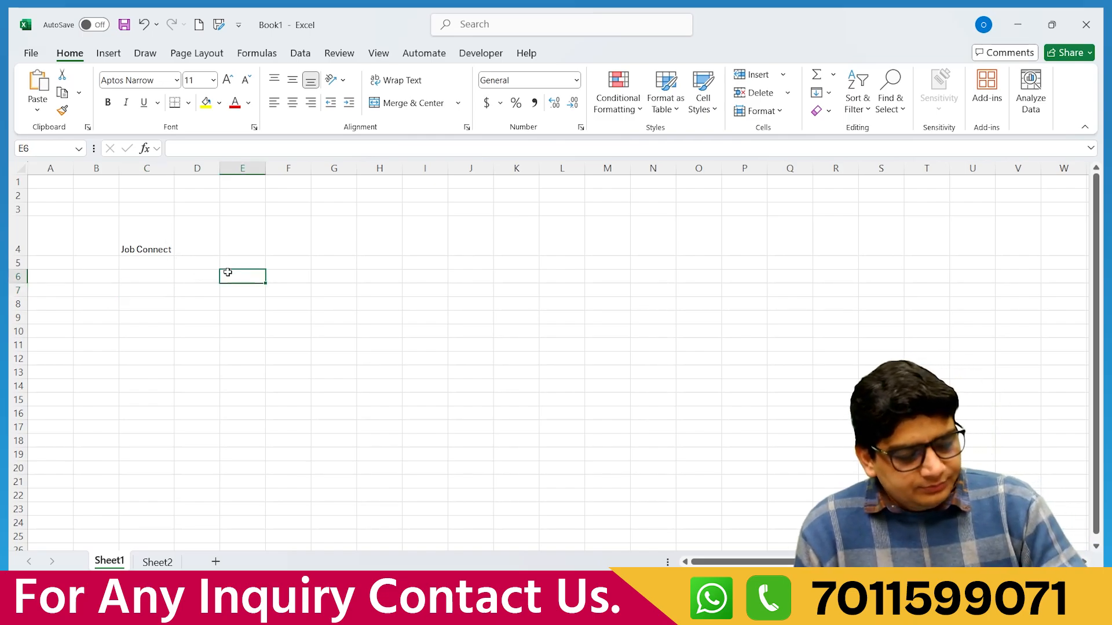
type("Job Connect")
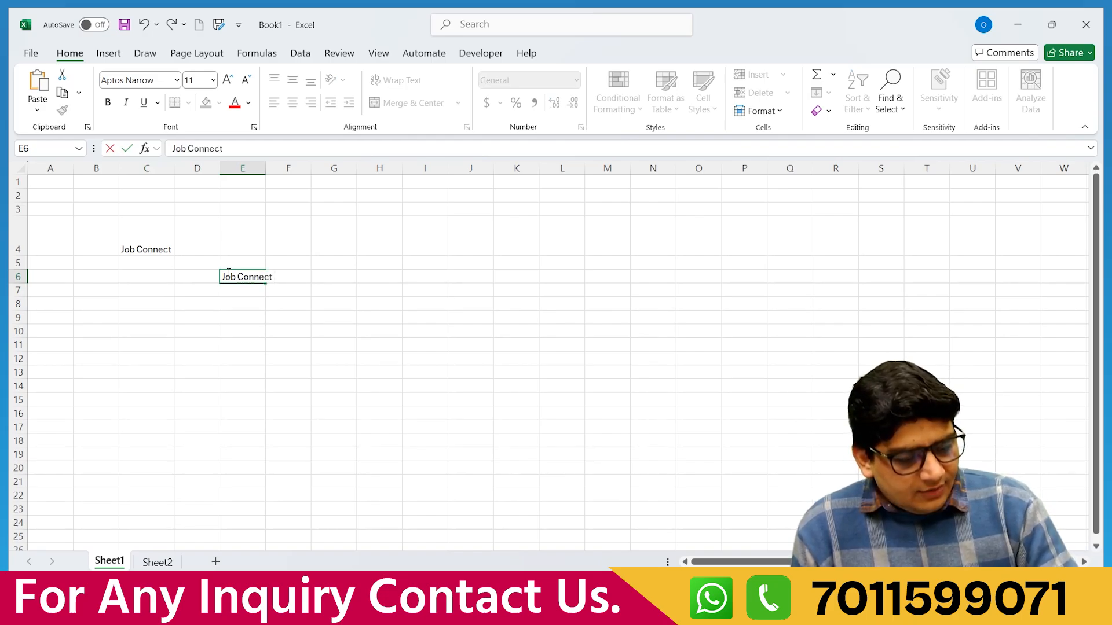
type(" Advanc")
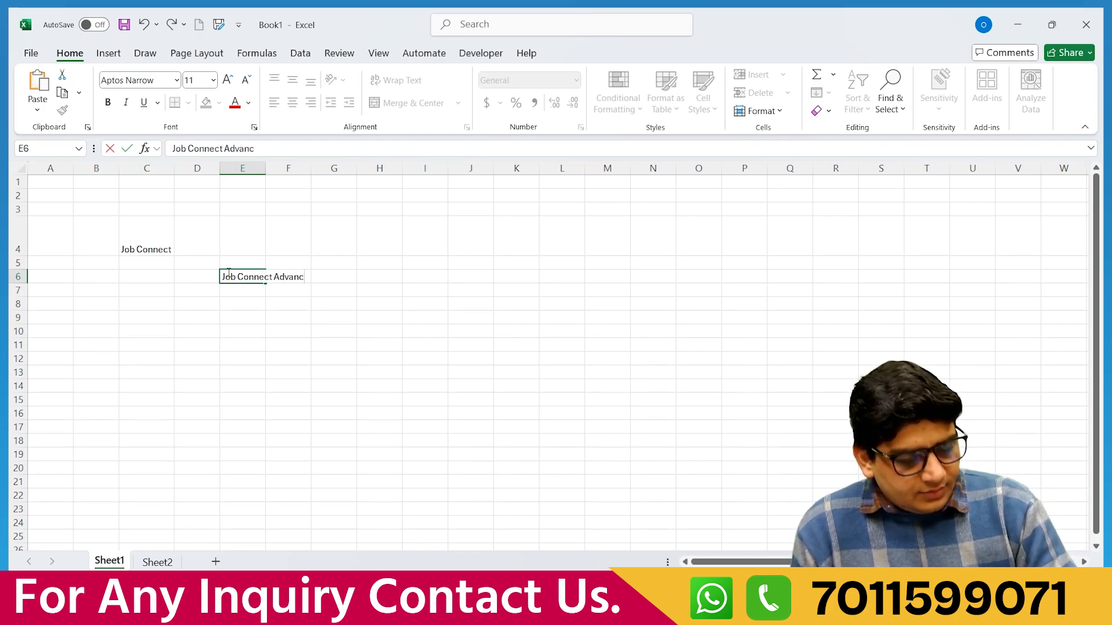
type("e Excel")
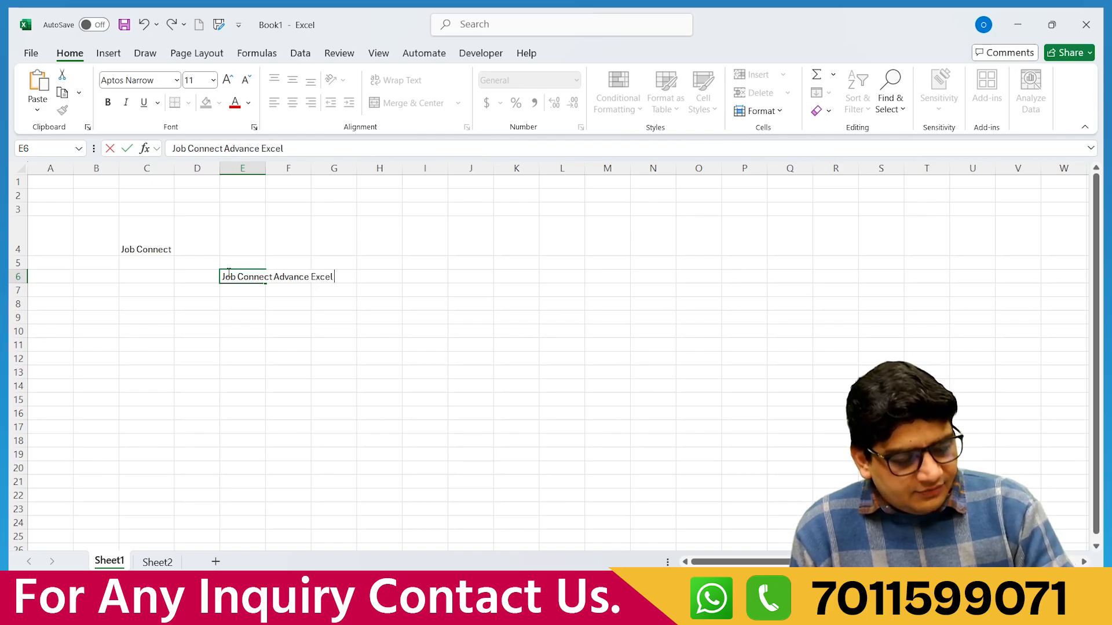
type(" Free Co")
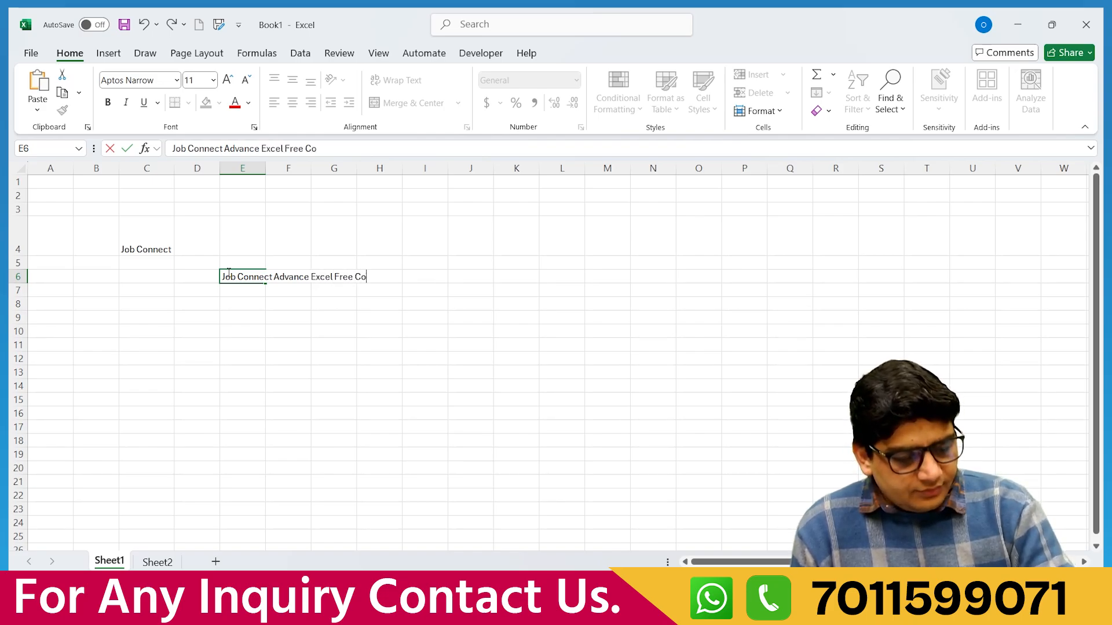
type("urse")
left_click(275, 332)
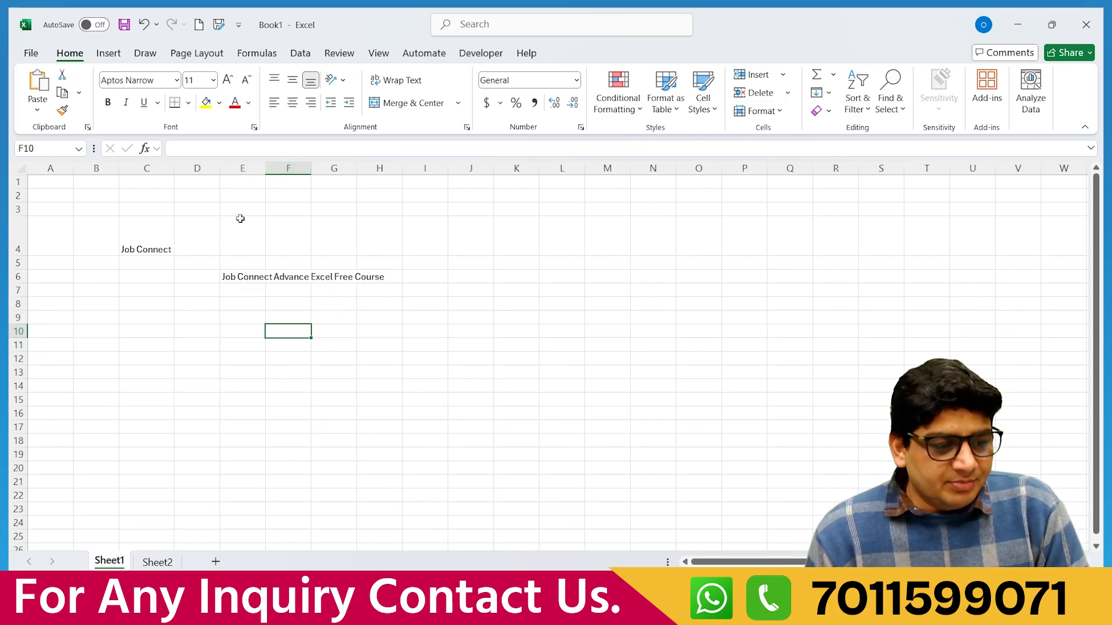
double_click(266, 168)
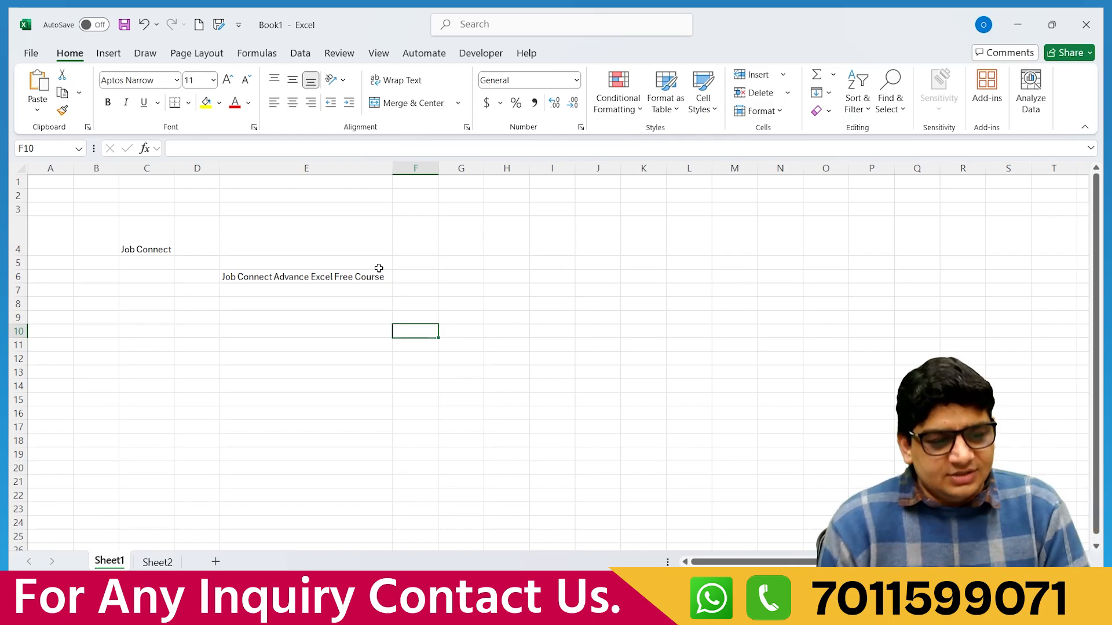
left_click(331, 277)
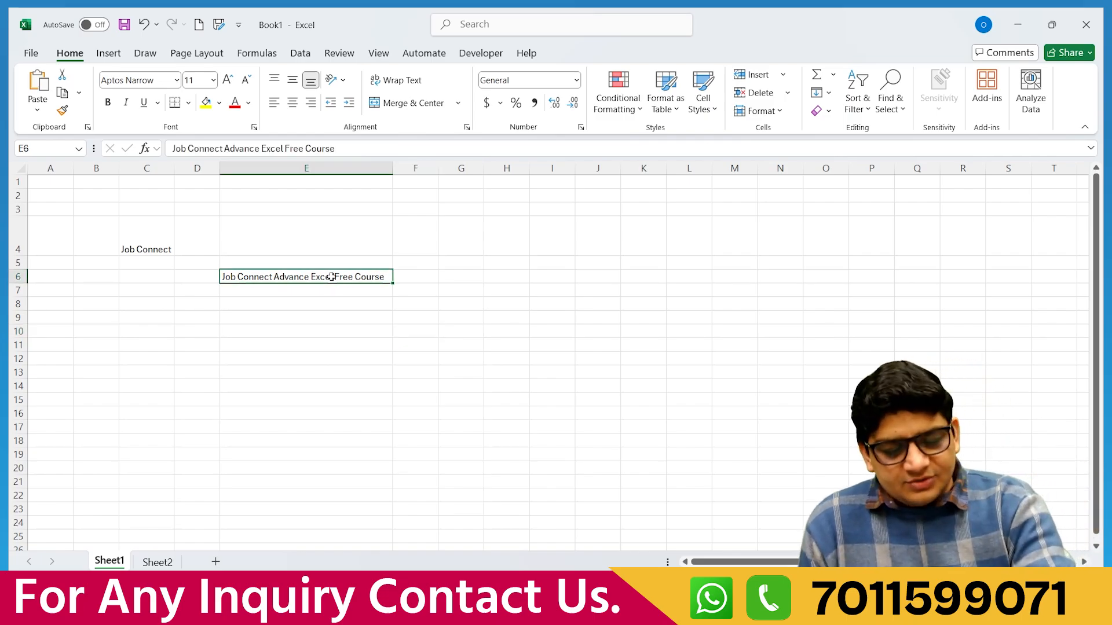
key("ctrl+z")
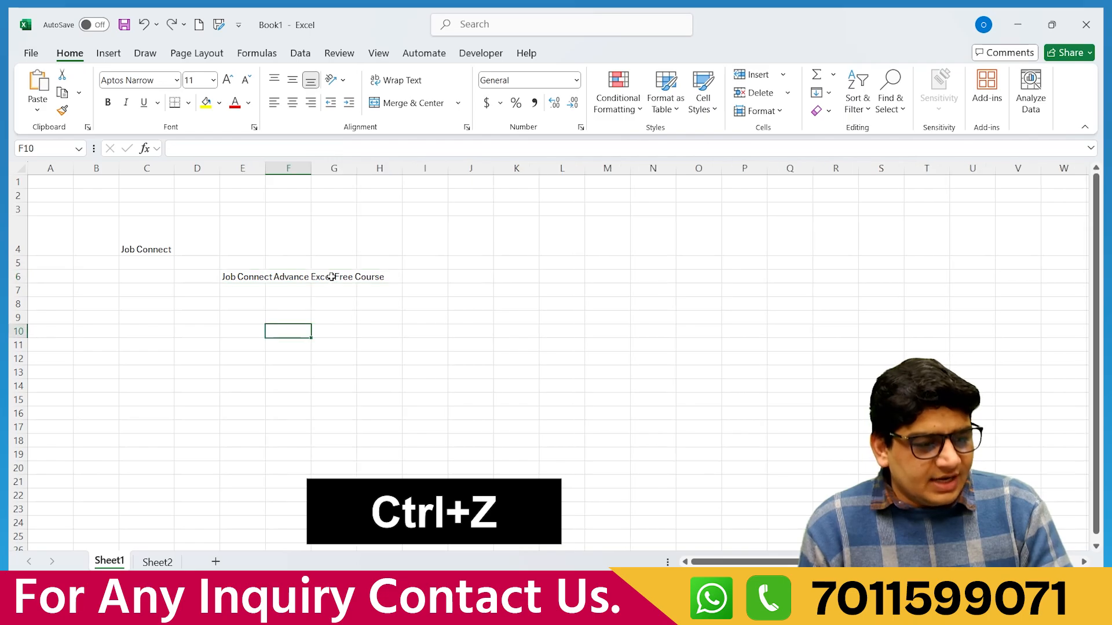
key("ctrl+z")
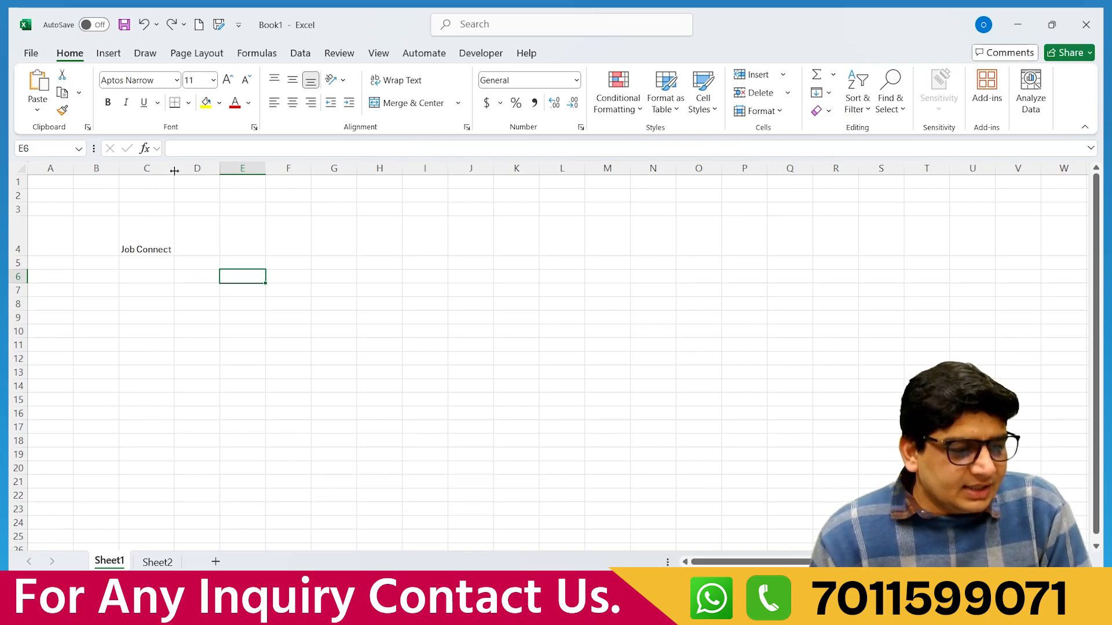
Widen column C, make row 4 much taller, and select the Job Connect cell C4.
left_click_drag(174, 170, 237, 170)
left_click_drag(24, 257, 26, 309)
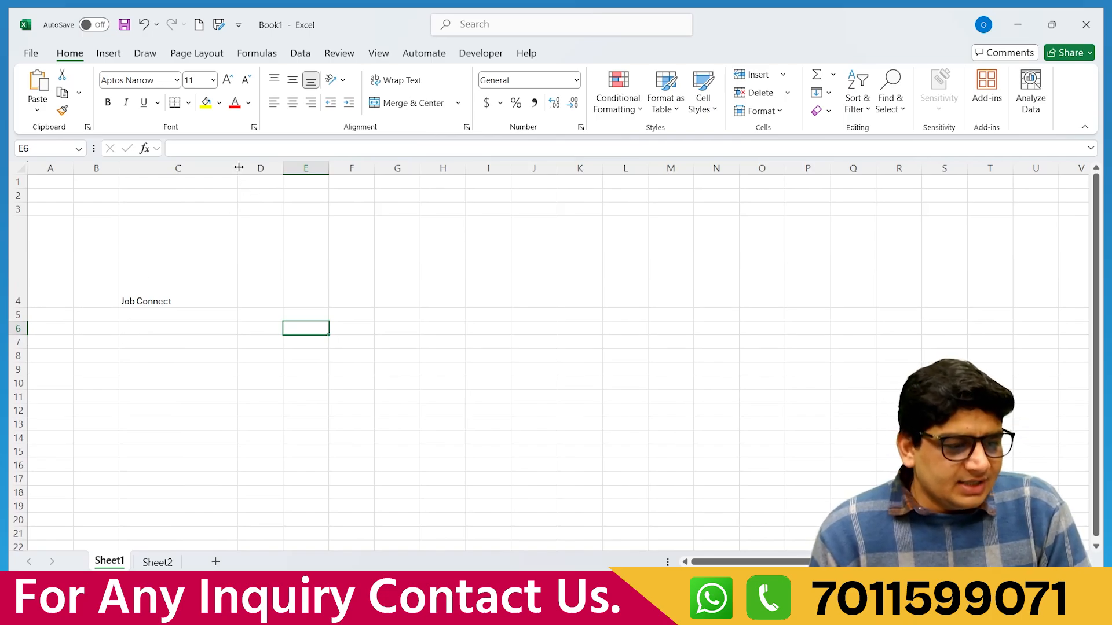
left_click_drag(237, 169, 265, 168)
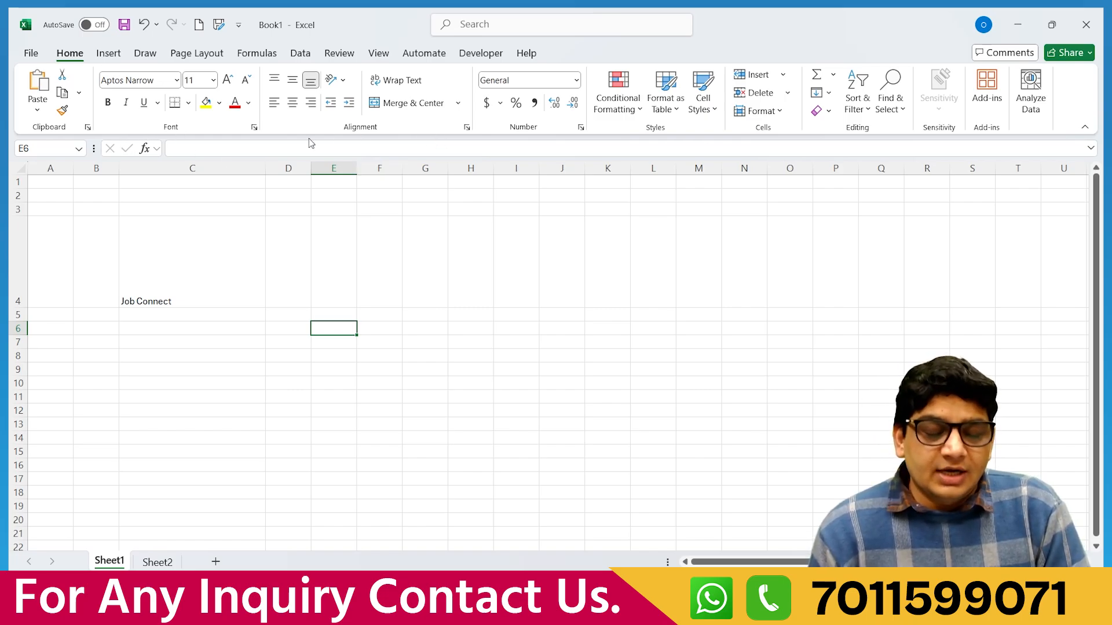
left_click(154, 278)
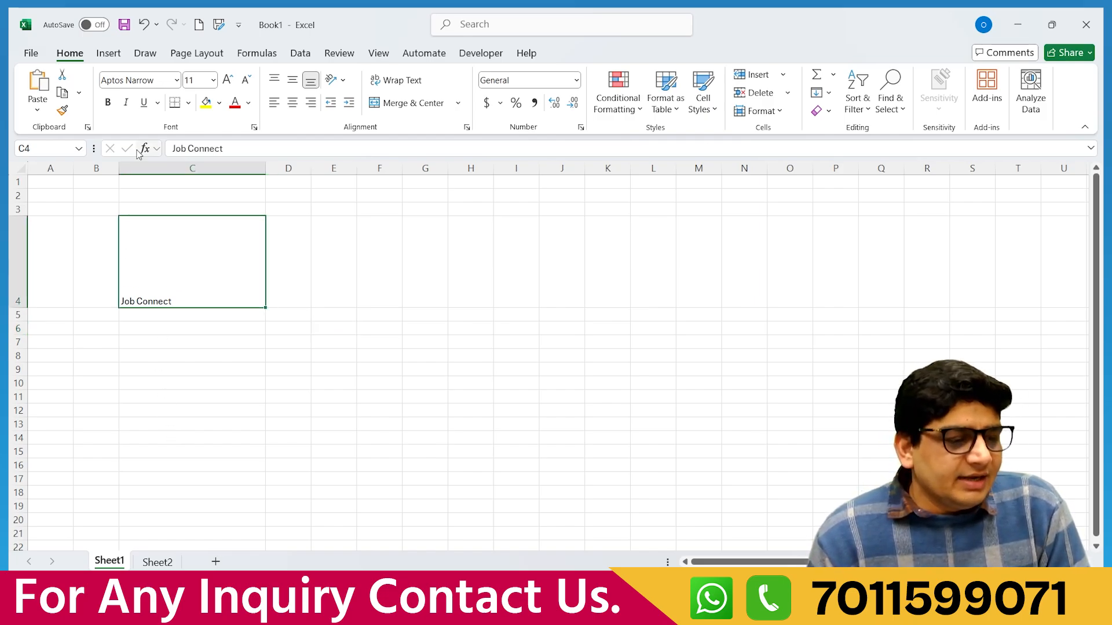
Try Matura MT Script Capitals and then LilyUPC as the heading font.
left_click(176, 80)
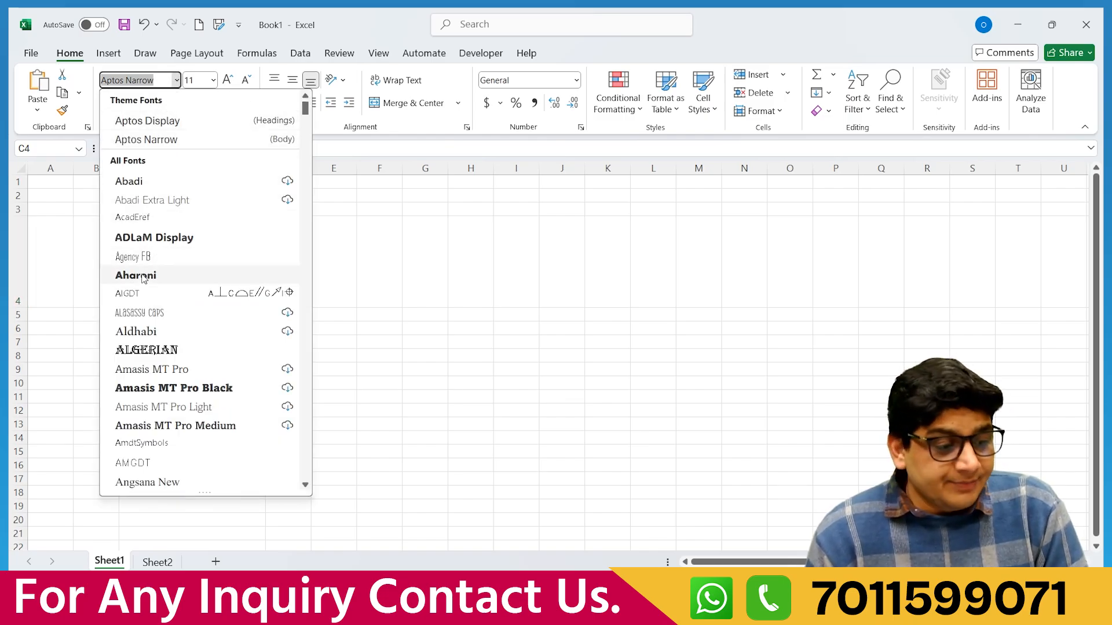
scroll(150, 280, "down", 10)
scroll(147, 284, "down", 15)
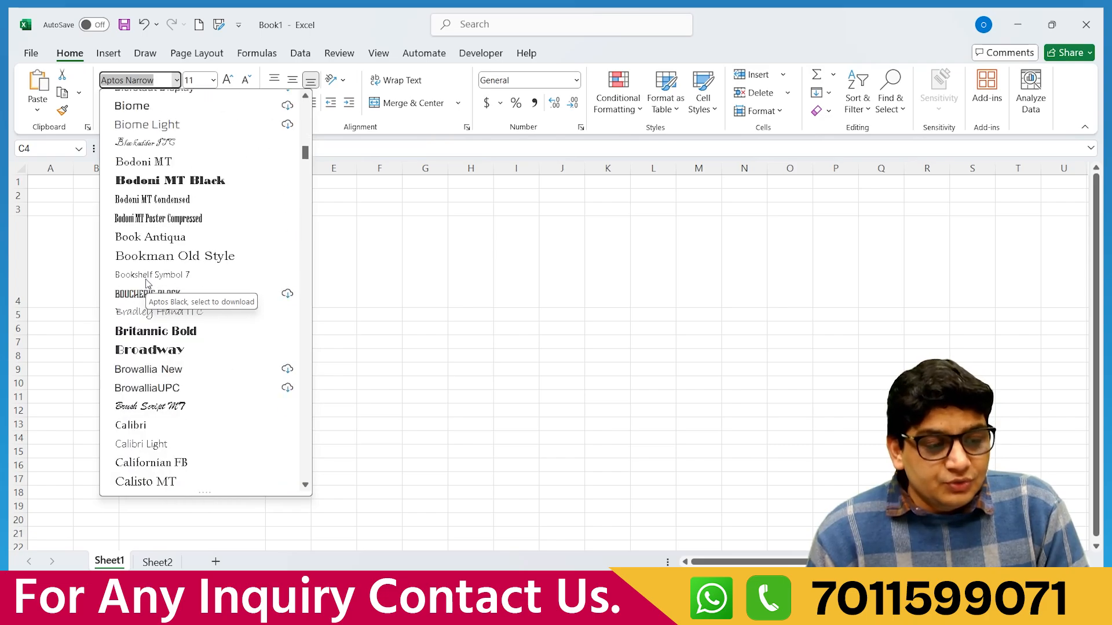
scroll(157, 302, "down", 20)
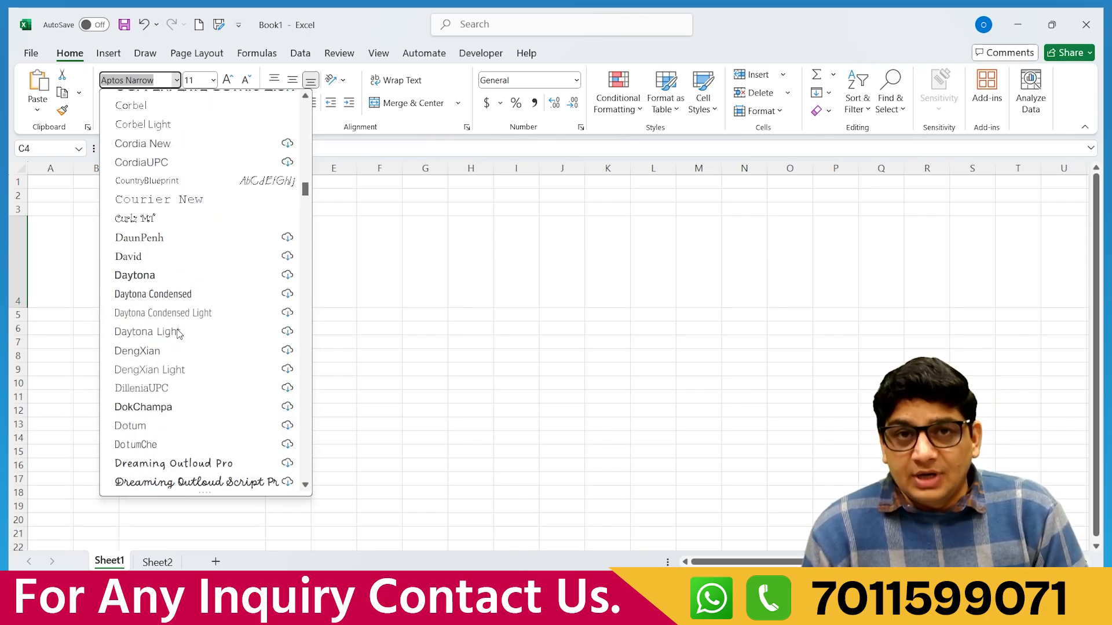
scroll(177, 333, "down", 10)
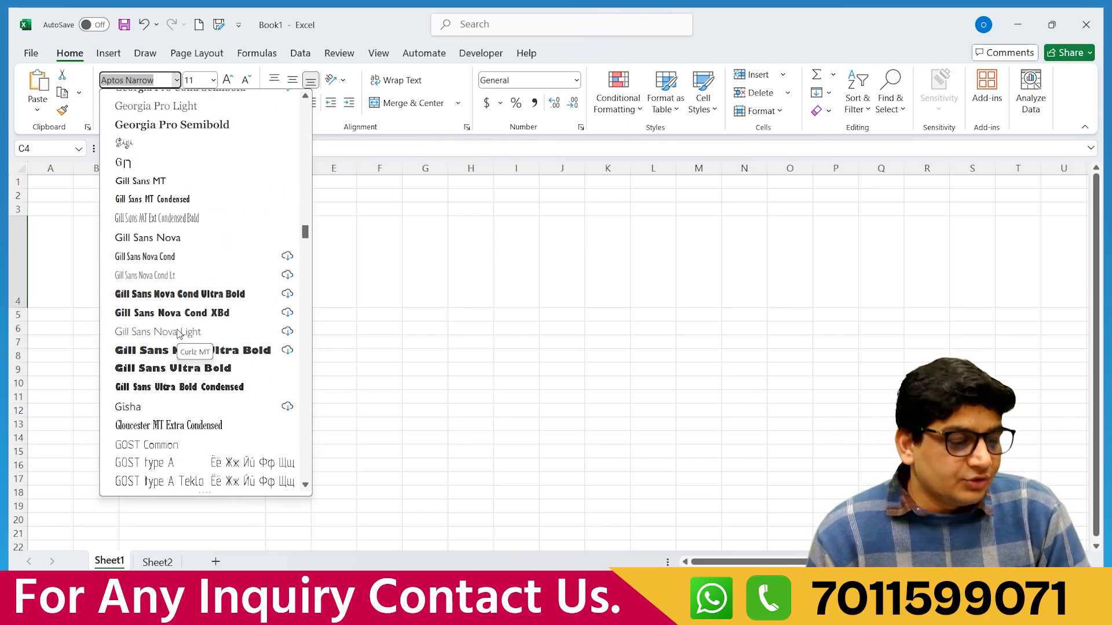
scroll(178, 334, "down", 10)
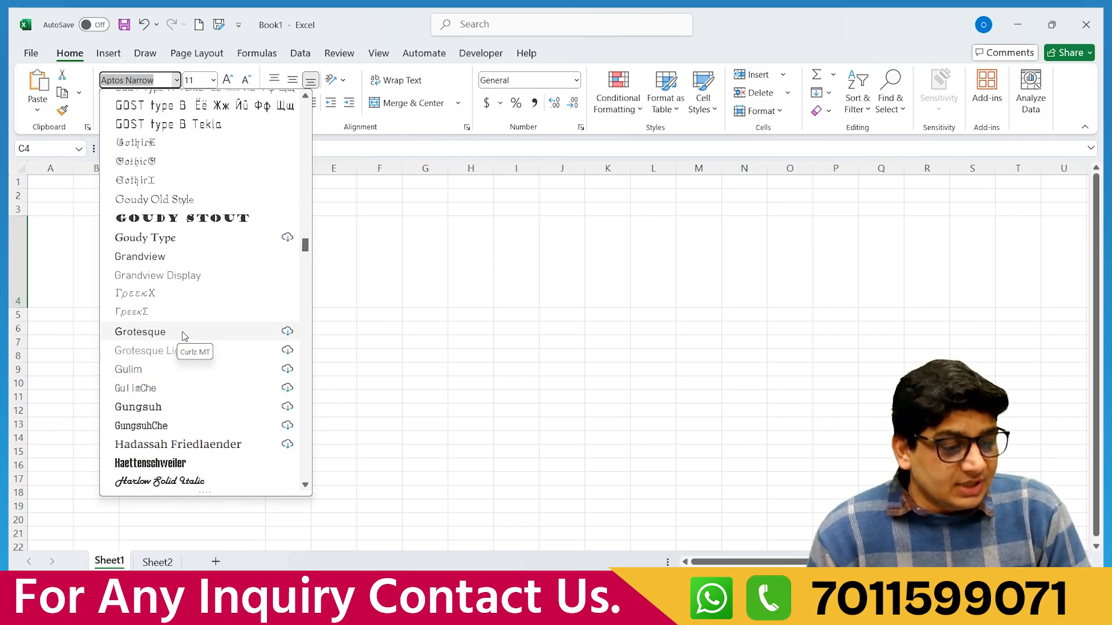
scroll(183, 335, "down", 20)
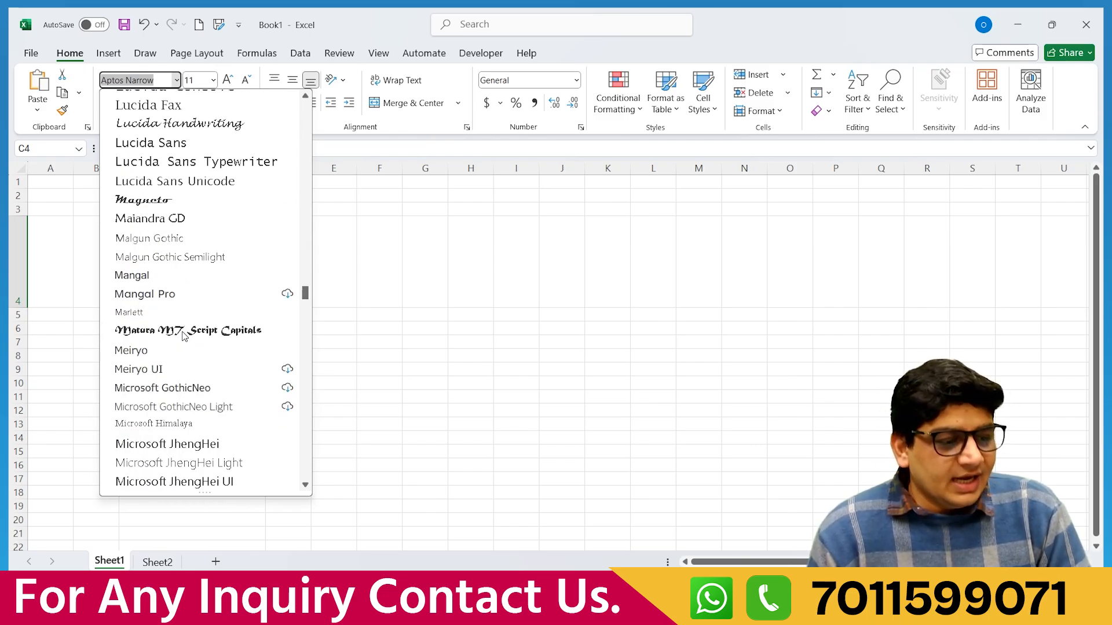
scroll(183, 336, "down", 6)
scroll(183, 336, "up", 6)
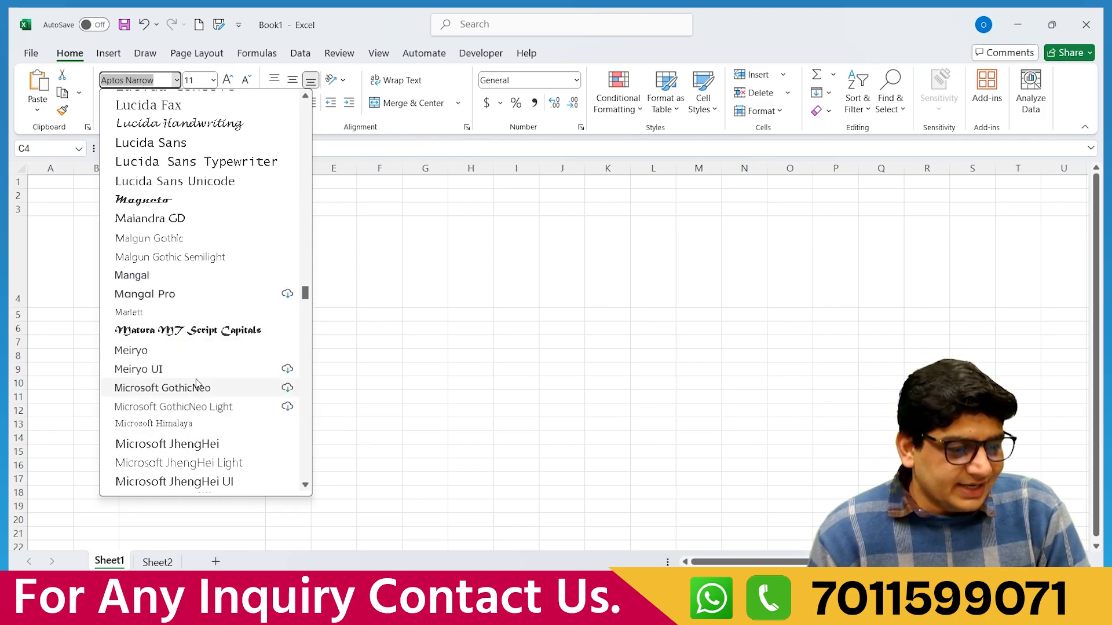
left_click(186, 331)
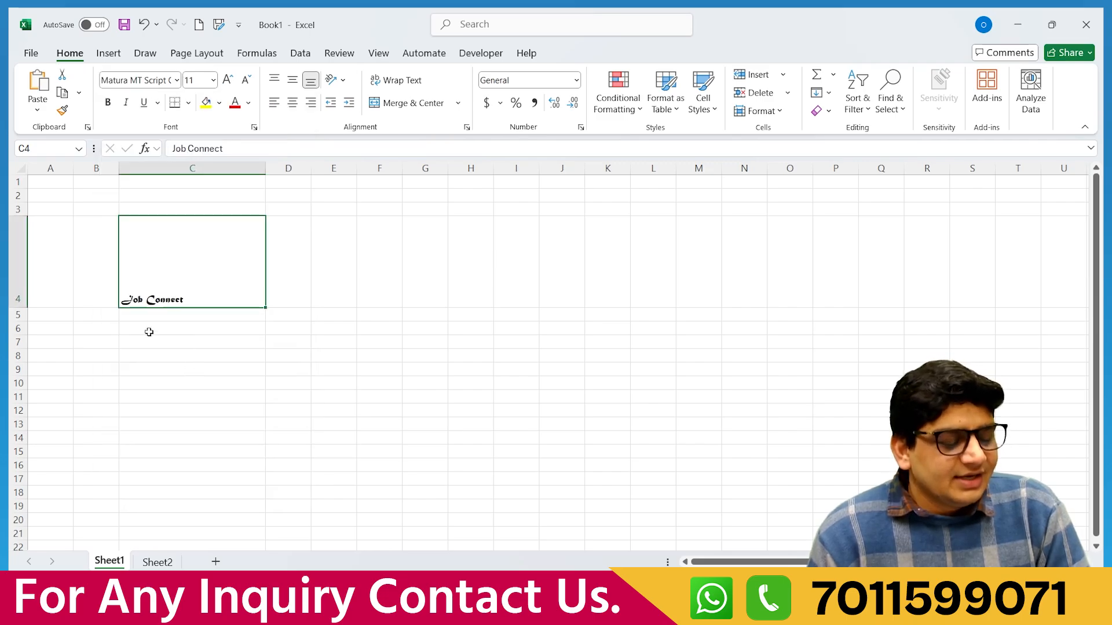
left_click(177, 80)
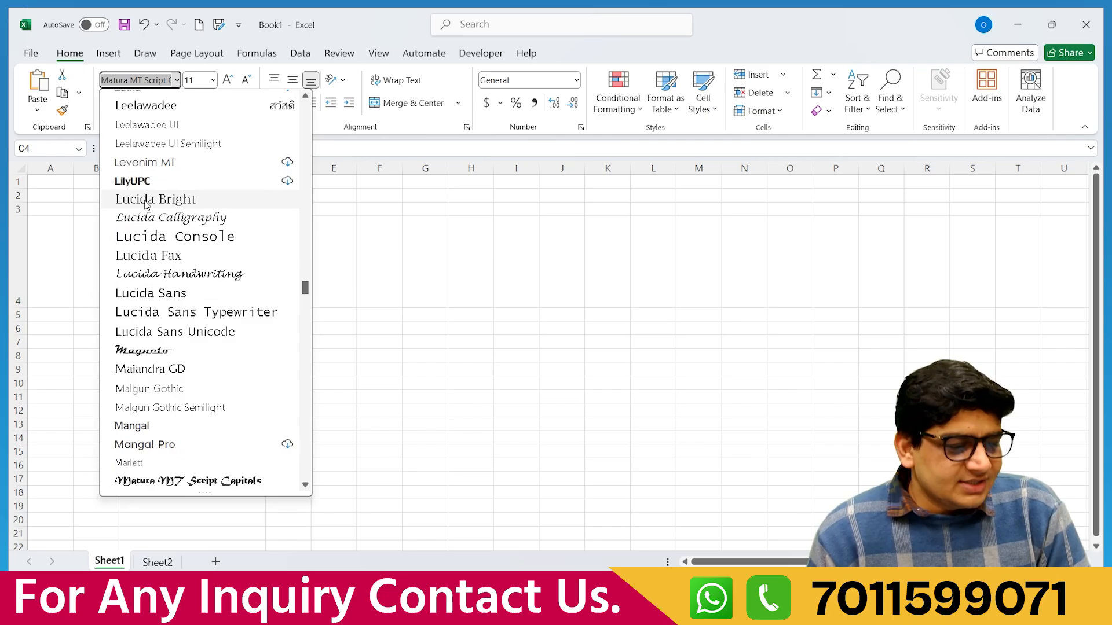
left_click(141, 181)
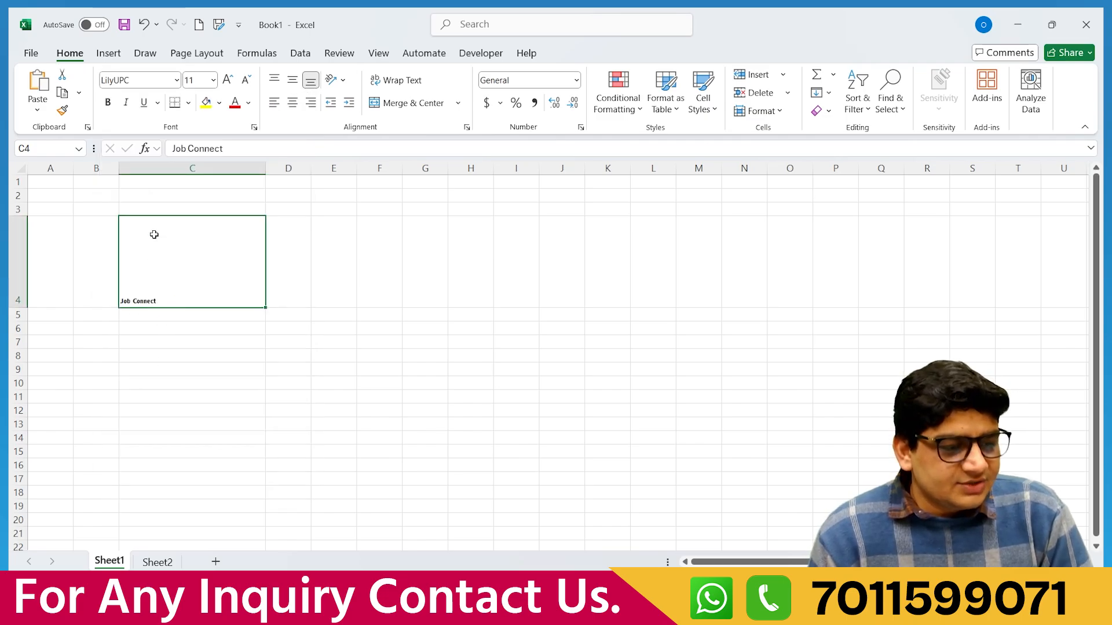
Try MoolBoran, then settle on Segoe UI Black for the heading.
left_click(177, 80)
scroll(193, 348, "down", 15)
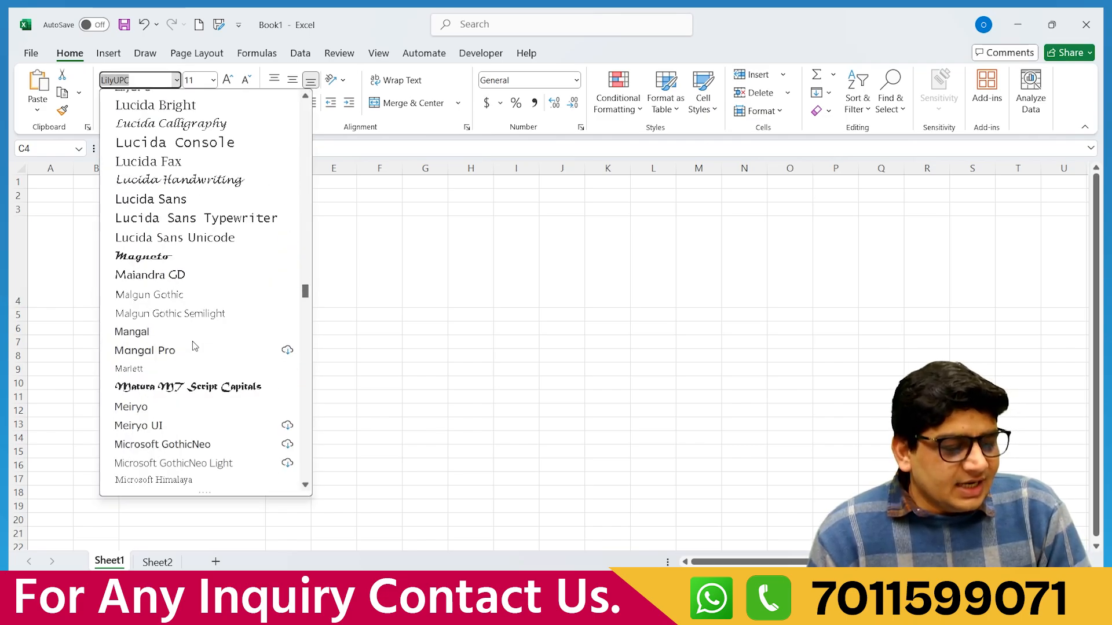
scroll(193, 348, "down", 7)
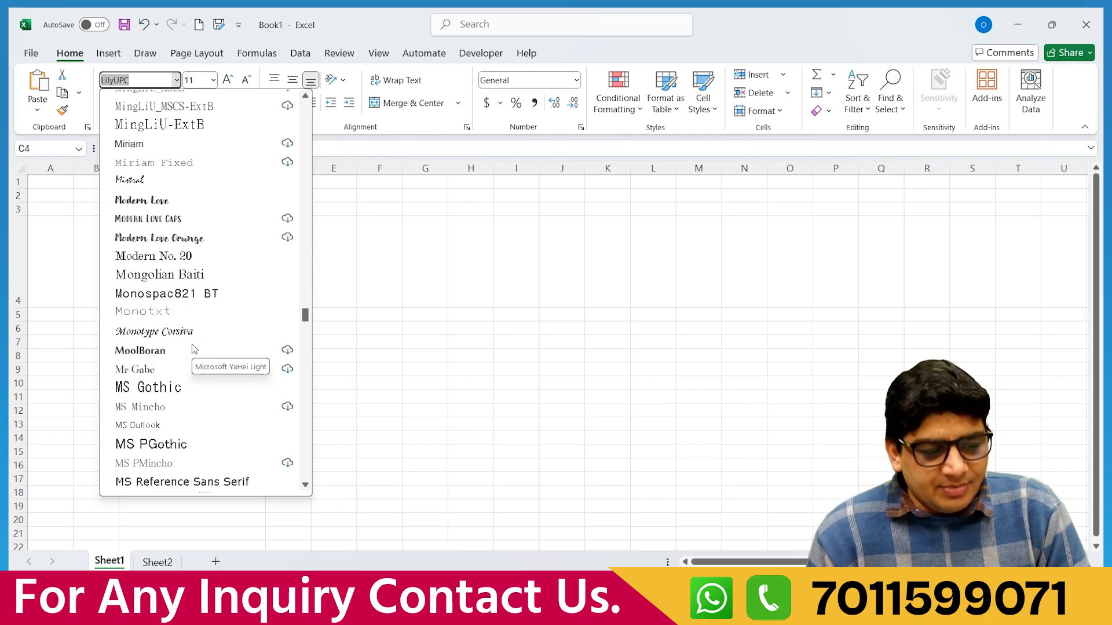
left_click(142, 351)
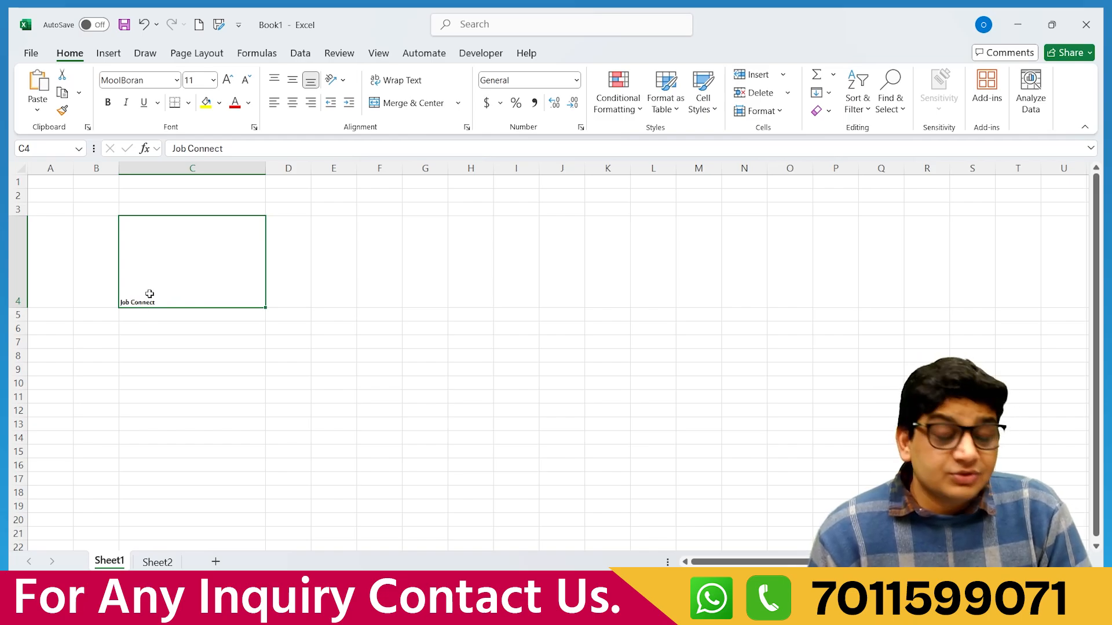
left_click(176, 80)
scroll(214, 413, "down", 5)
scroll(214, 413, "down", 15)
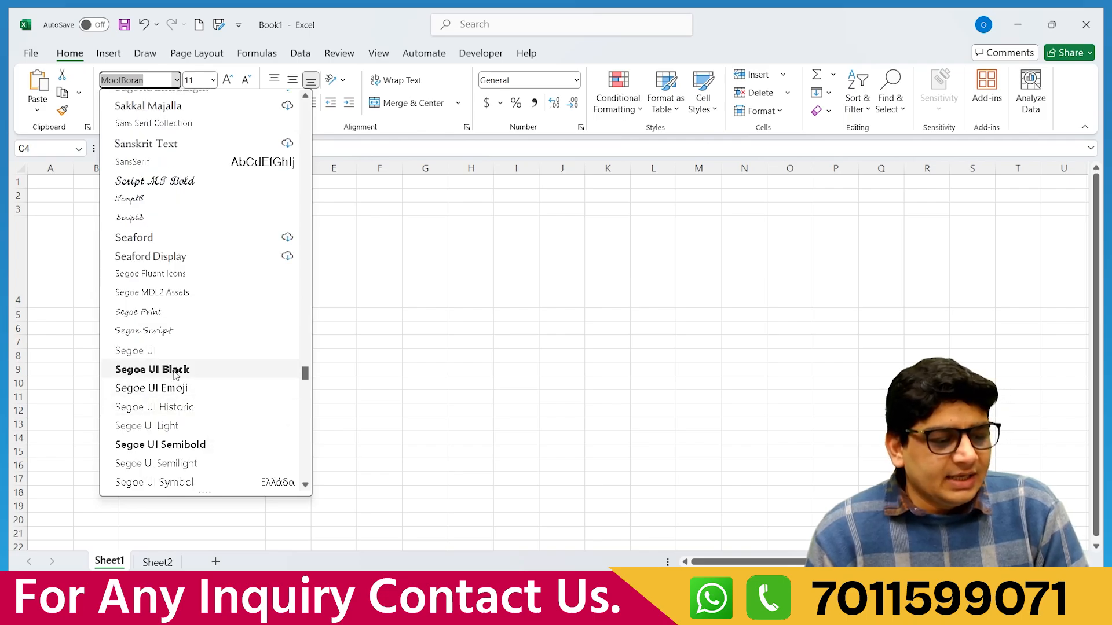
left_click(174, 369)
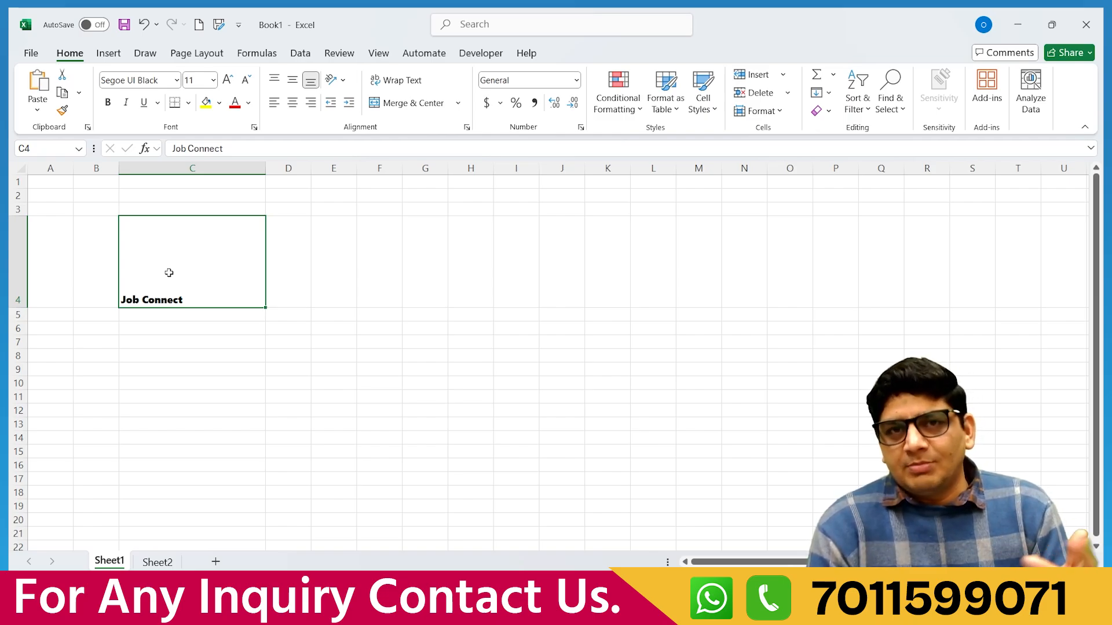
Try heading font sizes of 72, 16 and 28 pt.
left_click(214, 80)
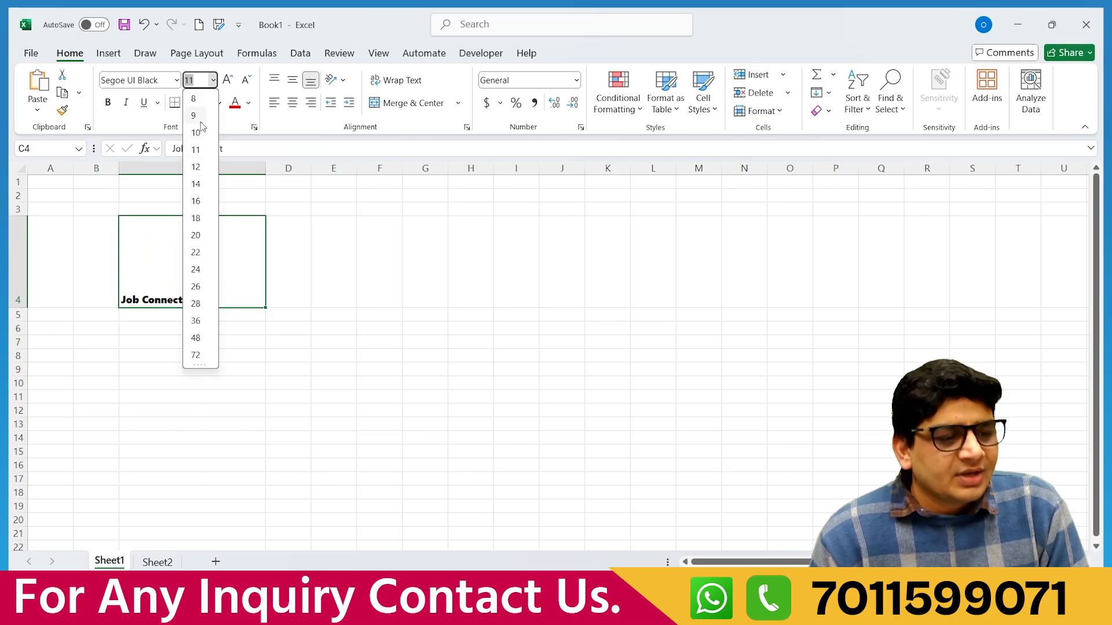
left_click(199, 355)
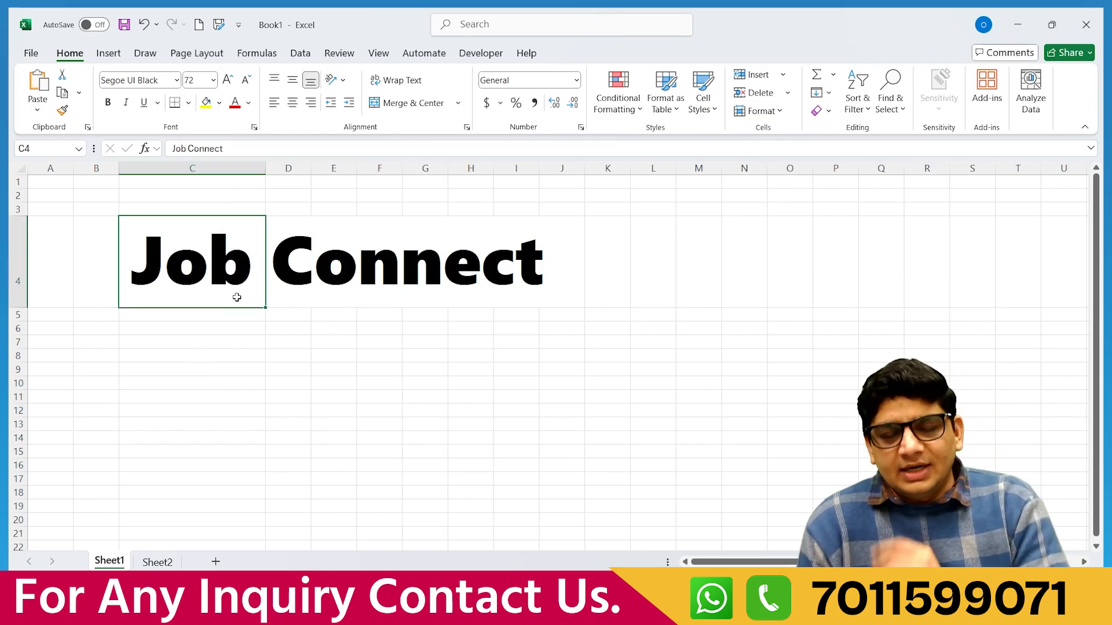
left_click(214, 80)
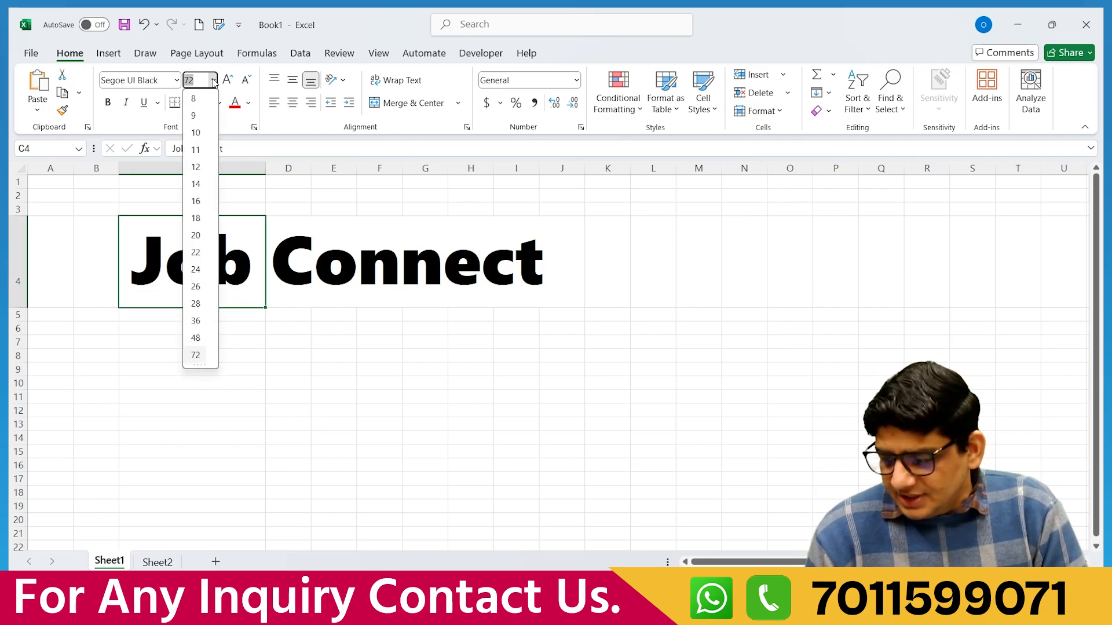
left_click(196, 201)
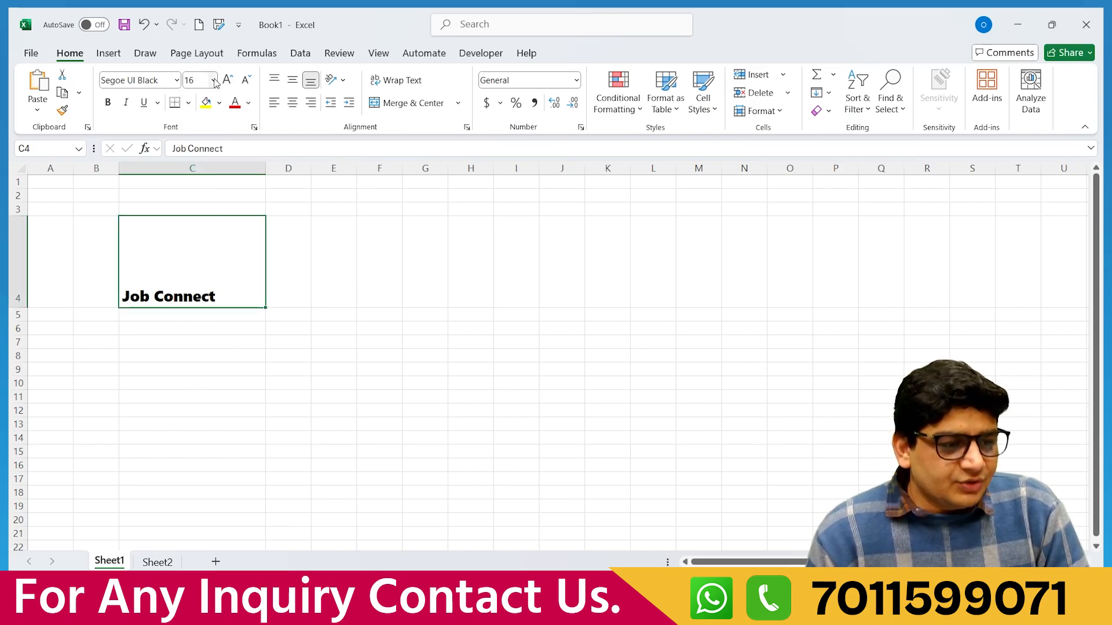
left_click(1080, 137)
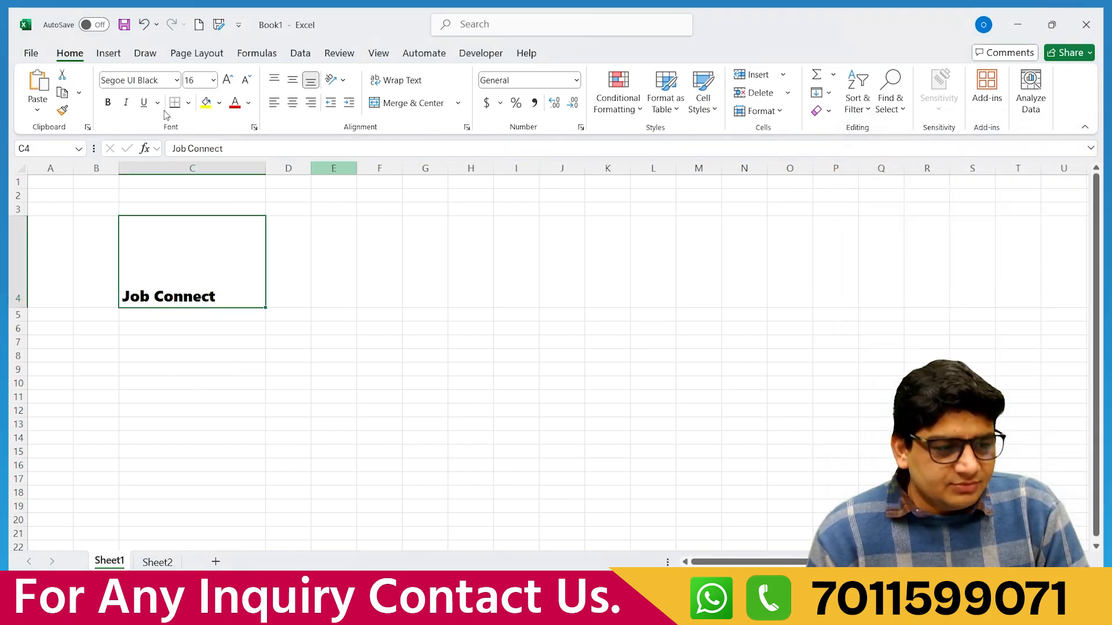
left_click(213, 80)
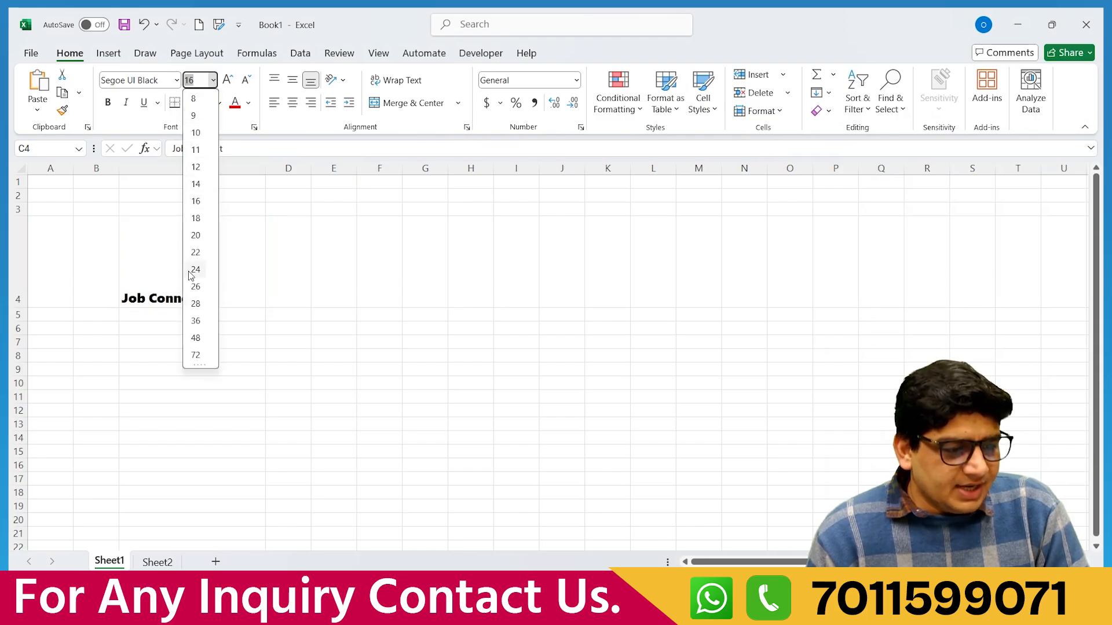
left_click(195, 304)
Set the heading's font size to 20 pt and confirm it.
left_click(214, 81)
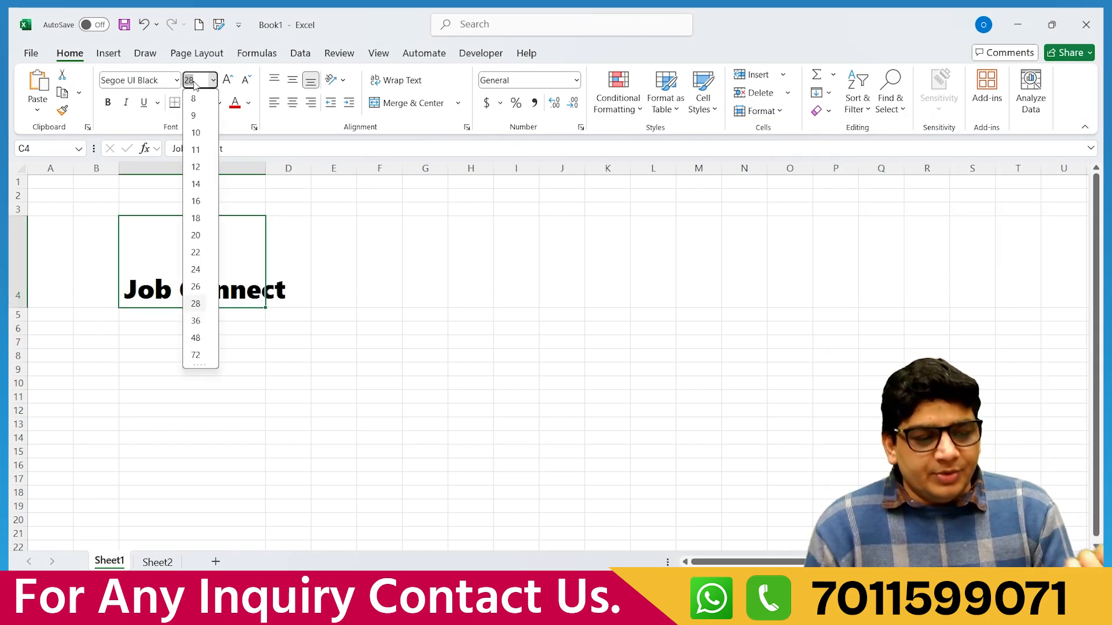
type("20")
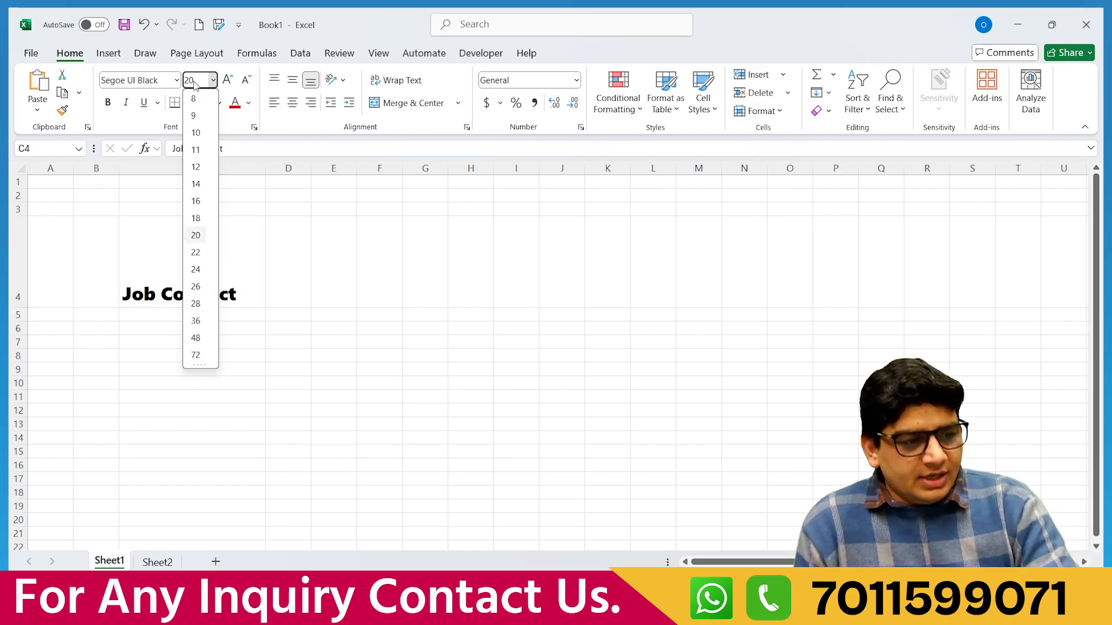
left_click(283, 311)
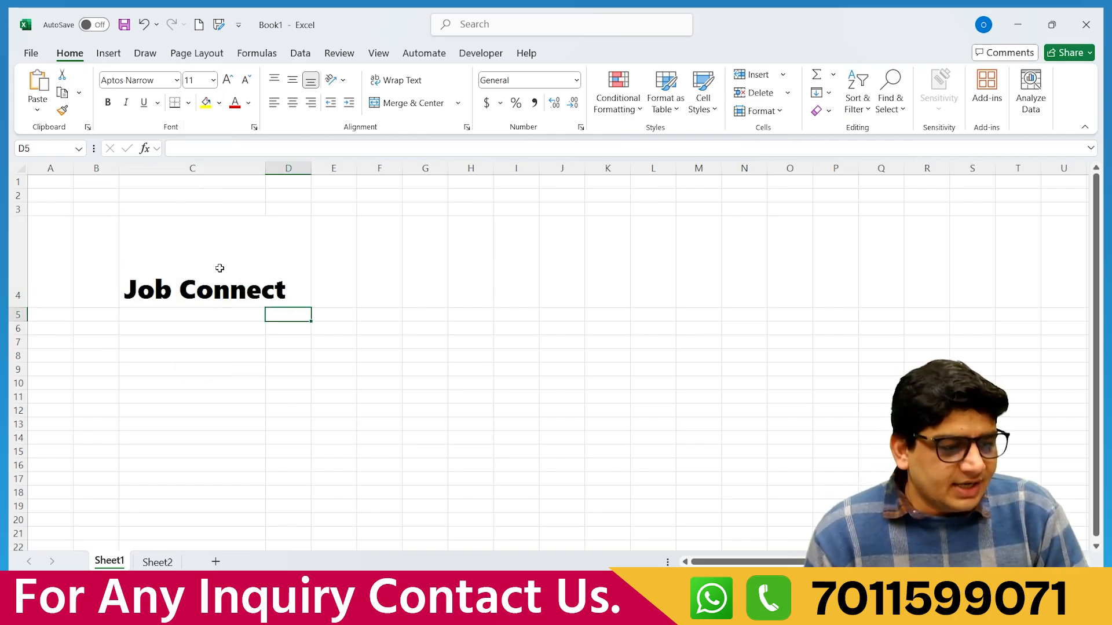
left_click(186, 284)
left_click(197, 80)
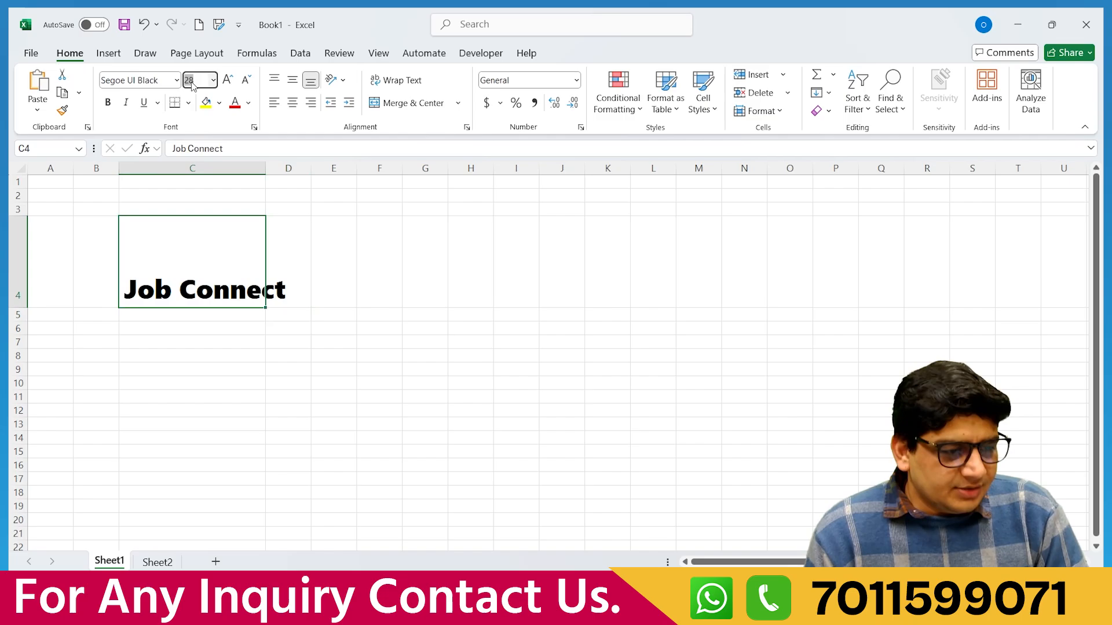
type("2")
key("Return")
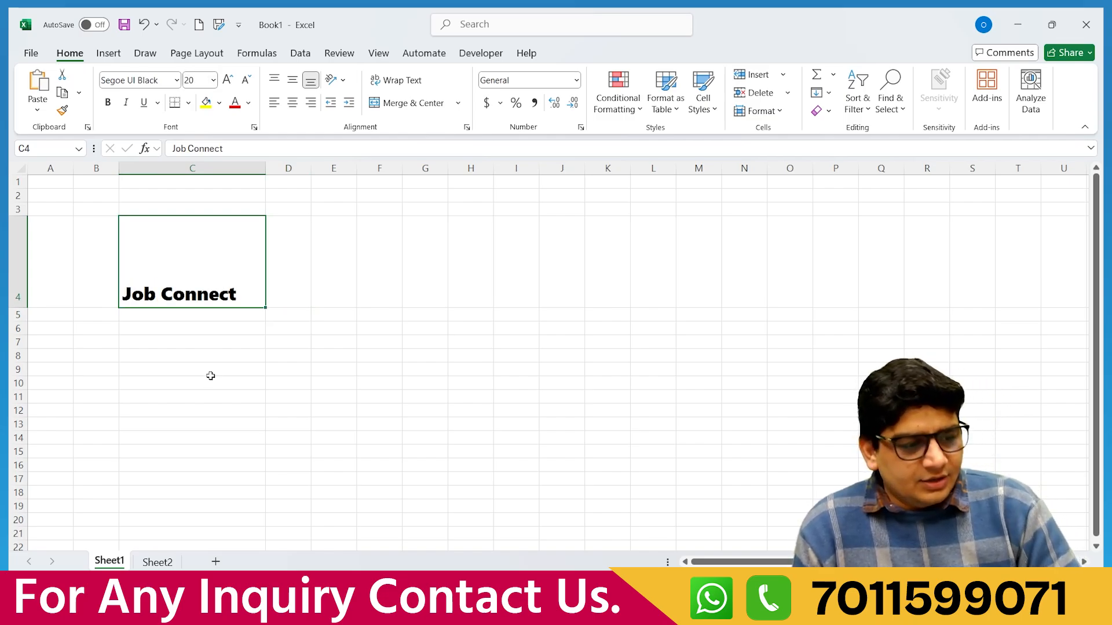
left_click(210, 378)
left_click(167, 263)
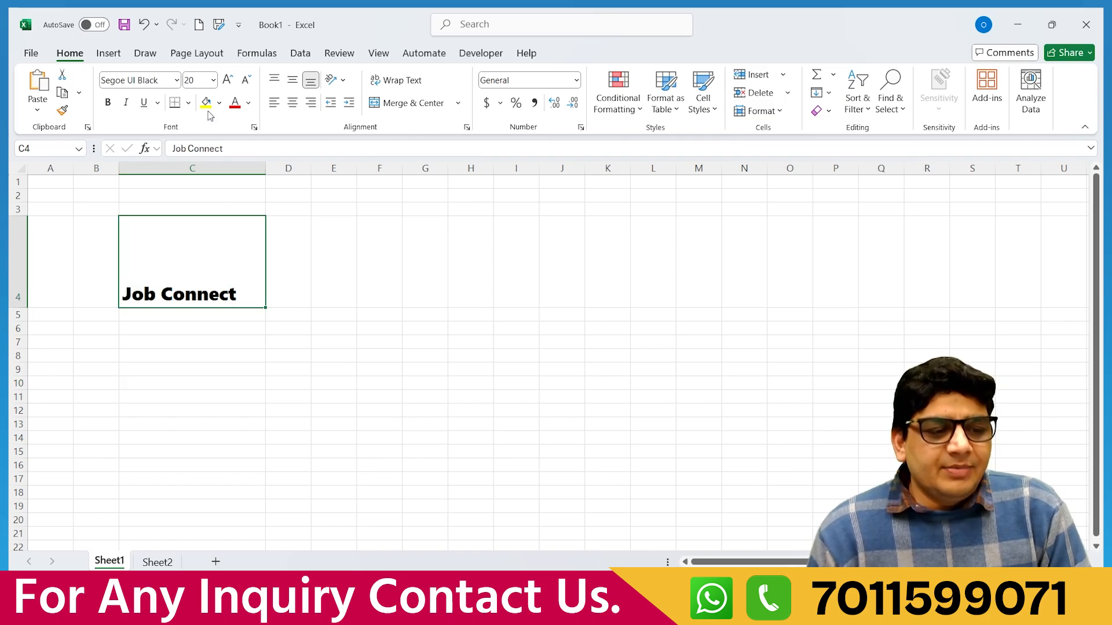
left_click(213, 80)
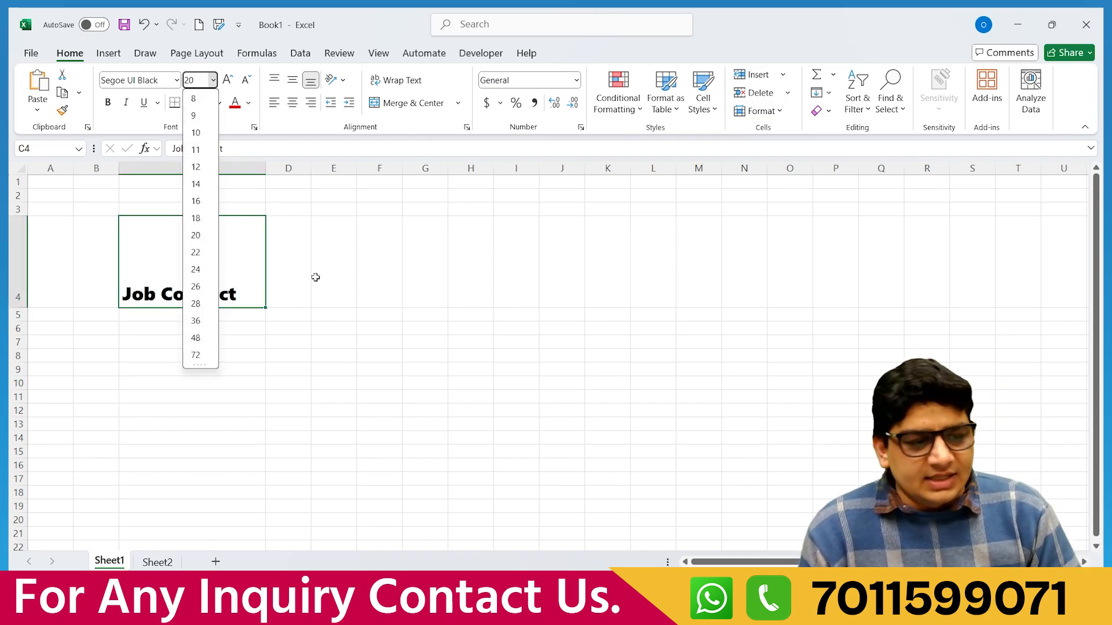
key("Escape")
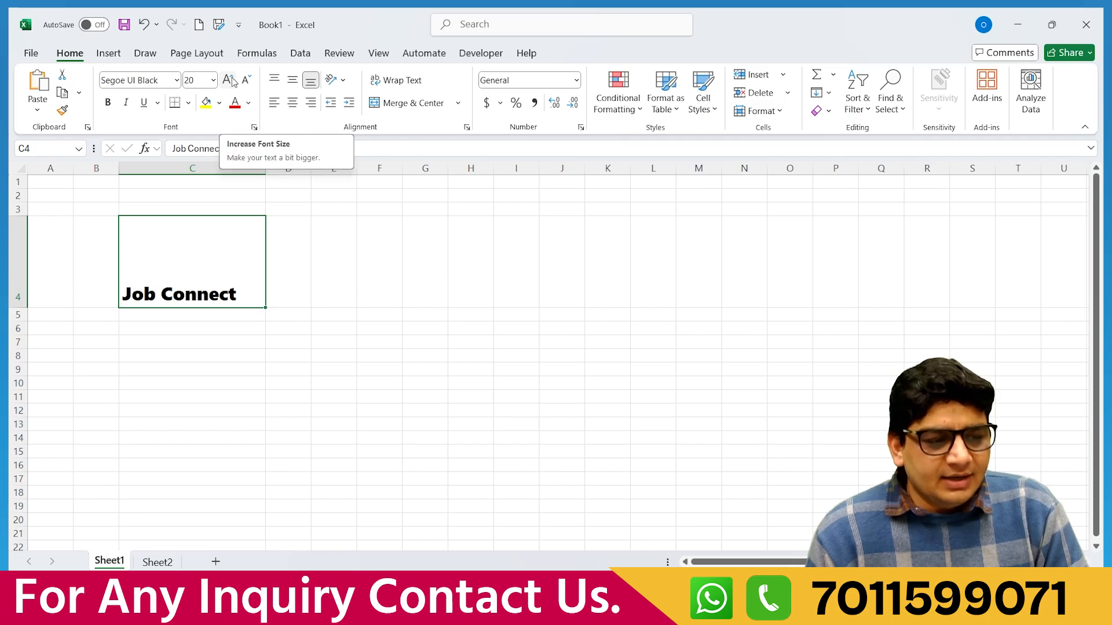
left_click(229, 80)
left_click(230, 80)
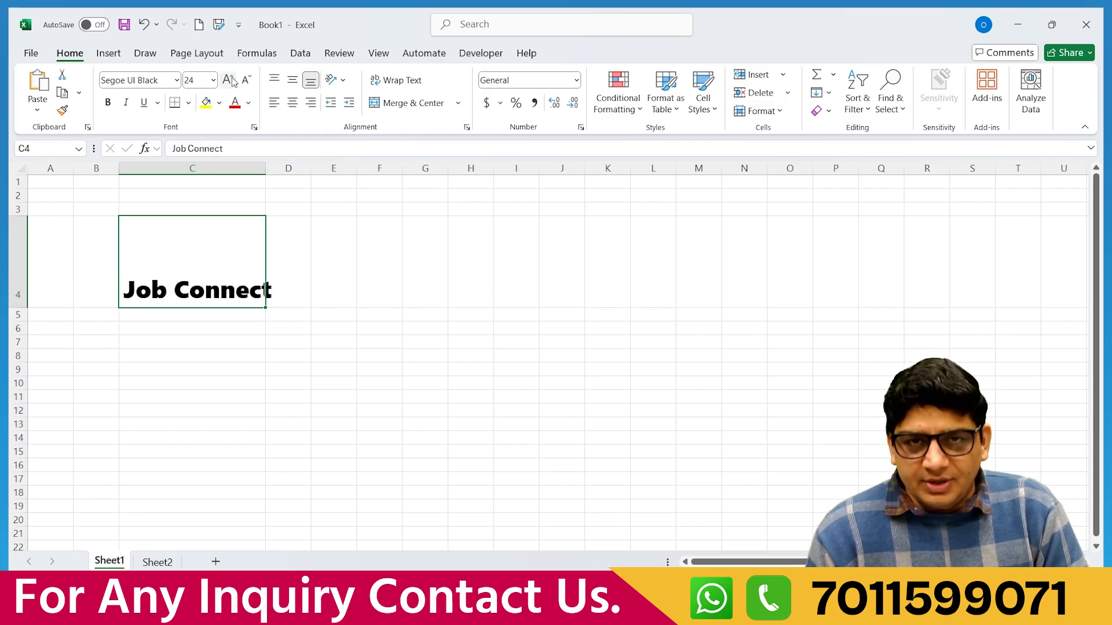
left_click(229, 80)
left_click(230, 80)
left_click(229, 79)
left_click(229, 80)
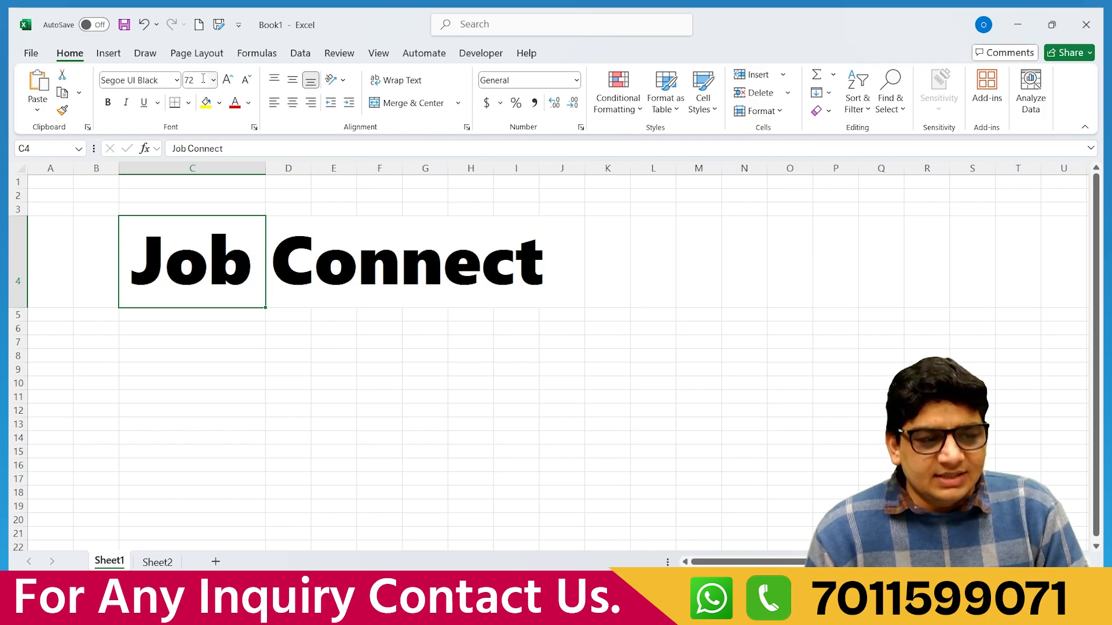
left_click(247, 81)
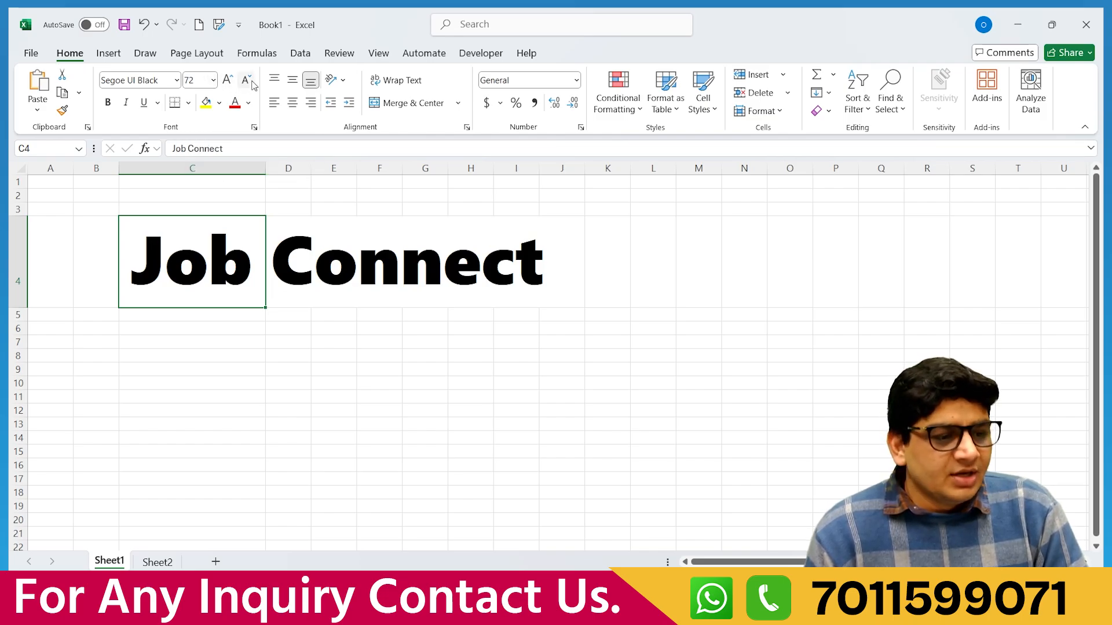
left_click(252, 84)
left_click(252, 84)
left_click(252, 84)
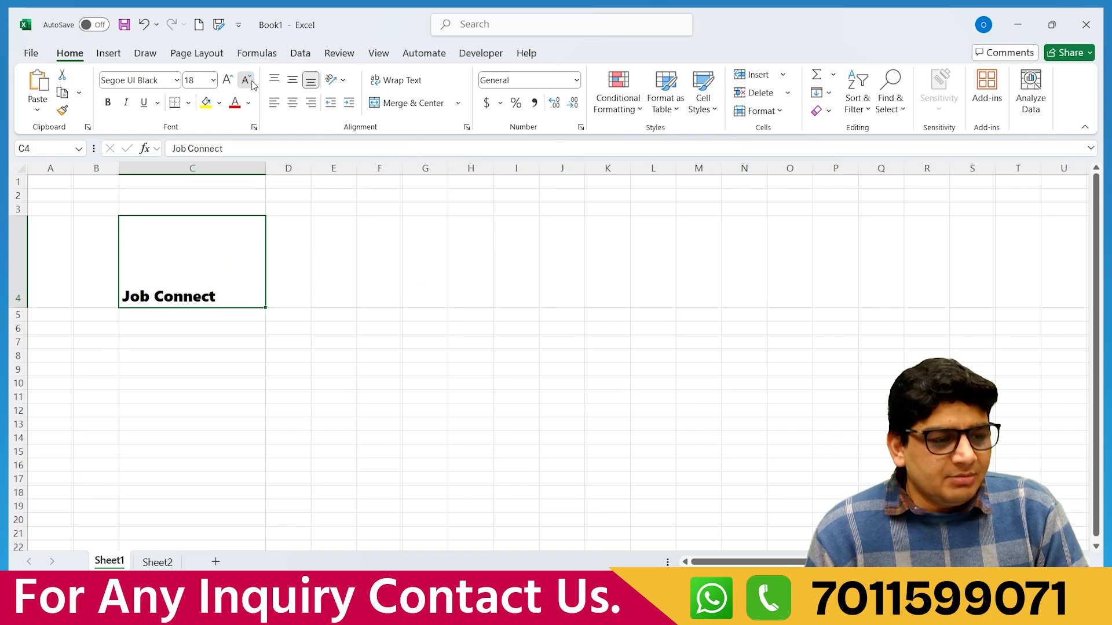
left_click(252, 84)
left_click(248, 82)
left_click(248, 81)
left_click(248, 81)
left_click(248, 81)
left_click(248, 81)
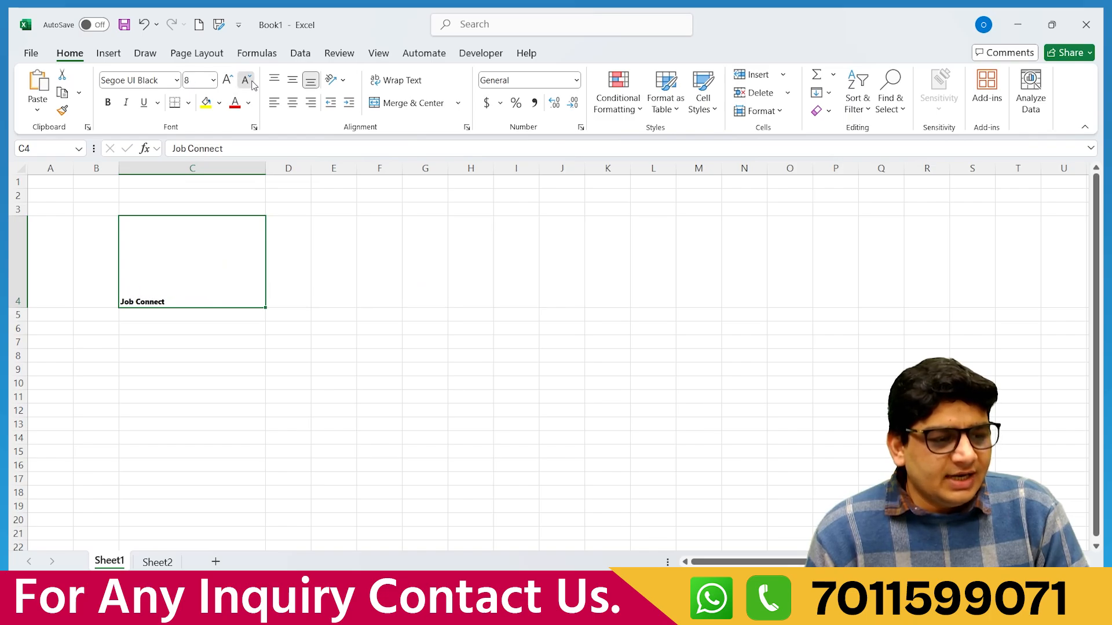
left_click(213, 79)
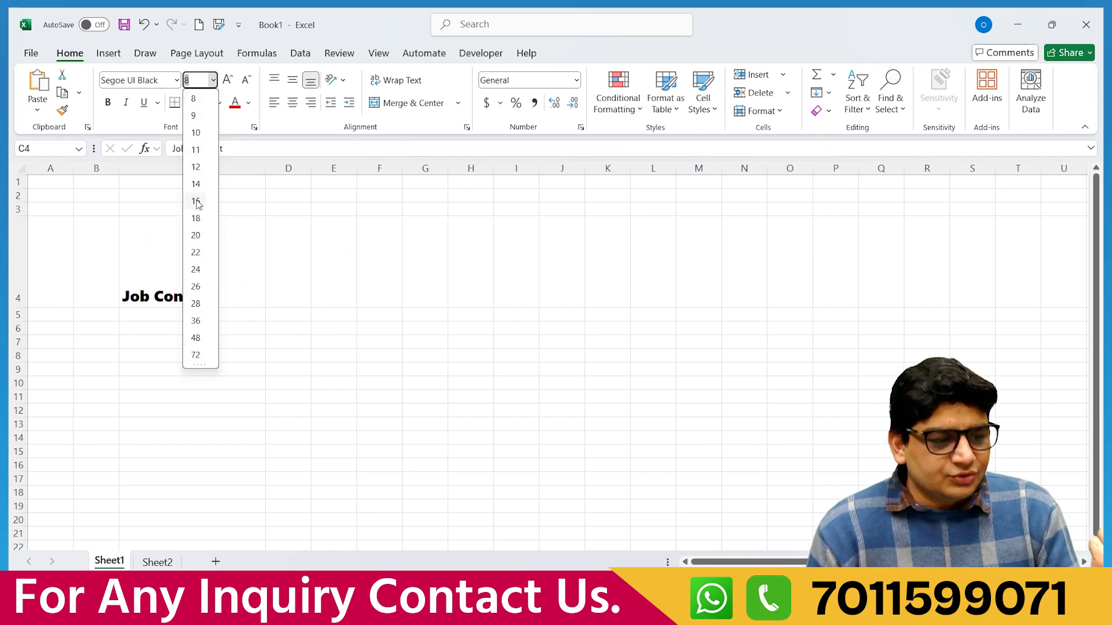
left_click(196, 235)
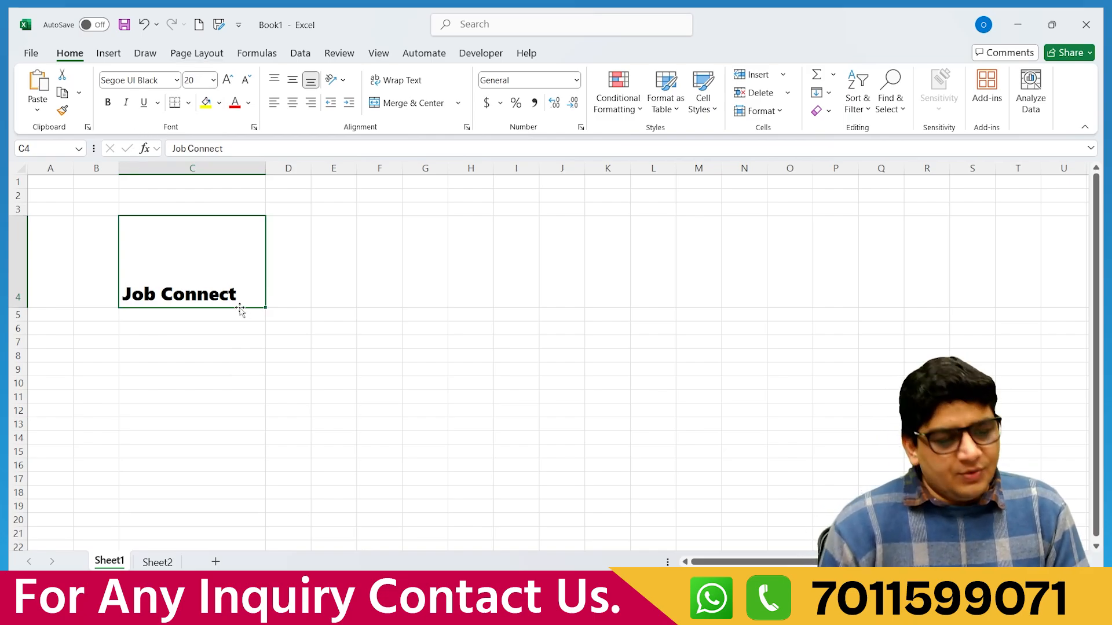
In C8, replace a false start with 'Download Job Connect Mobile App'.
left_click(172, 353)
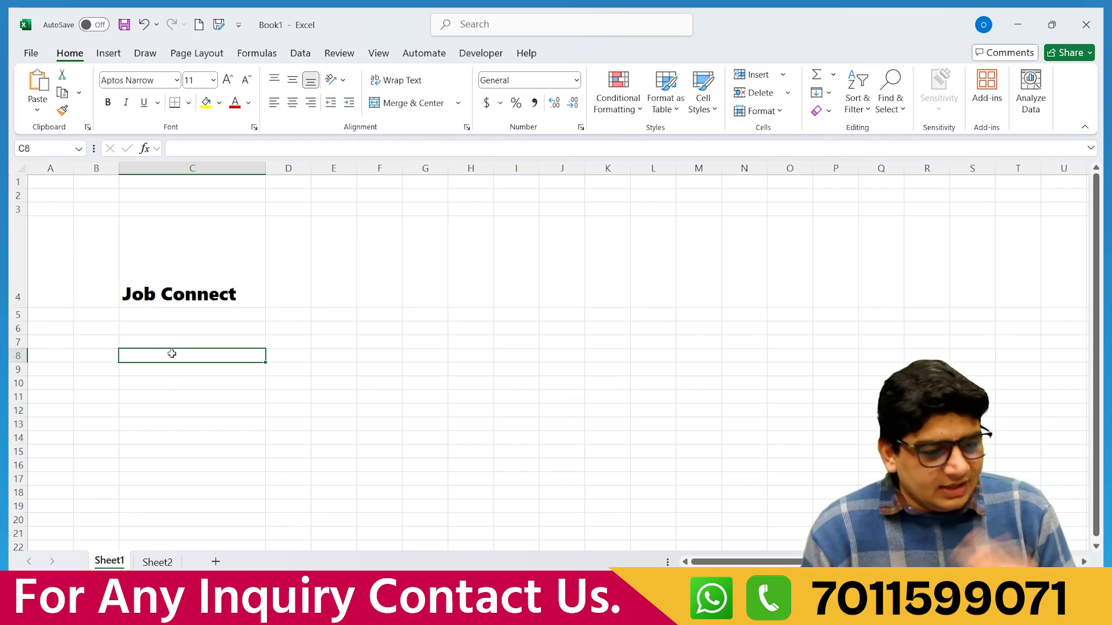
type("J")
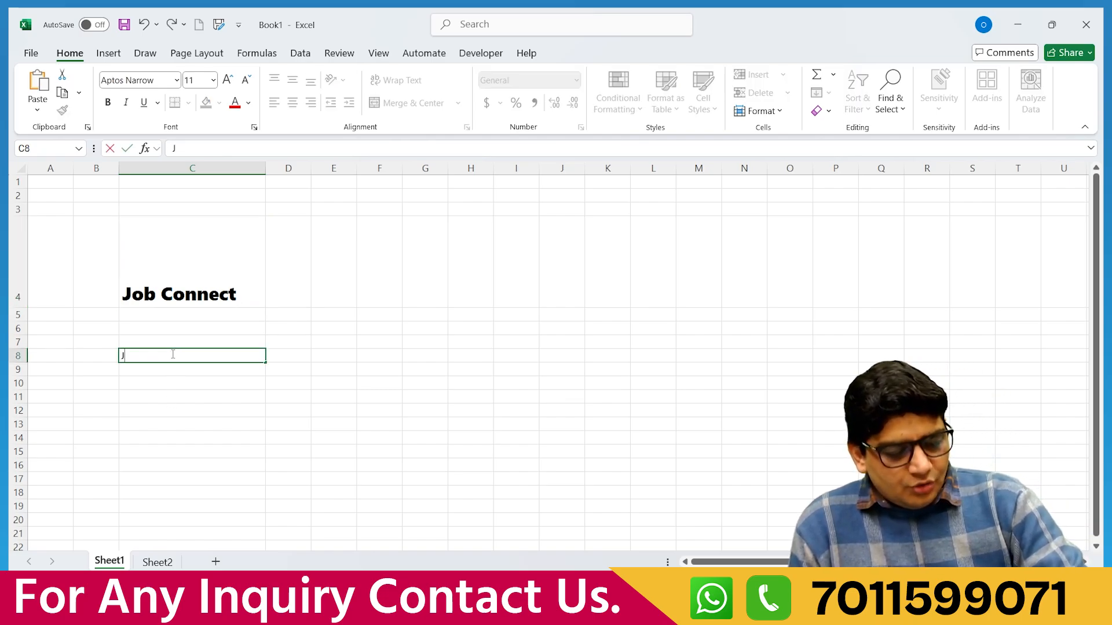
type("ob Co")
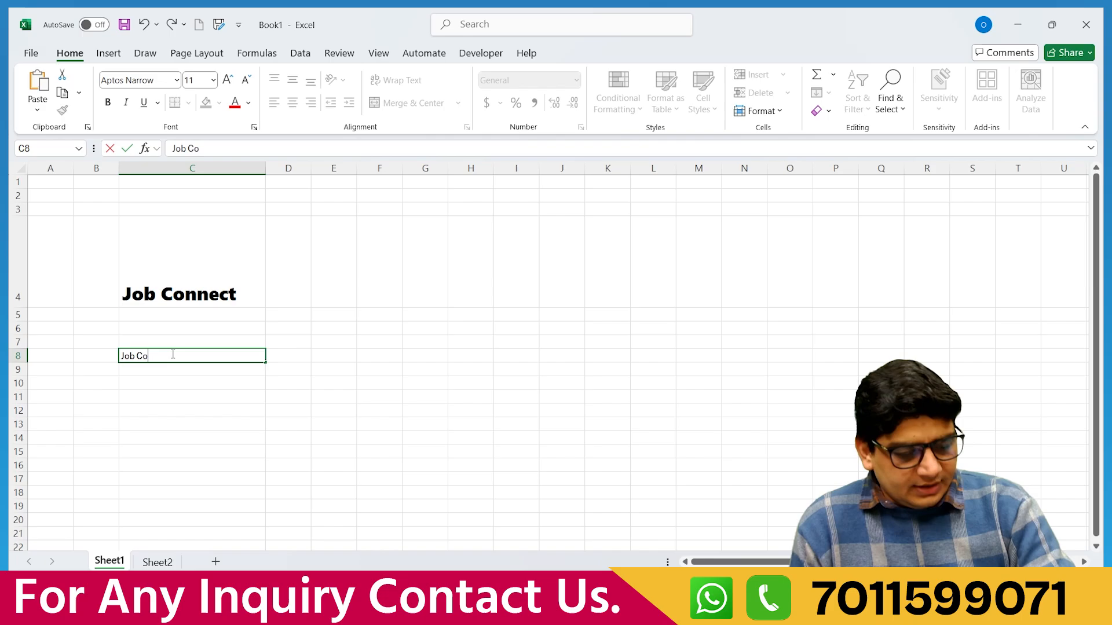
type("nnec")
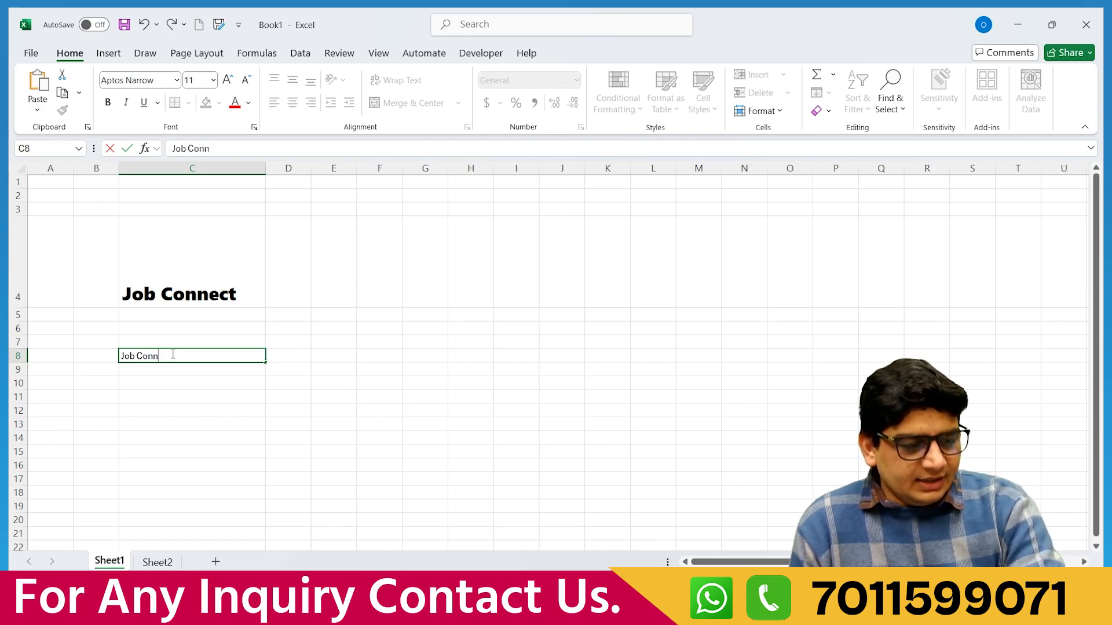
key("BackSpace")
key("BackSpace")
key("BackSpace")
key("BackSpace")
key("BackSpace")
key("BackSpace")
key("BackSpace")
key("BackSpace")
type("D")
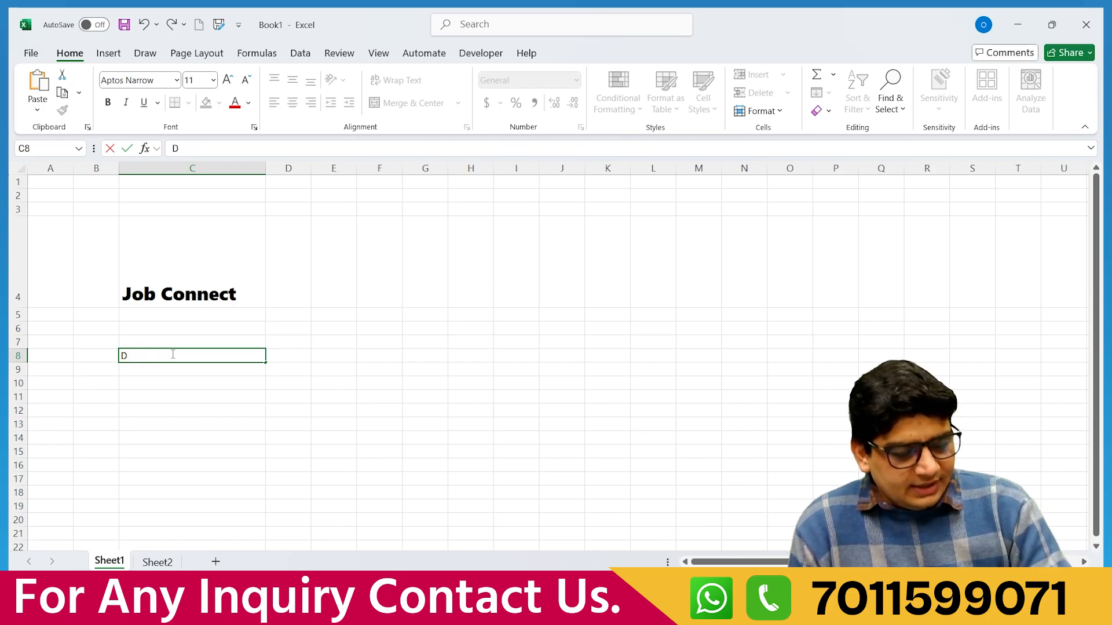
type("ownload")
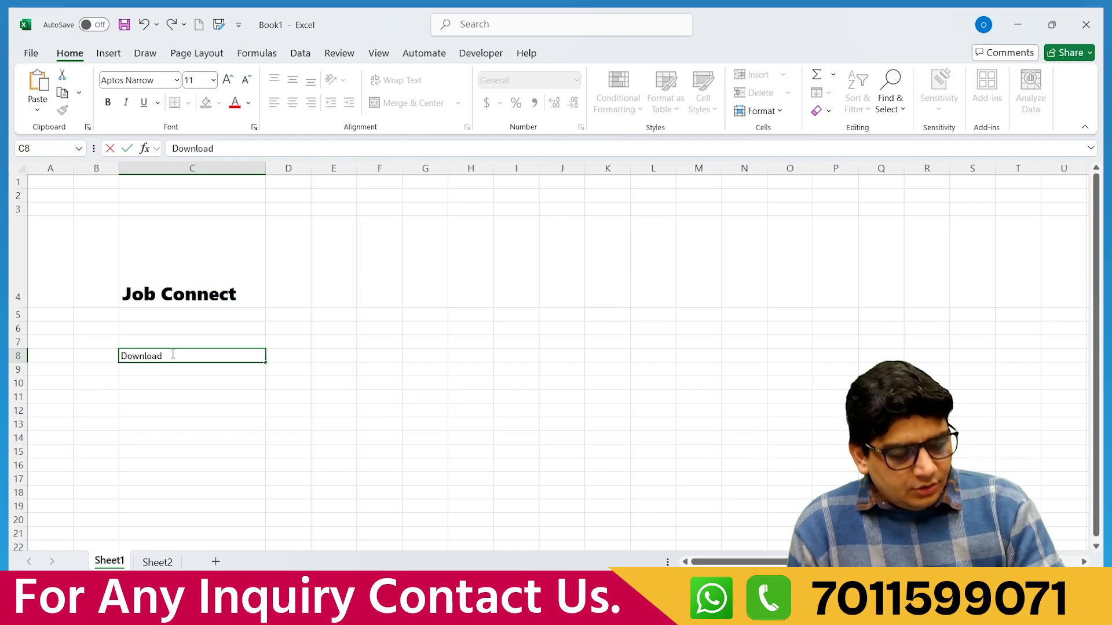
type(" Job Connect")
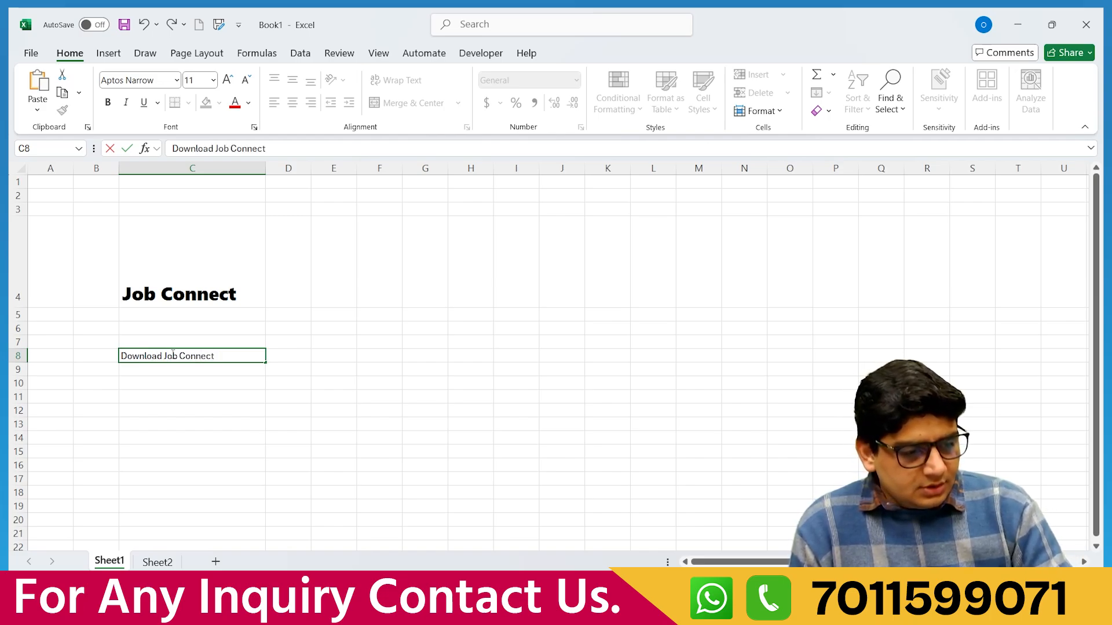
type(" Mobi")
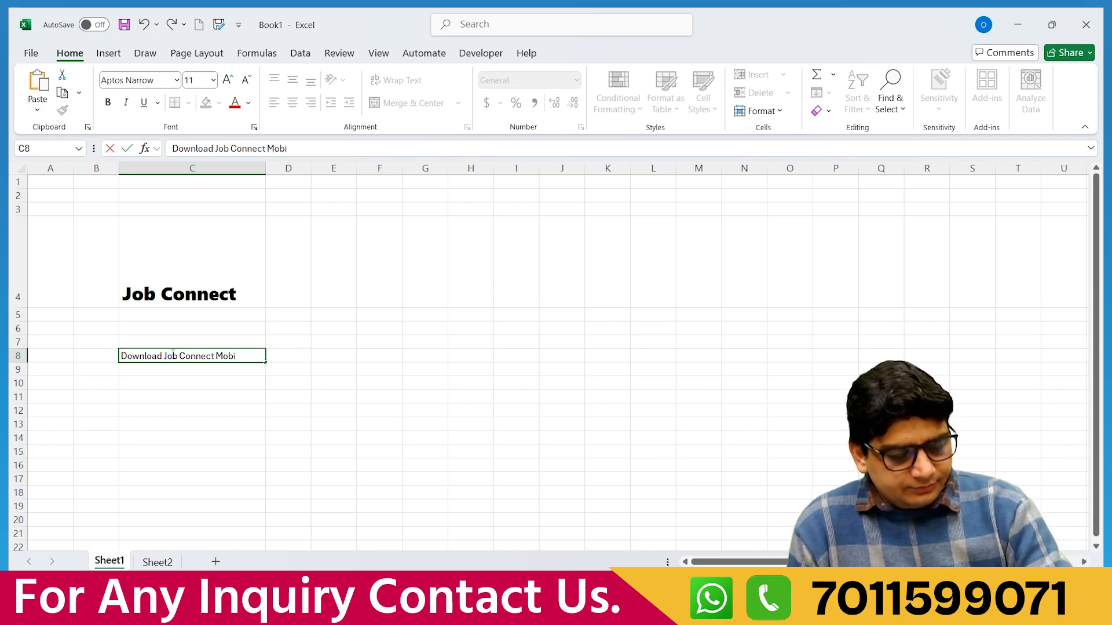
type("le App")
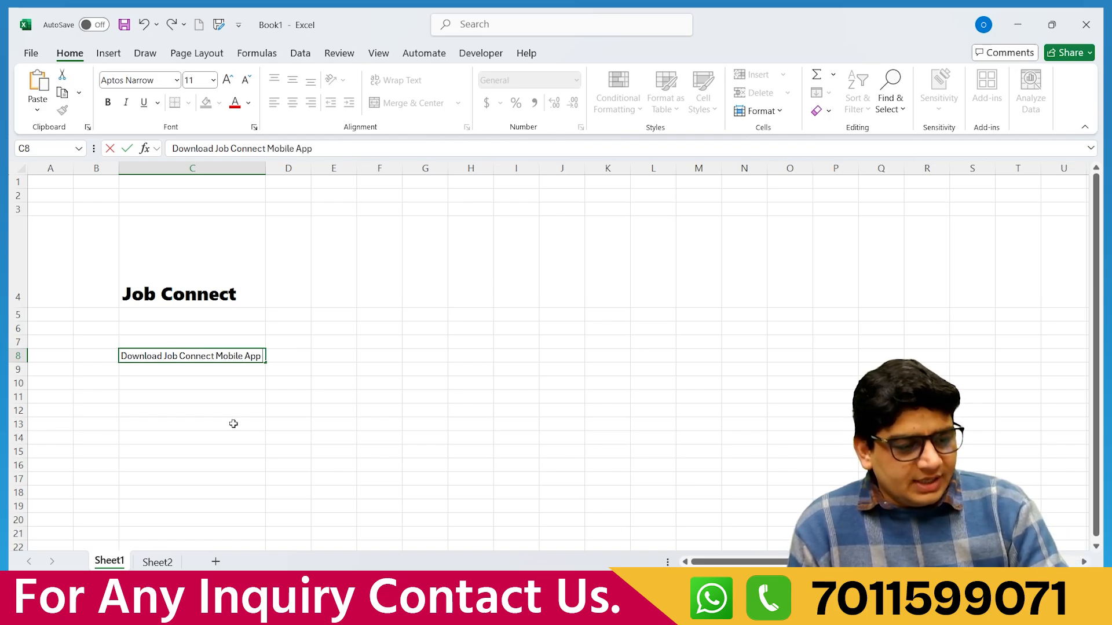
Commit the C8 subtitle and enlarge it to 14 pt.
left_click(232, 425)
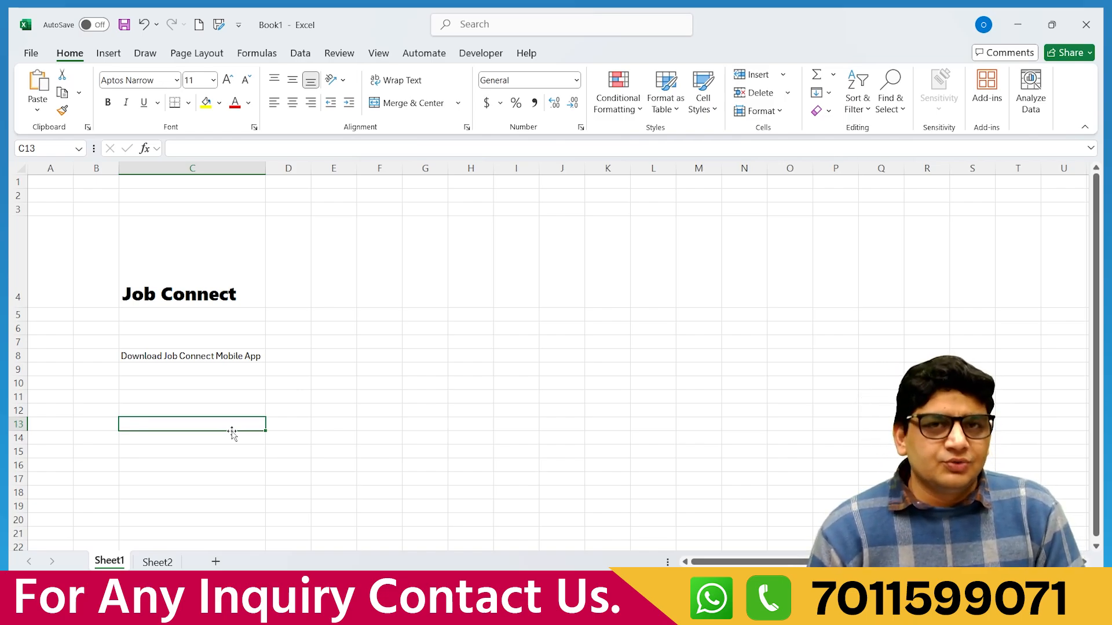
left_click(198, 358)
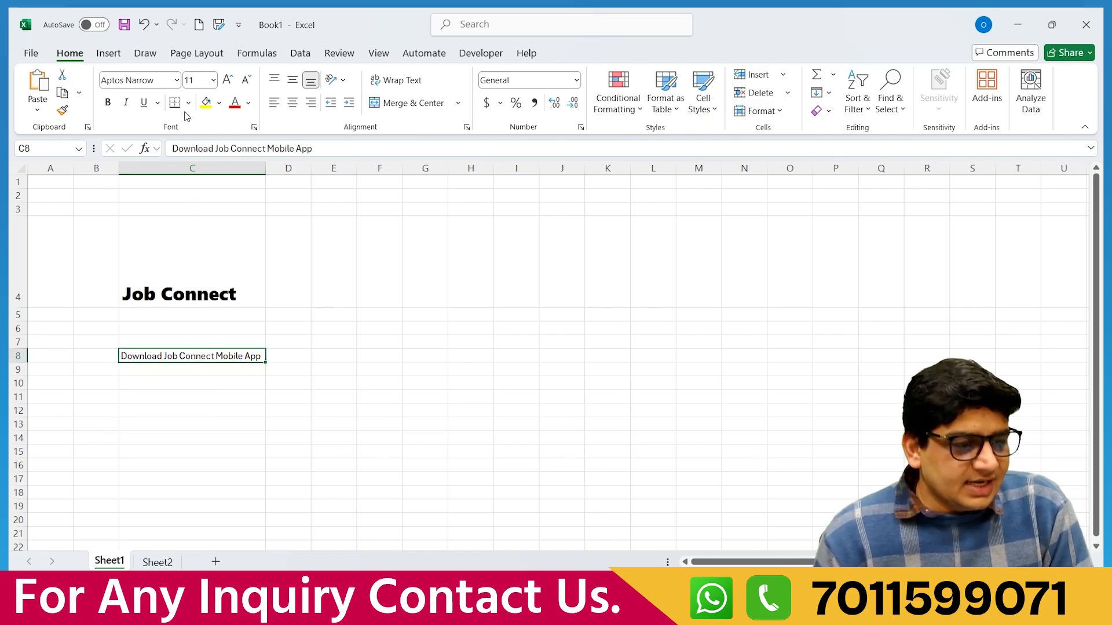
left_click(229, 80)
left_click(229, 80)
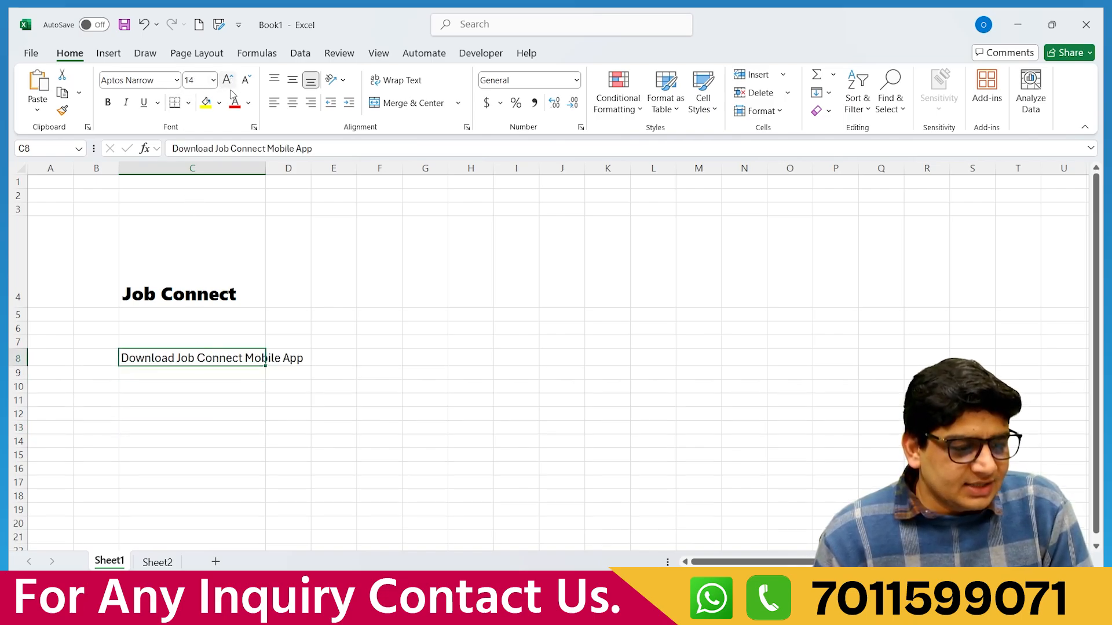
left_click(260, 426)
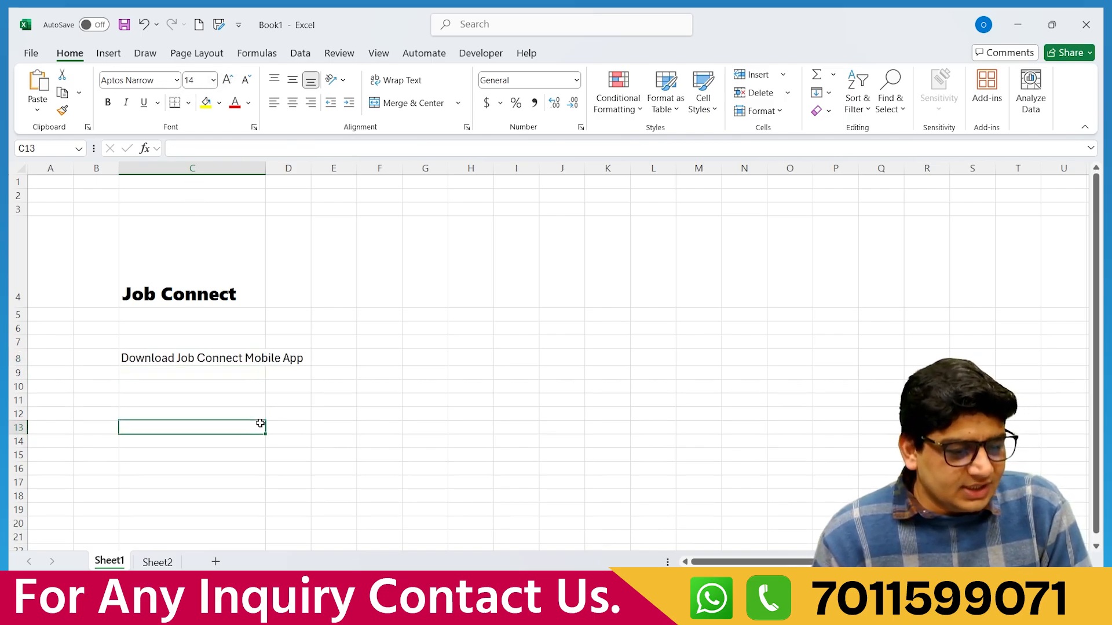
AutoFit column C to the subtitle and make the subtitle bold.
double_click(265, 167)
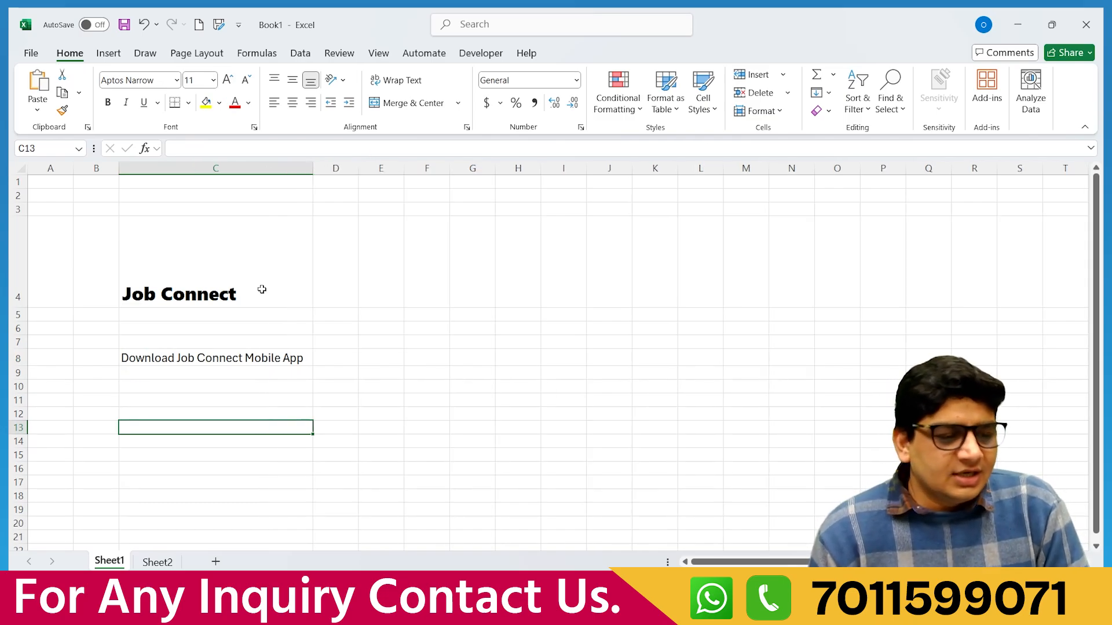
left_click(174, 360)
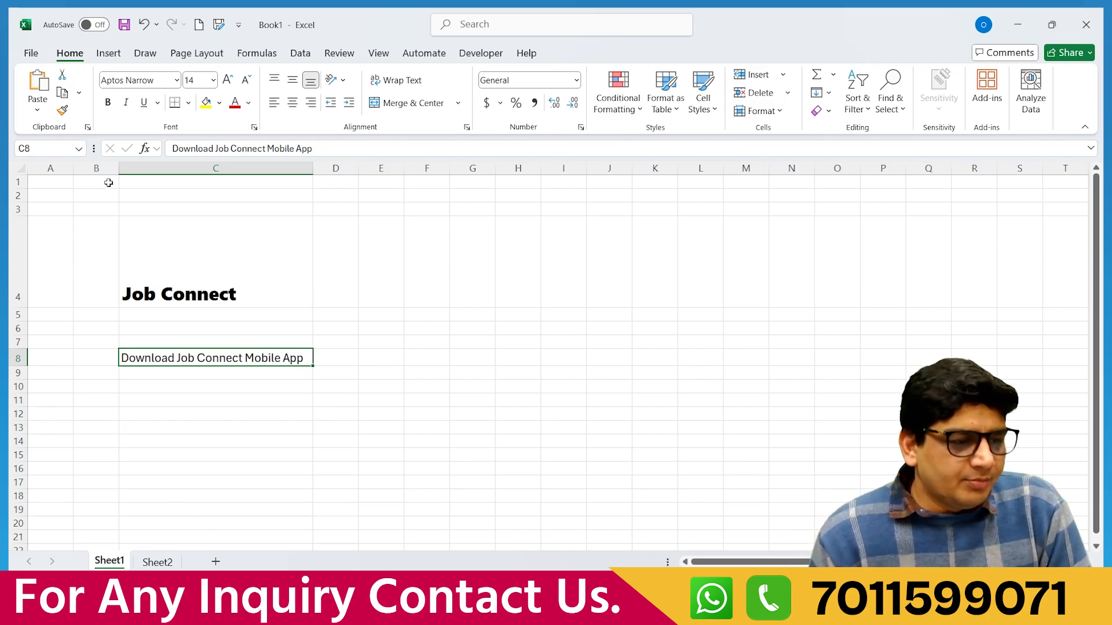
left_click(108, 103)
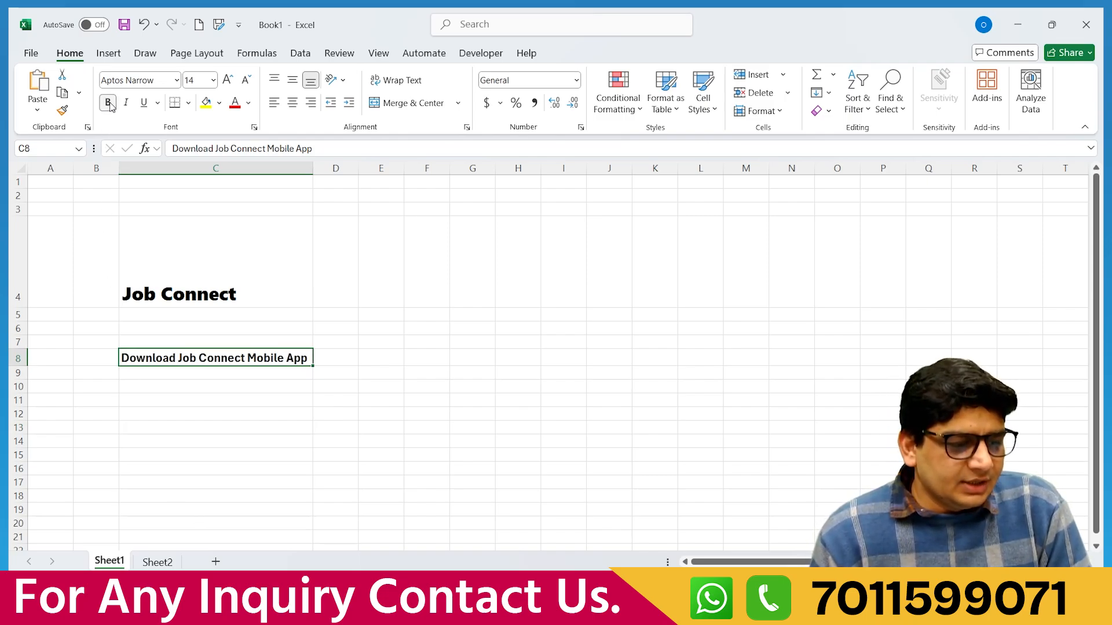
left_click(188, 372)
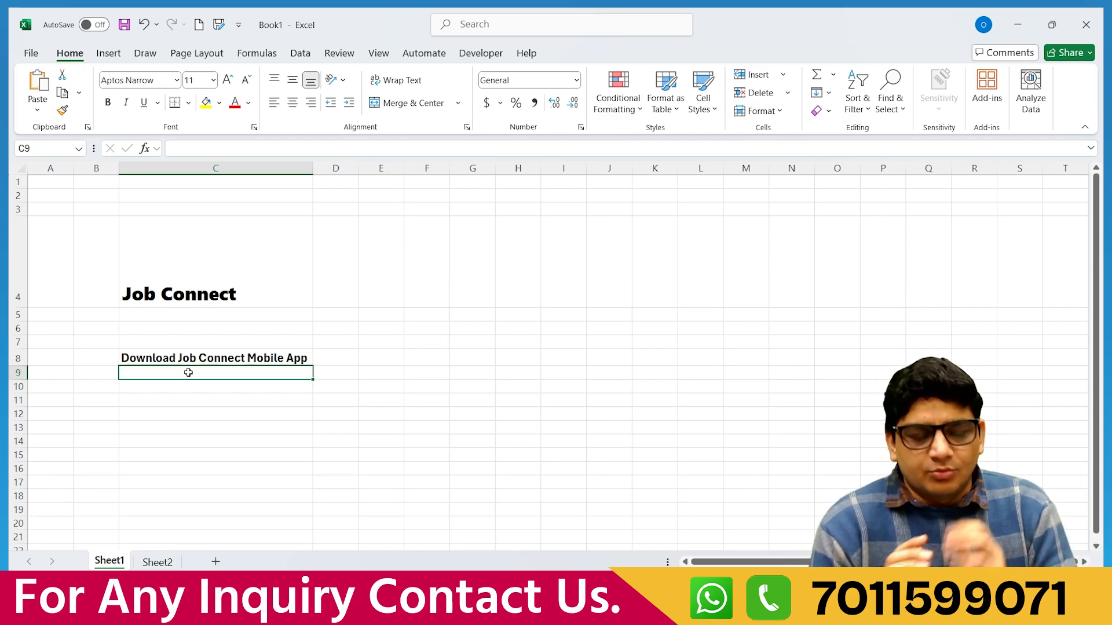
left_click(172, 357)
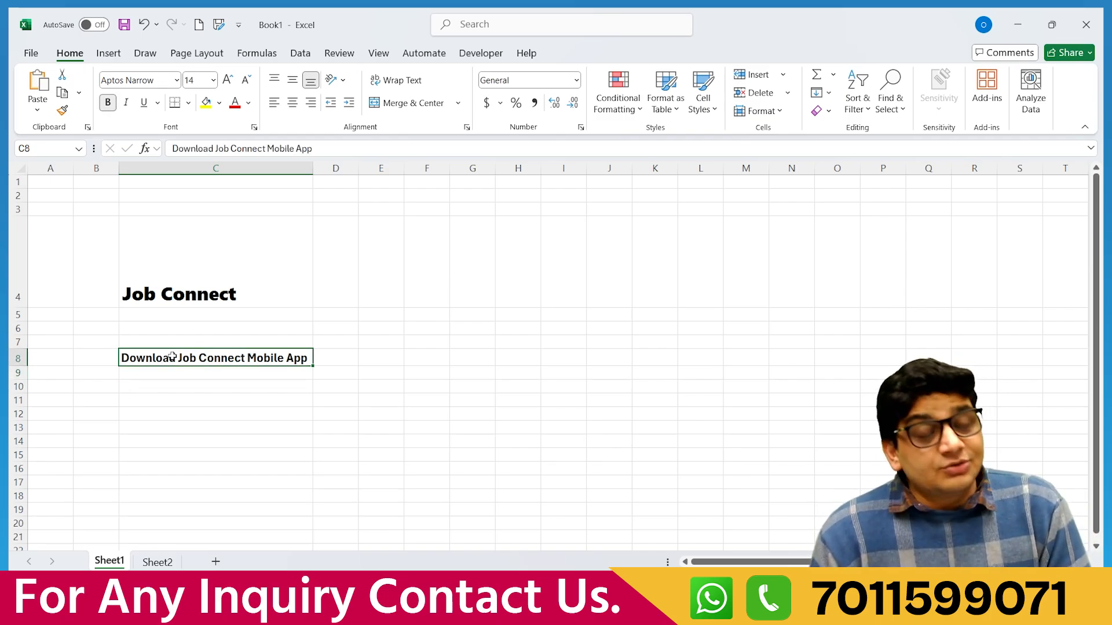
left_click(127, 103)
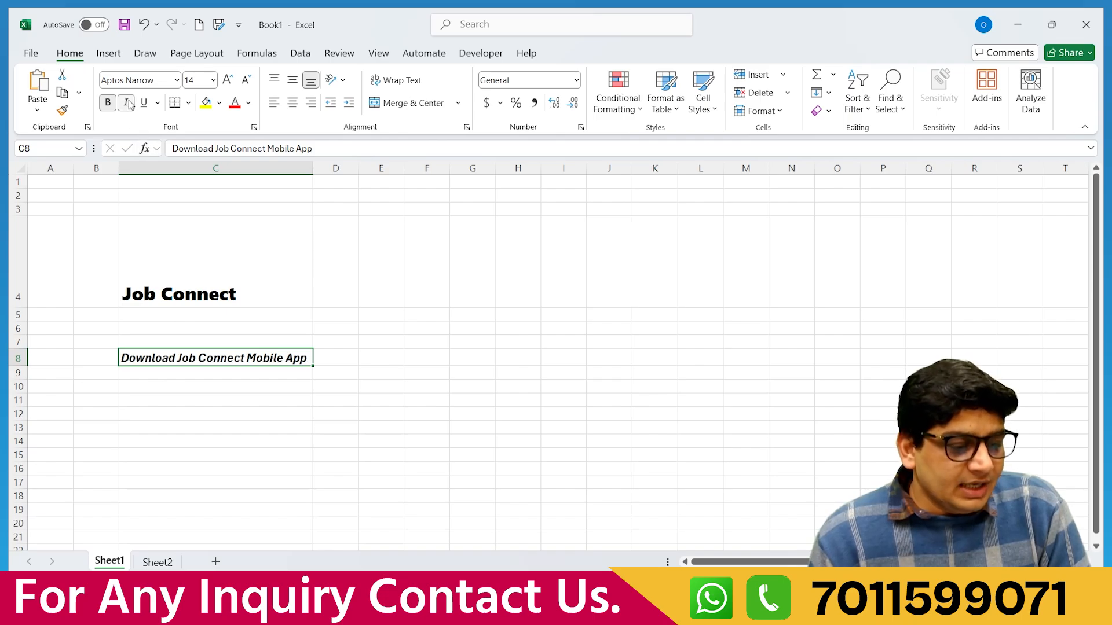
left_click(202, 427)
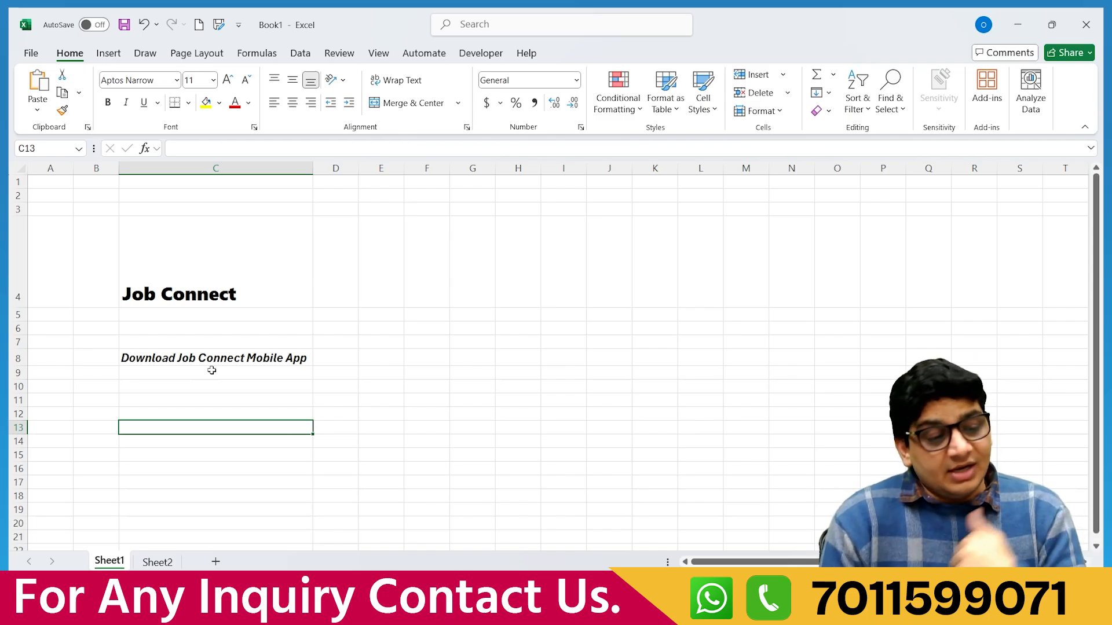
left_click(213, 361)
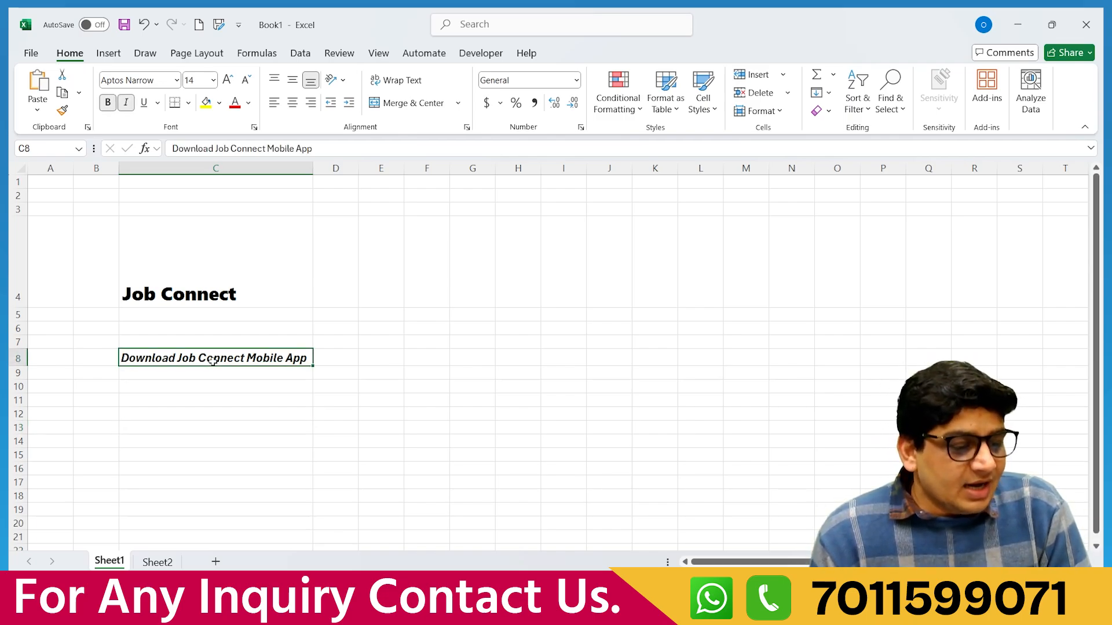
left_click(144, 103)
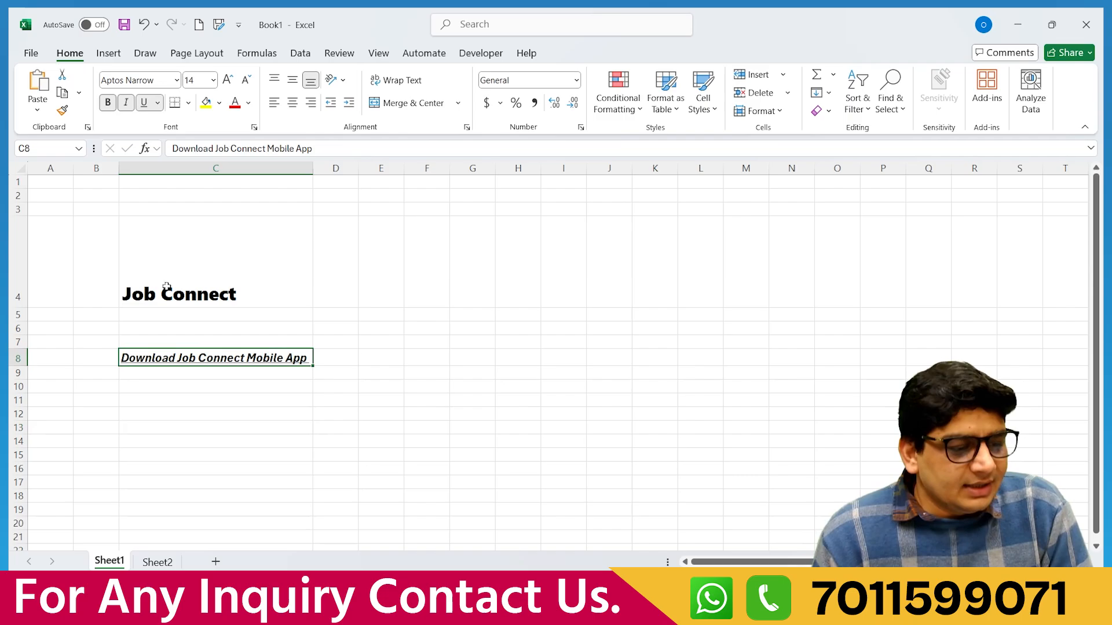
left_click(191, 371)
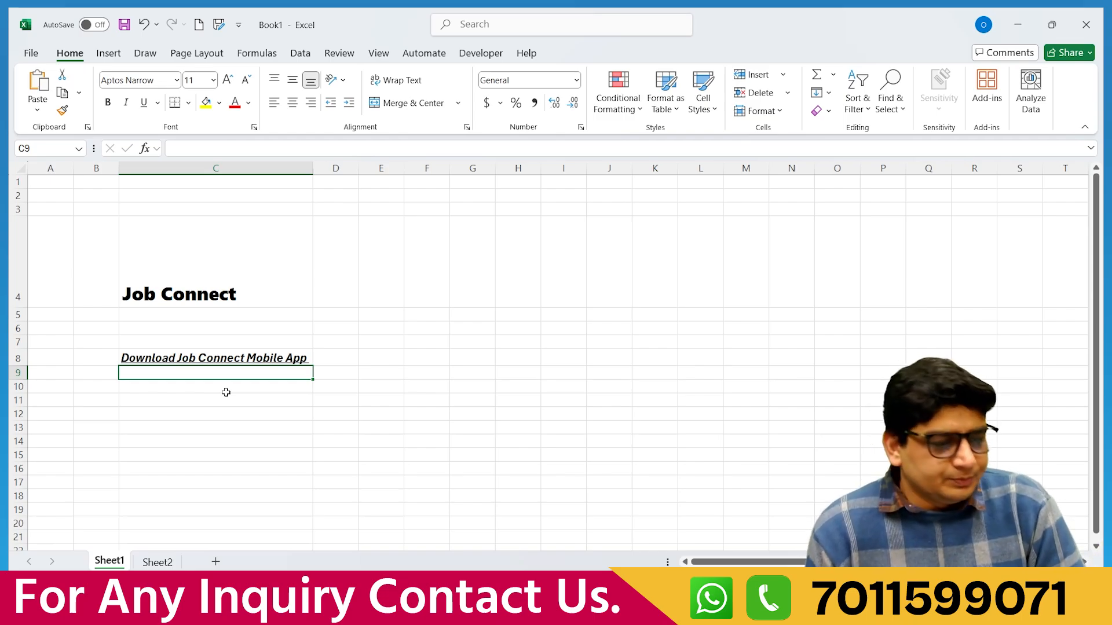
left_click(199, 282)
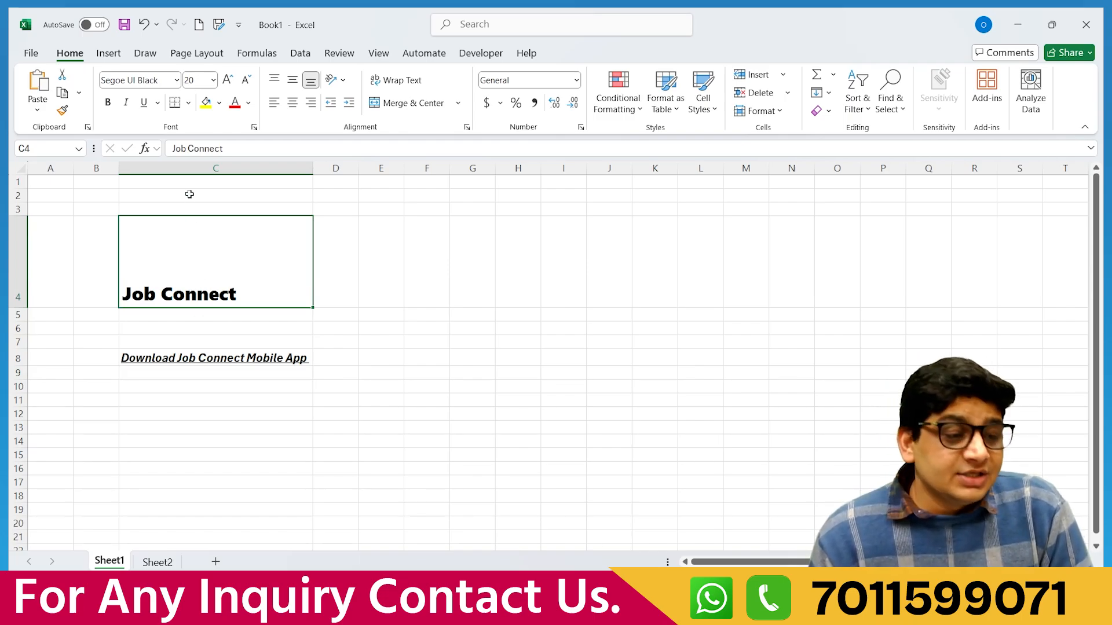
Color the Job Connect heading custom light green #6FBF6F via More Colors.
left_click(249, 104)
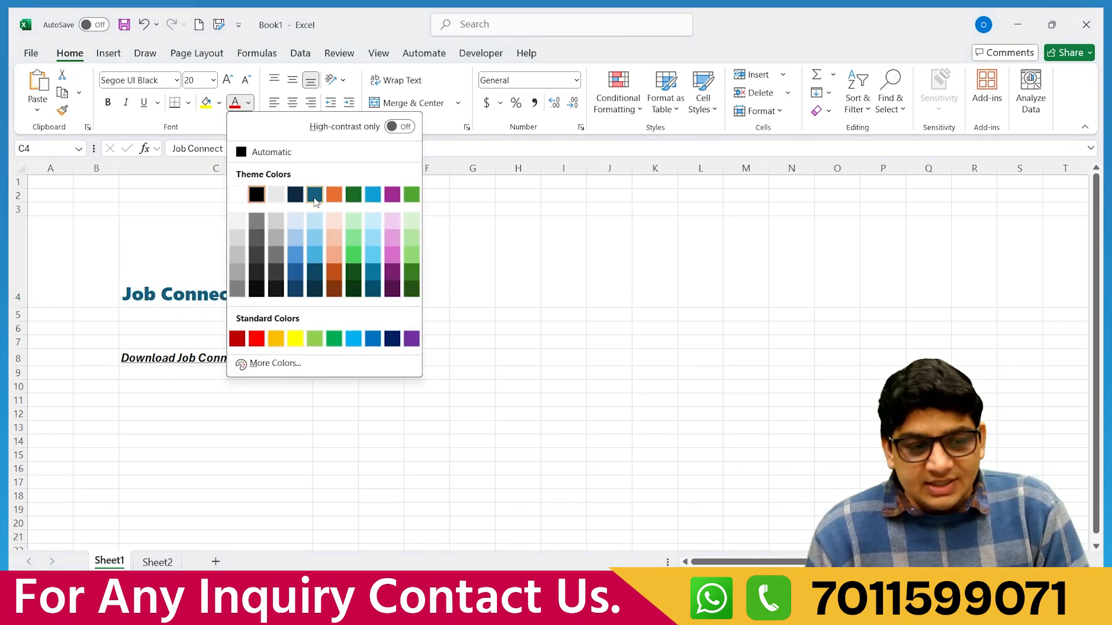
left_click(278, 363)
left_click(762, 277)
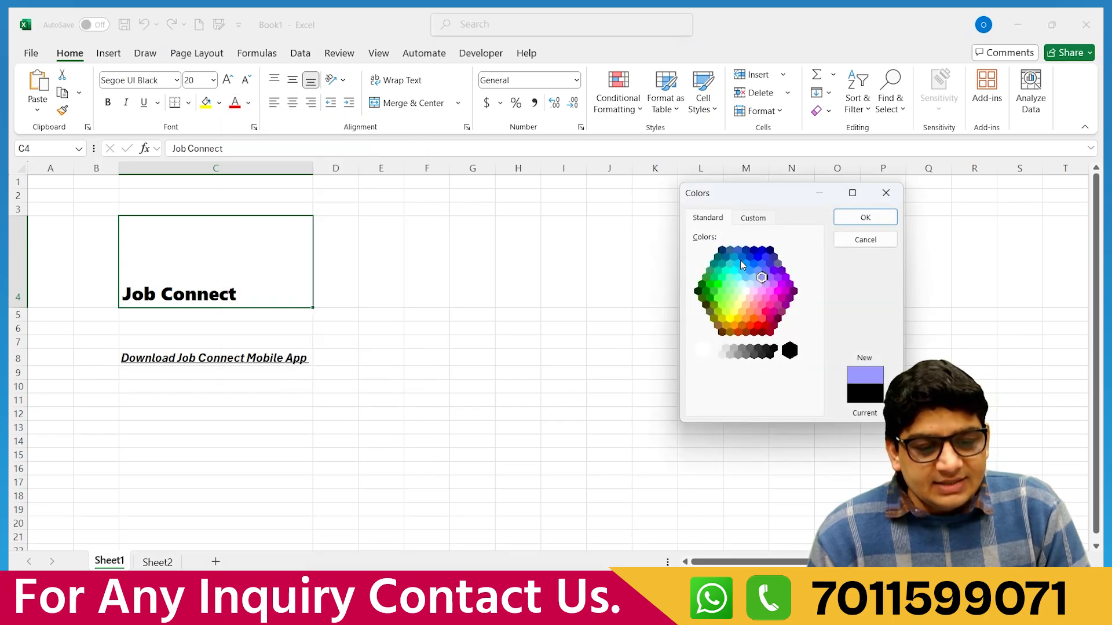
left_click(759, 219)
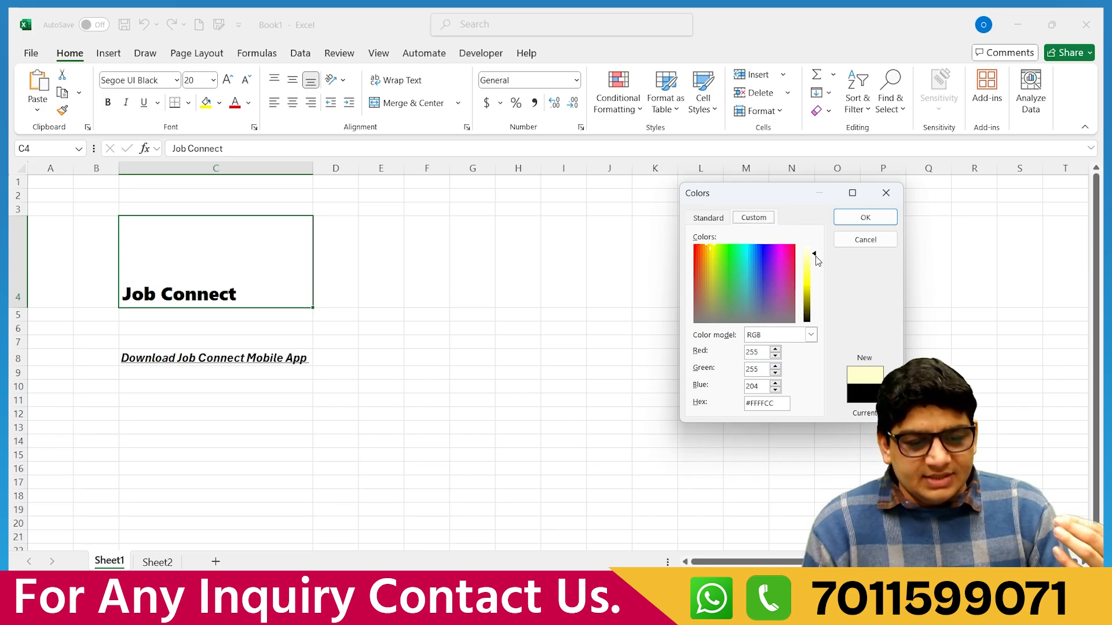
left_click_drag(816, 260, 727, 292)
left_click(767, 299)
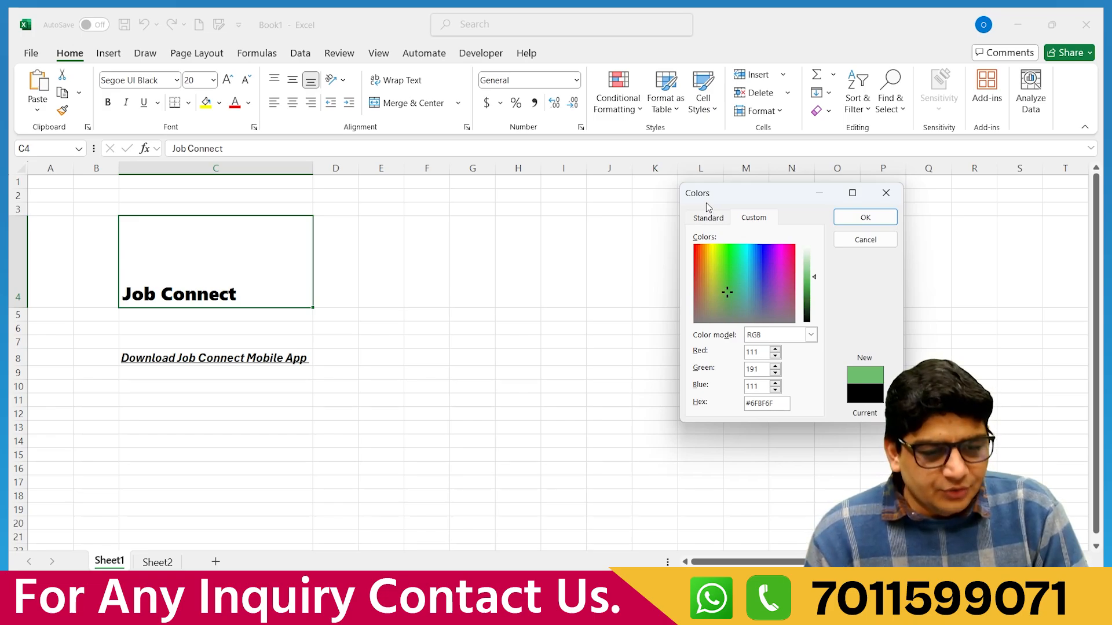
left_click_drag(774, 404, 746, 405)
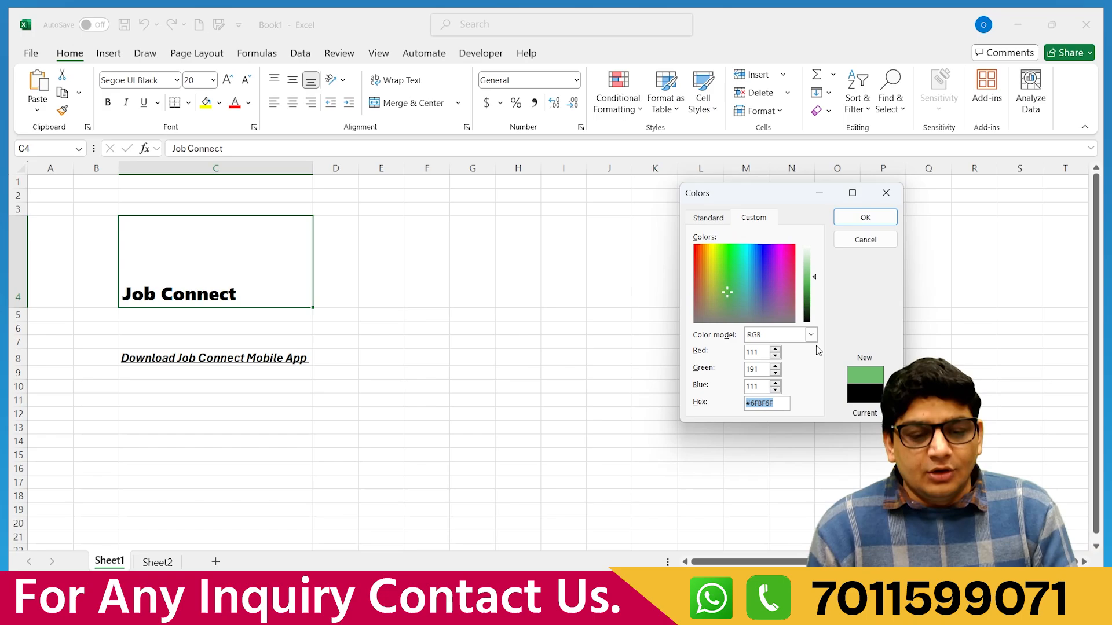
left_click(858, 216)
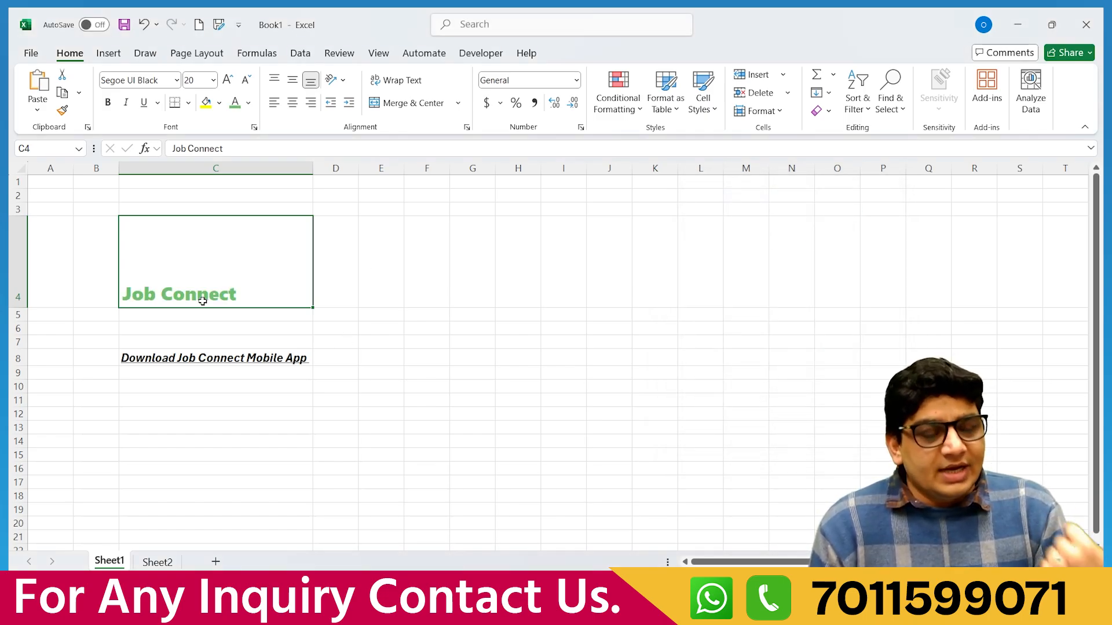
Try grey, purple and then orange for the heading text.
left_click(249, 103)
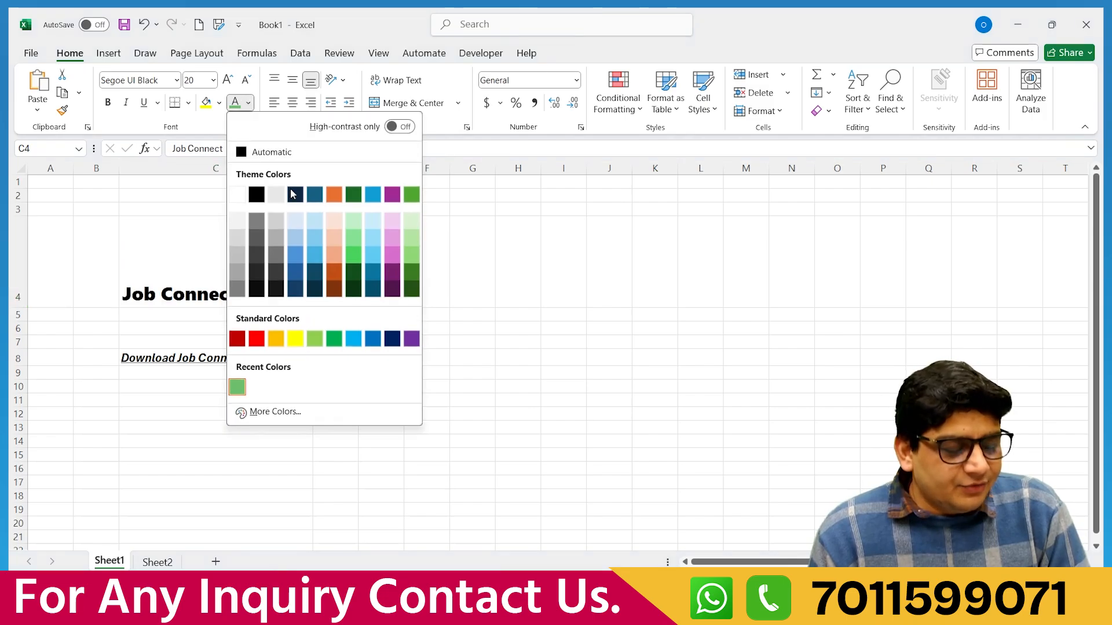
left_click(256, 223)
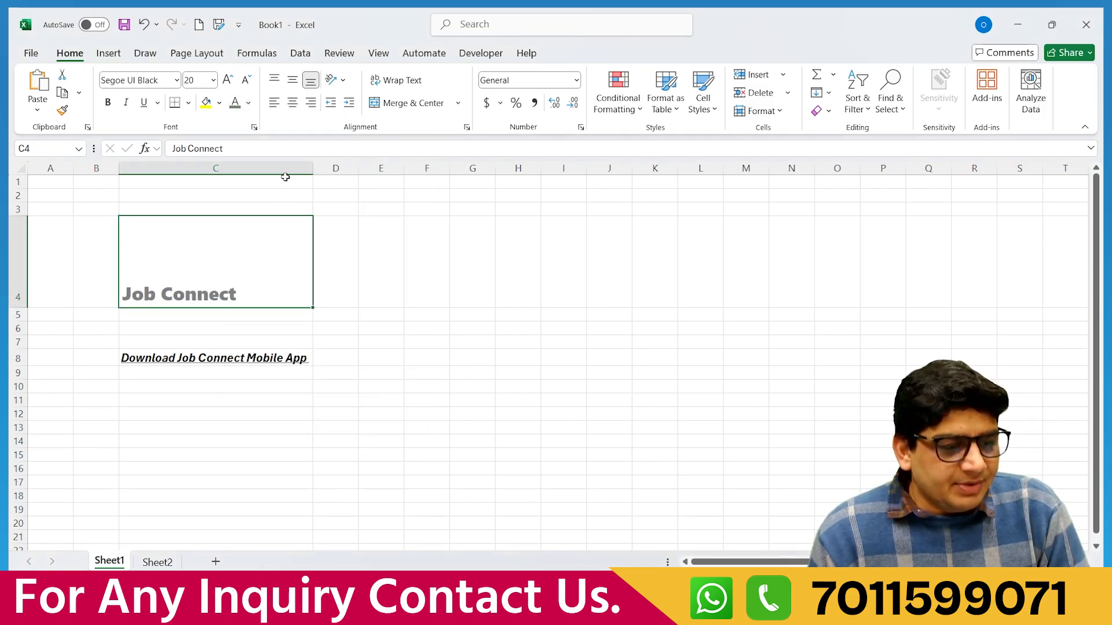
left_click(249, 103)
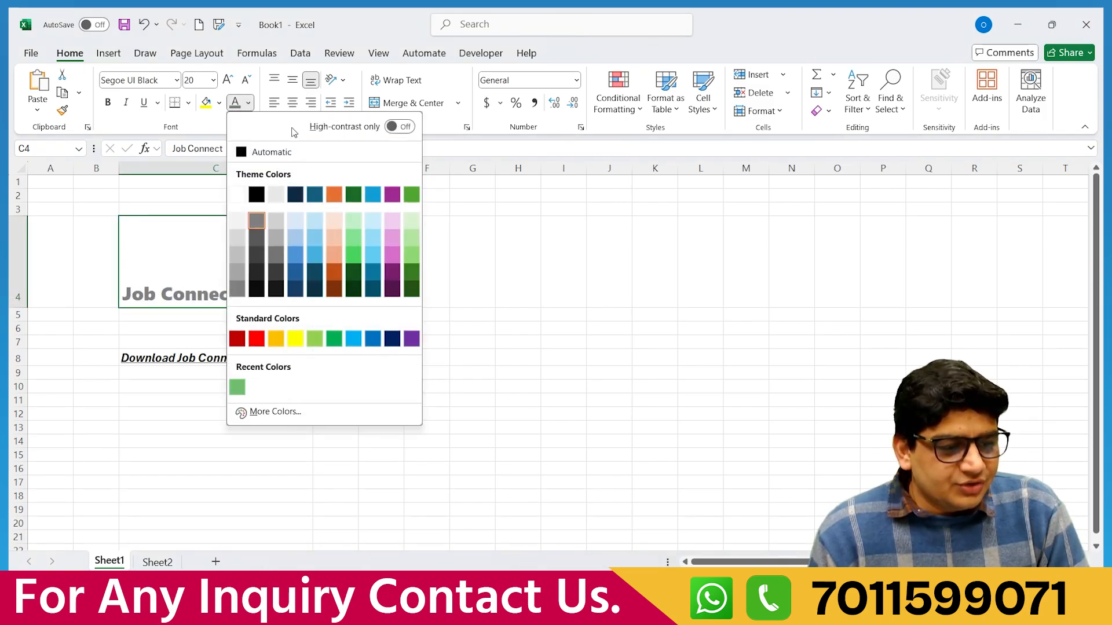
left_click(391, 195)
left_click(248, 103)
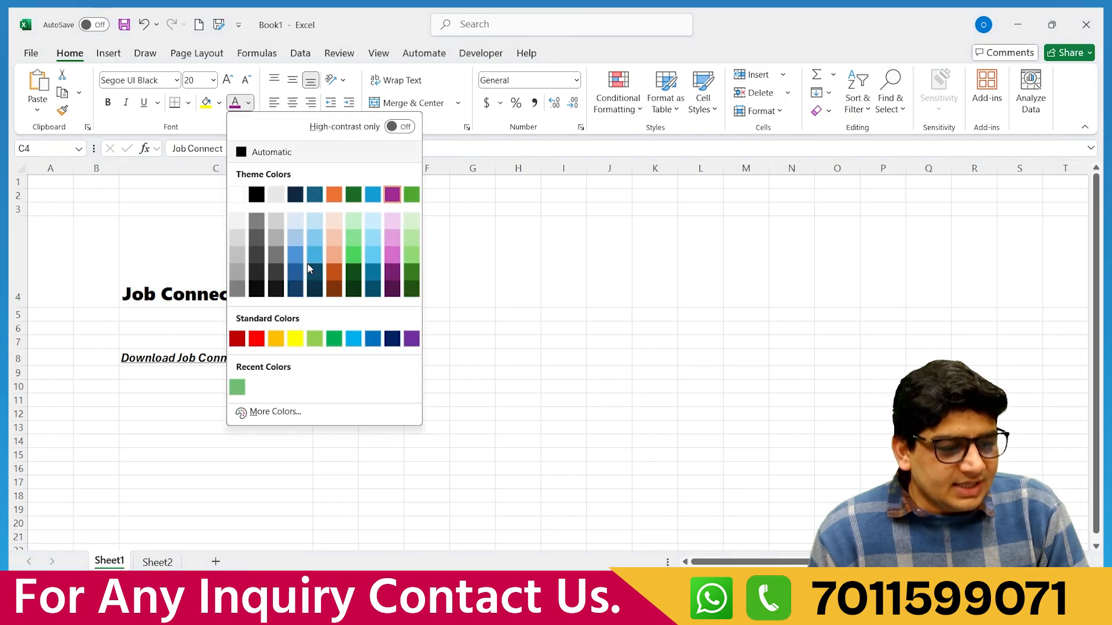
left_click(357, 270)
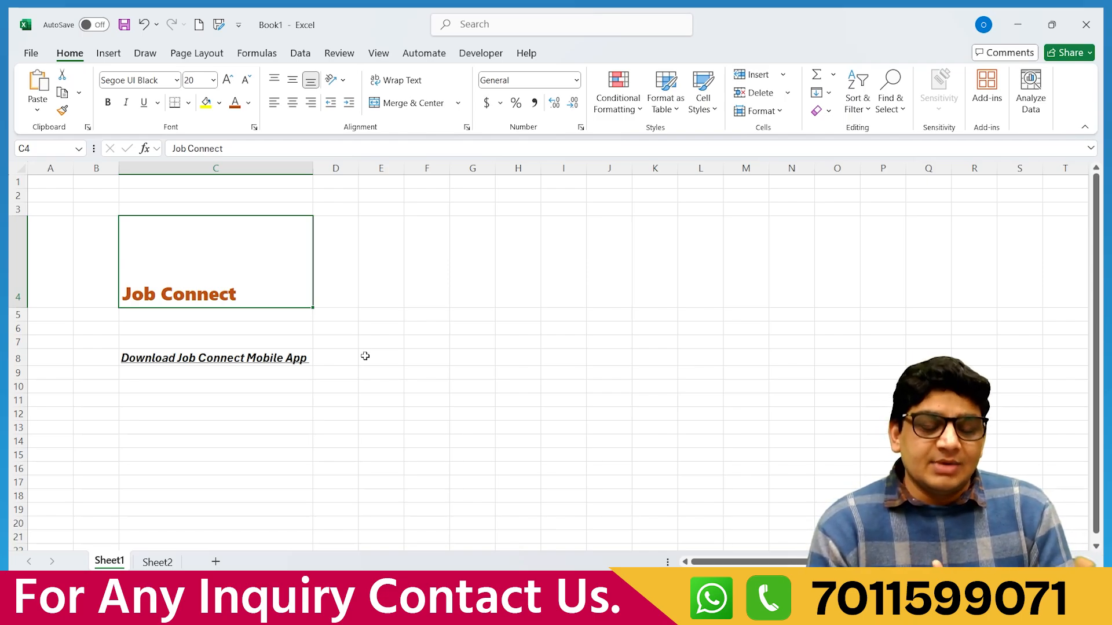
Try red, then settle on the dark green theme colour for the heading.
left_click(248, 103)
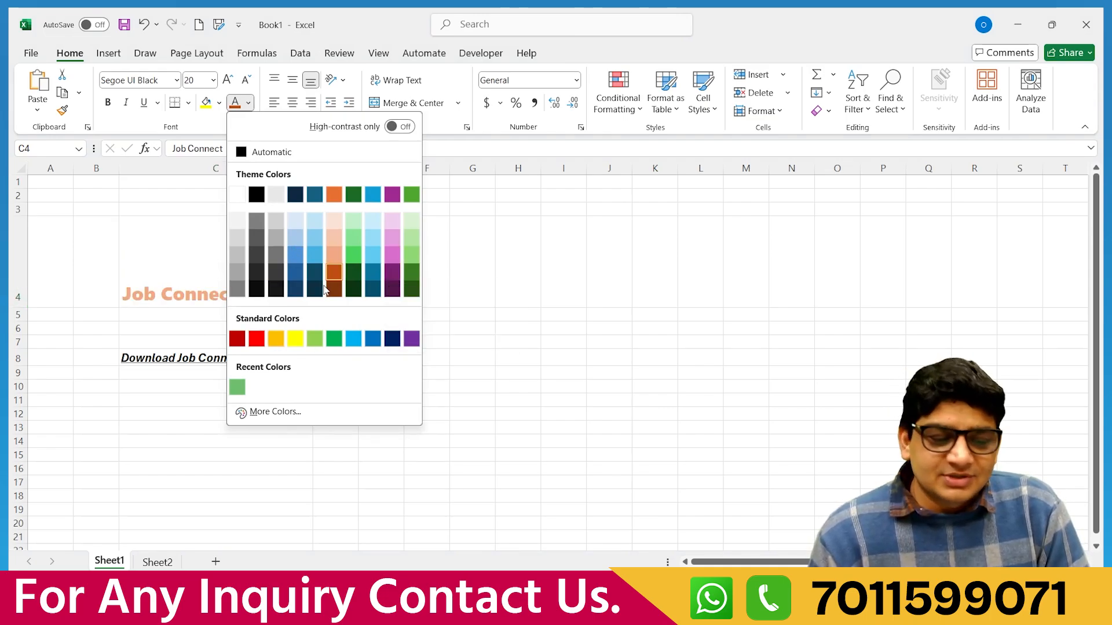
left_click(262, 345)
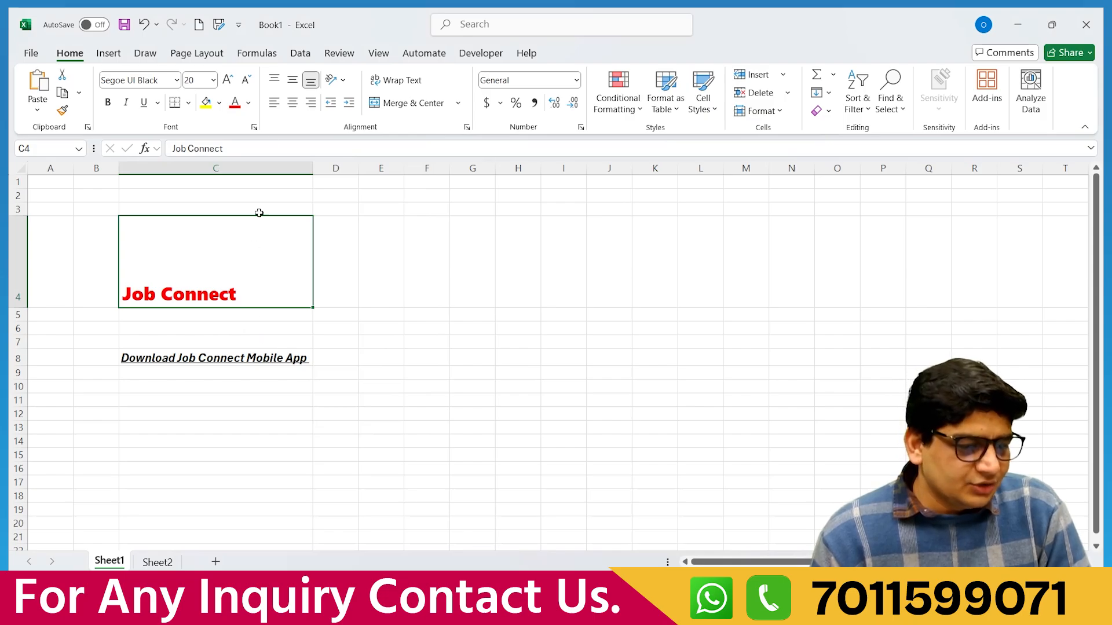
left_click(248, 104)
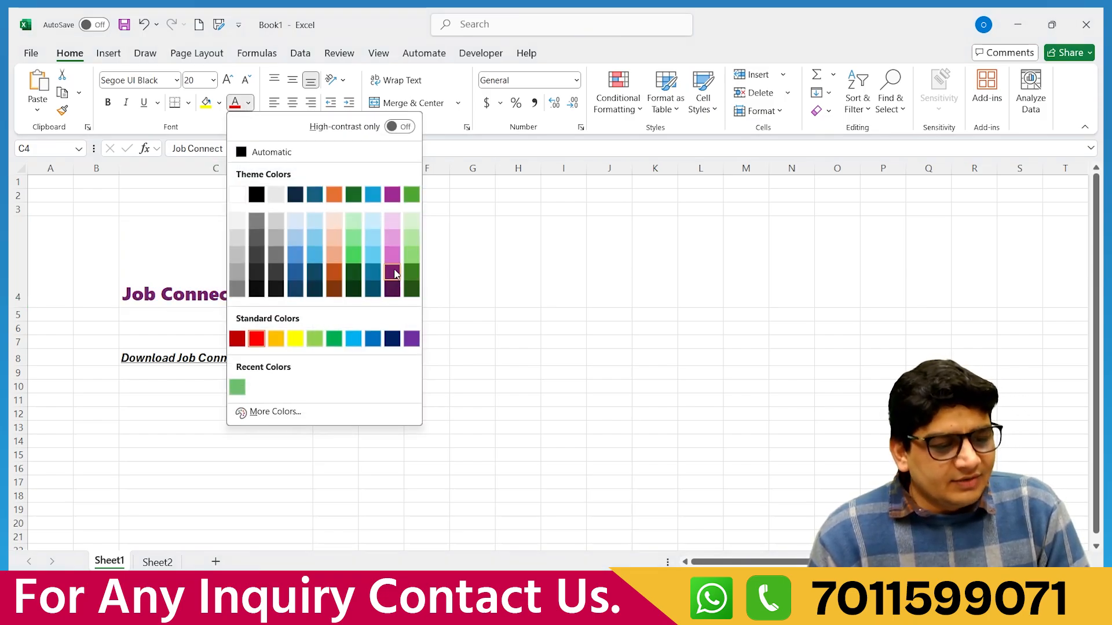
left_click(413, 272)
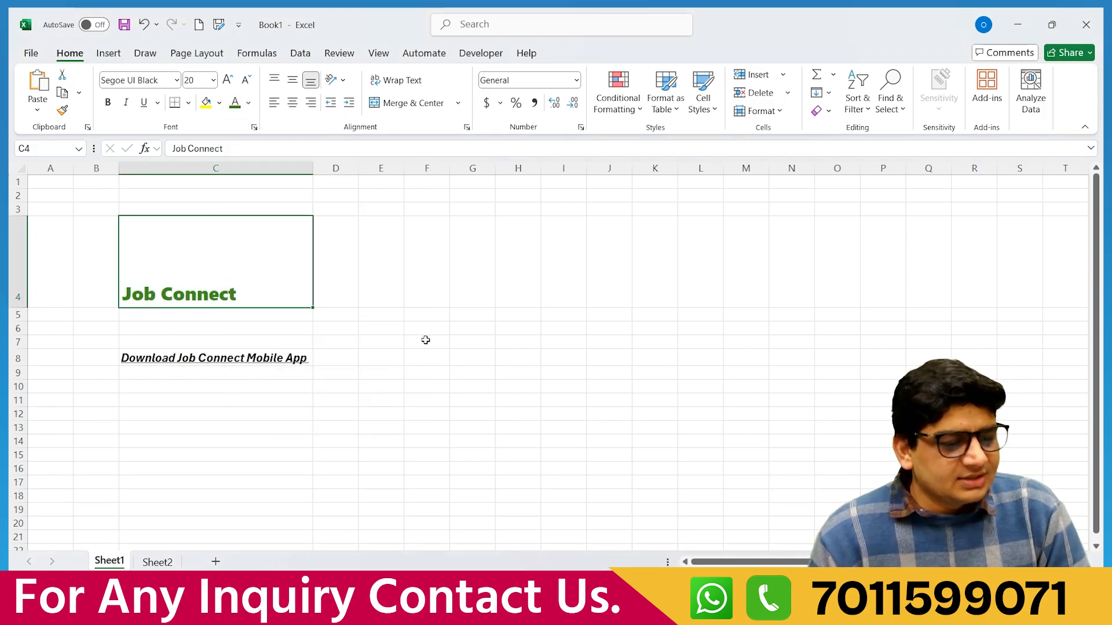
left_click(229, 357)
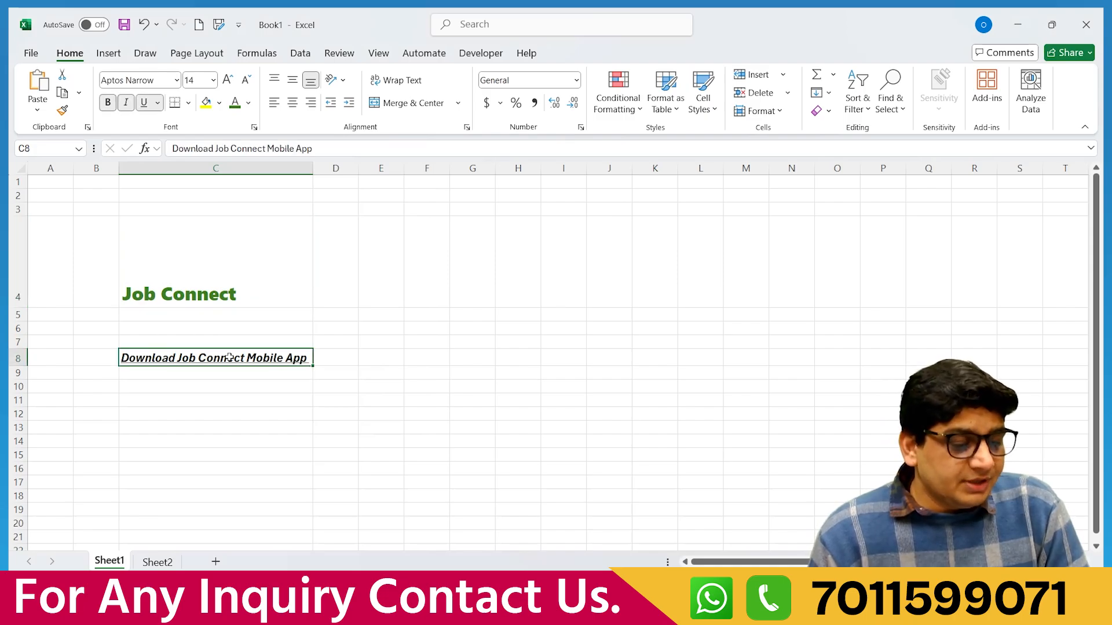
Try a pale blue fill on the C8 subtitle.
left_click(249, 279)
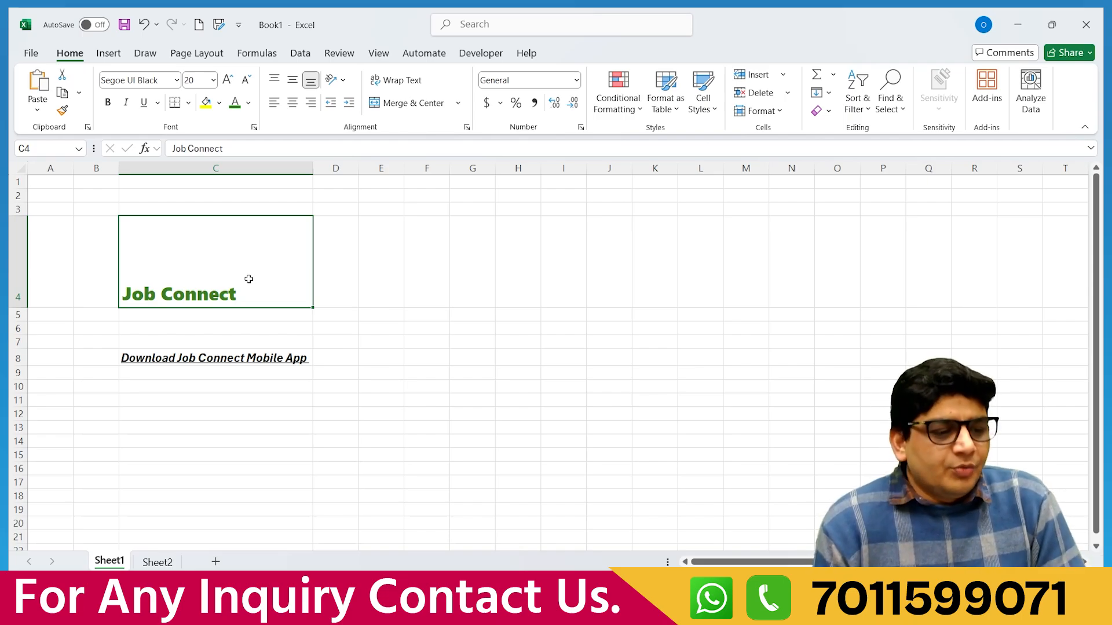
left_click(238, 360)
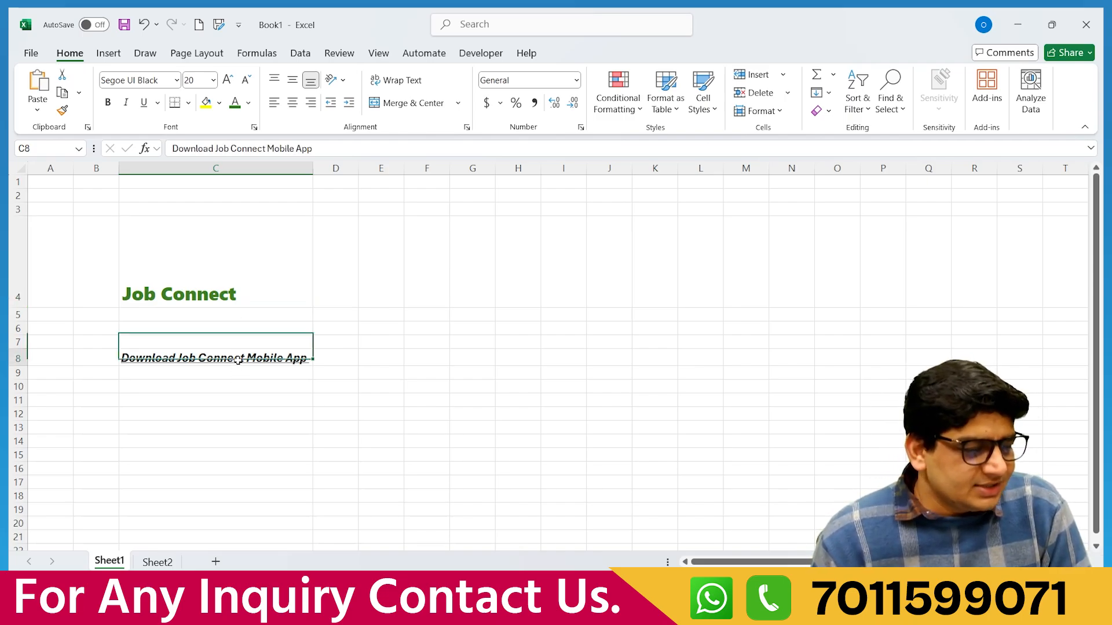
left_click(220, 104)
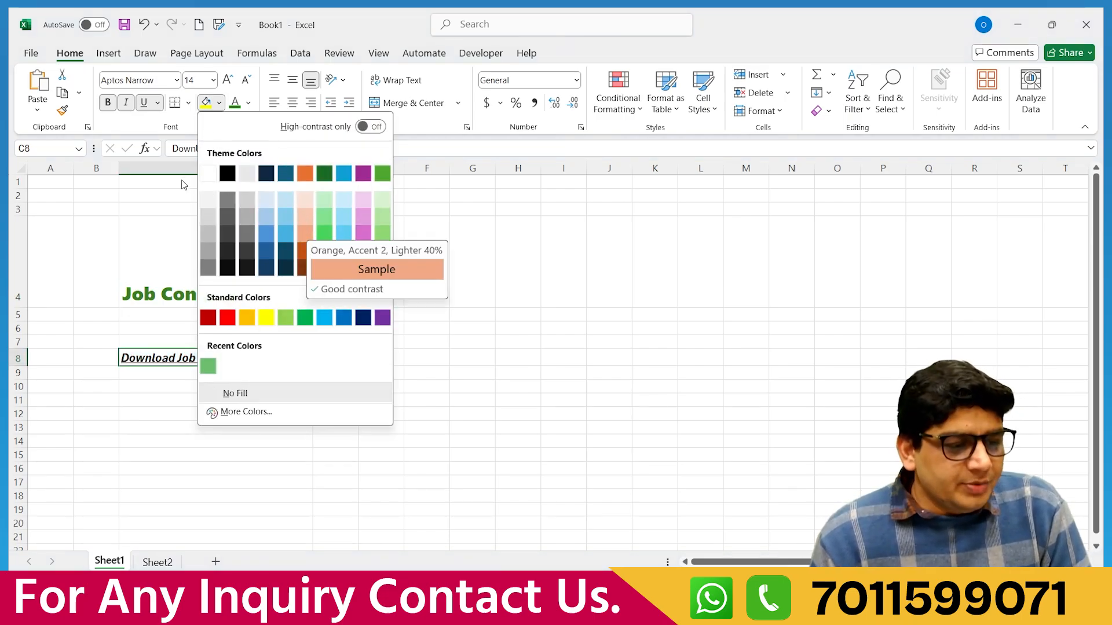
left_click(285, 200)
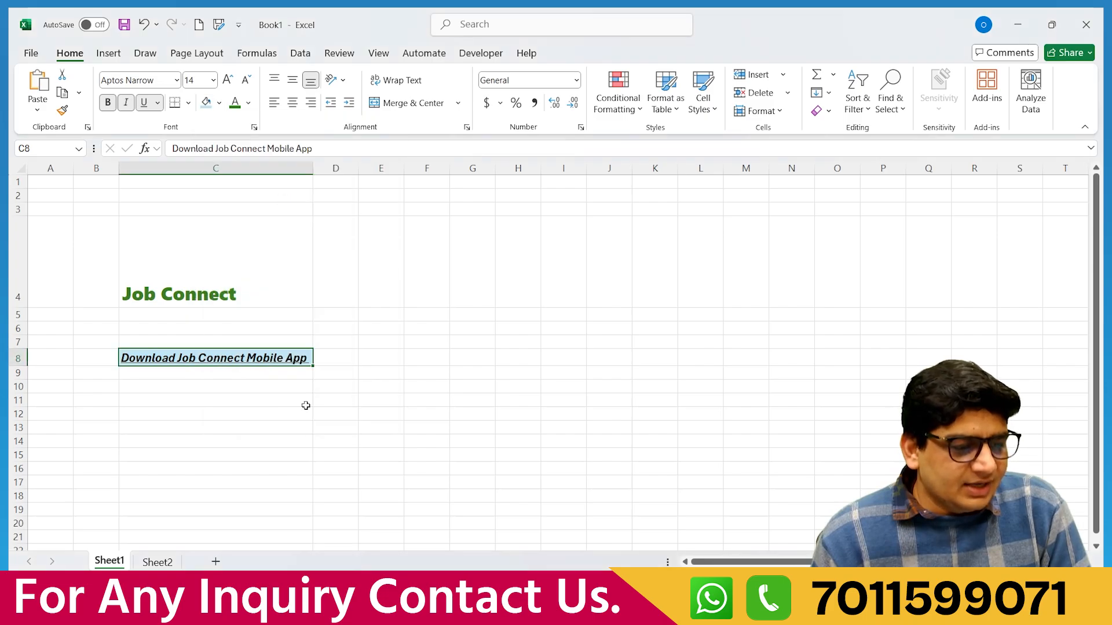
left_click(255, 384)
Change the C8 subtitle's fill to yellow and check the result.
left_click(267, 353)
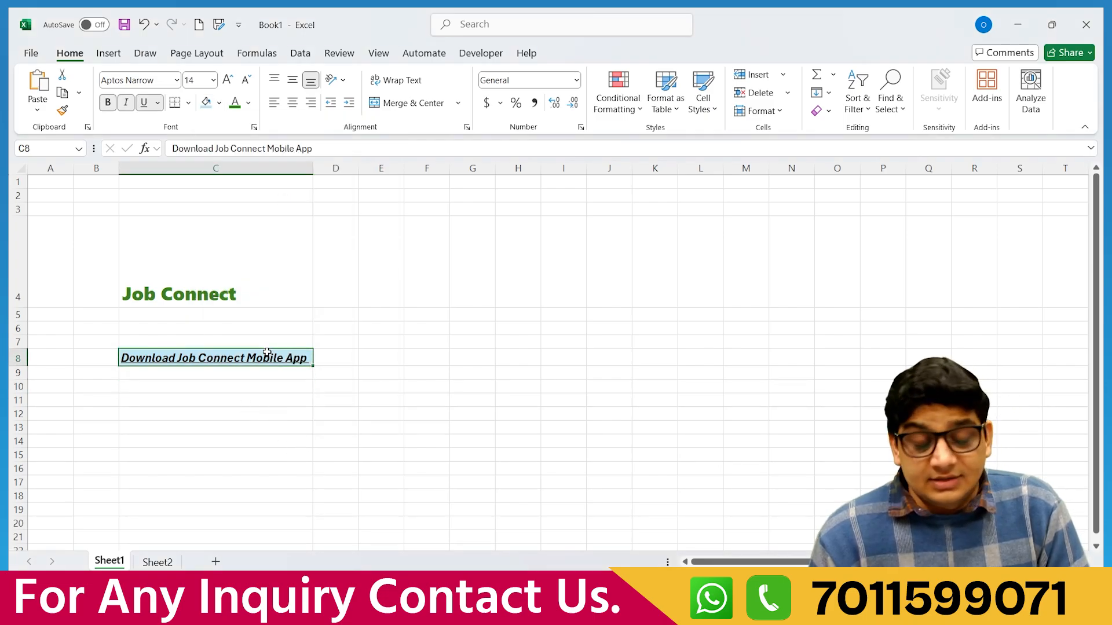
left_click(218, 102)
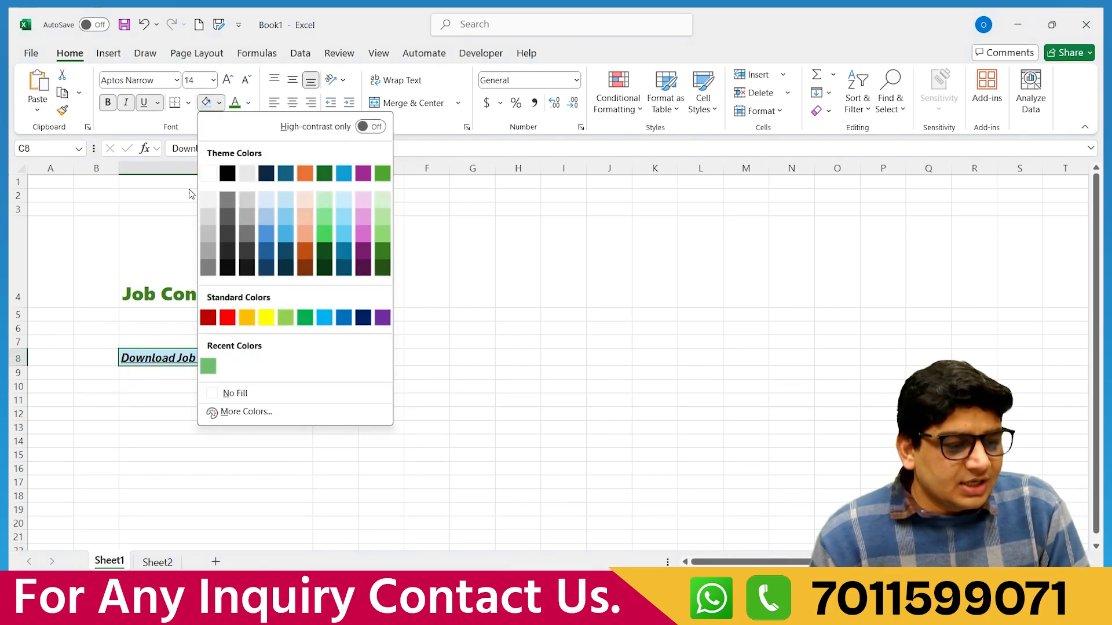
left_click(265, 318)
left_click(265, 412)
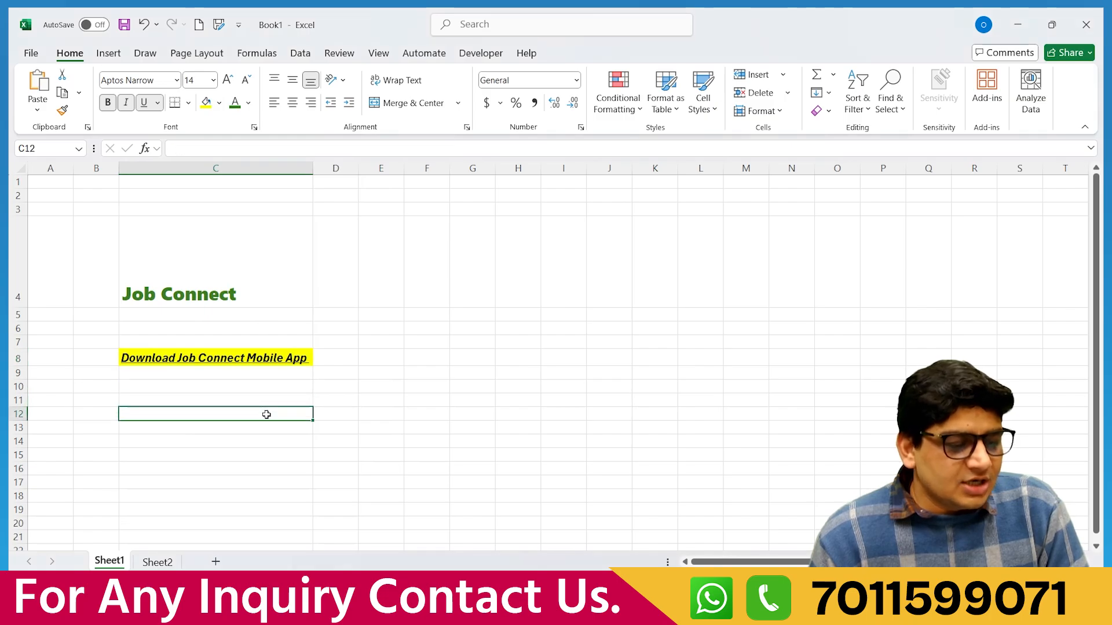
left_click(243, 360)
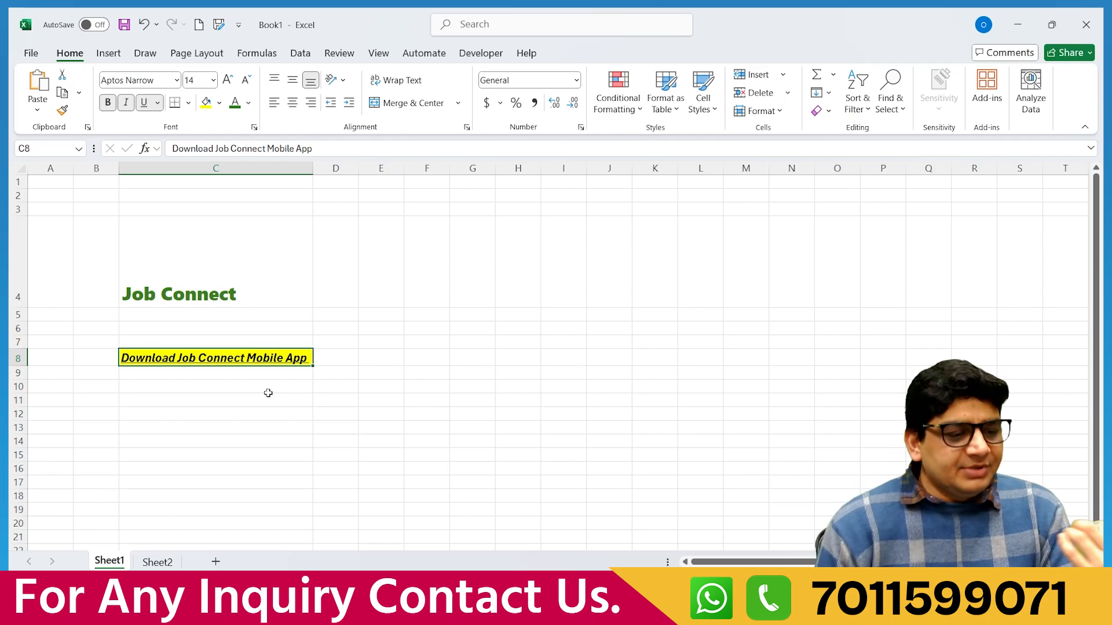
left_click(223, 299)
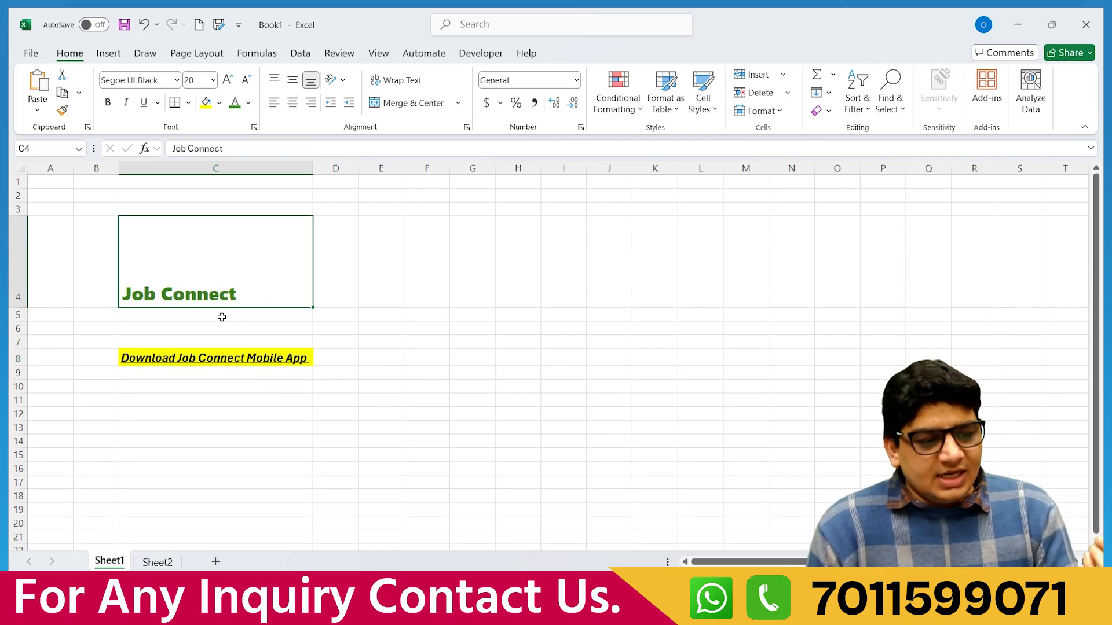
left_click(234, 357)
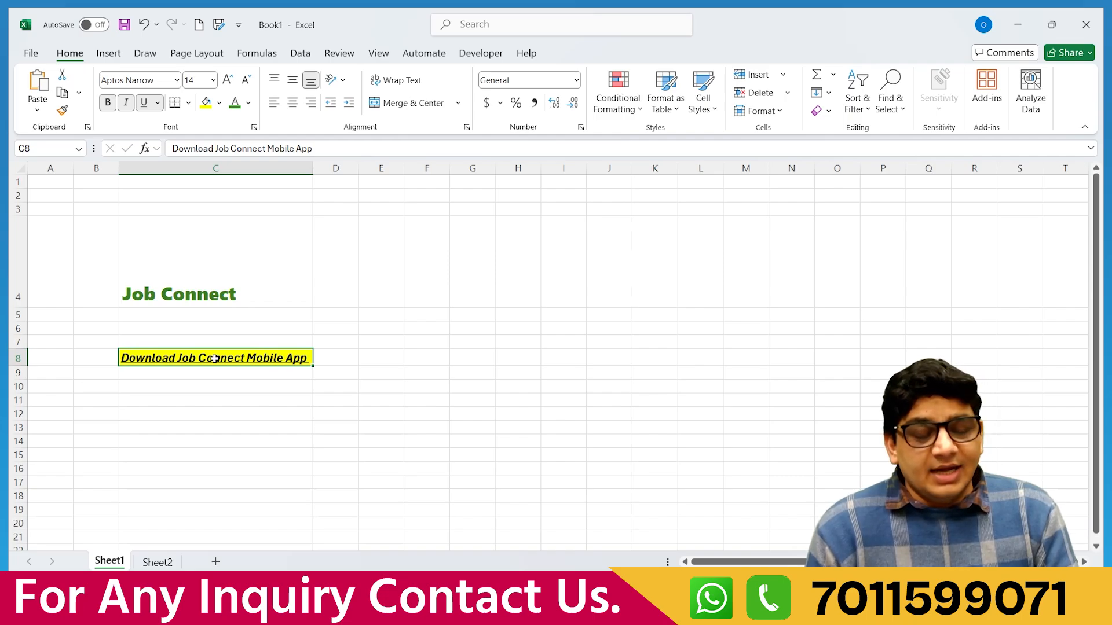
left_click(223, 375)
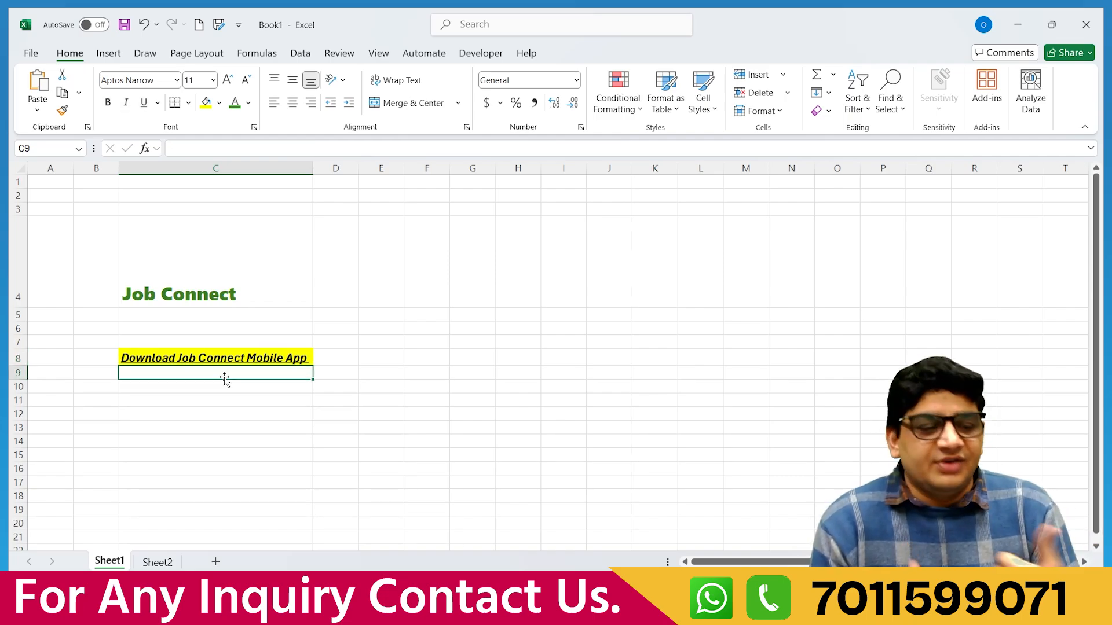
left_click(224, 359)
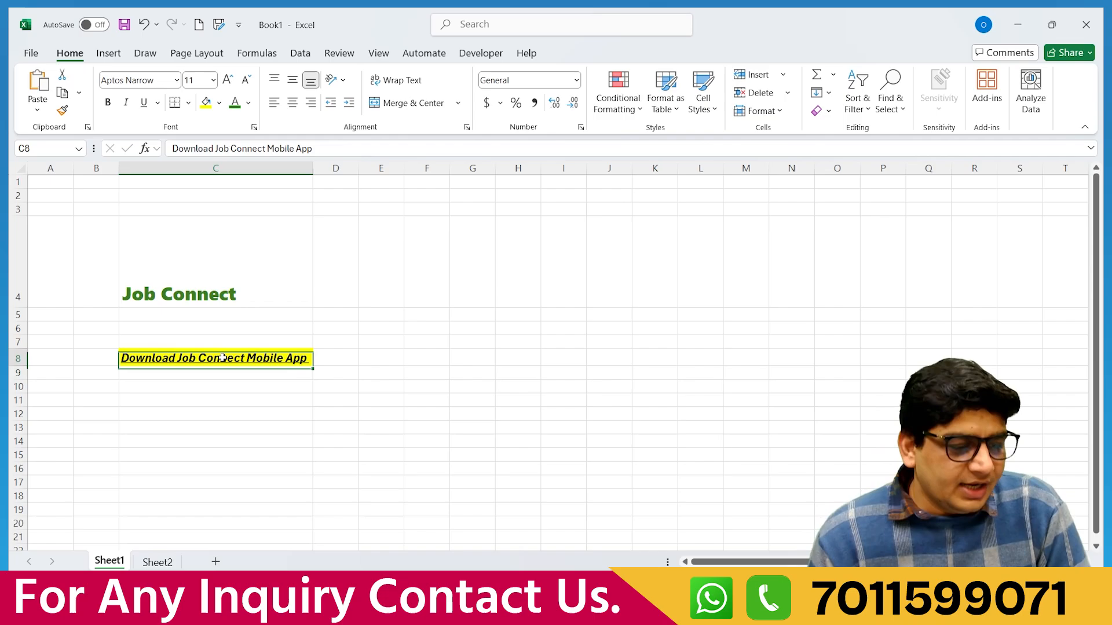
left_click(221, 104)
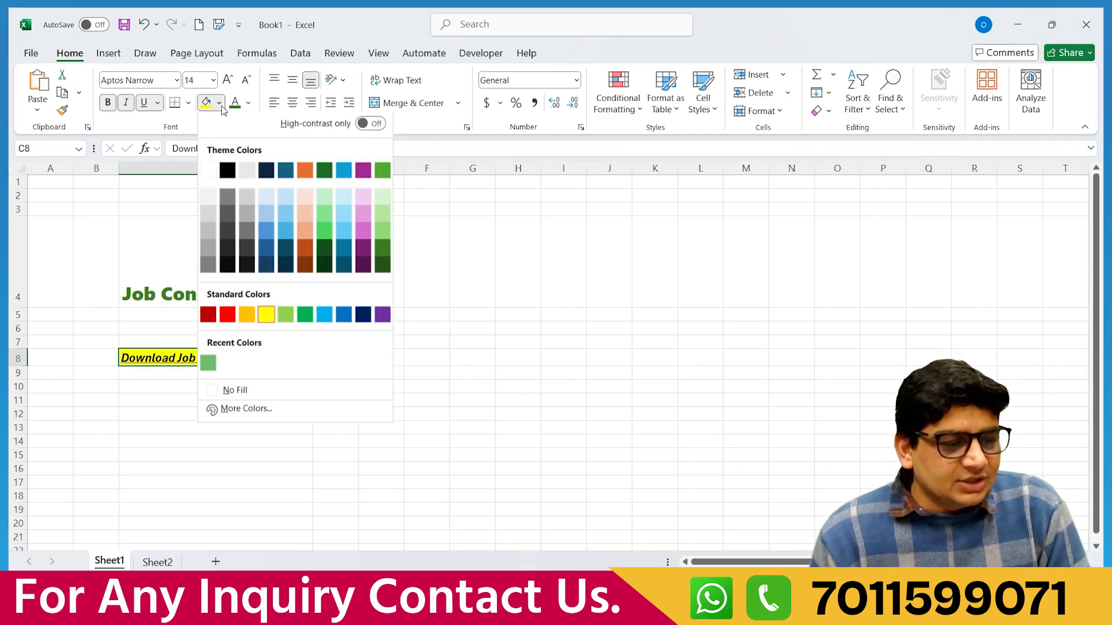
Check the yellow fill's values on the More Colors Custom tab, leaving the fill unchanged.
left_click(247, 413)
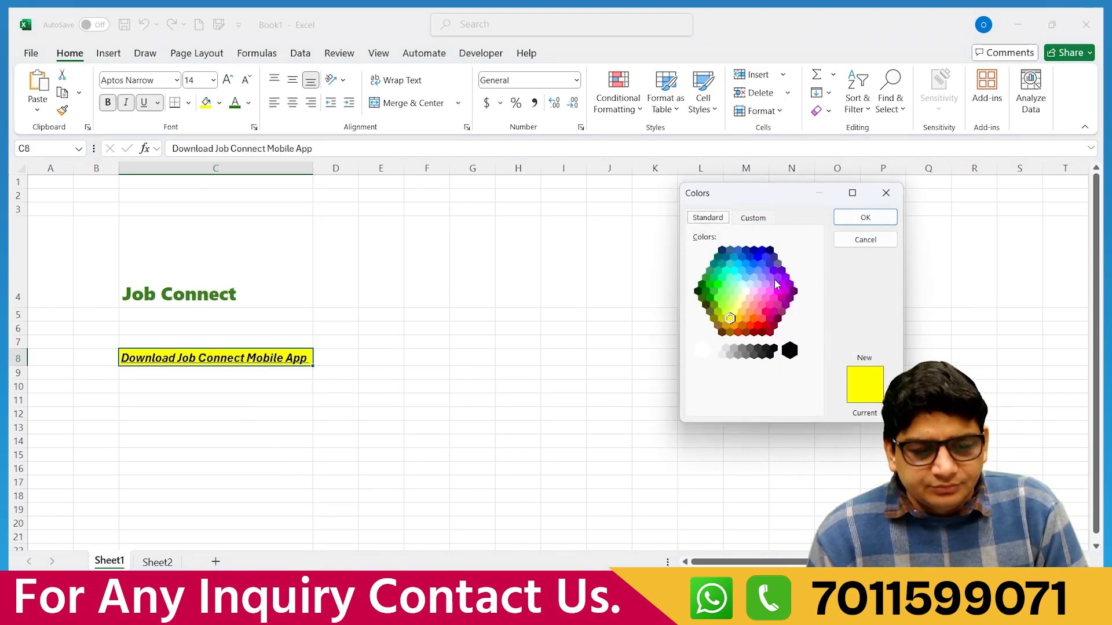
left_click(753, 218)
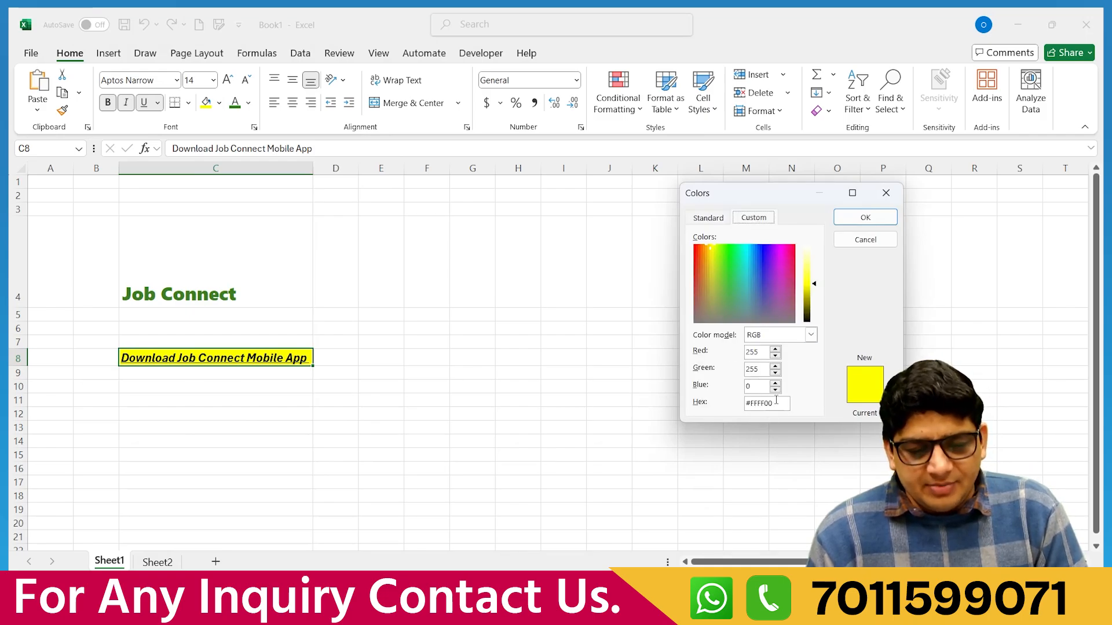
left_click(878, 217)
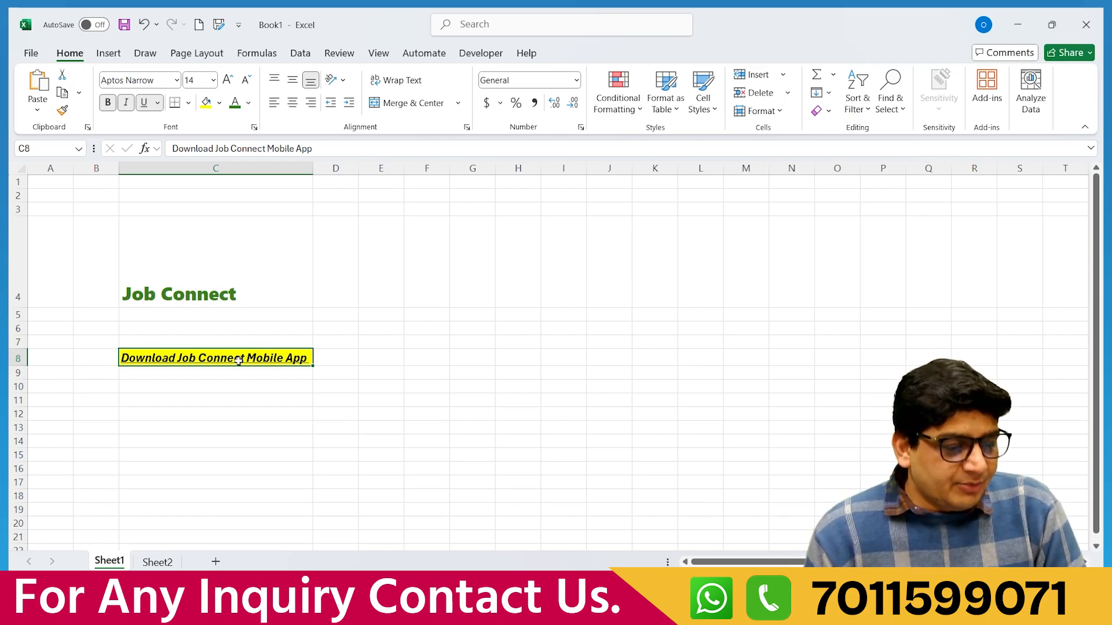
Apply No Fill to the C8 subtitle, then check C8 and select A1.
left_click(220, 104)
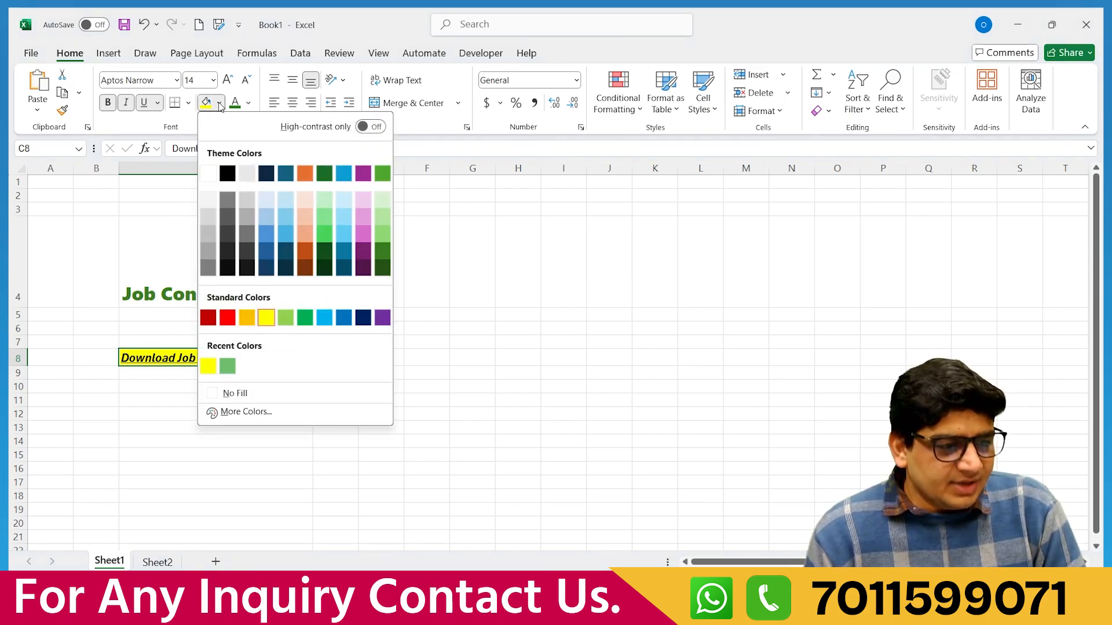
left_click(233, 394)
left_click(244, 411)
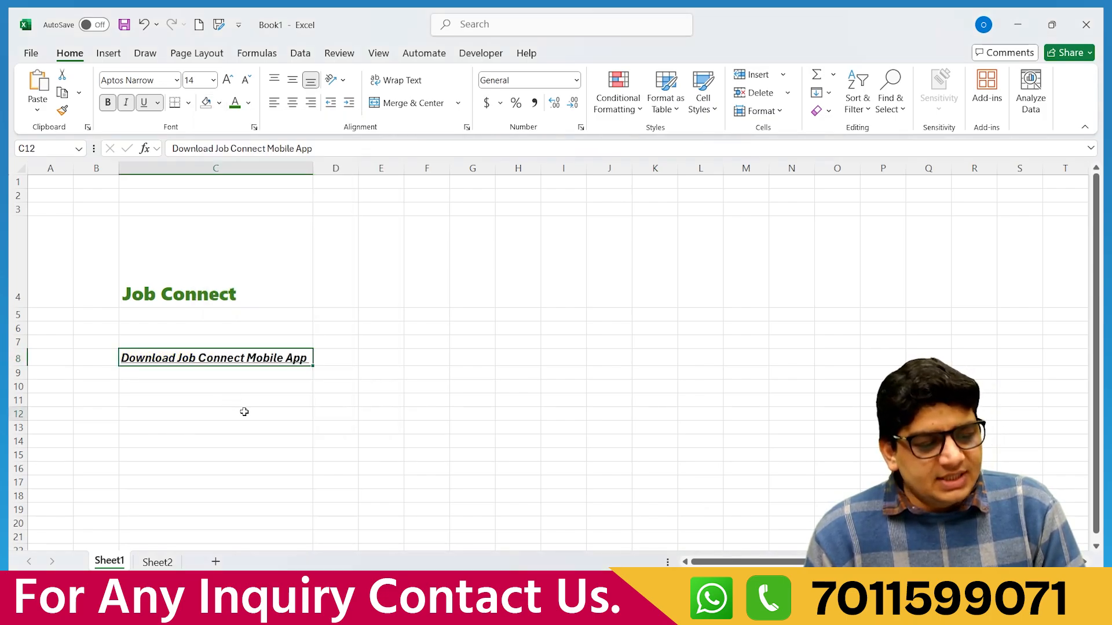
left_click(231, 357)
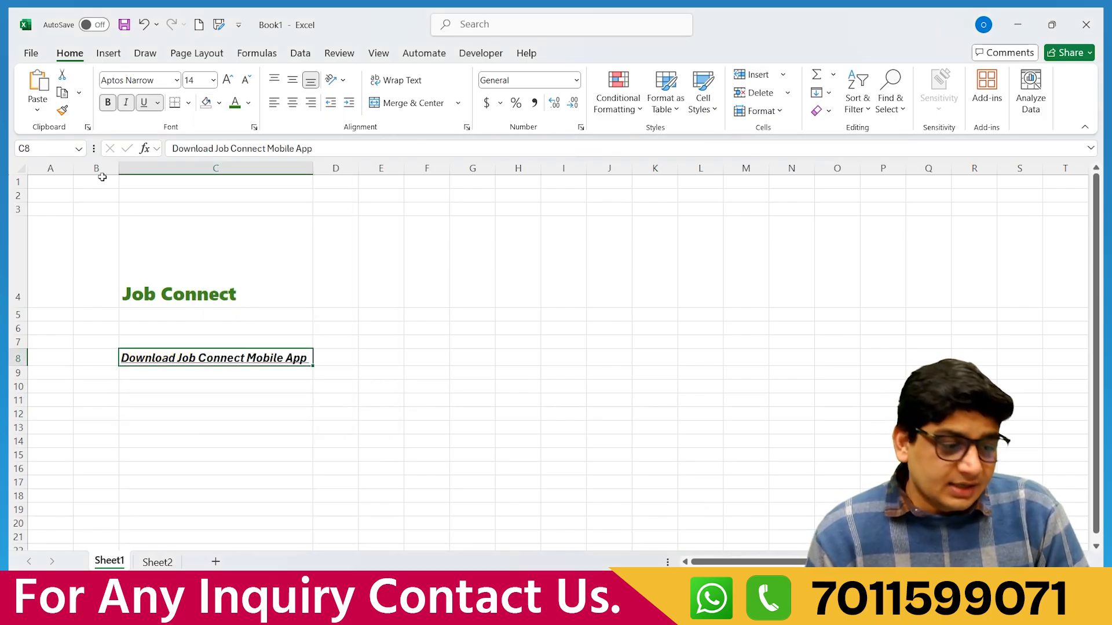
left_click(36, 183)
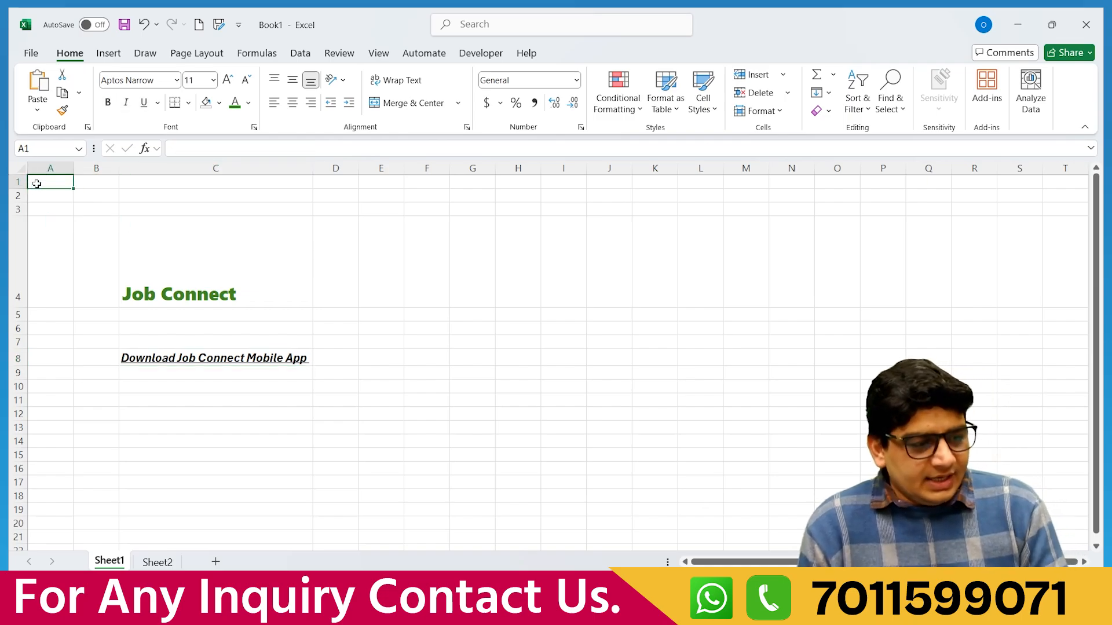
left_click_drag(37, 184, 426, 181)
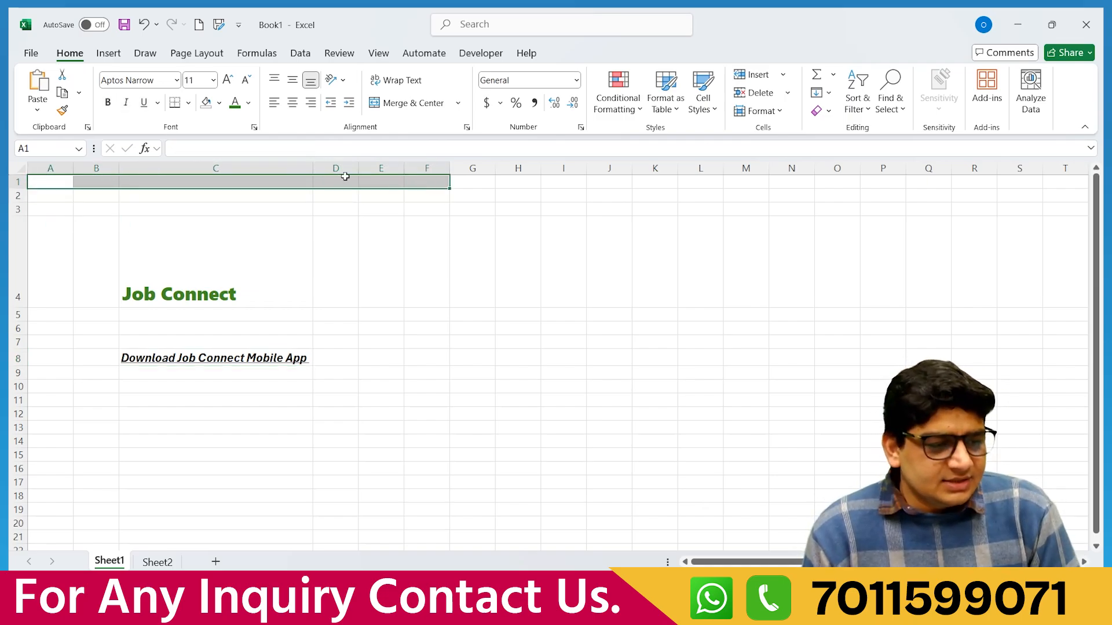
left_click(219, 103)
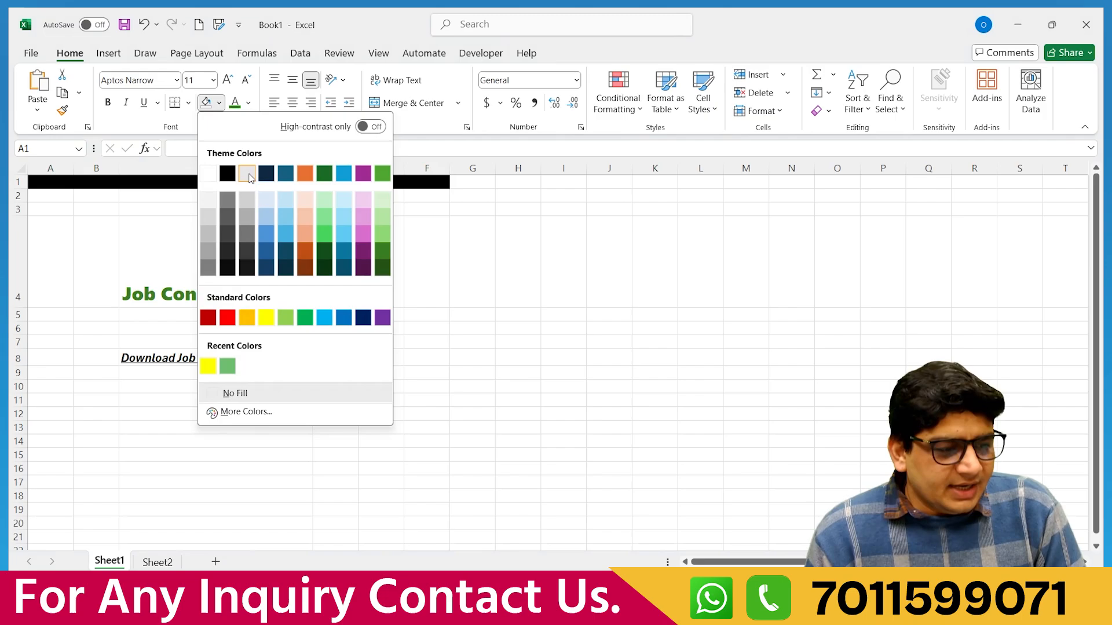
left_click(382, 216)
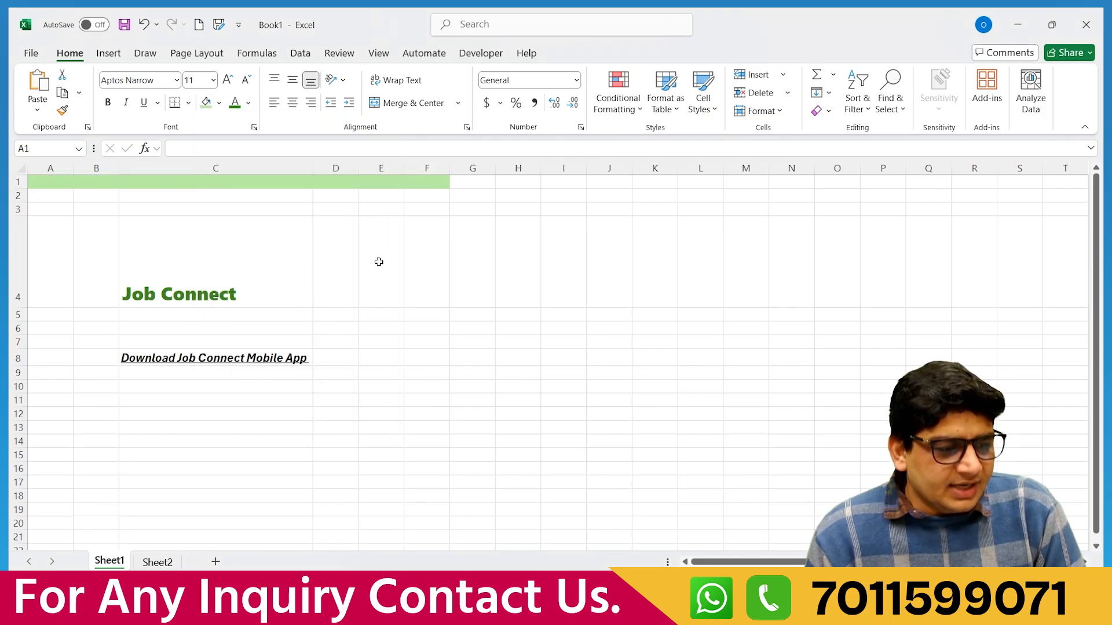
left_click(379, 262)
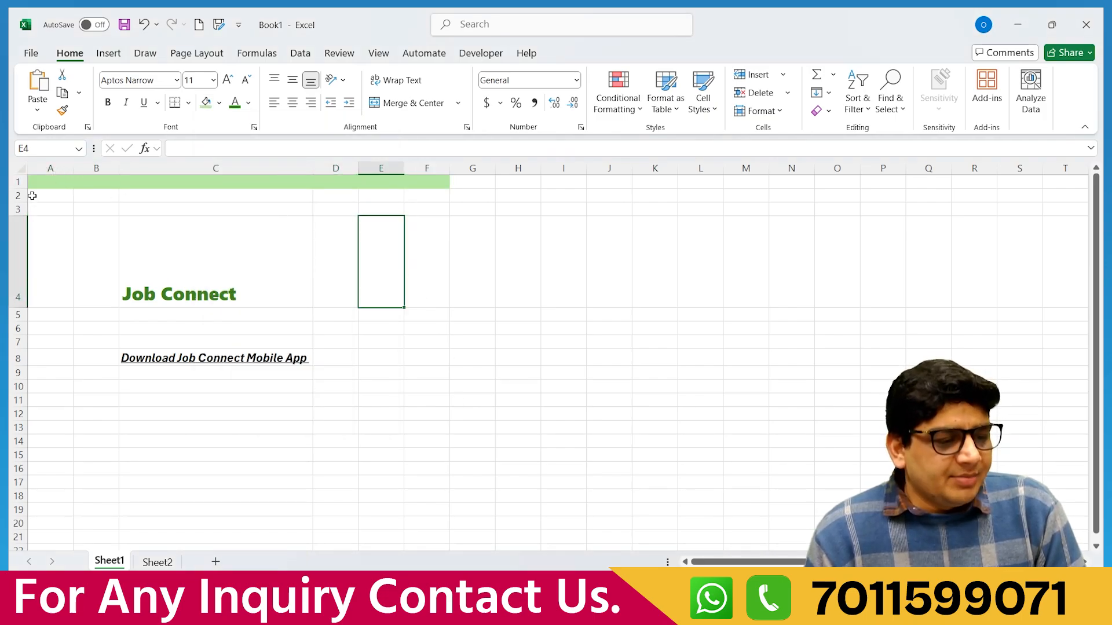
left_click_drag(32, 195, 437, 196)
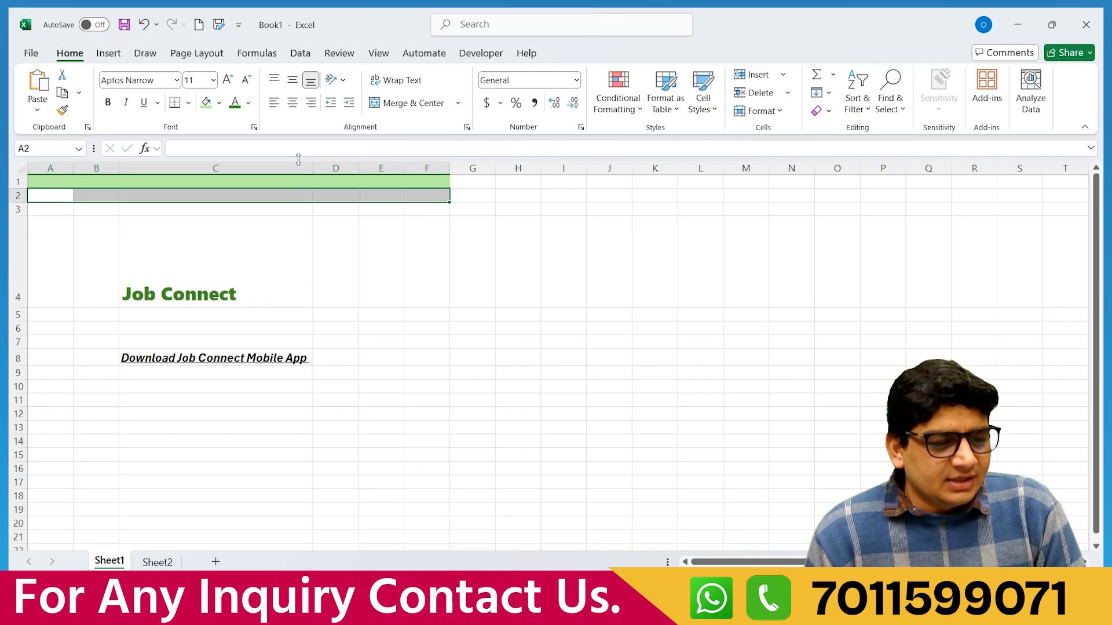
left_click(220, 108)
left_click(310, 199)
left_click(402, 257)
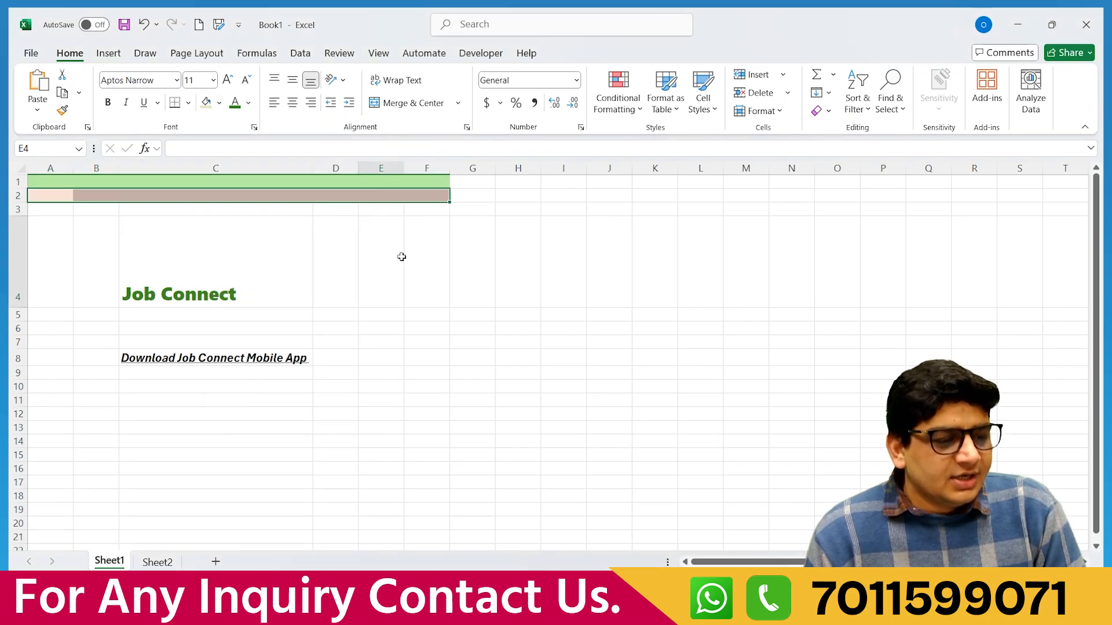
left_click_drag(63, 211, 413, 206)
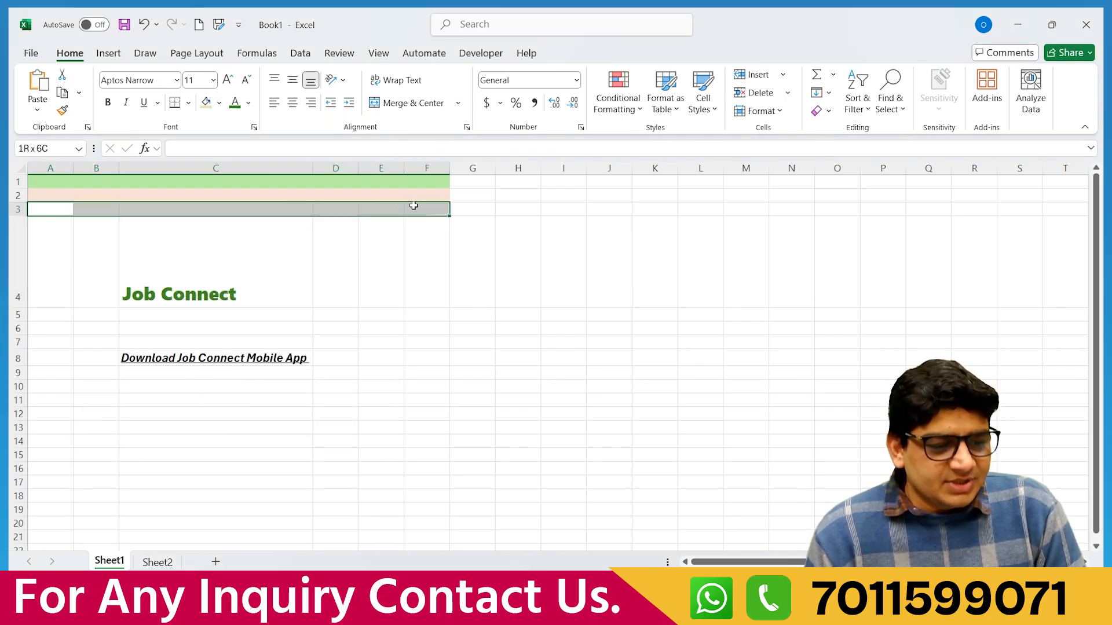
left_click(219, 103)
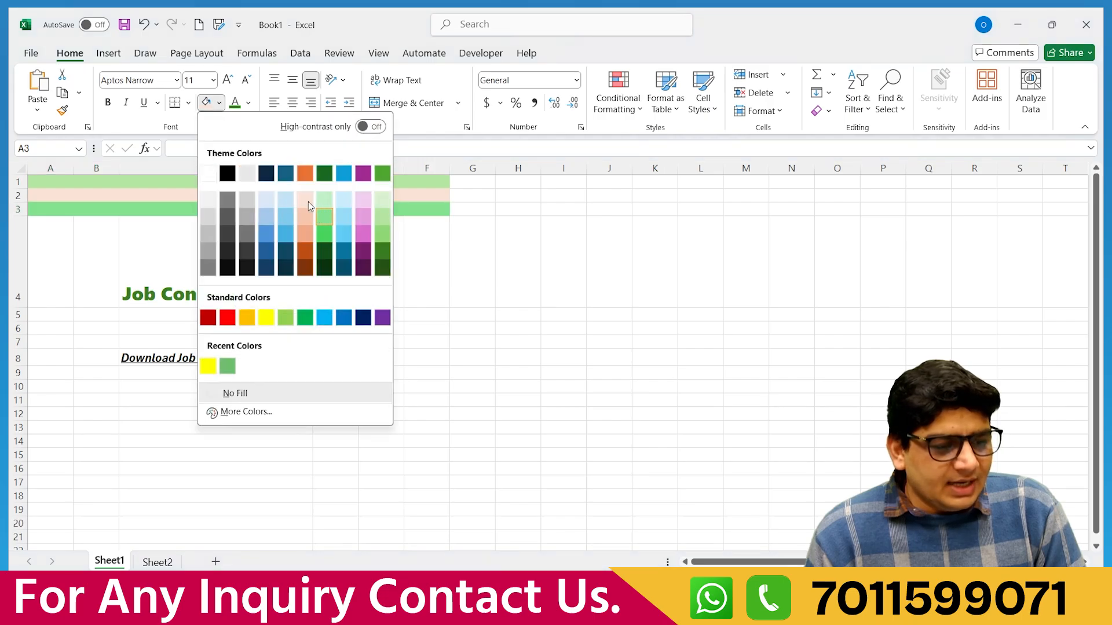
left_click(208, 216)
left_click(472, 314)
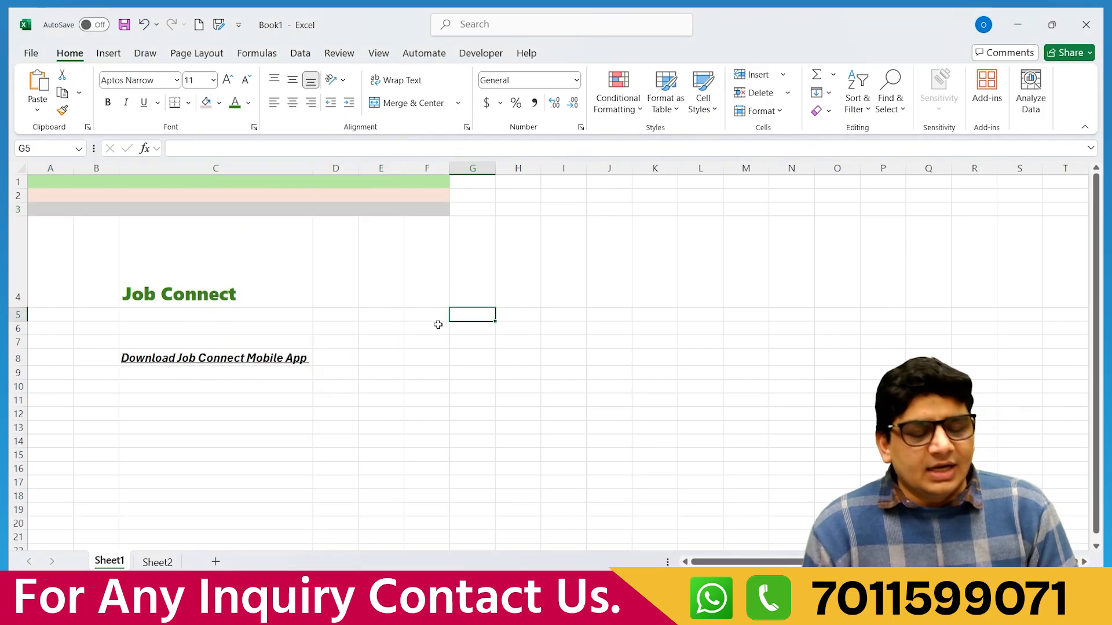
left_click(94, 181)
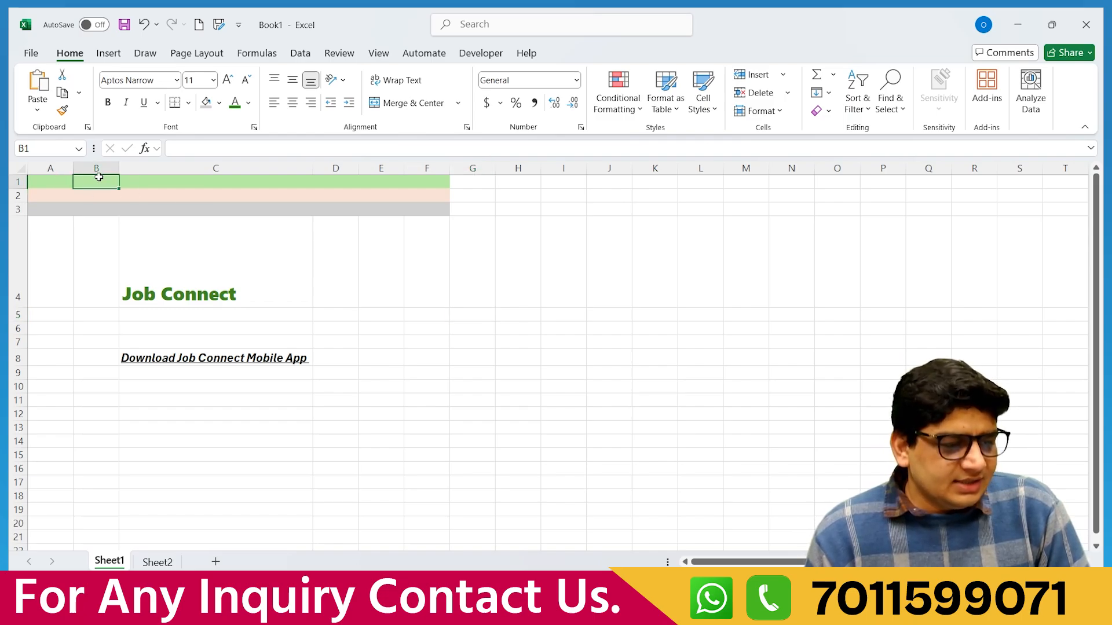
left_click(219, 102)
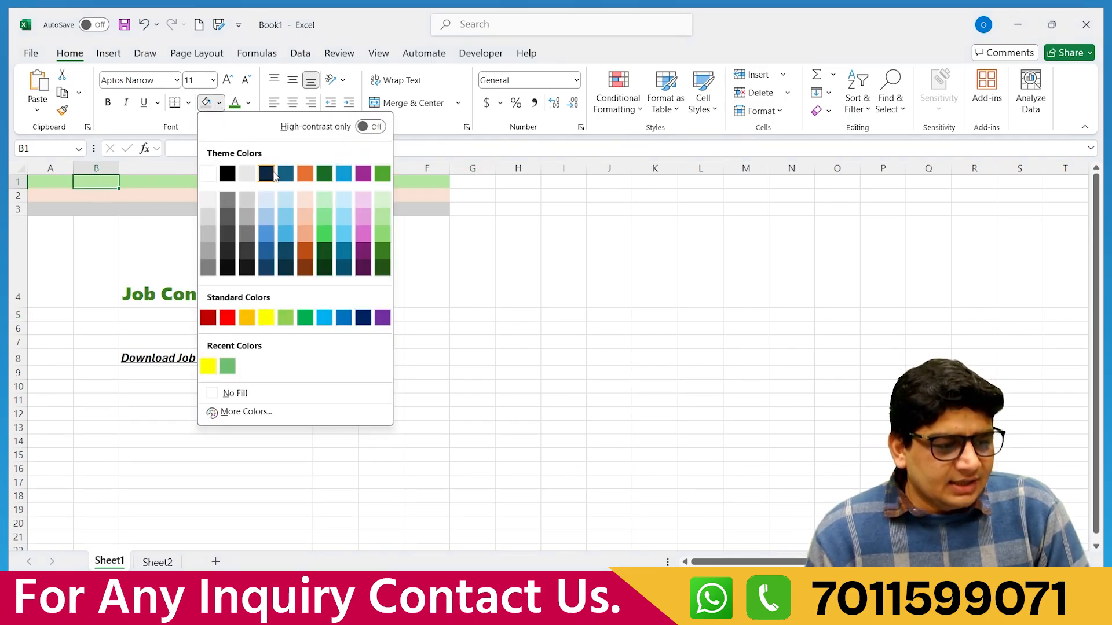
left_click(267, 173)
left_click(367, 283)
left_click(244, 187)
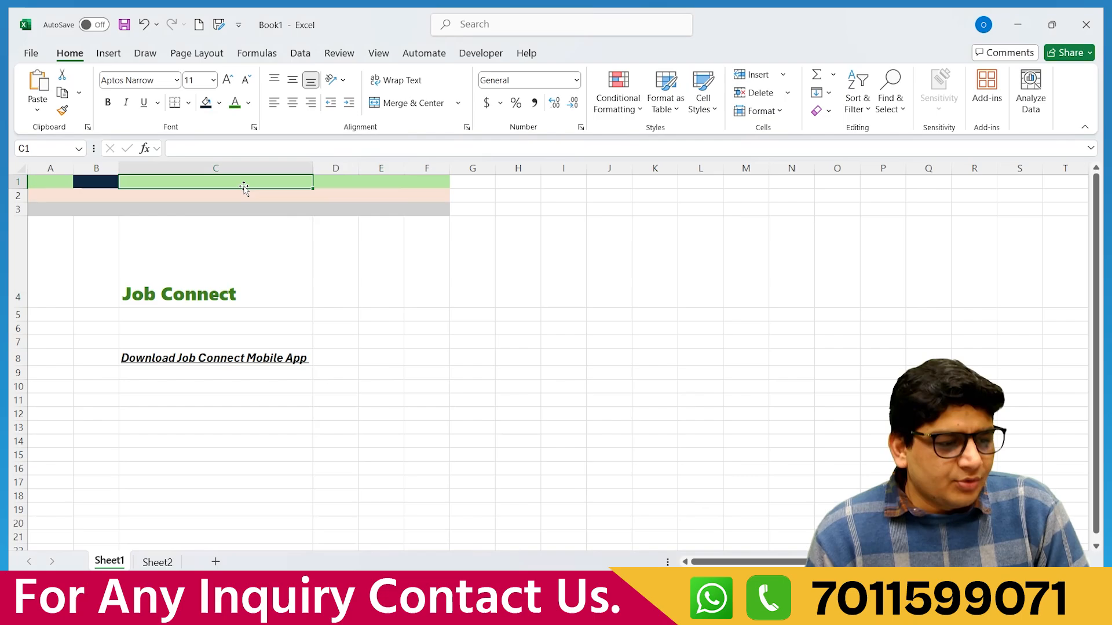
left_click(219, 102)
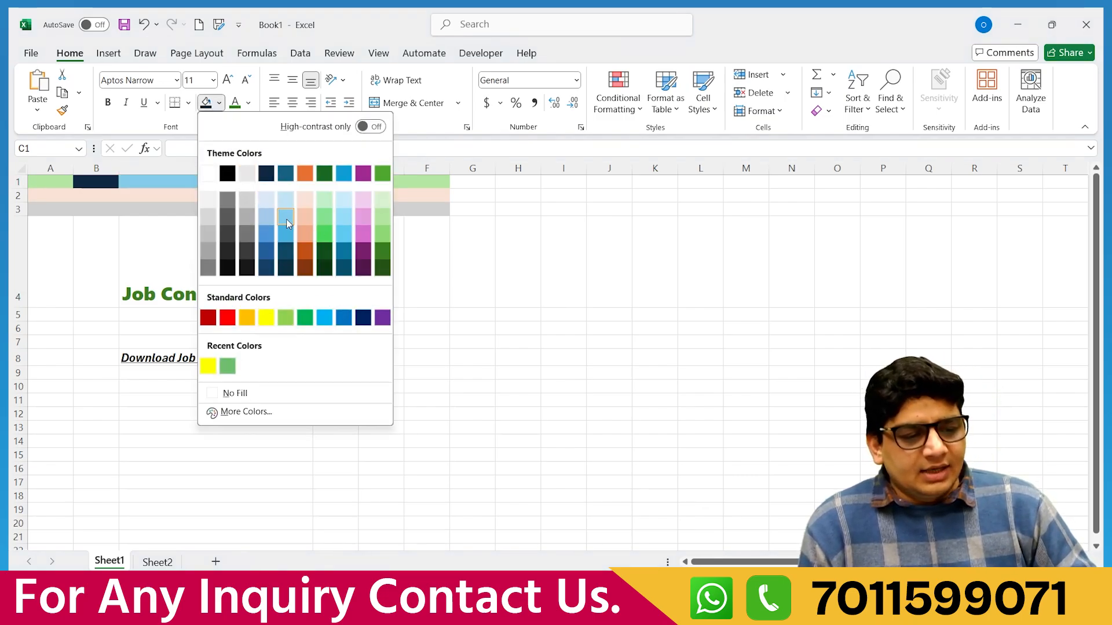
left_click(363, 206)
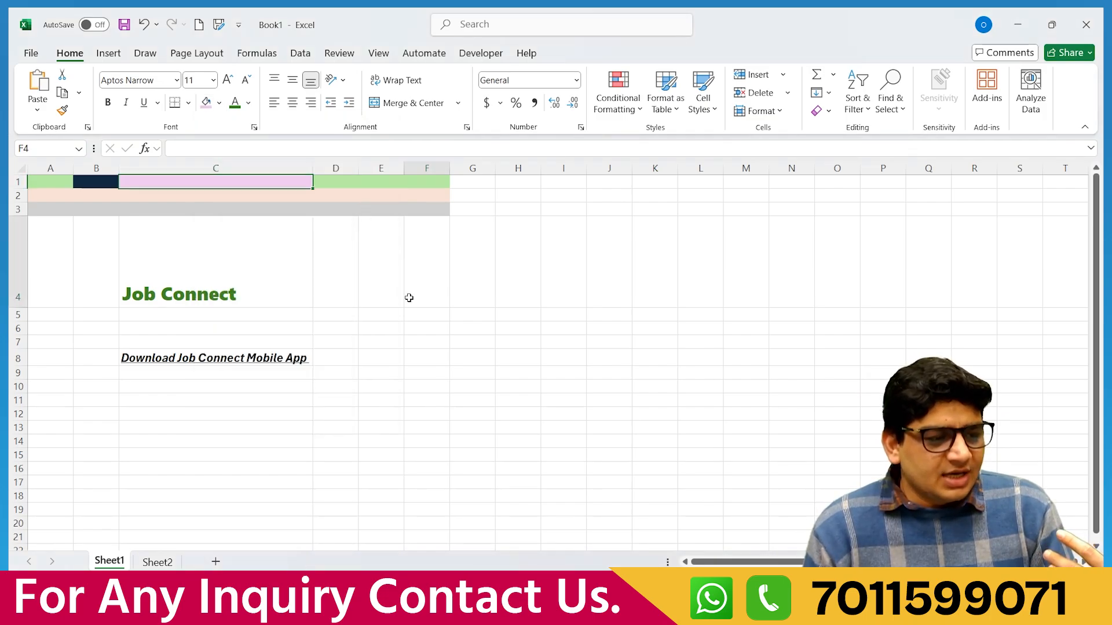
left_click(409, 298)
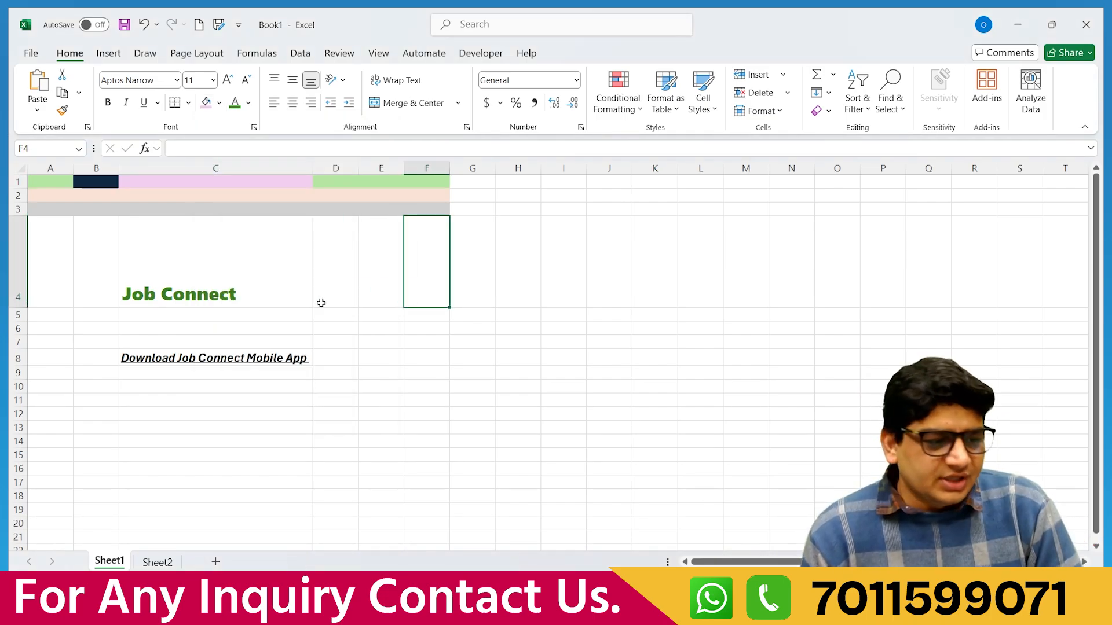
left_click_drag(37, 181, 432, 209)
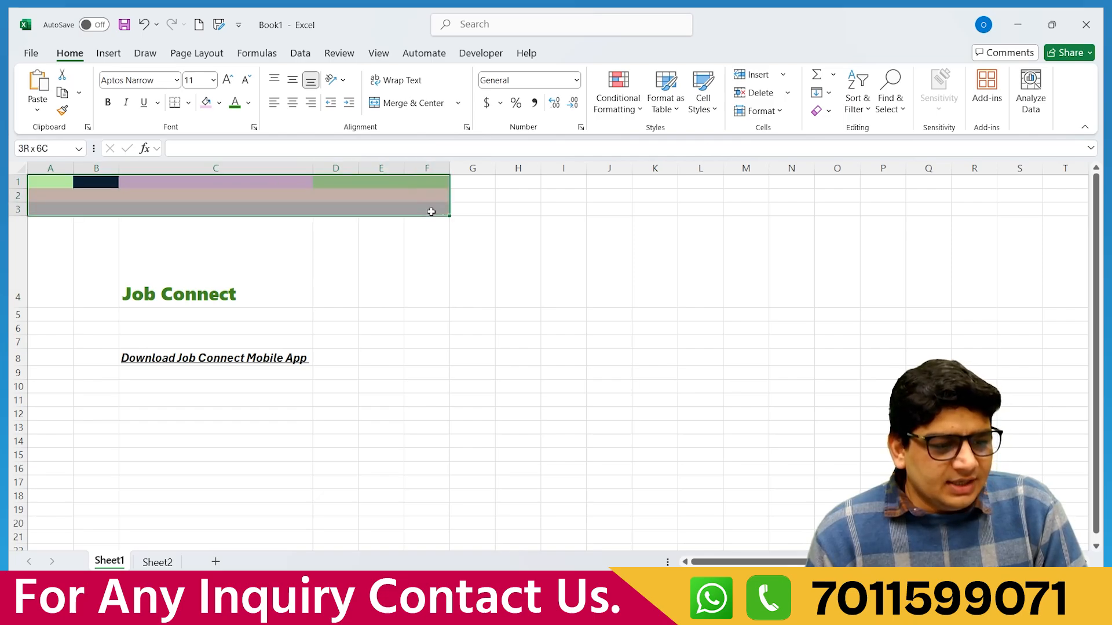
left_click(218, 104)
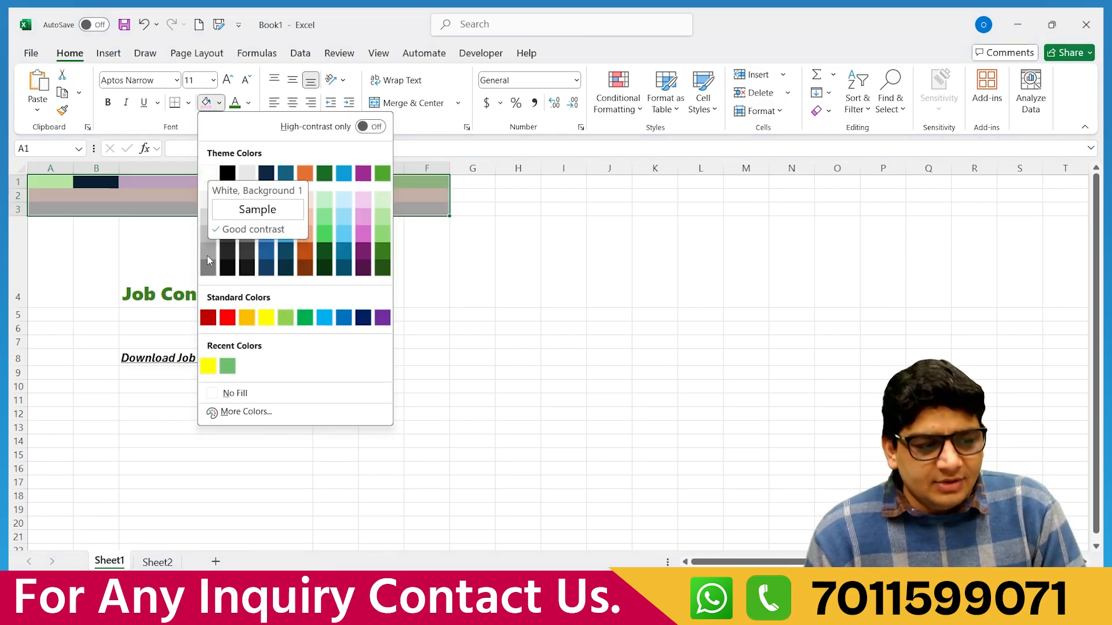
left_click(241, 396)
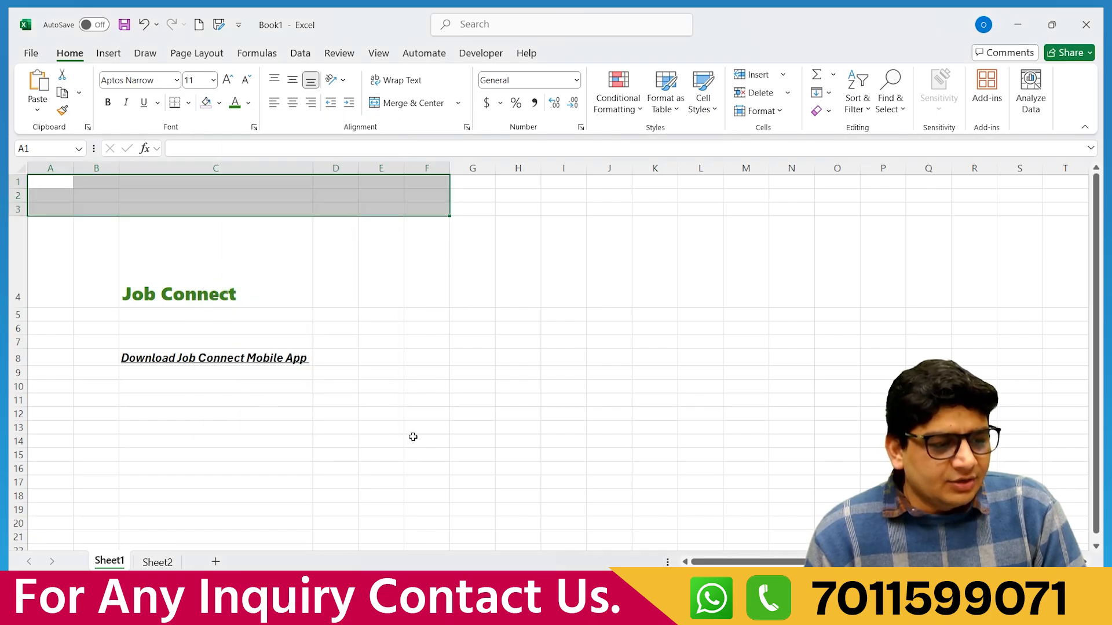
left_click(164, 231)
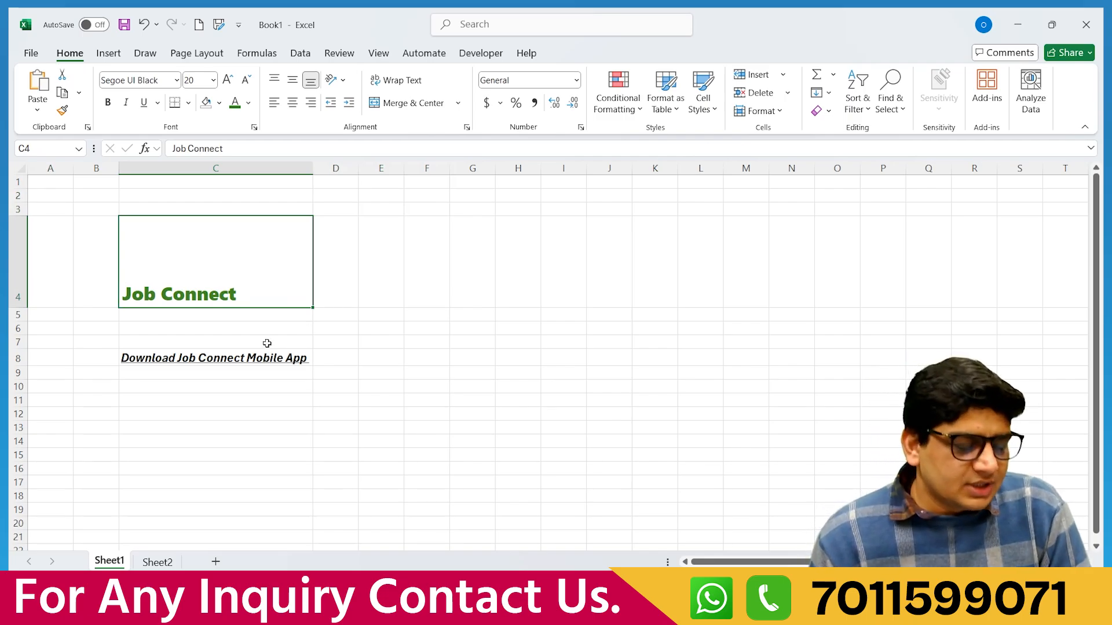
left_click(396, 353)
left_click(183, 260)
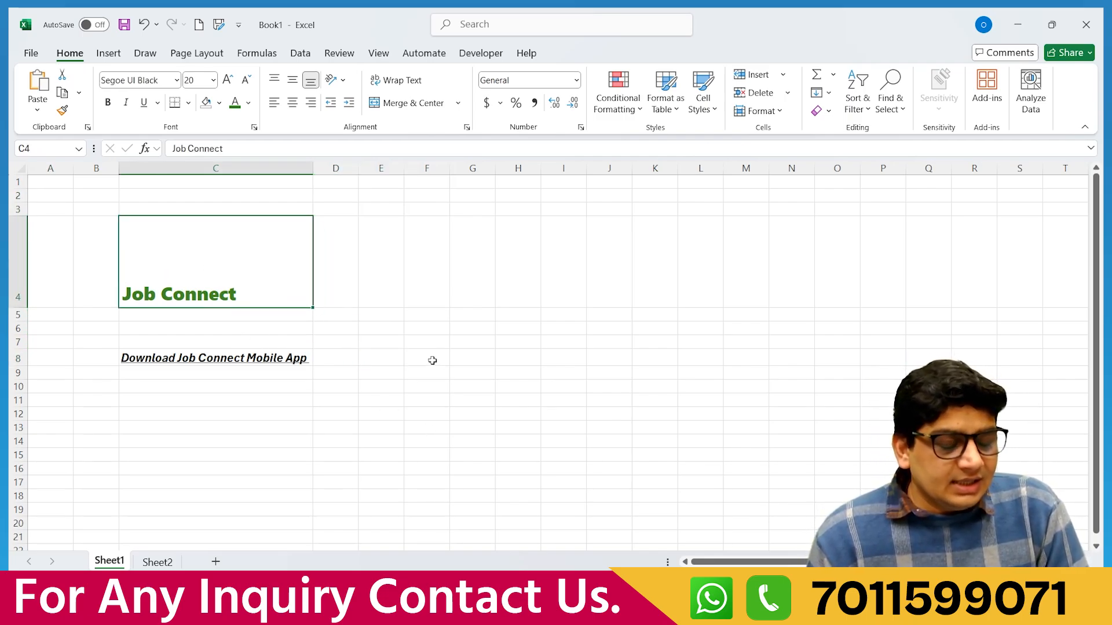
left_click(424, 357)
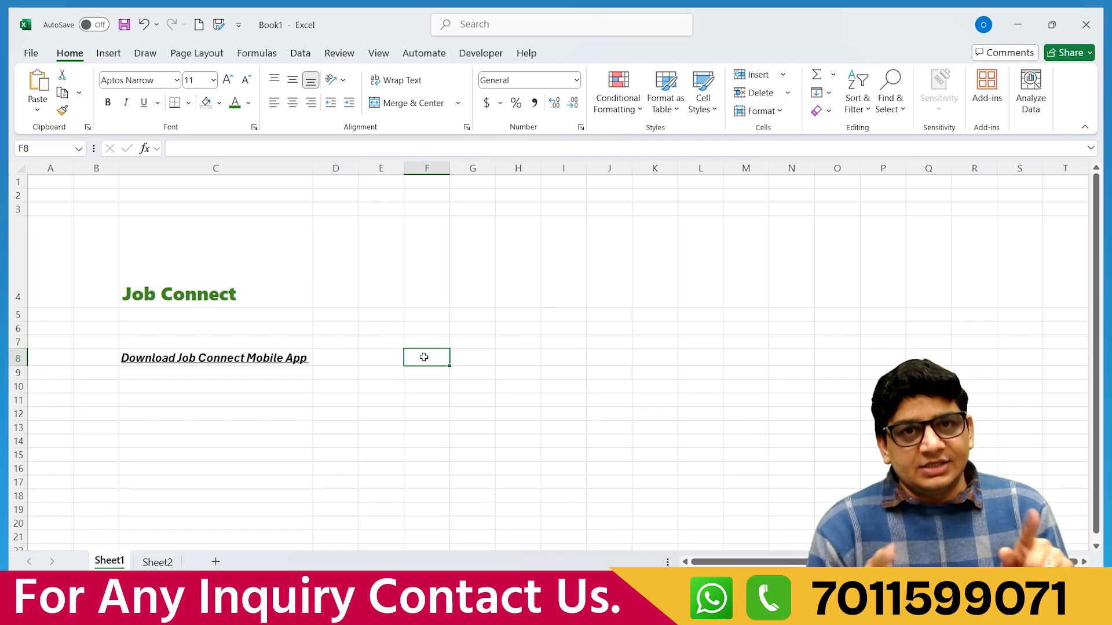
left_click(159, 250)
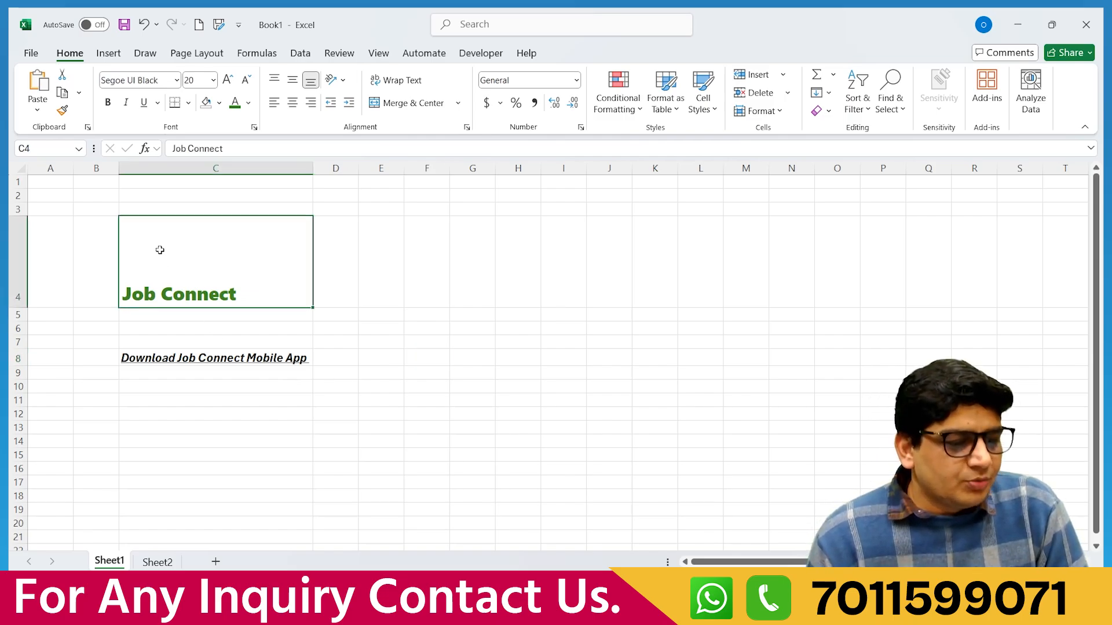
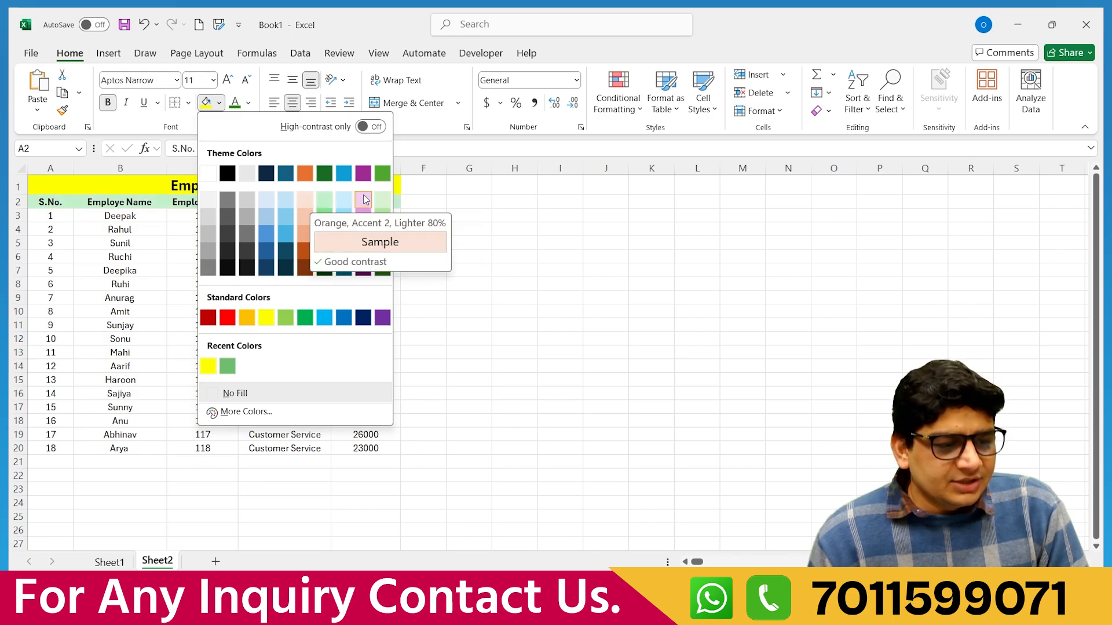
Fill the header row light blue, then reselect the header cells from S.No. through Salary.
left_click(272, 201)
left_click(469, 338)
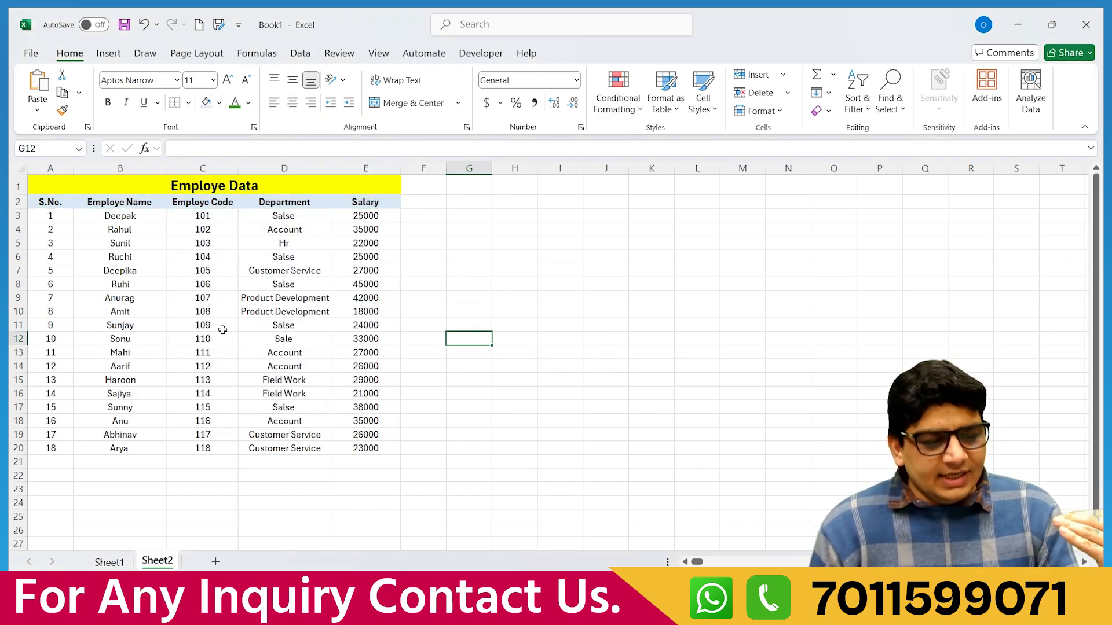
left_click(151, 185)
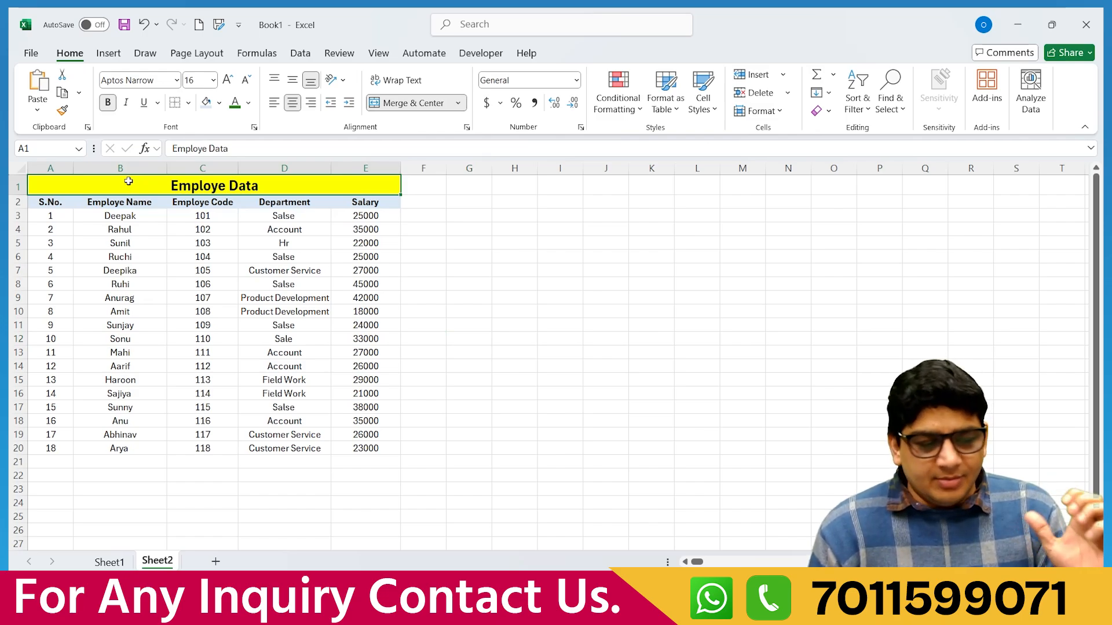
left_click_drag(67, 201, 364, 203)
left_click(422, 339)
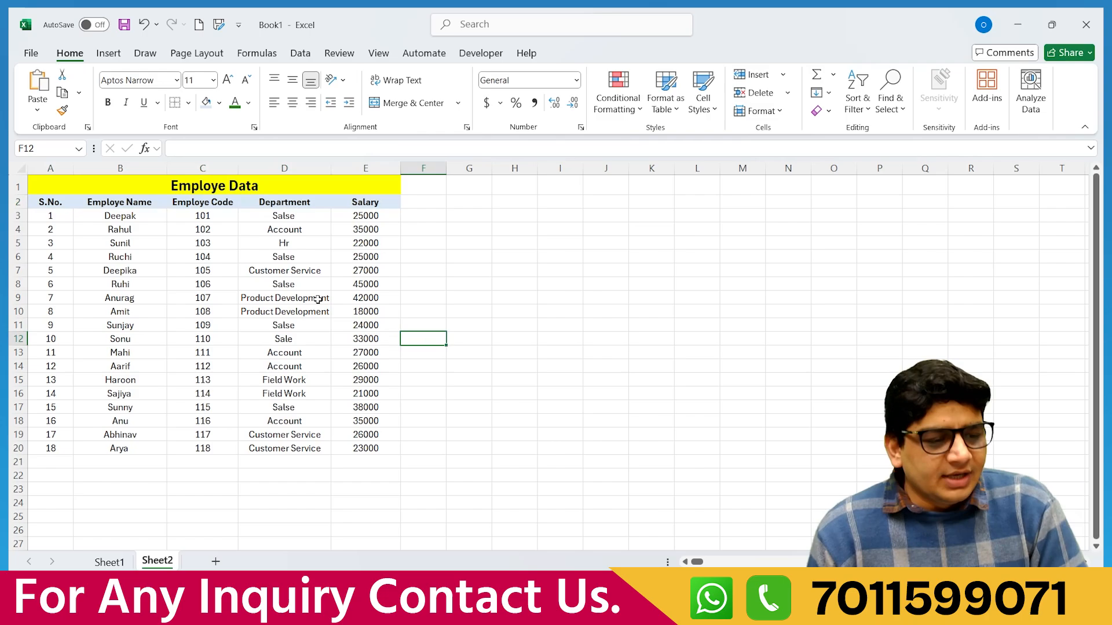
Apply All Borders to the whole table, A1:E20.
left_click_drag(85, 189, 258, 449)
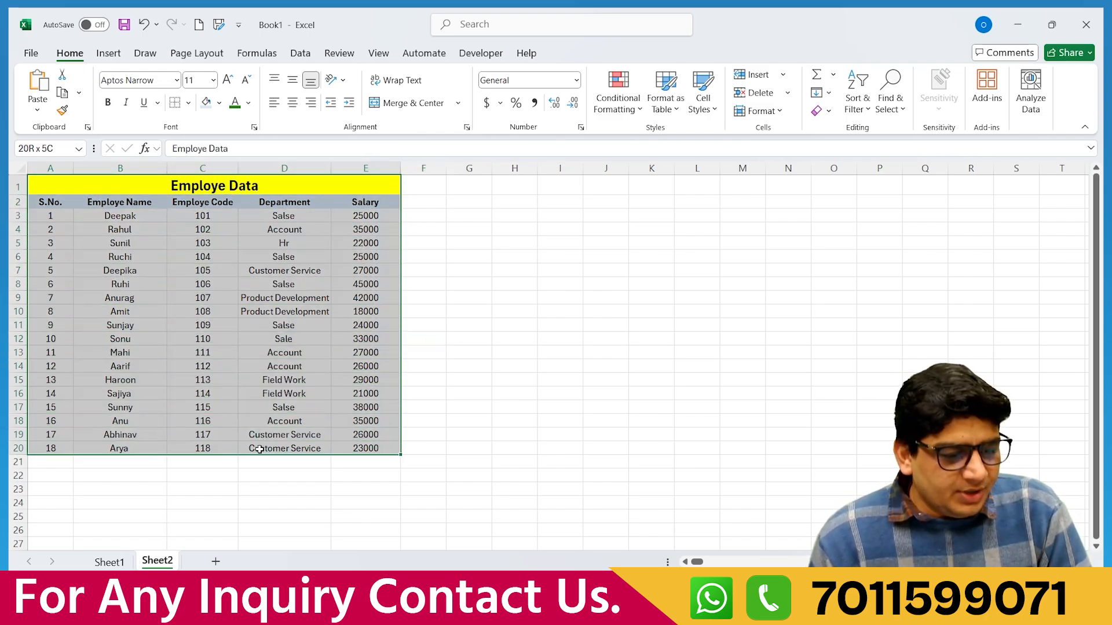
left_click(188, 103)
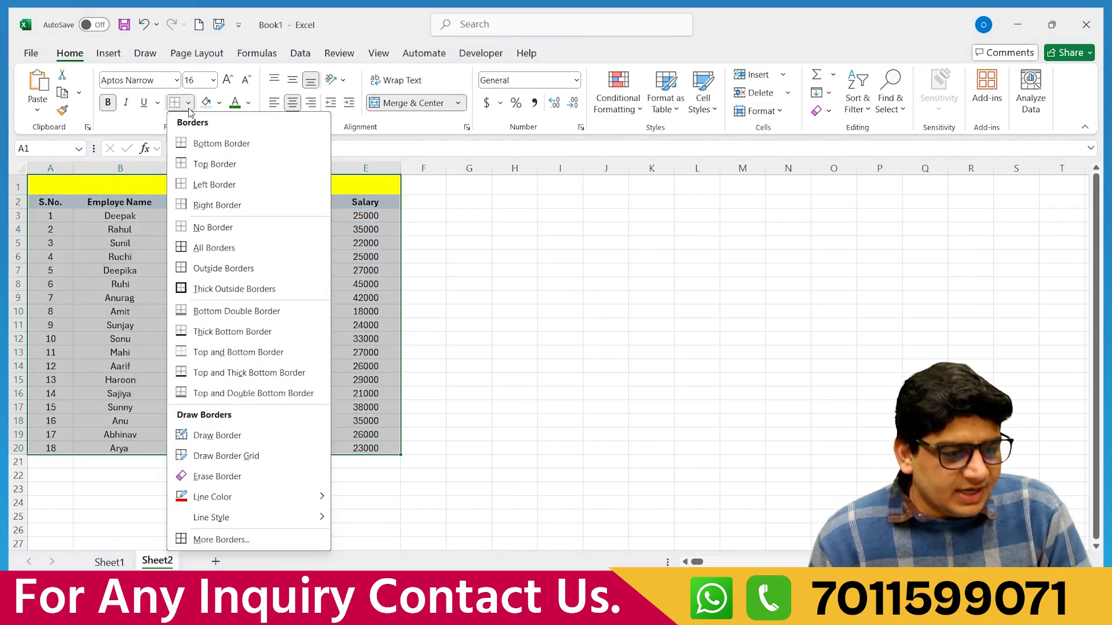
left_click(214, 248)
left_click(514, 366)
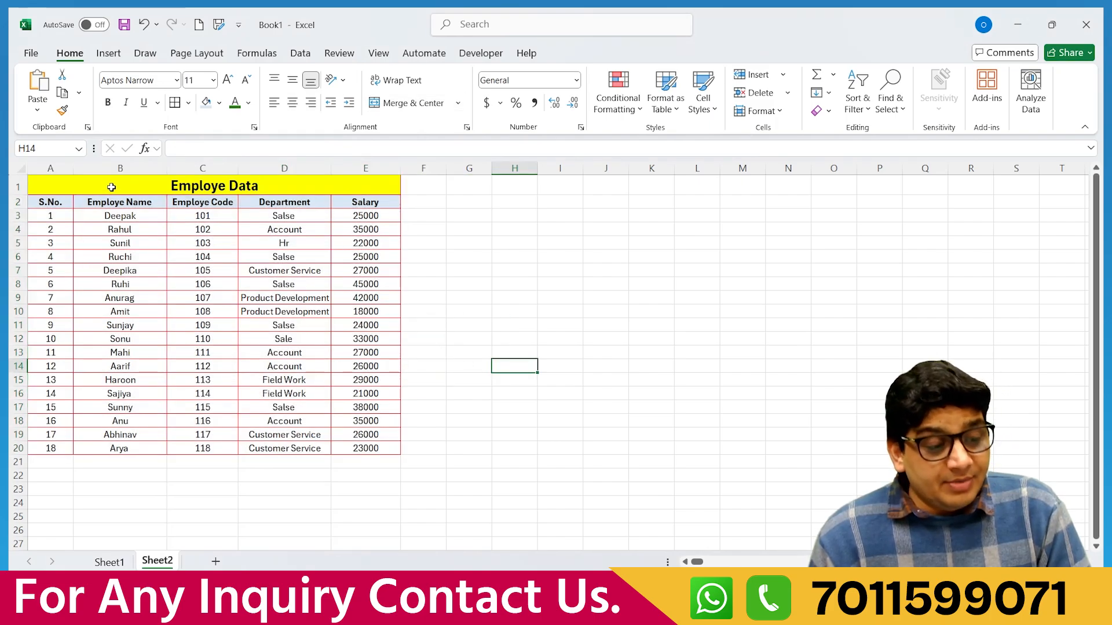
Set the border line colour to black, then exit border drawing mode.
left_click_drag(110, 187, 238, 450)
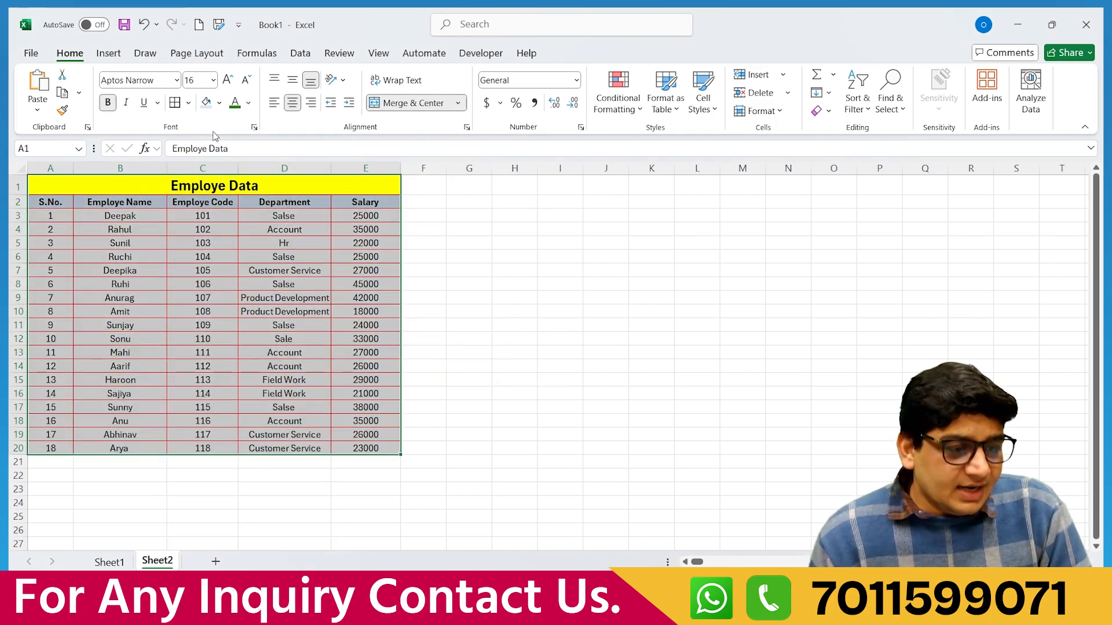
left_click(188, 102)
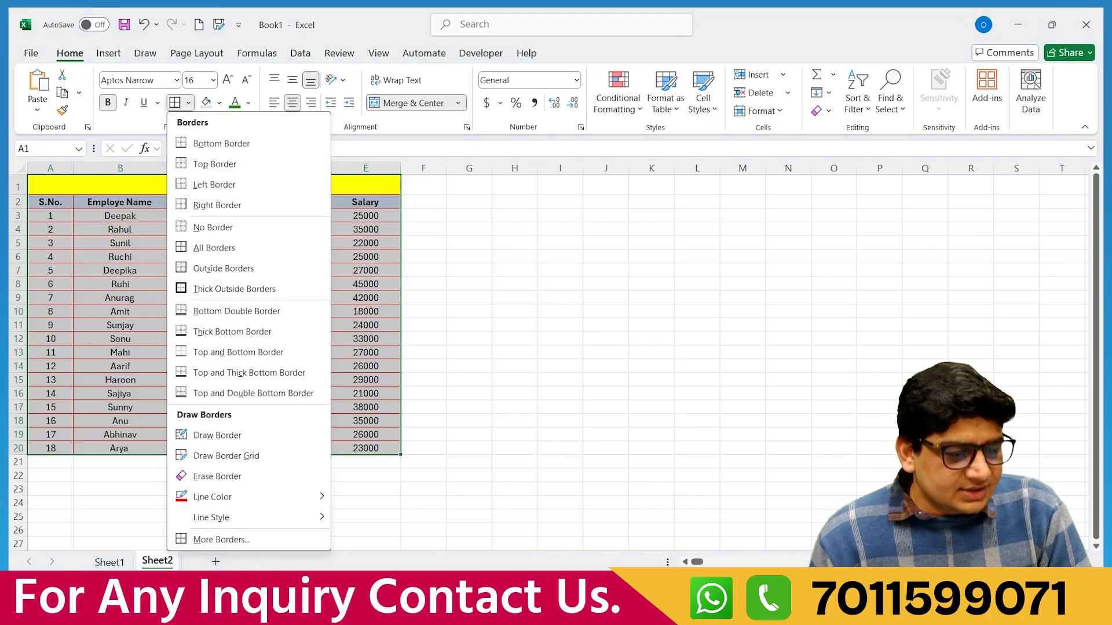
mouse_move(315, 496)
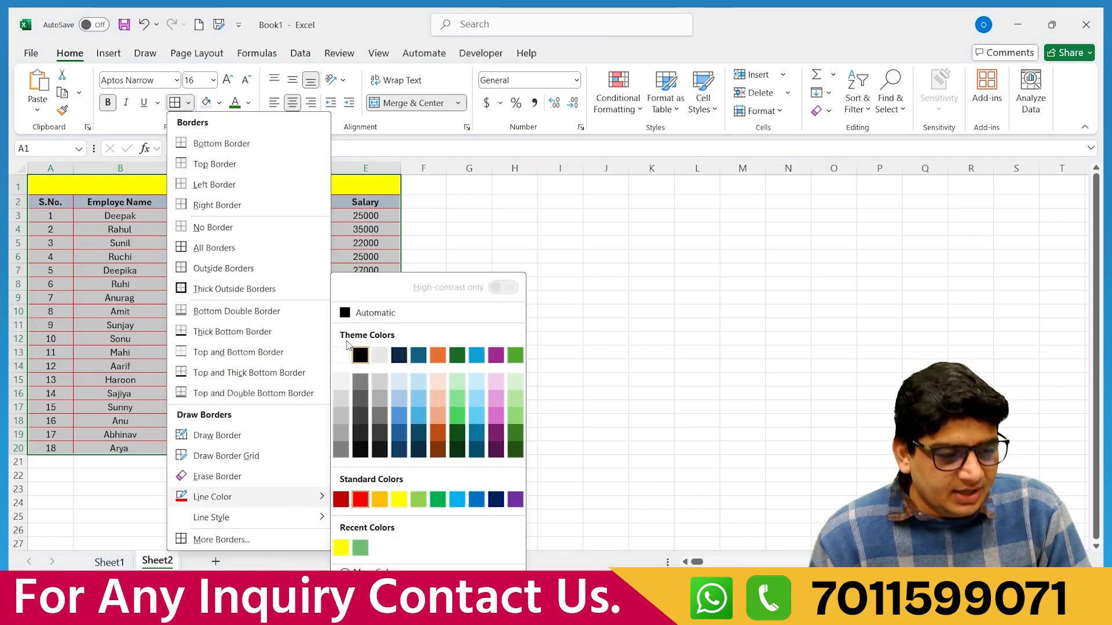
left_click(360, 355)
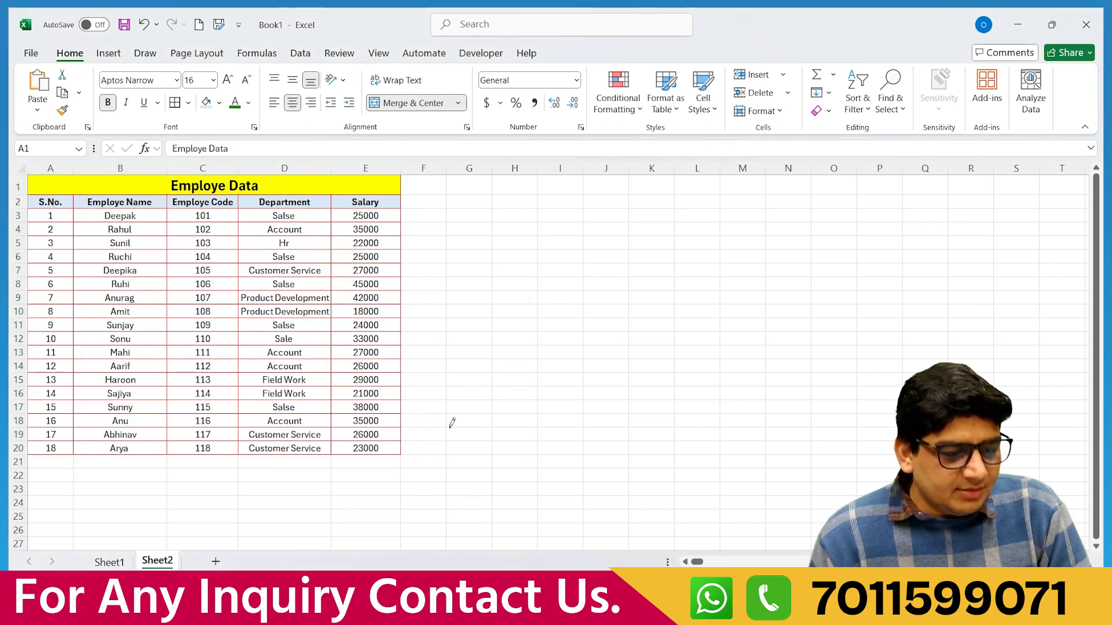
key("ctrl+a")
Reapply All Borders to A1:E20 so every cell border turns black.
left_click(427, 392)
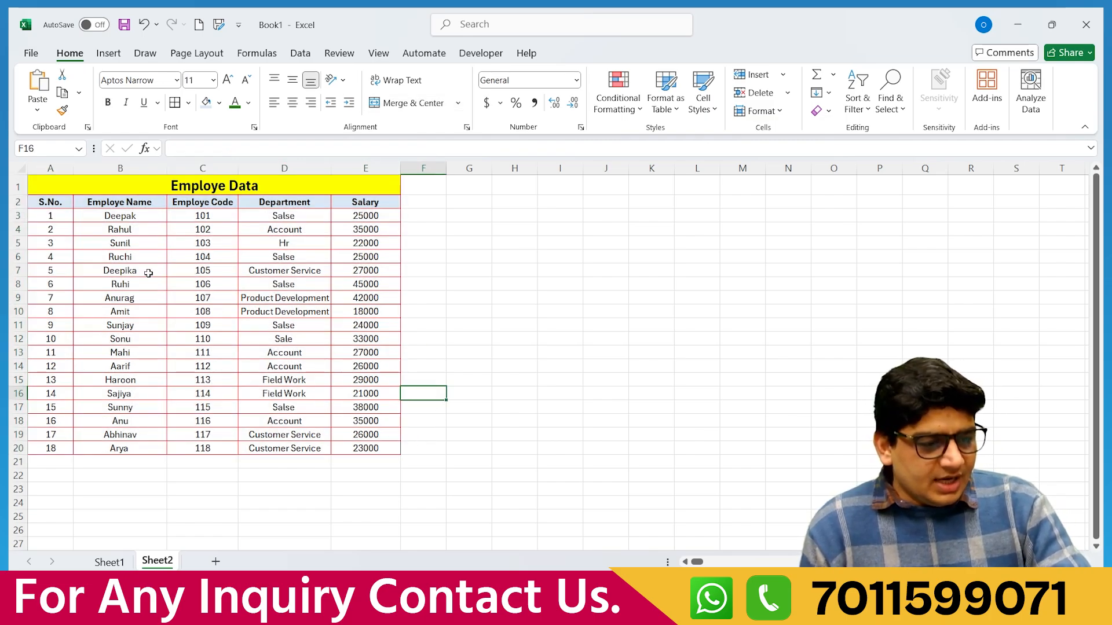
left_click_drag(65, 189, 304, 449)
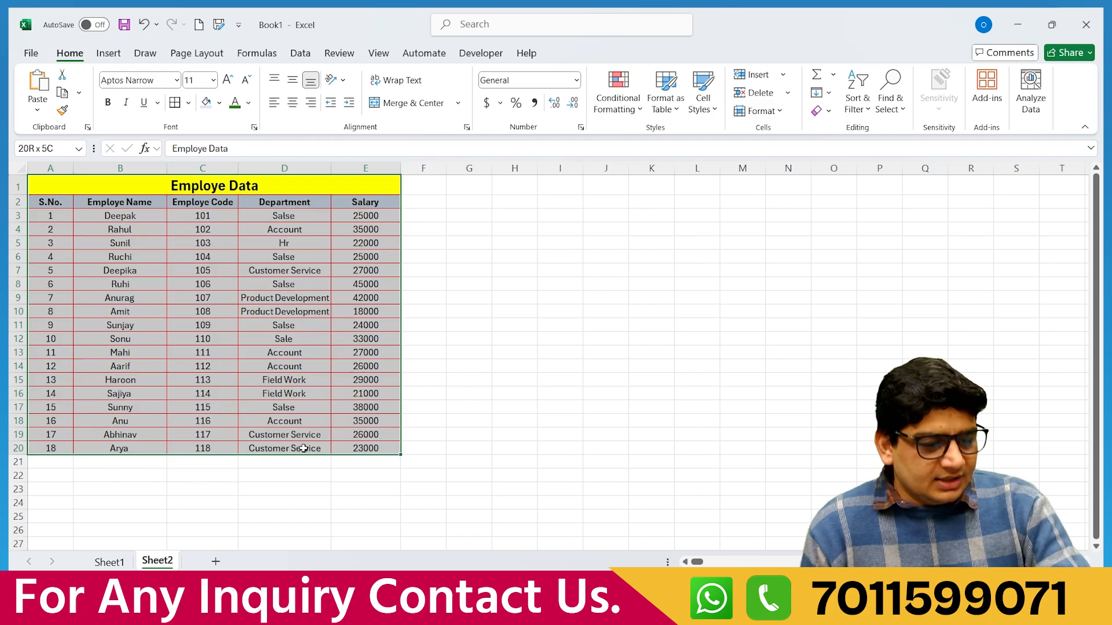
left_click(188, 103)
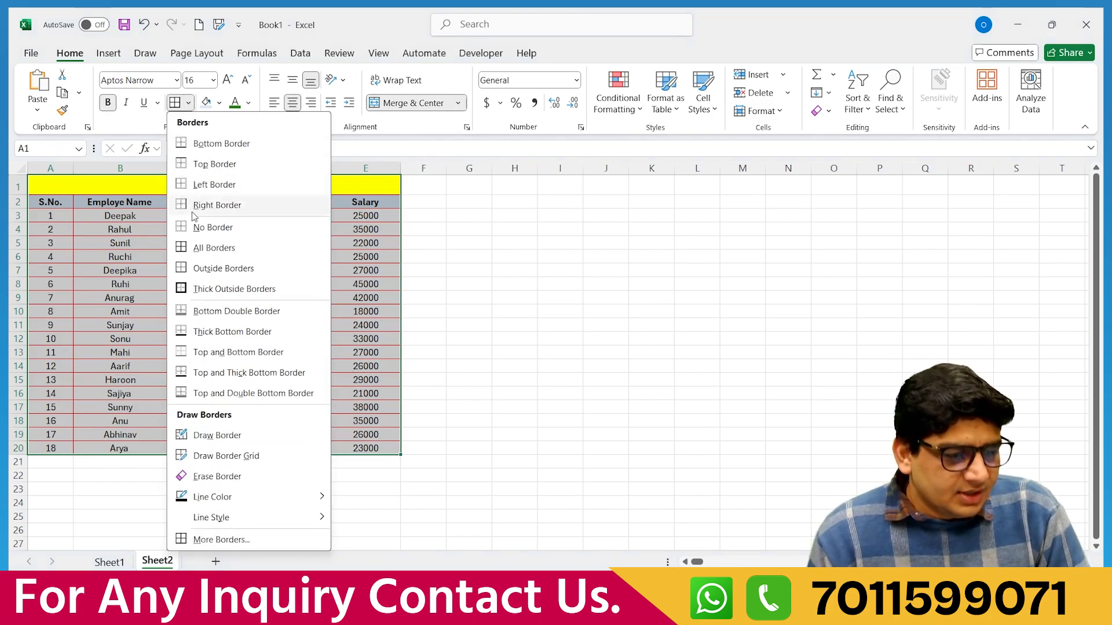
left_click(207, 255)
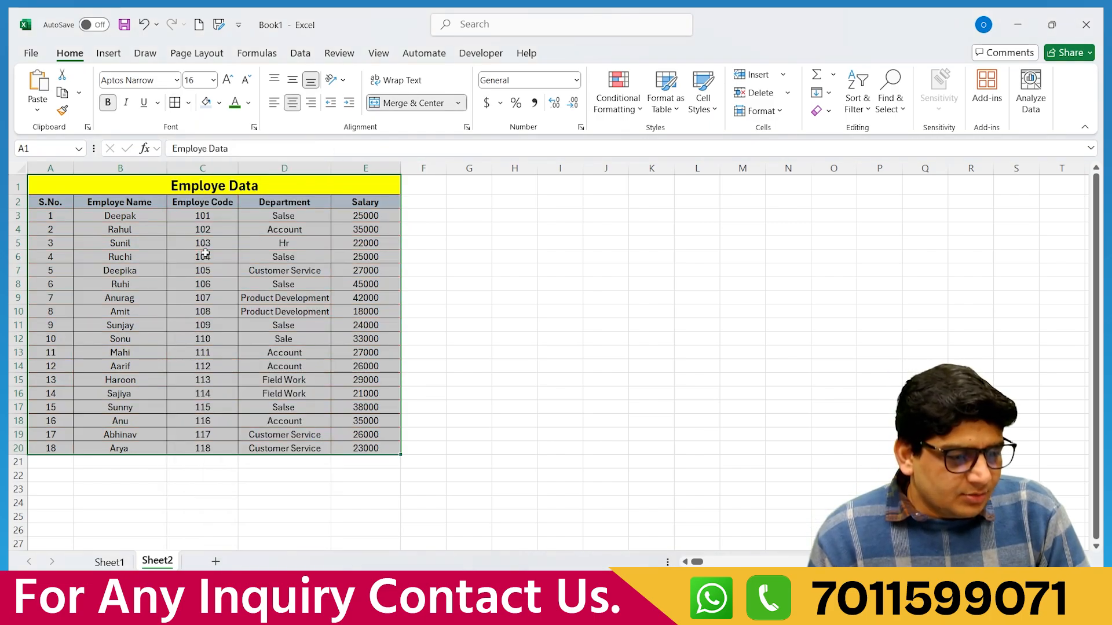
left_click(447, 393)
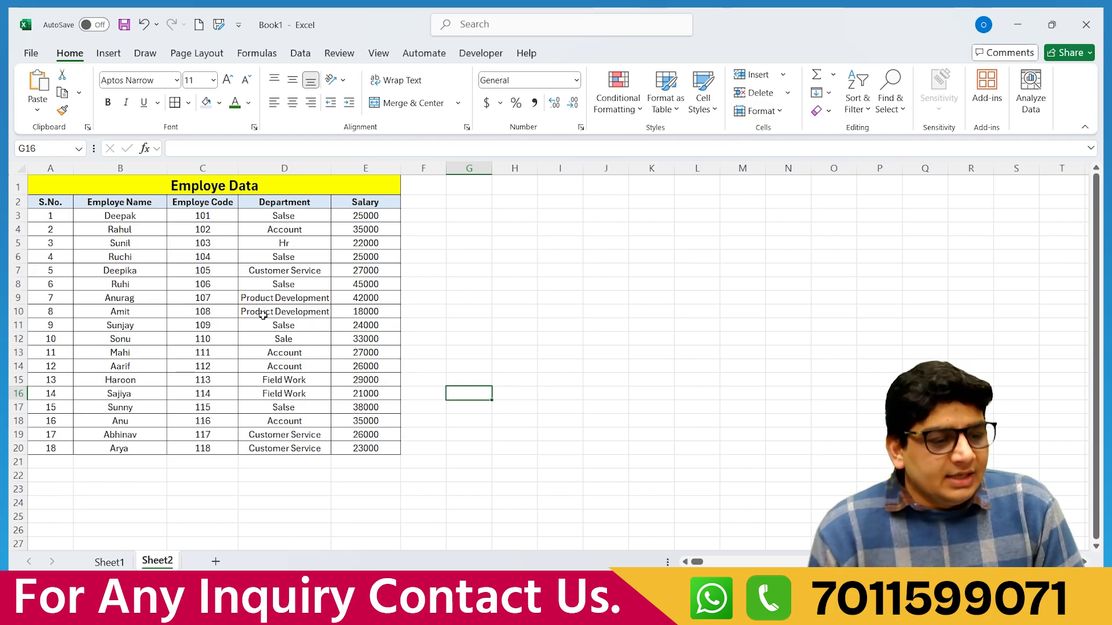
left_click(42, 188)
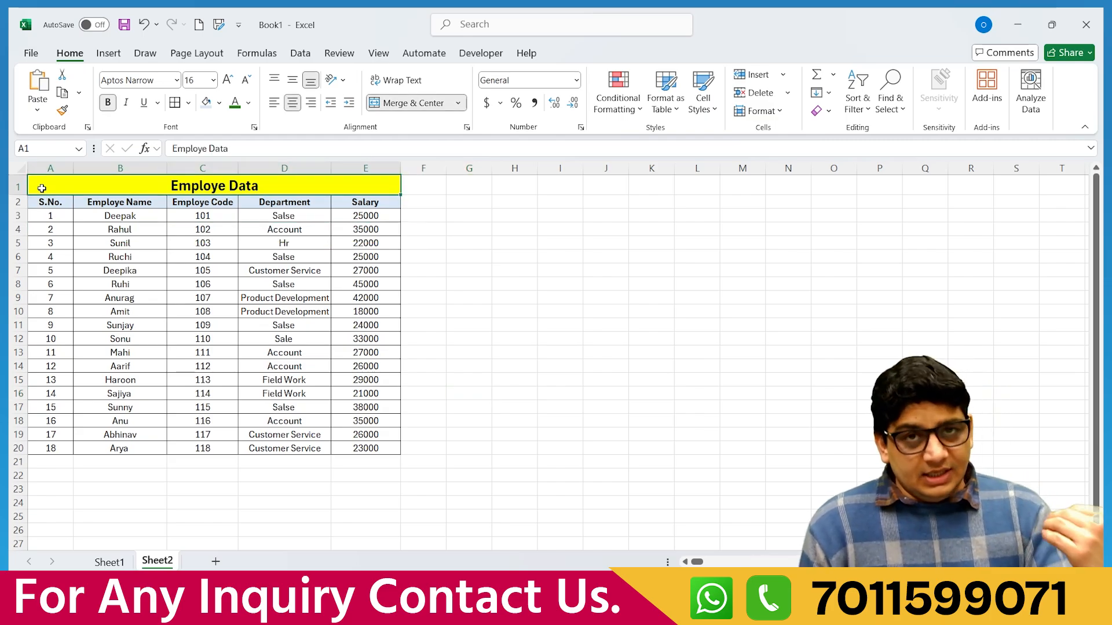
scroll(684, 272, "down", 20)
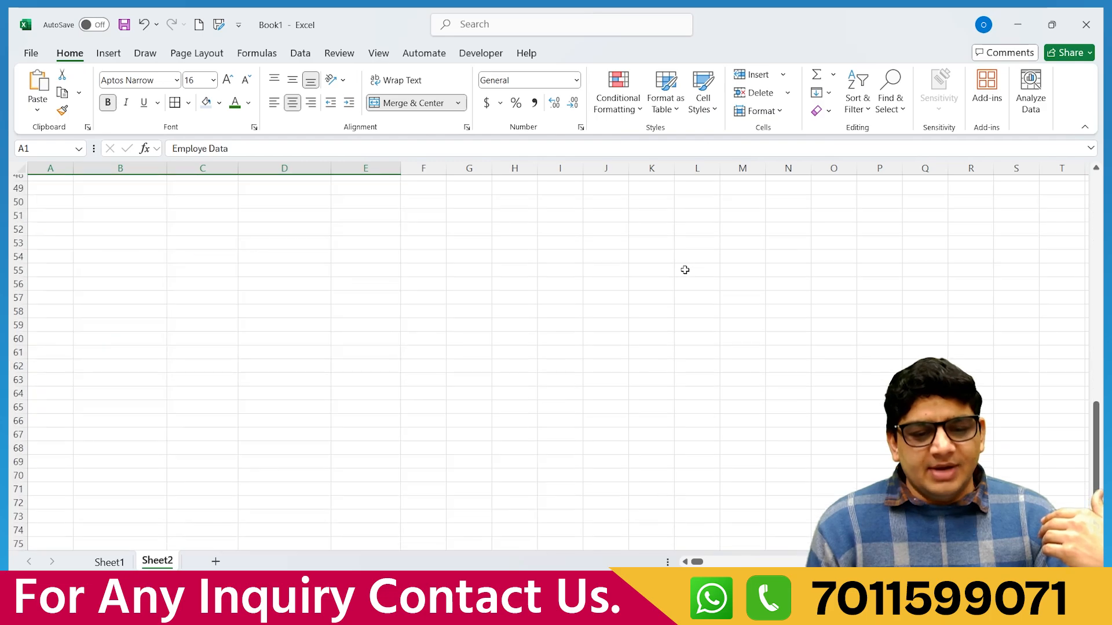
scroll(663, 295, "up", 20)
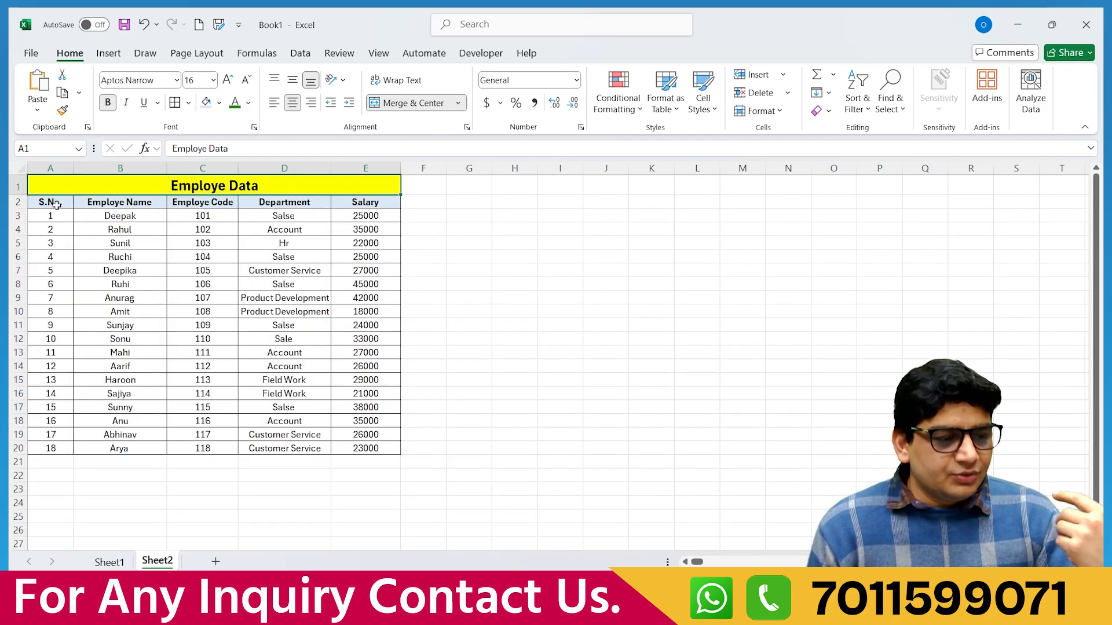
left_click(56, 204)
key("ctrl+Down")
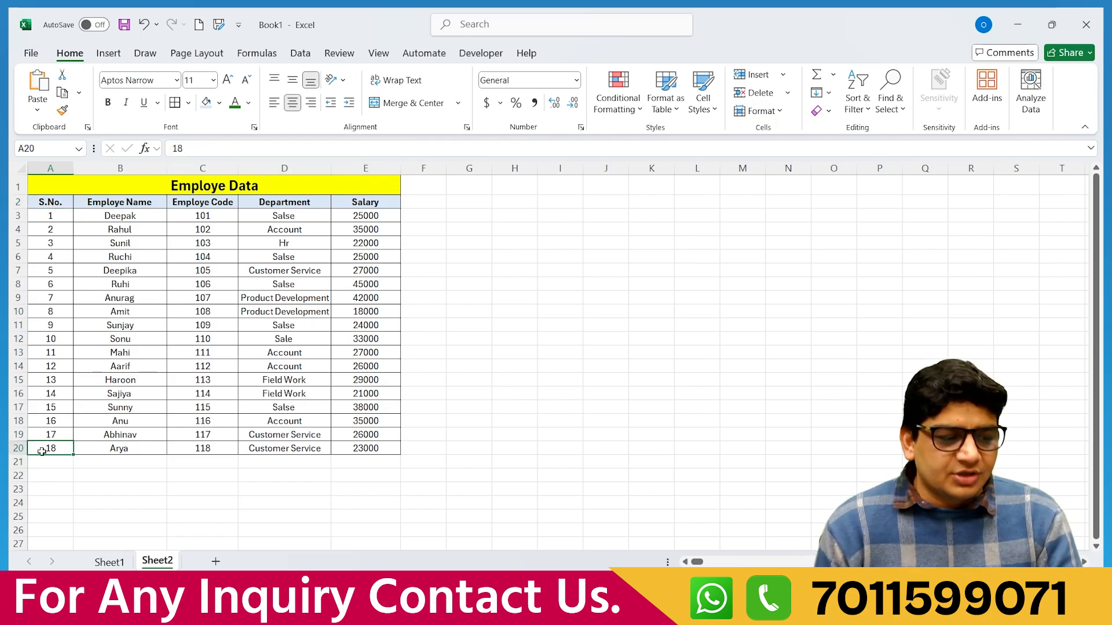
left_click(45, 202)
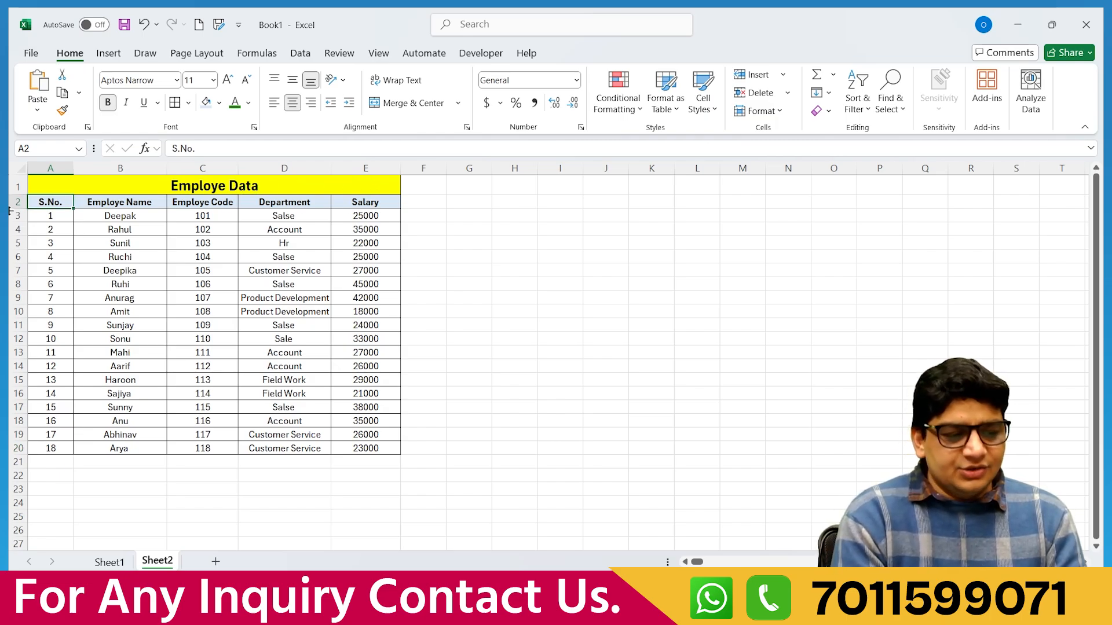
key("ctrl+Right")
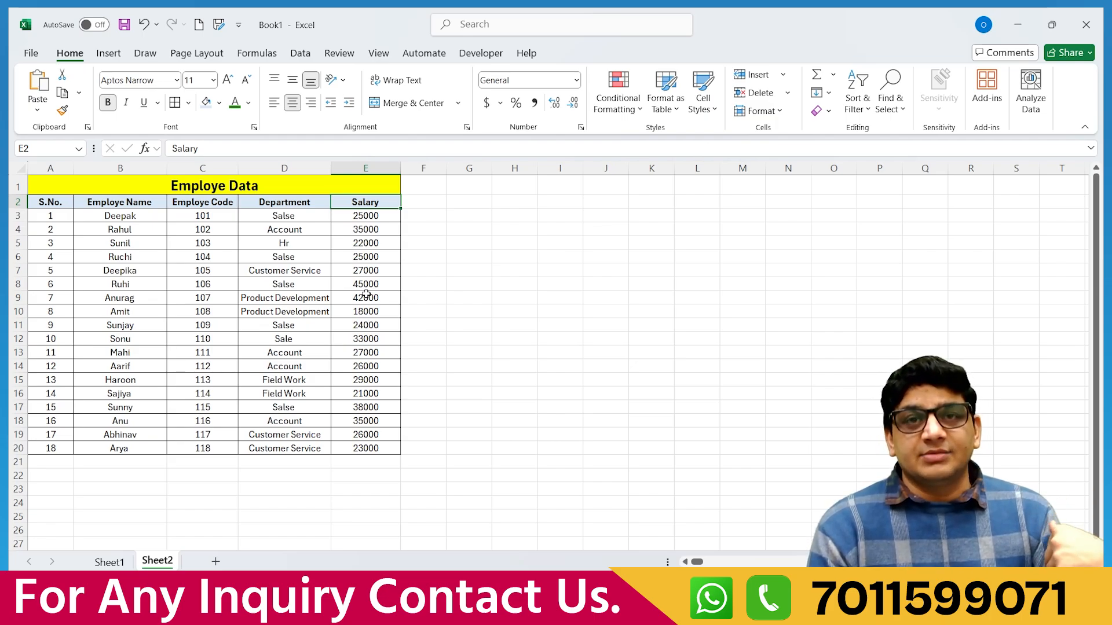
scroll(687, 326, "down", 11)
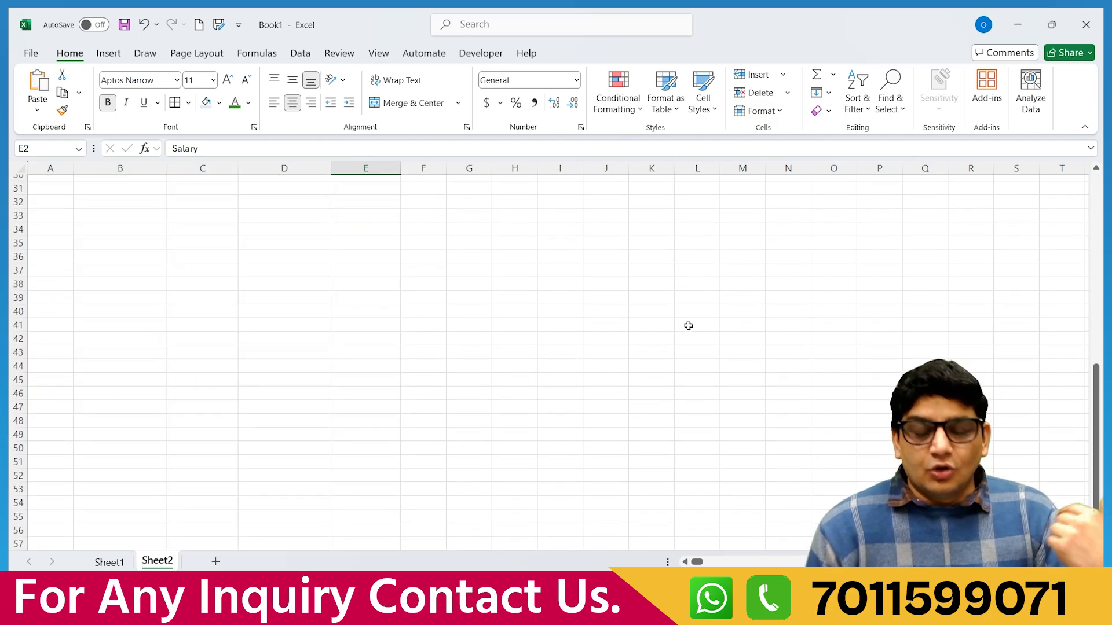
scroll(688, 326, "up", 11)
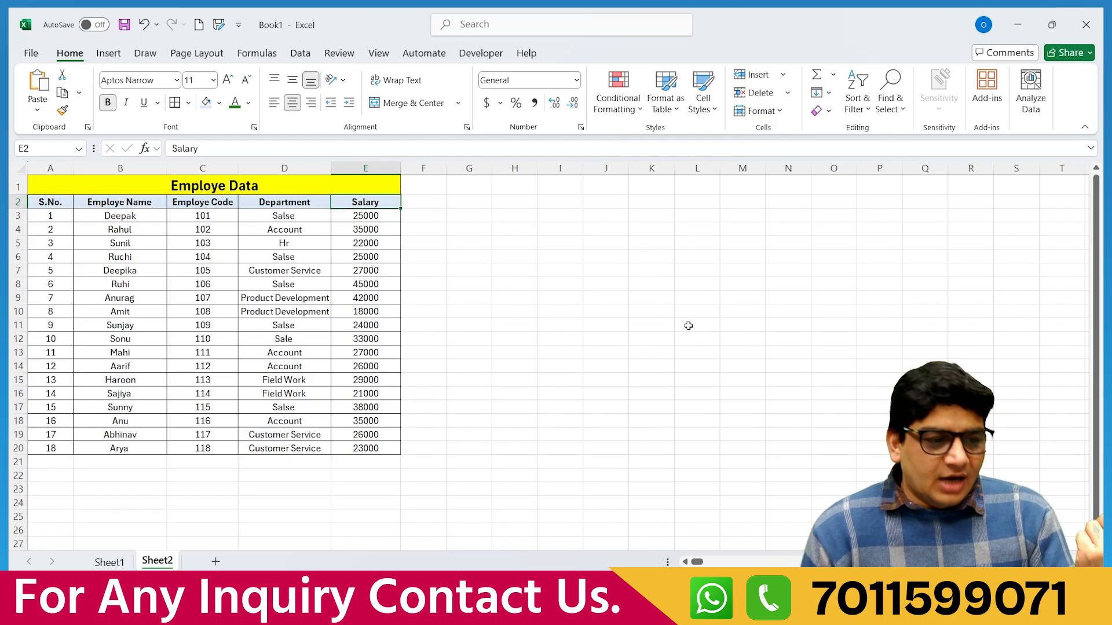
left_click(42, 185)
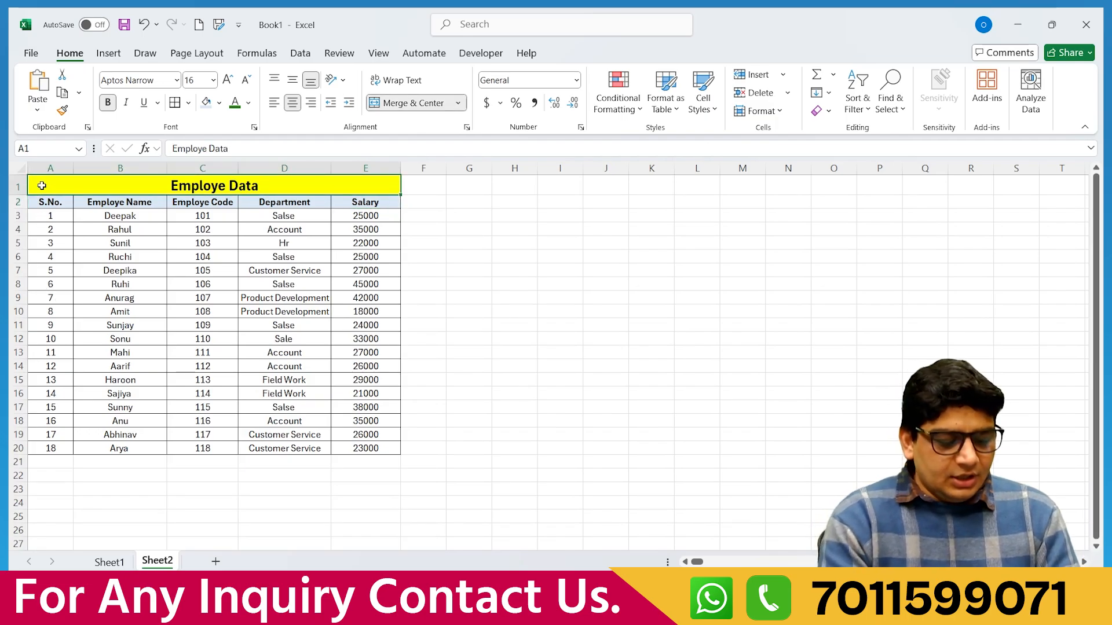
key("ctrl+Down")
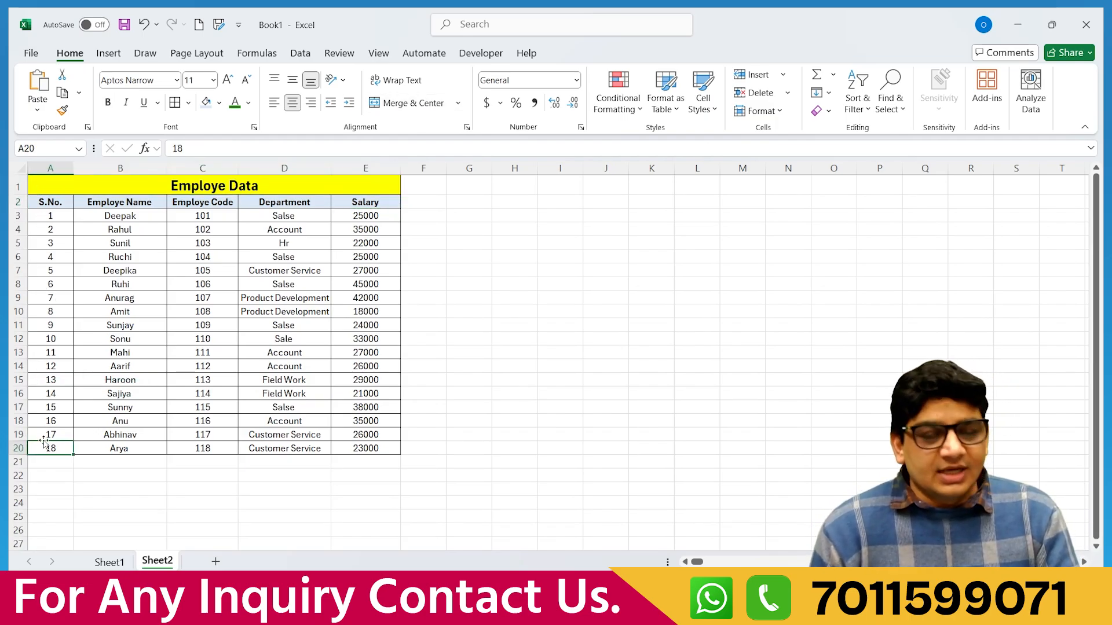
left_click(51, 205)
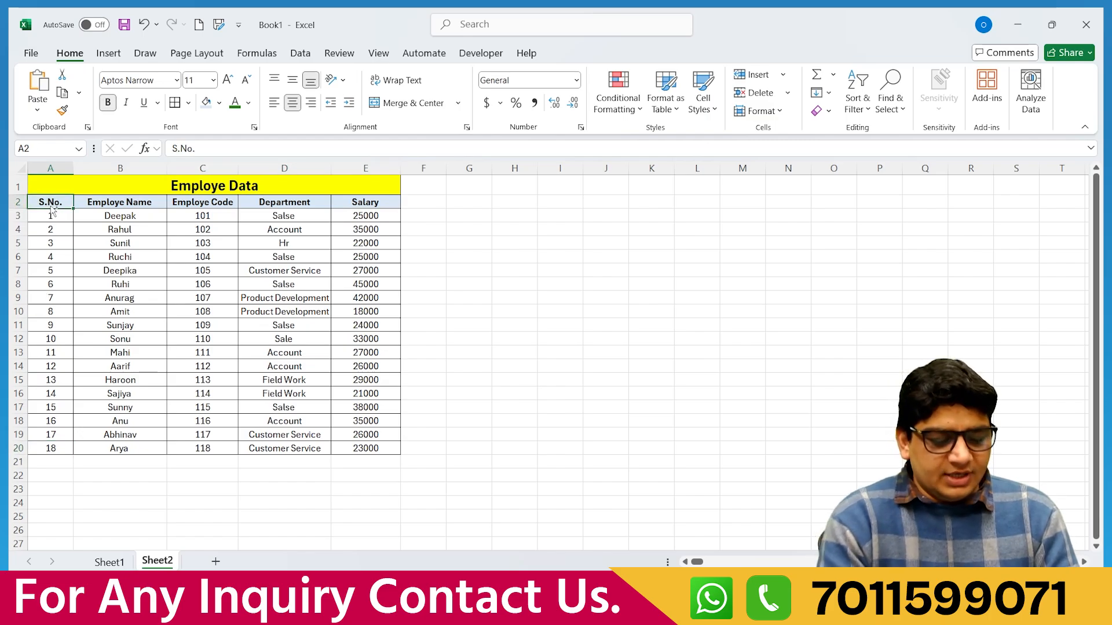
key("ctrl+Right")
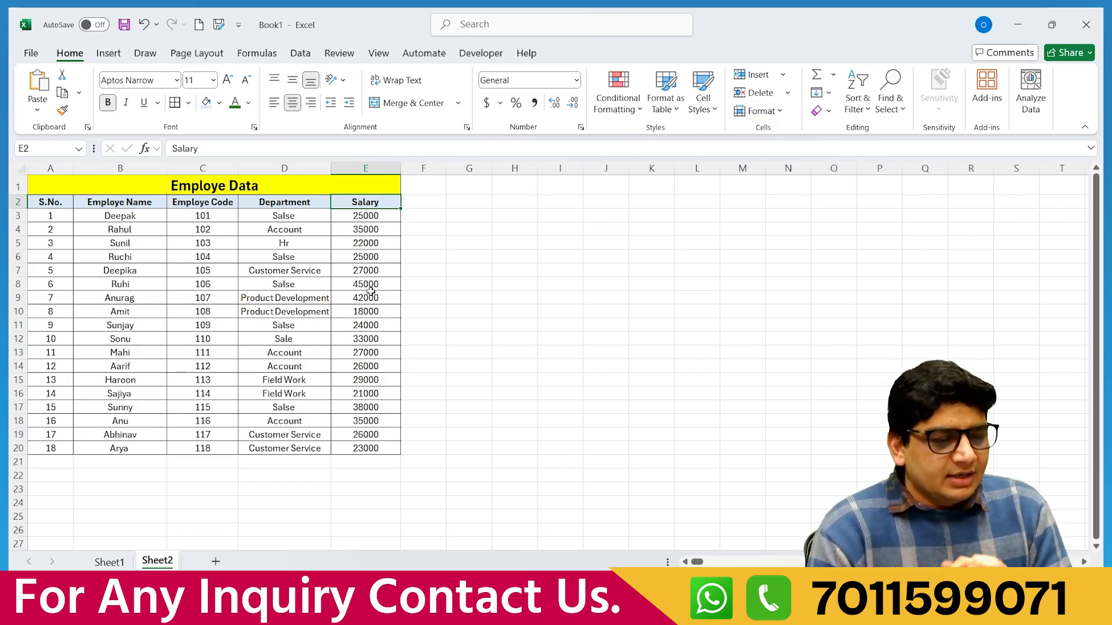
left_click(426, 351)
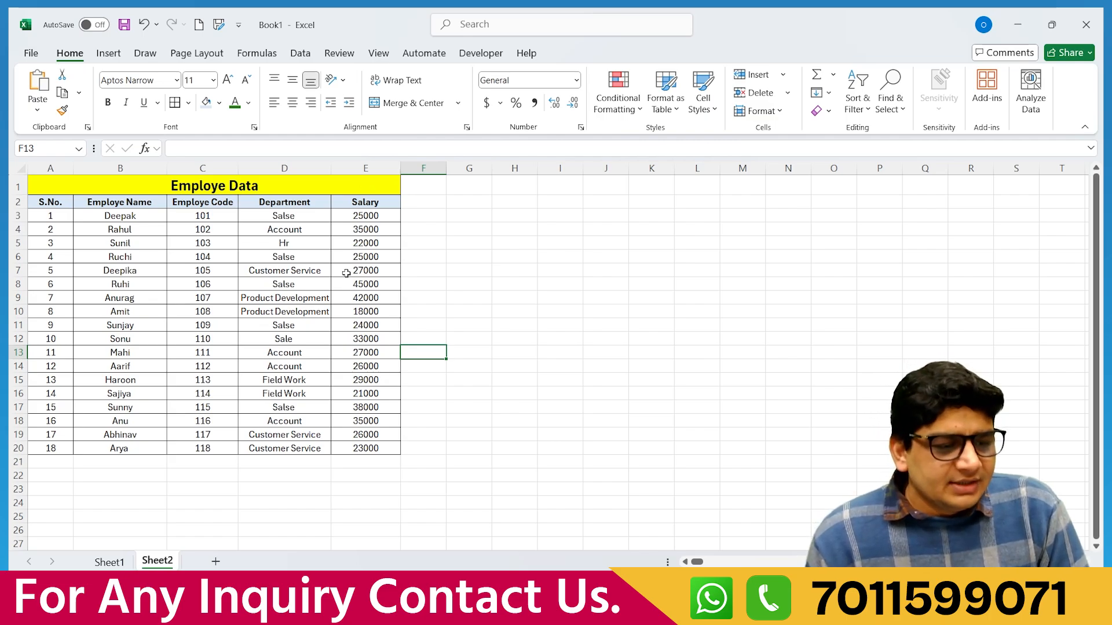
left_click_drag(362, 216, 387, 450)
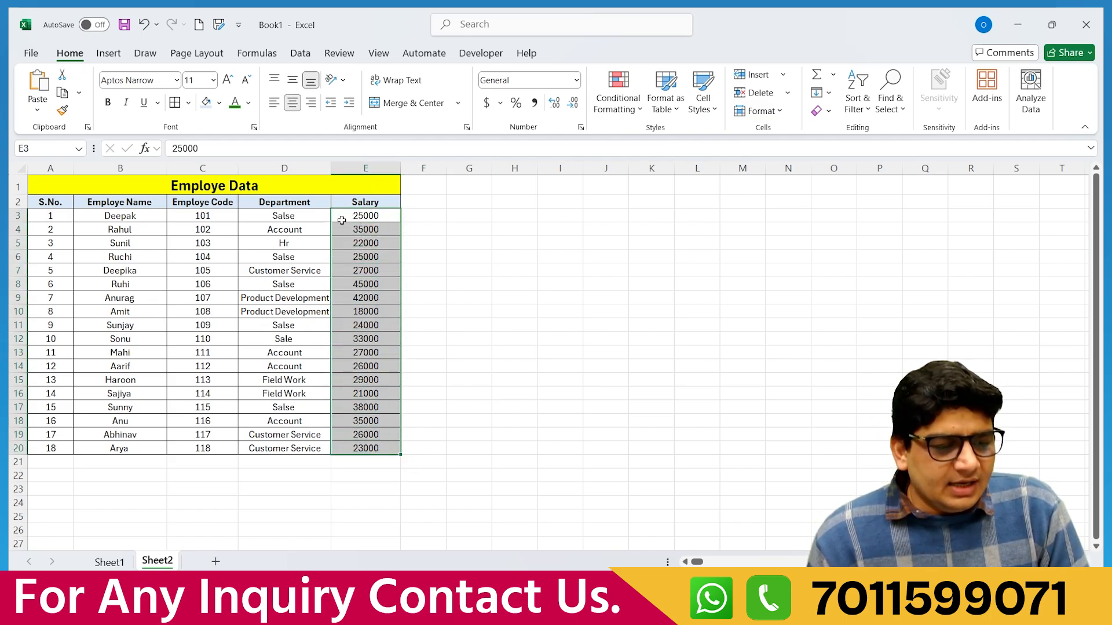
left_click(382, 463)
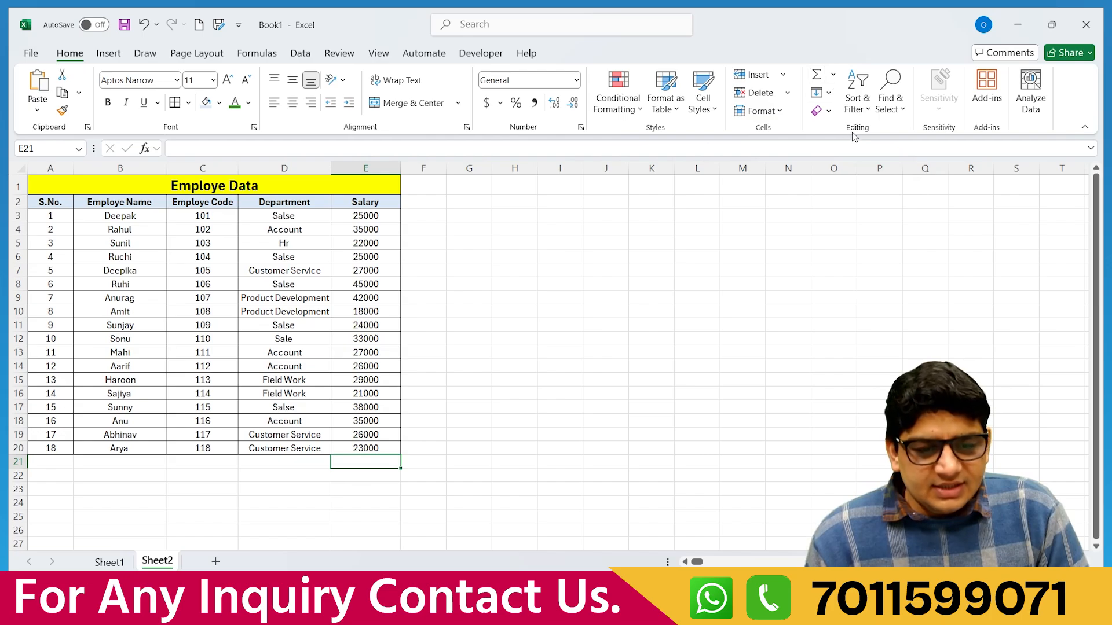
left_click(832, 75)
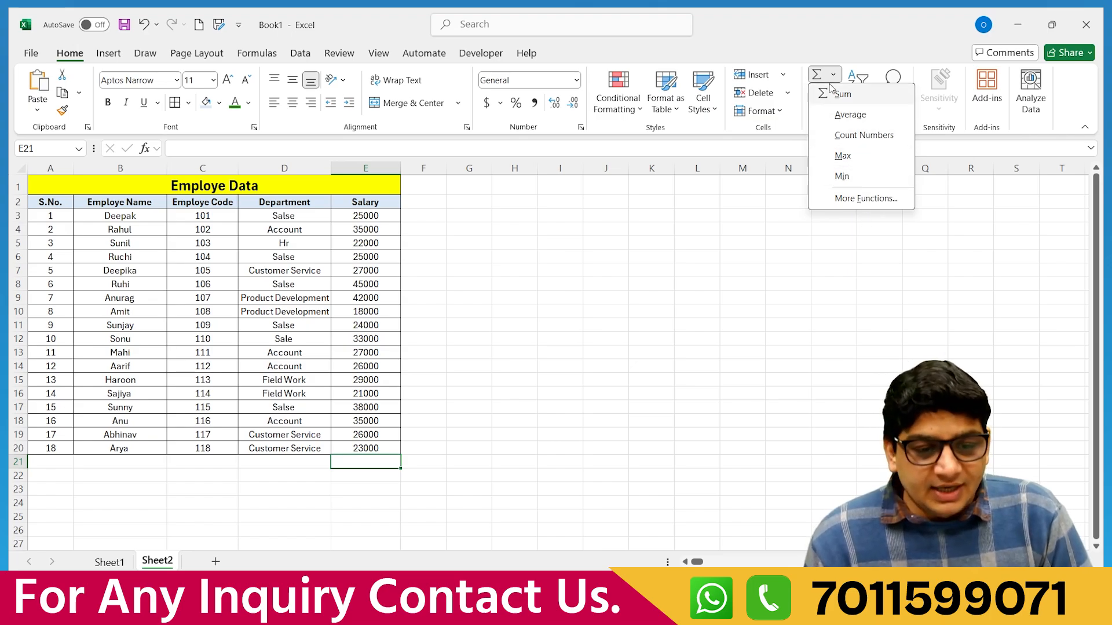
key("Escape")
key("alt+equal")
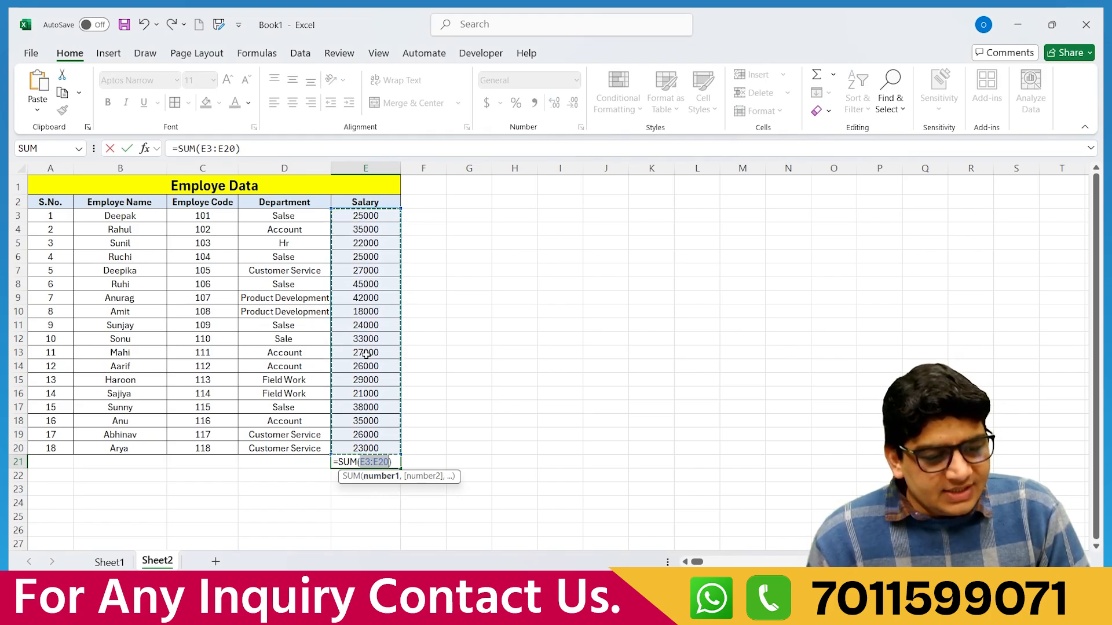
key("BackSpace")
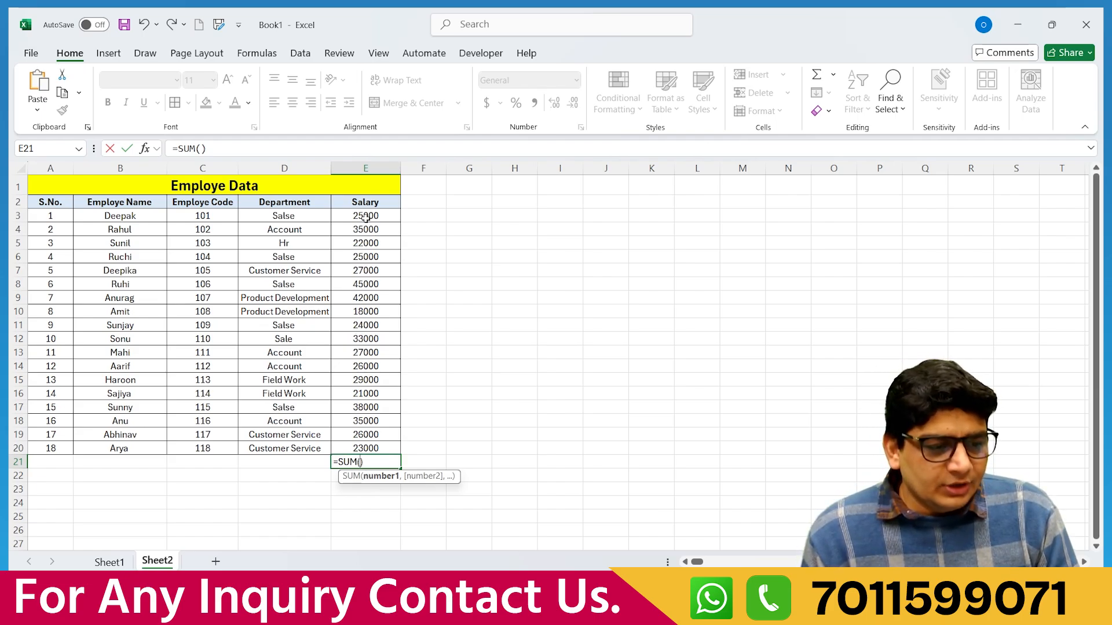
left_click_drag(365, 217, 371, 449)
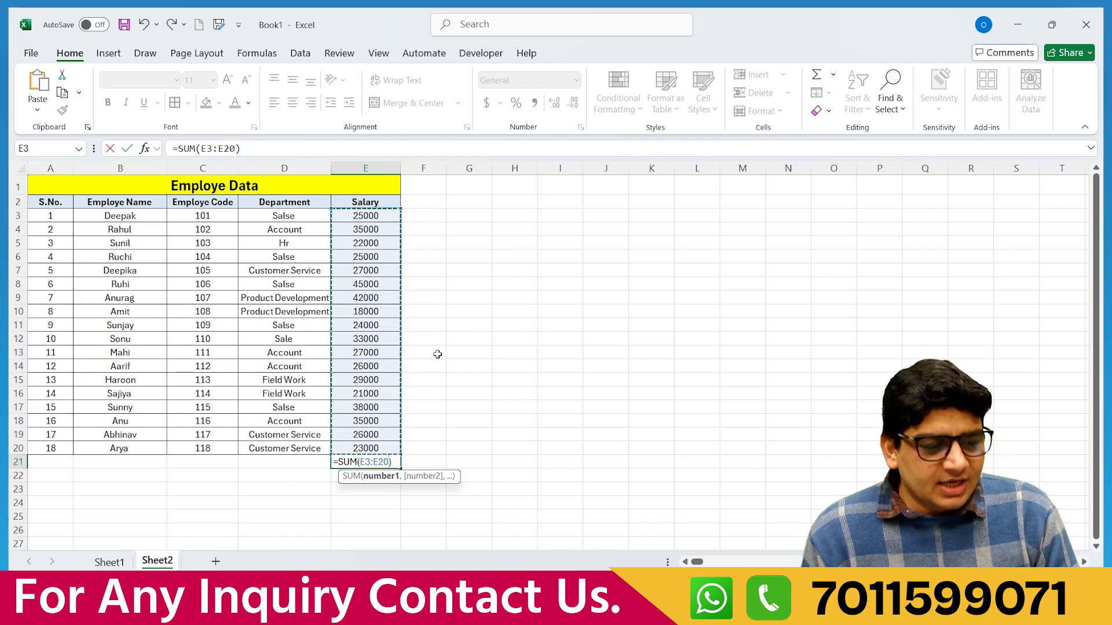
left_click(437, 354)
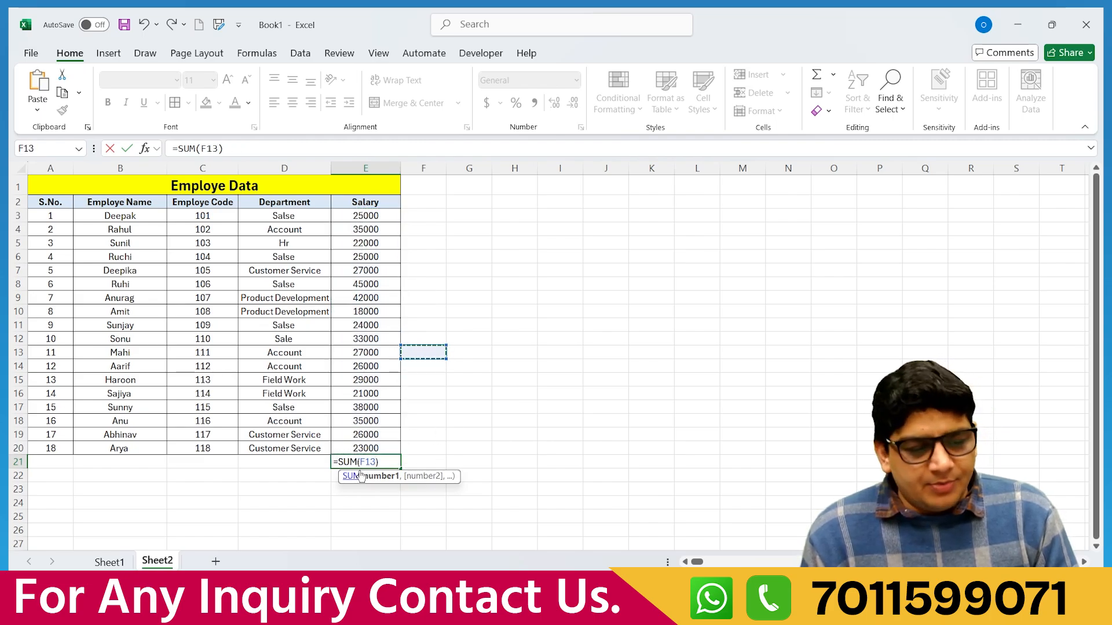
left_click(361, 449)
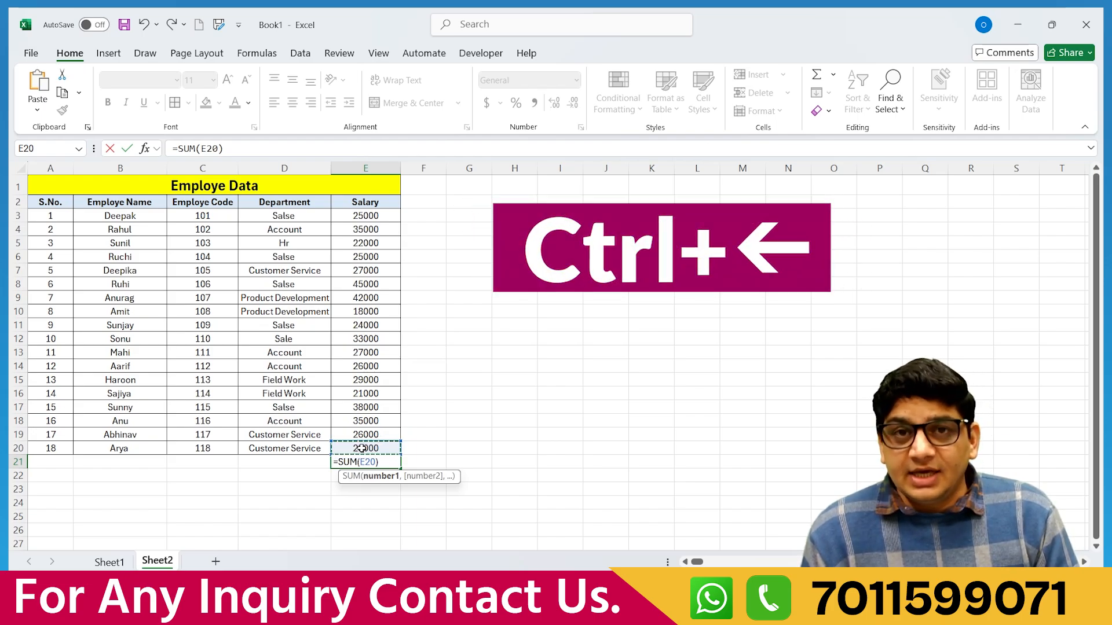
type(",")
left_click_drag(362, 449, 361, 217)
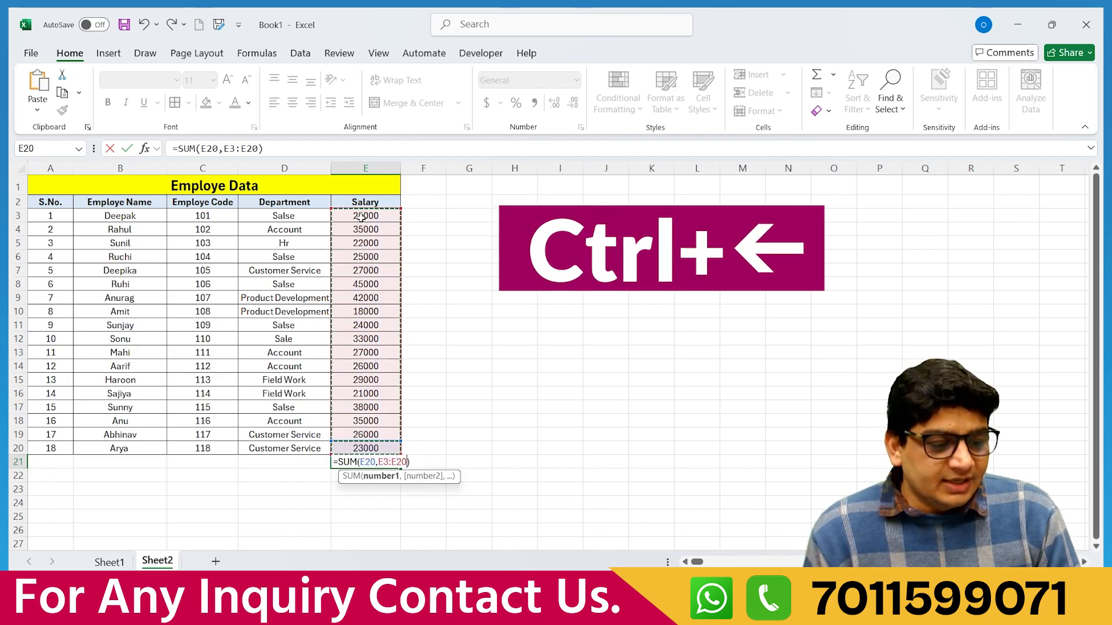
key("Return")
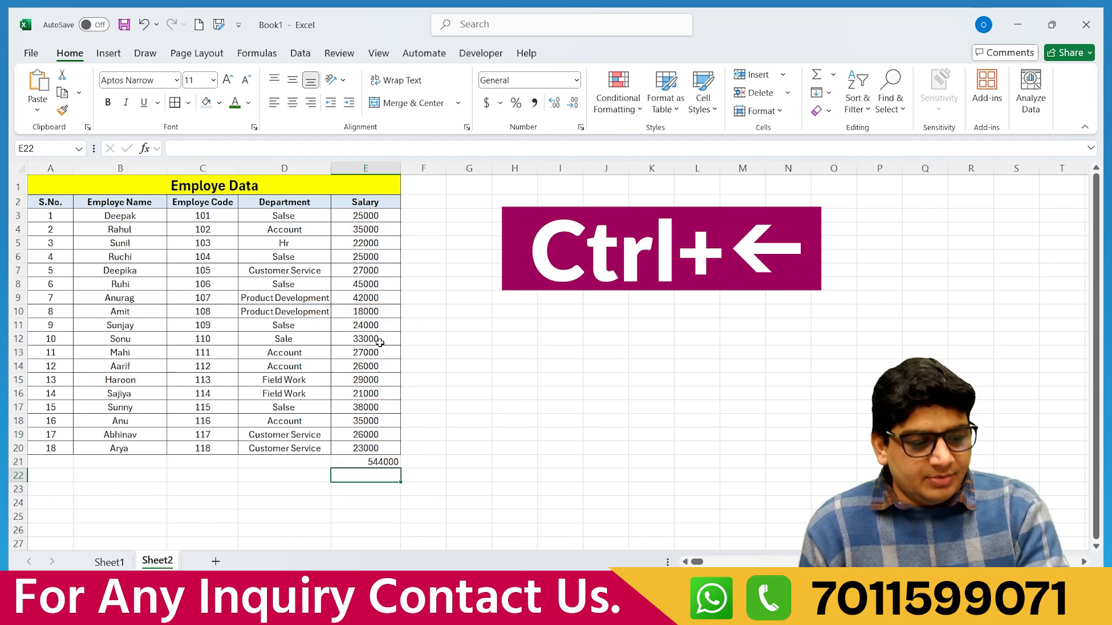
left_click(370, 462)
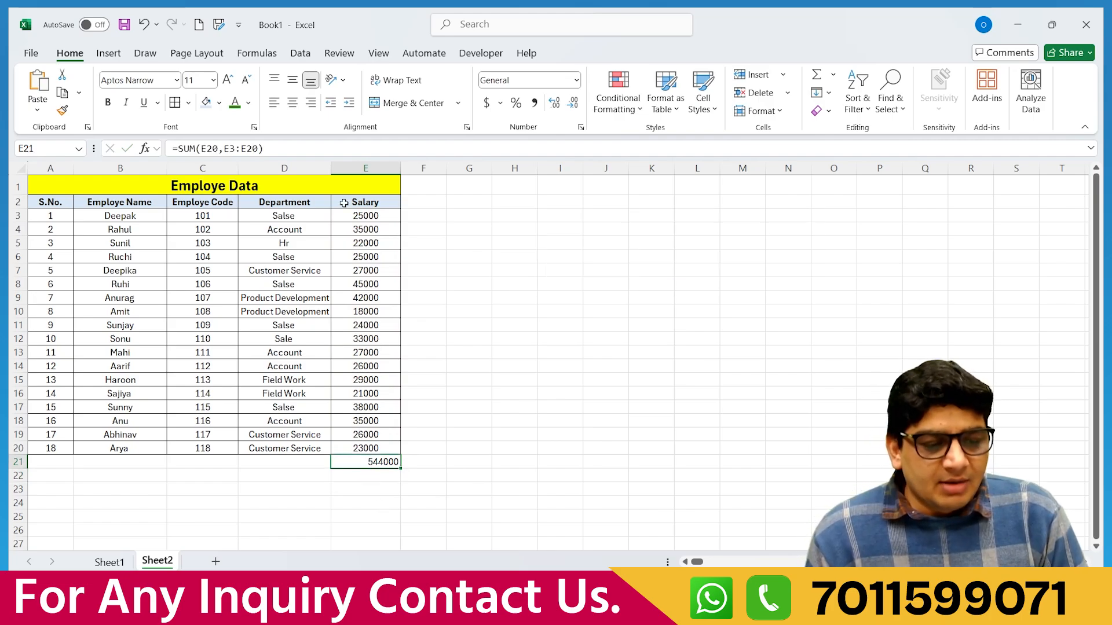
left_click_drag(357, 213, 382, 467)
left_click(382, 466)
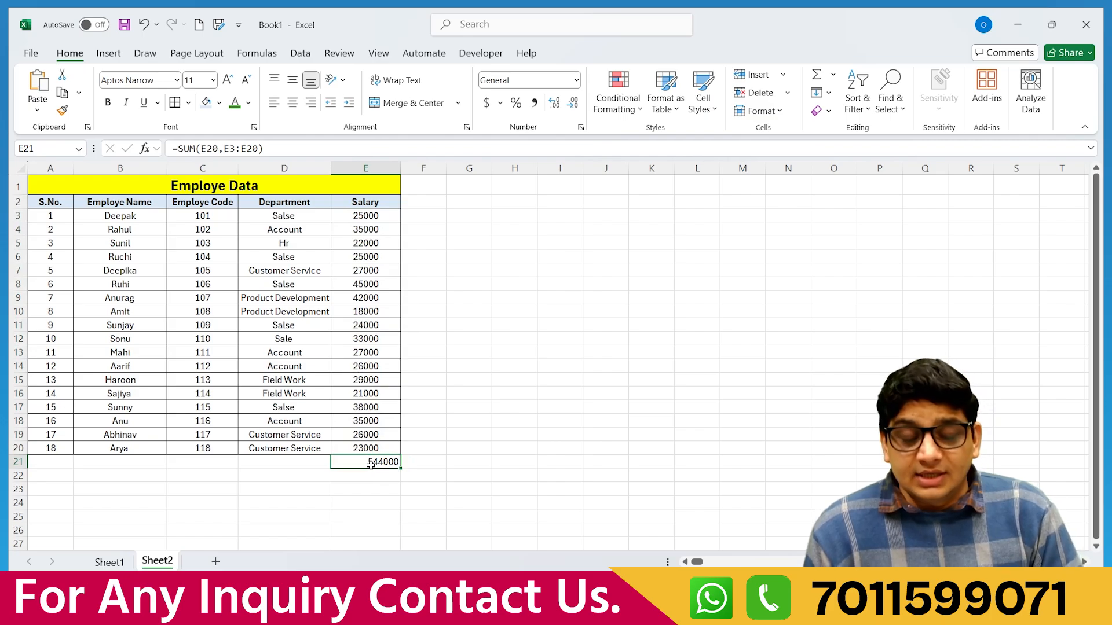
key("Delete")
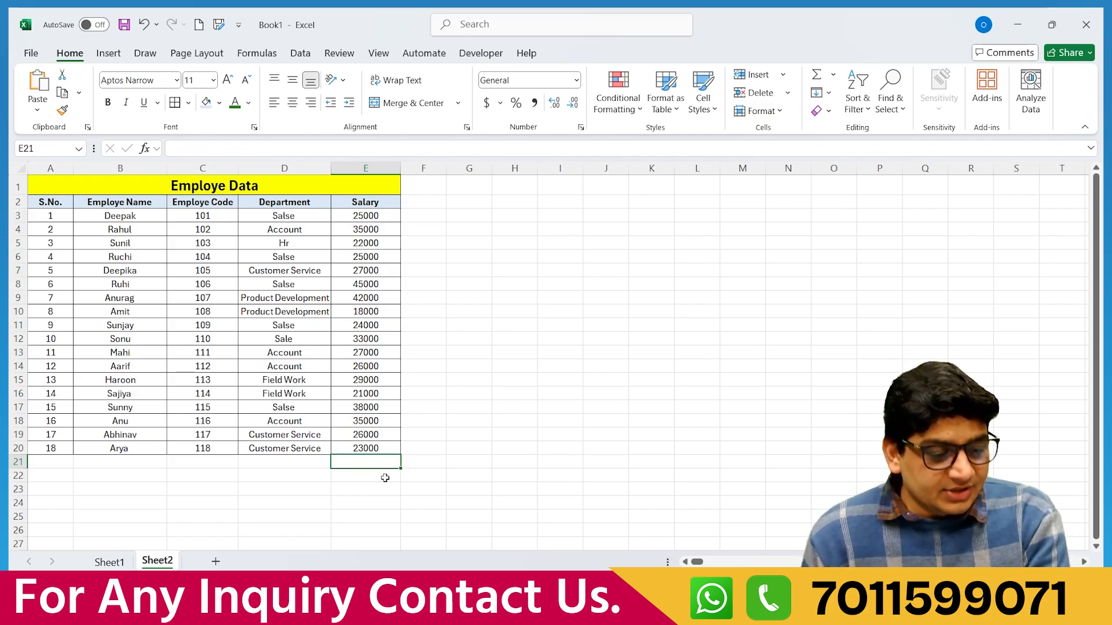
Widen column I, try and cancel an AutoSum in I10, then start a =SUM formula there.
left_click(559, 311)
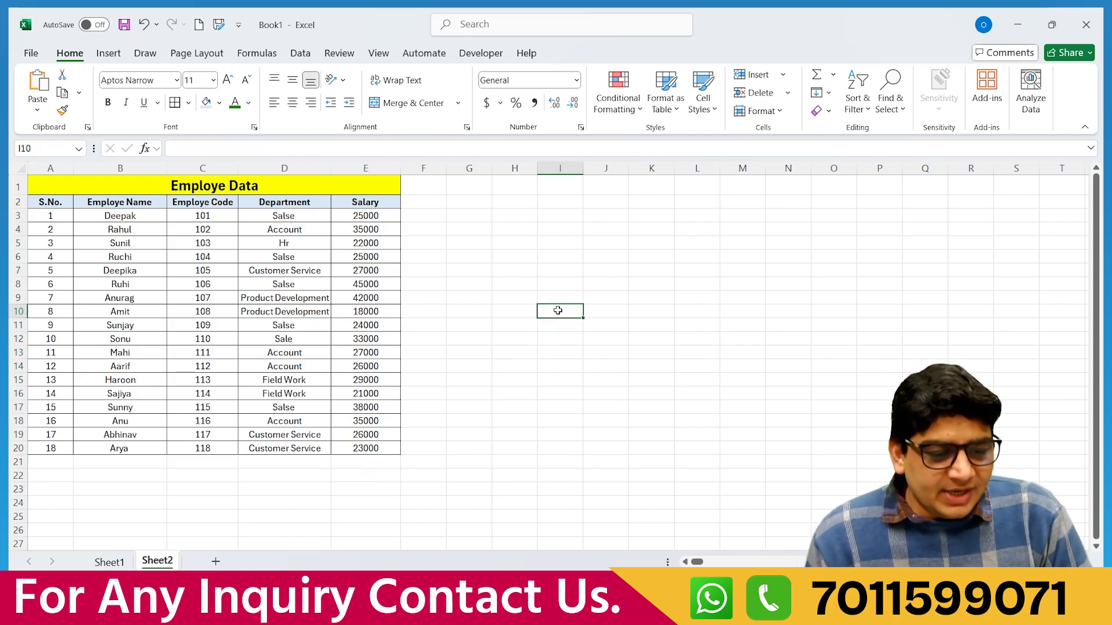
left_click_drag(583, 168, 642, 169)
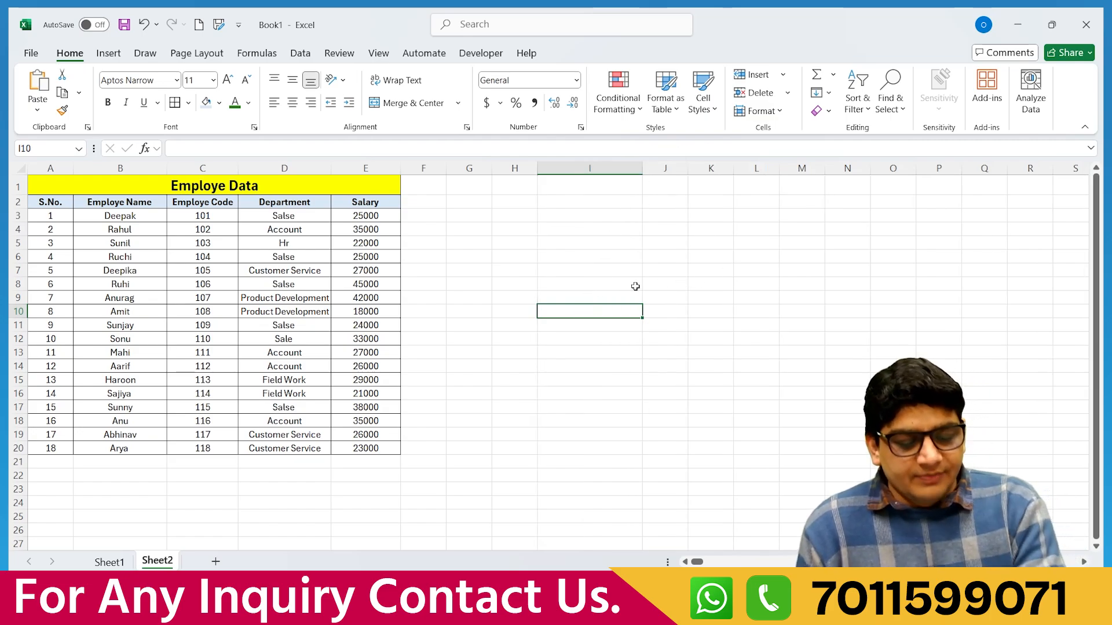
left_click(834, 75)
left_click(845, 95)
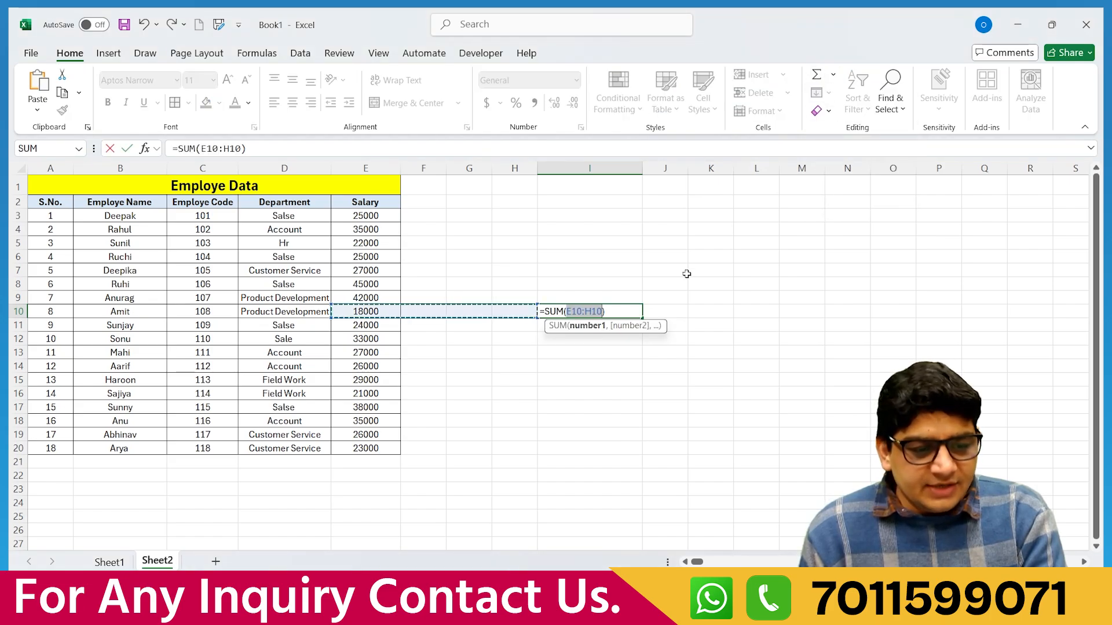
key("Escape")
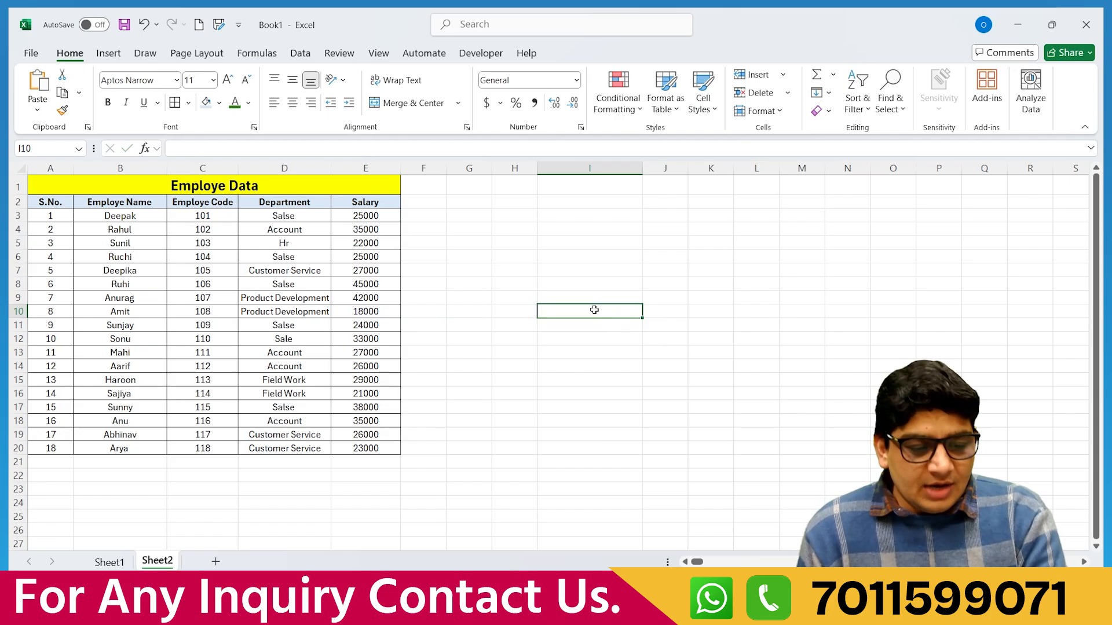
type("=sum")
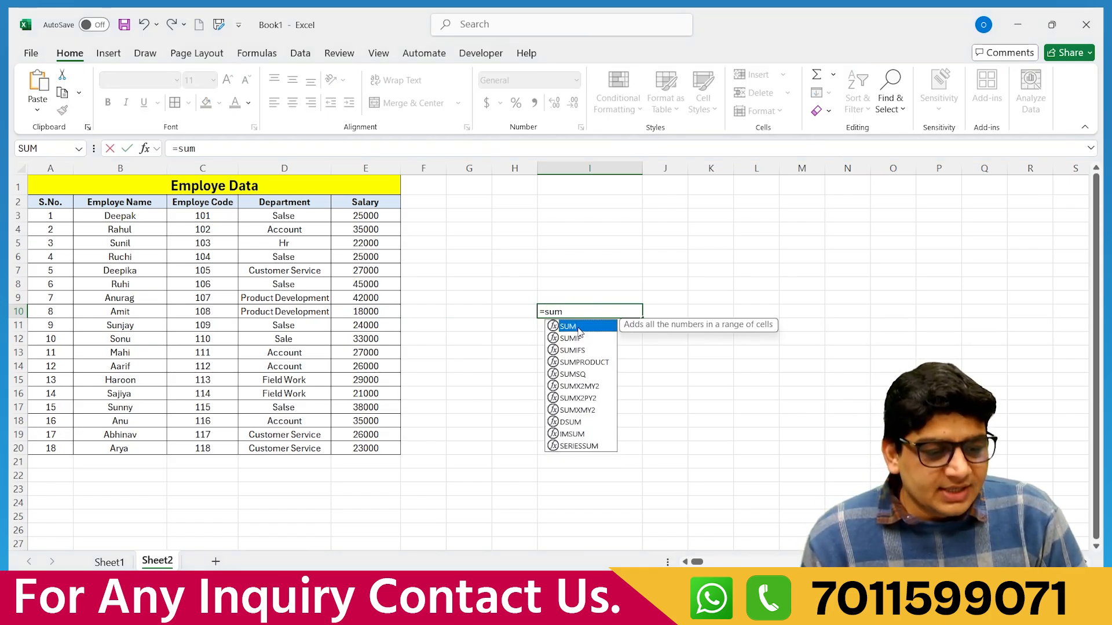
double_click(579, 327)
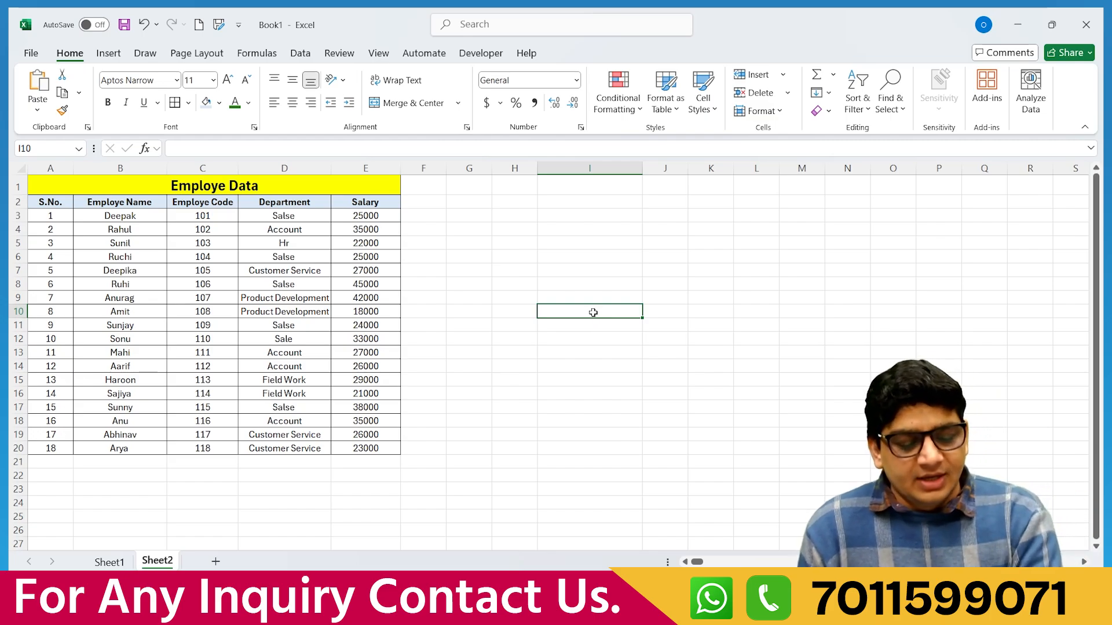
Enter =SUM(E3:E20) in I10, giving a salary total of 521000, and recheck the formula.
type("=")
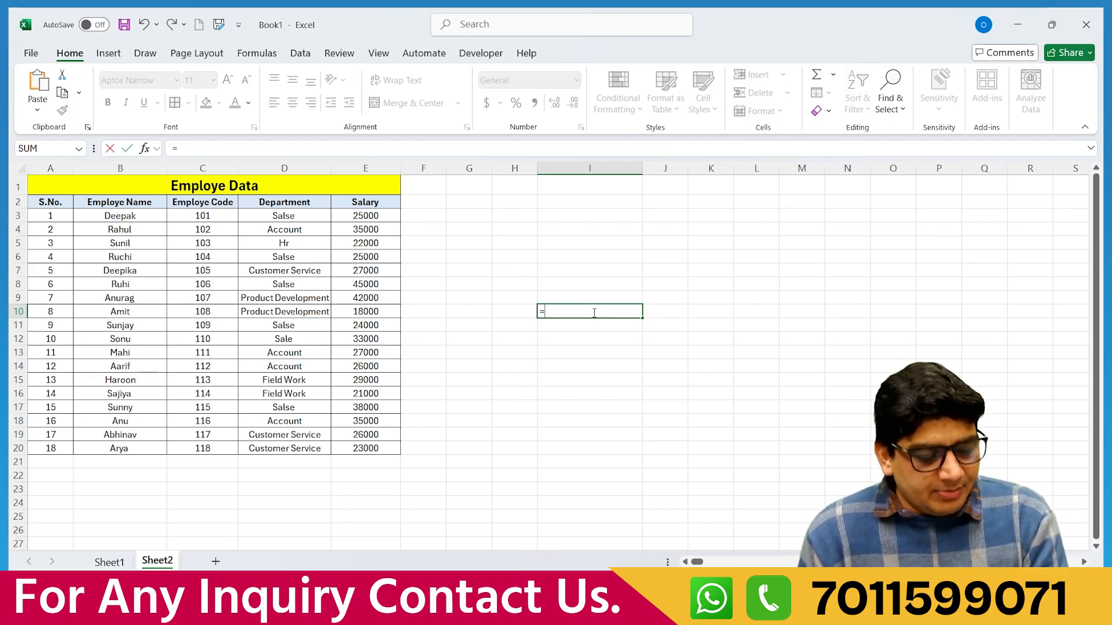
type("sum")
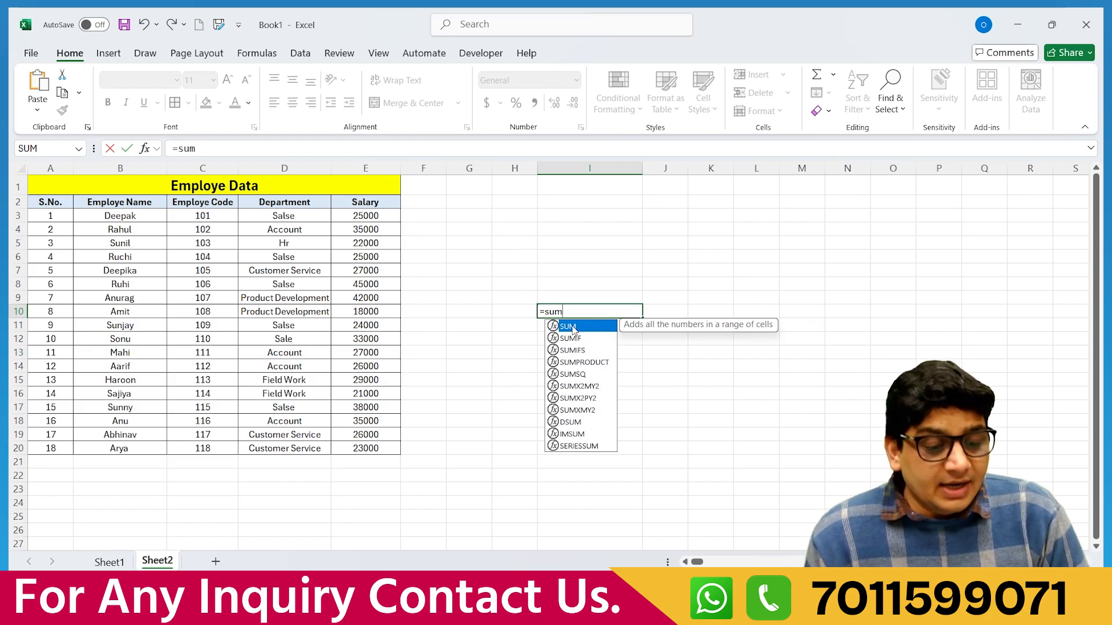
double_click(572, 329)
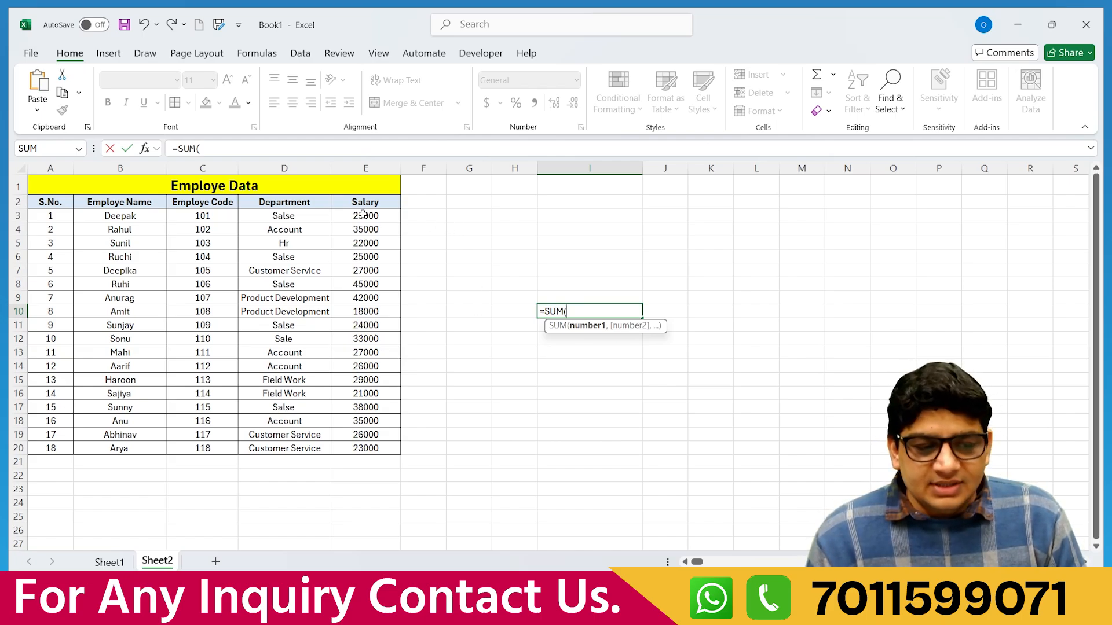
left_click_drag(363, 214, 368, 446)
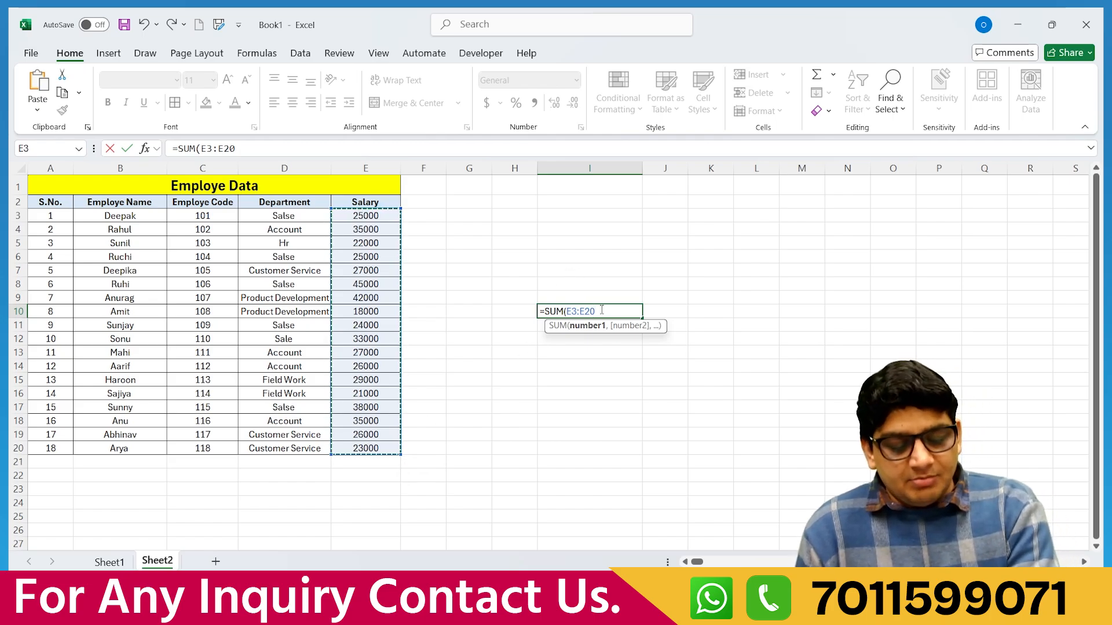
type(")")
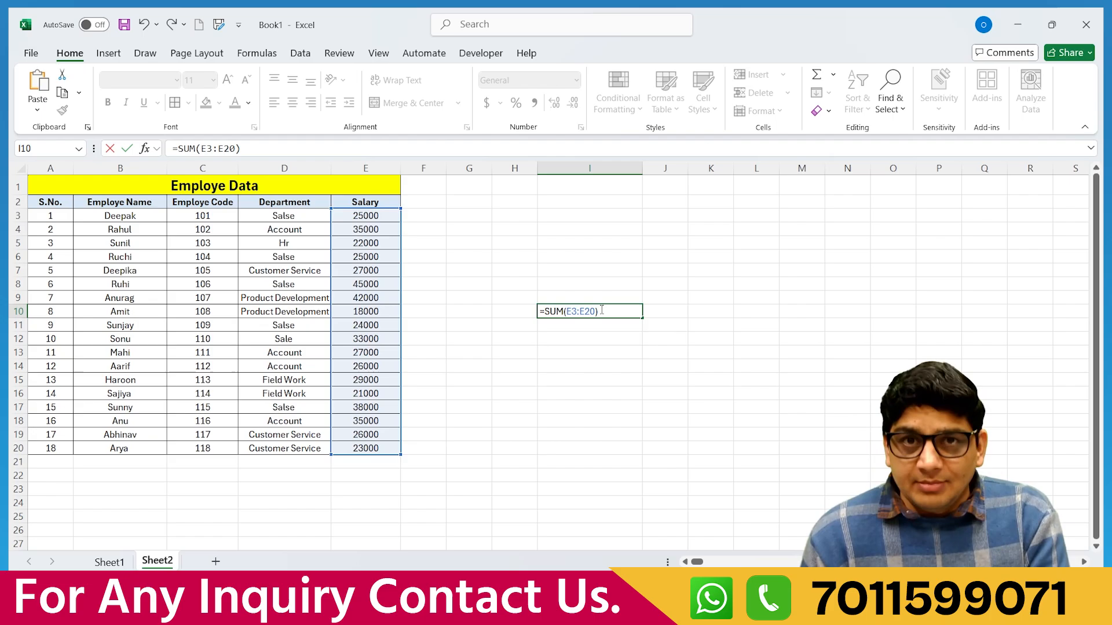
key("Return")
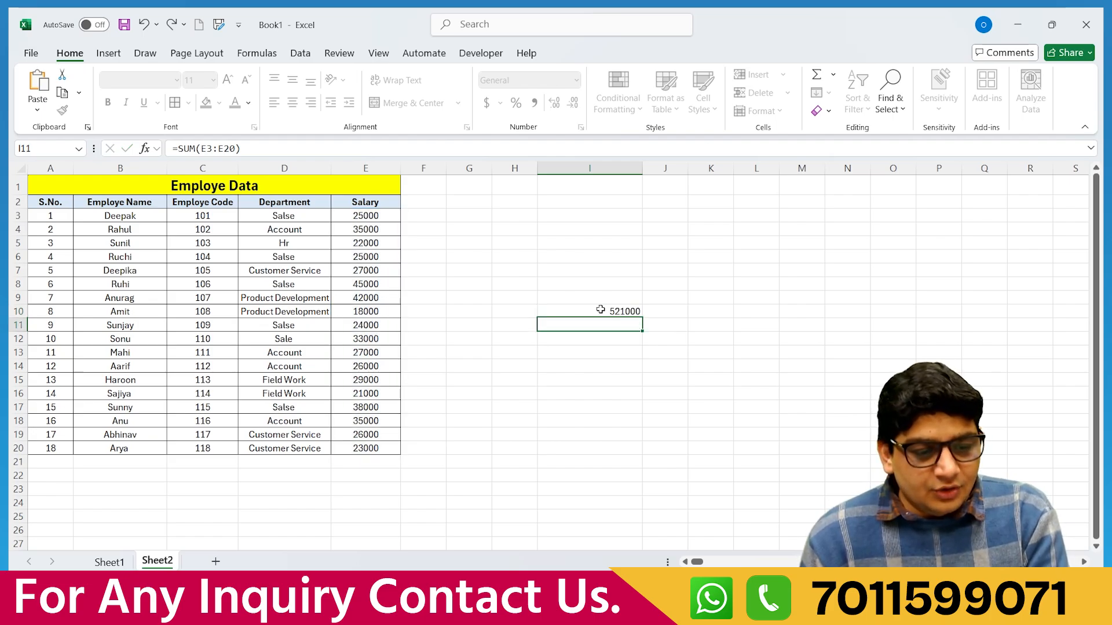
left_click(609, 311)
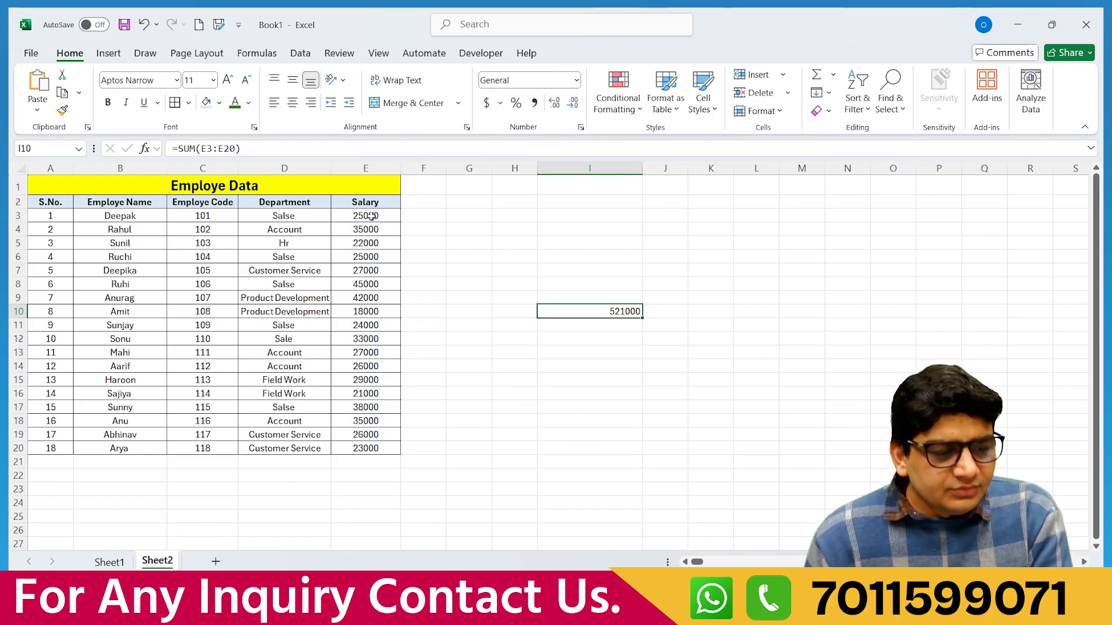
double_click(631, 311)
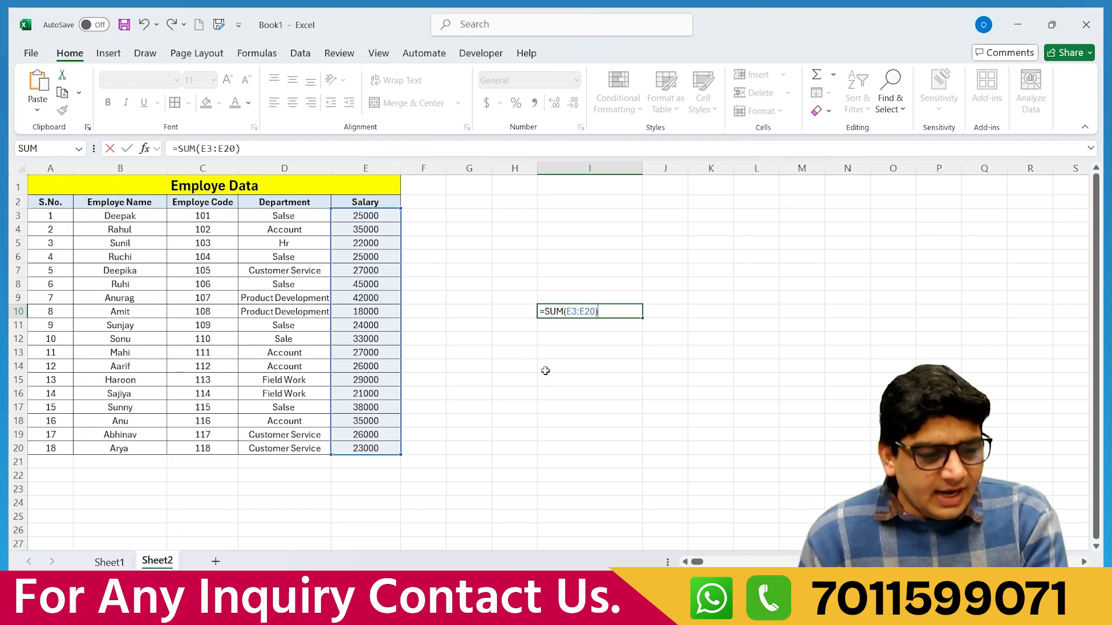
key("ctrl+Return")
Enter =SUM(E3:E20) in E21 to total the Salary column.
left_click(362, 460)
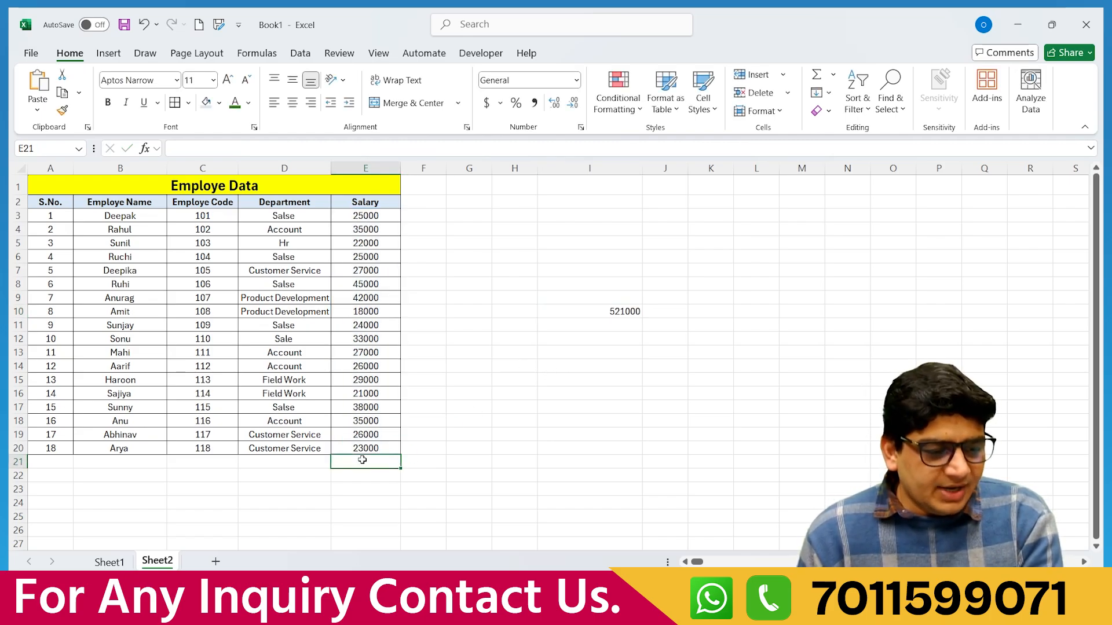
type("=sun")
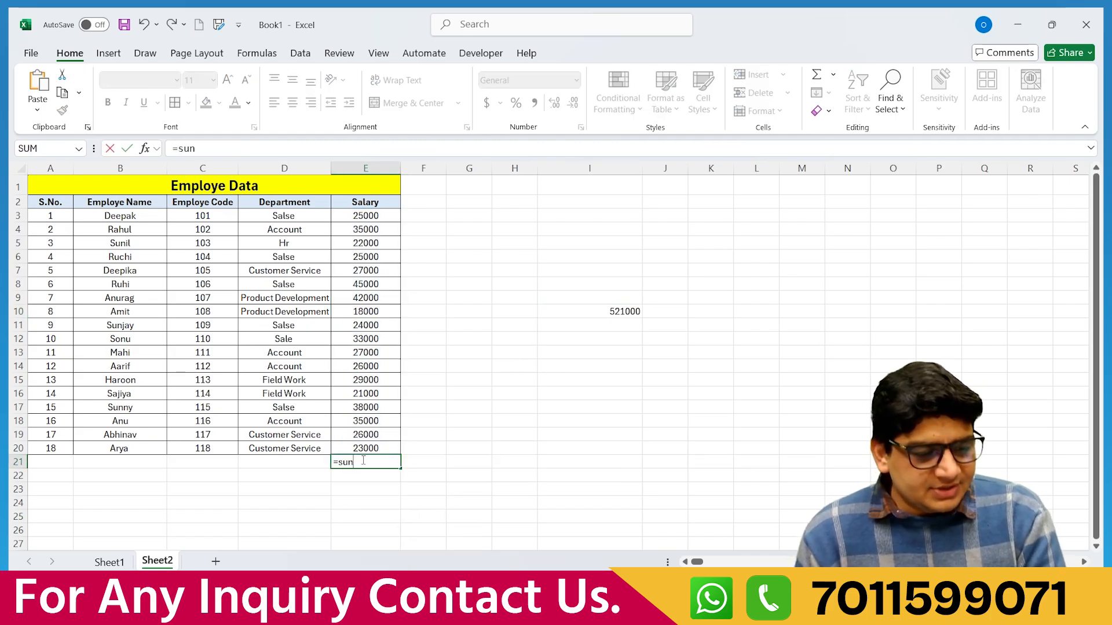
key("BackSpace")
type("m")
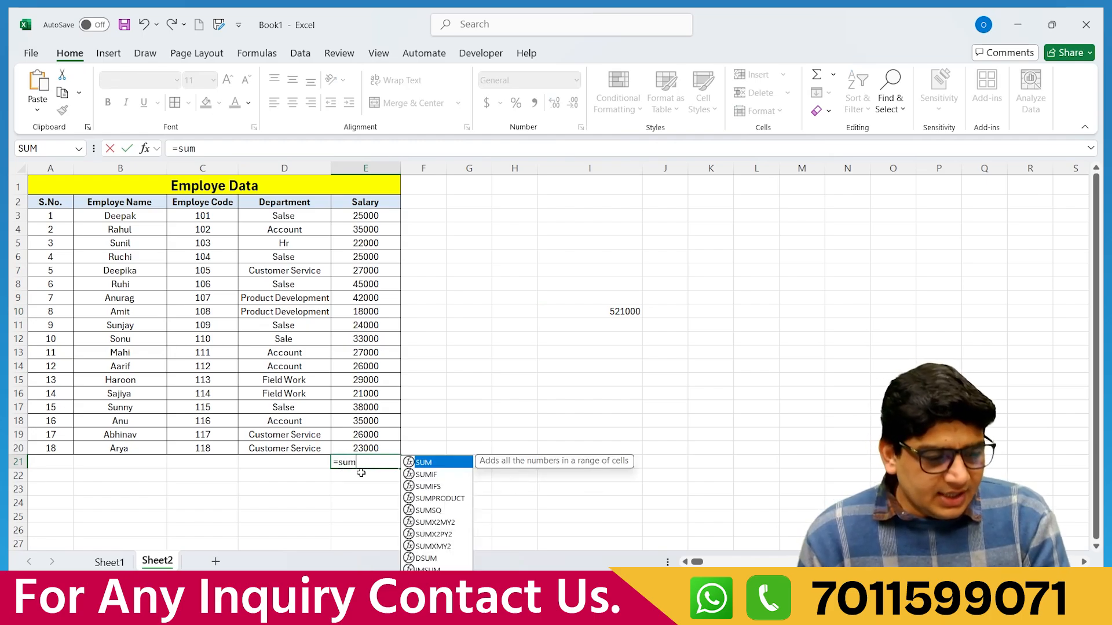
key("Tab")
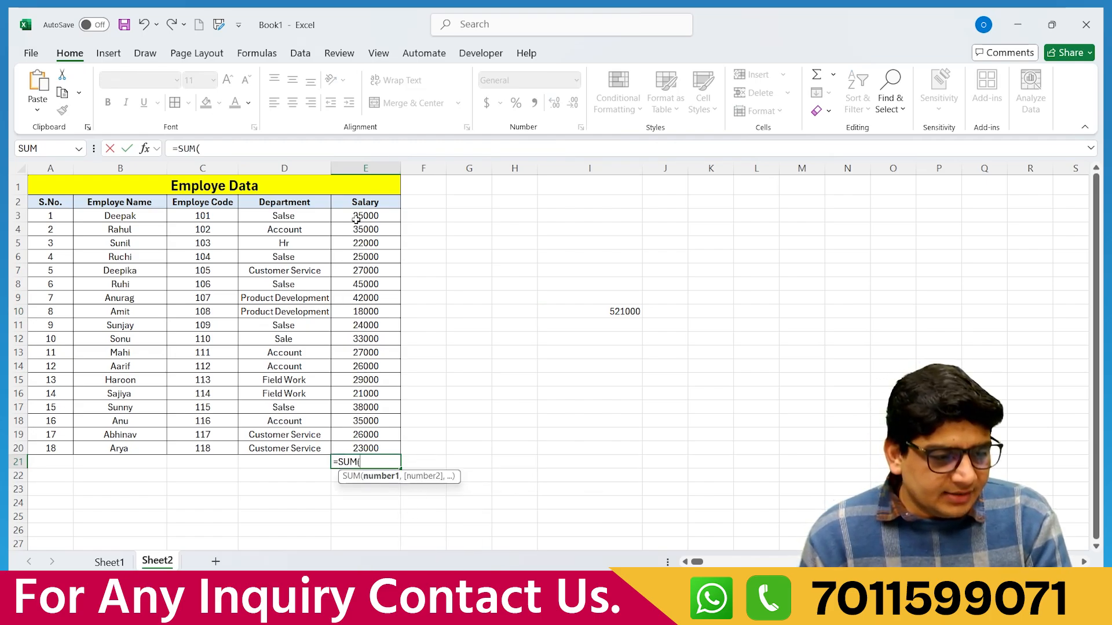
left_click_drag(357, 217, 372, 445)
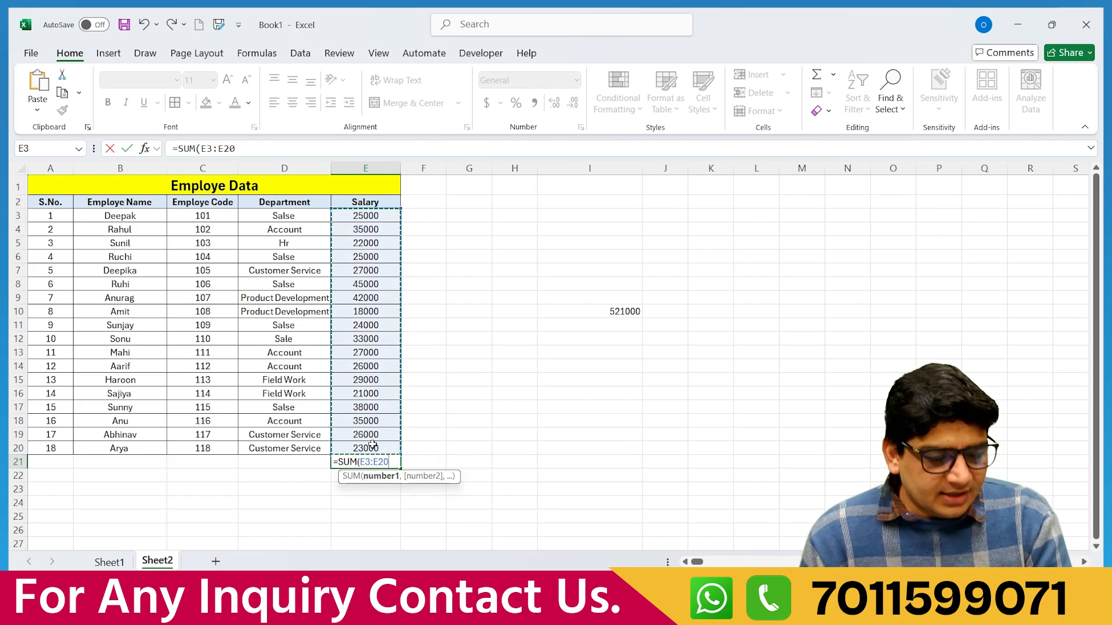
type(")")
key("Return")
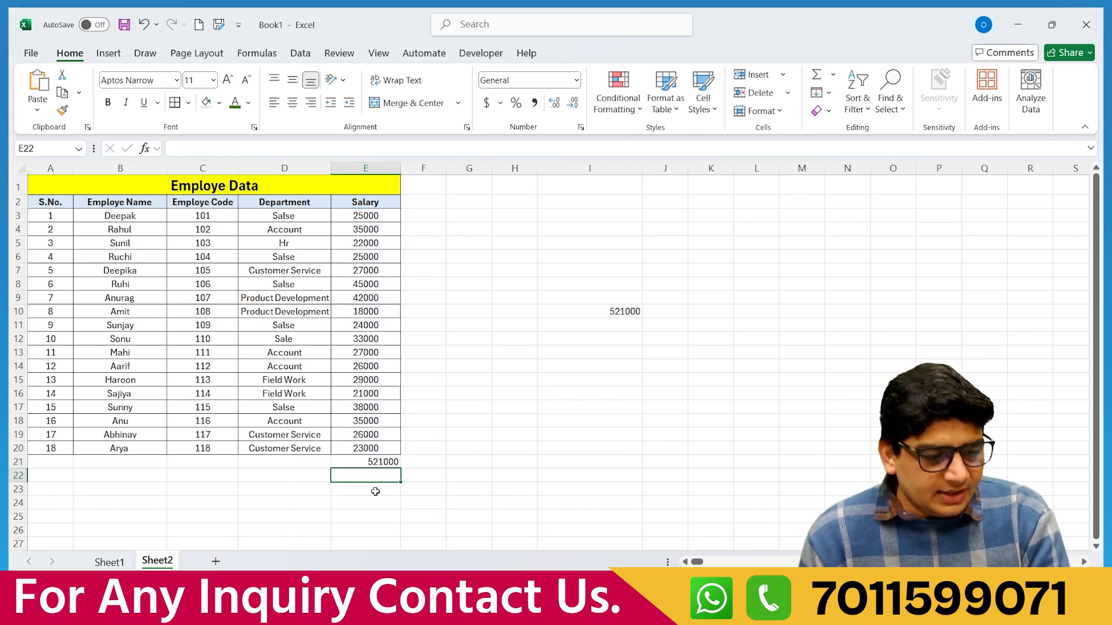
Delete the salary totals from E21 and I10.
left_click(372, 461)
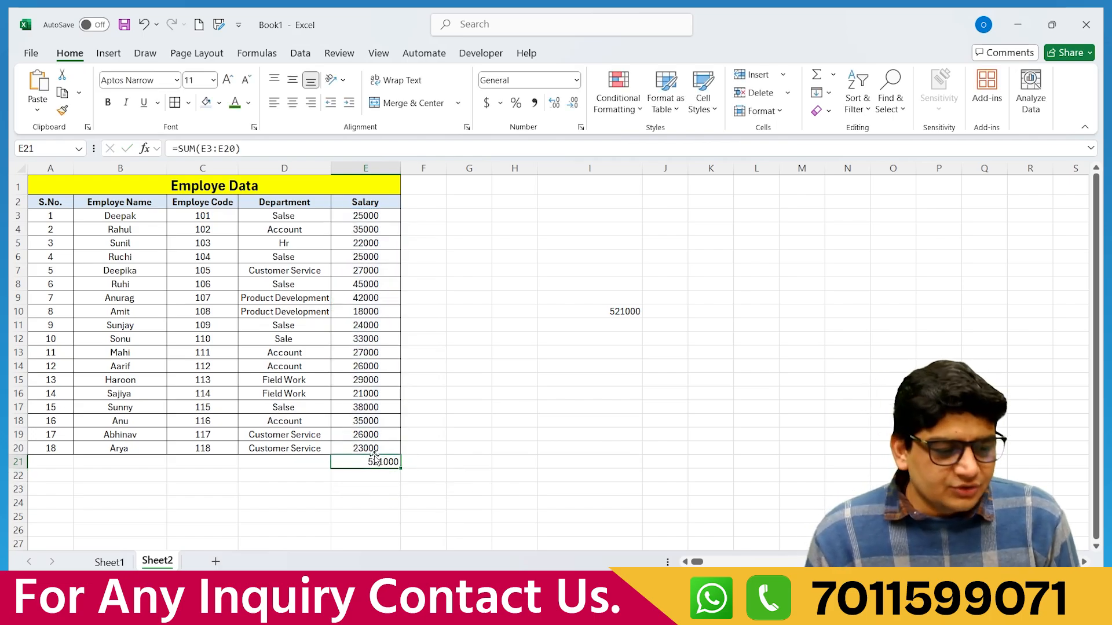
key("Delete")
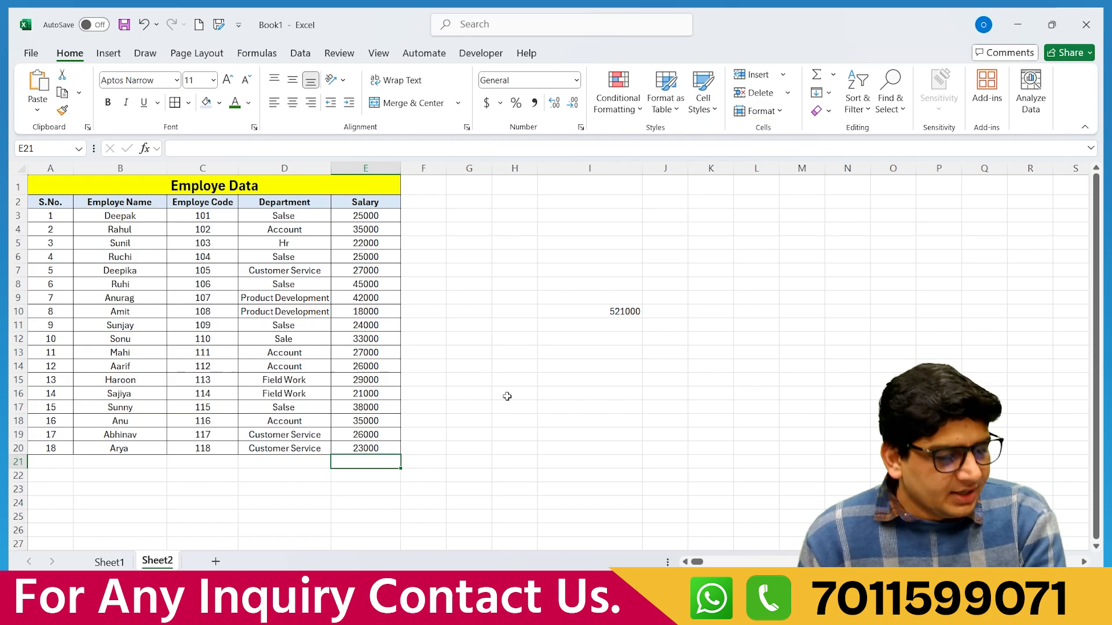
left_click(618, 311)
key("Delete")
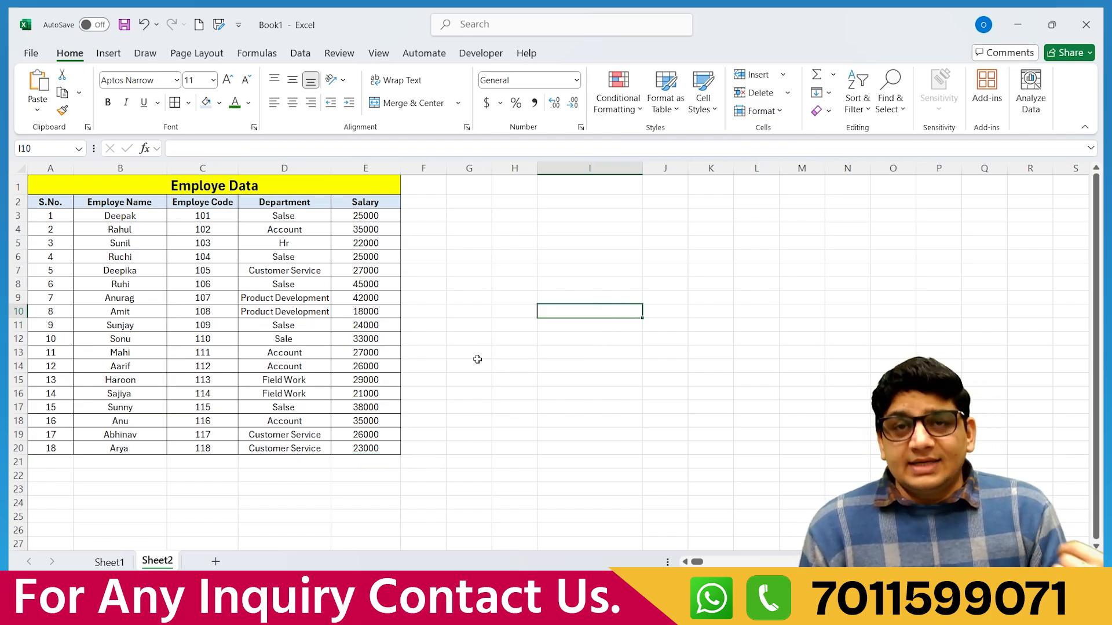
Enter =AVERAGE(E3:E20) in E21, showing an average salary of 28944.44444.
left_click(833, 74)
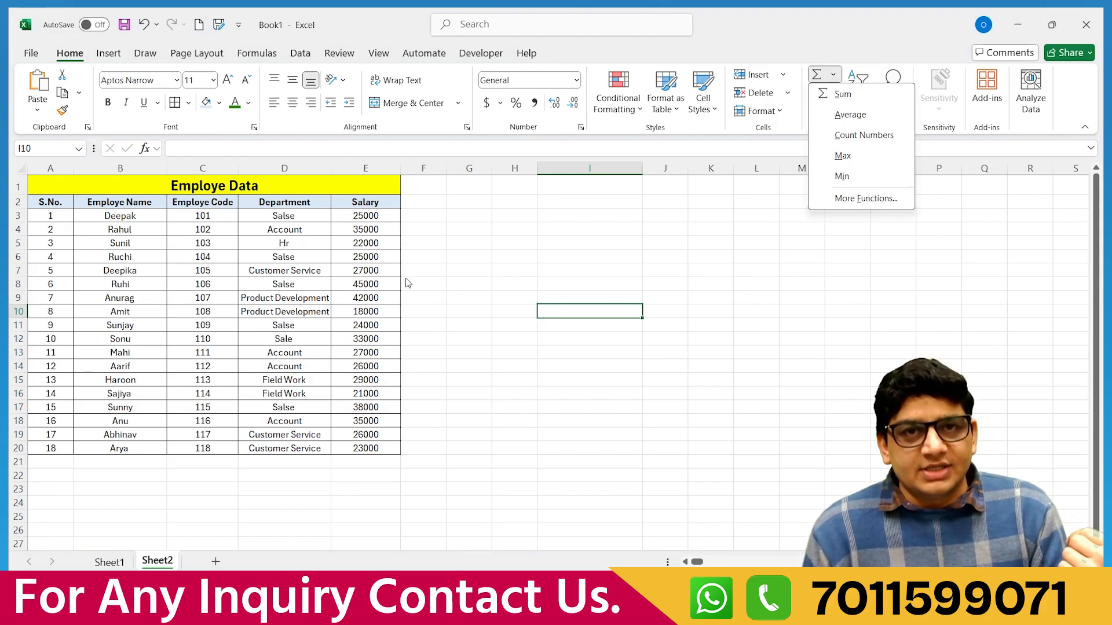
left_click(358, 460)
left_click(357, 459)
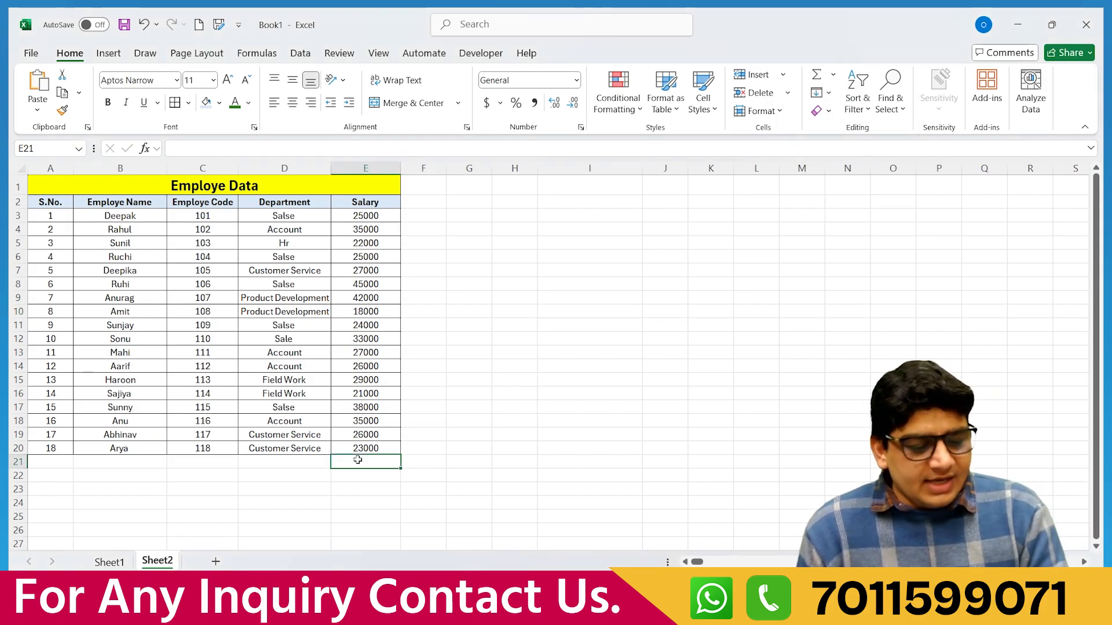
type("=av")
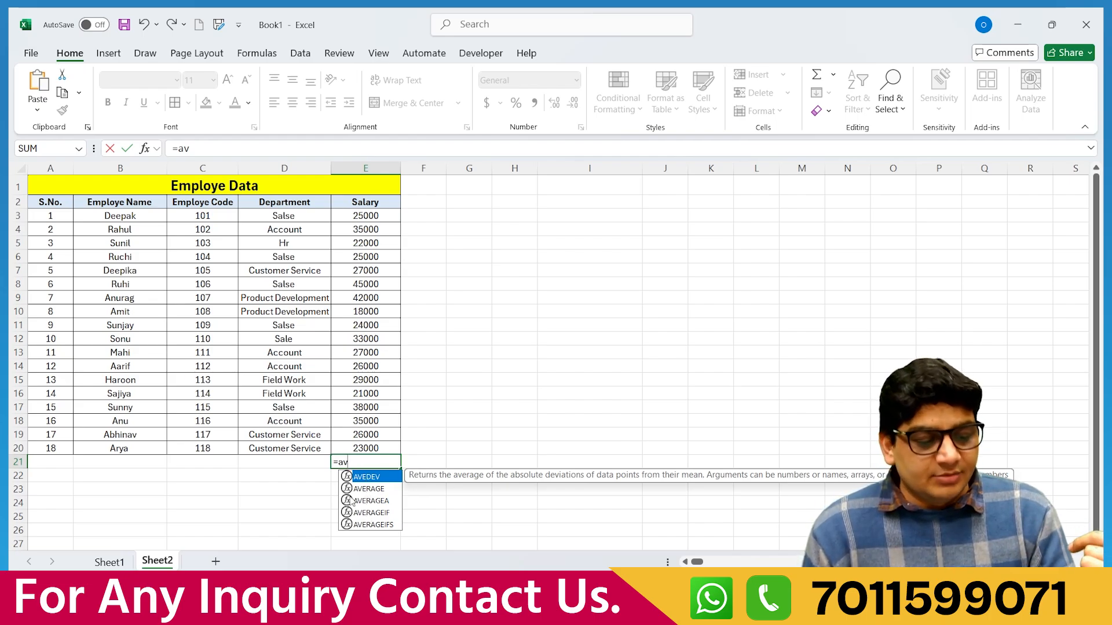
double_click(369, 489)
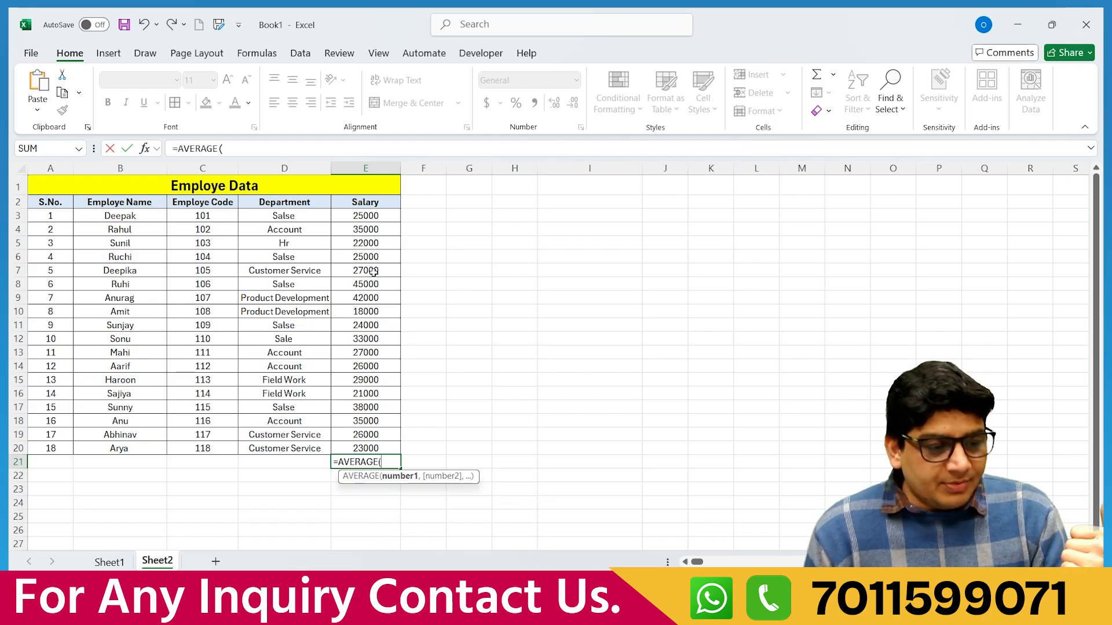
left_click_drag(360, 217, 366, 445)
type(")")
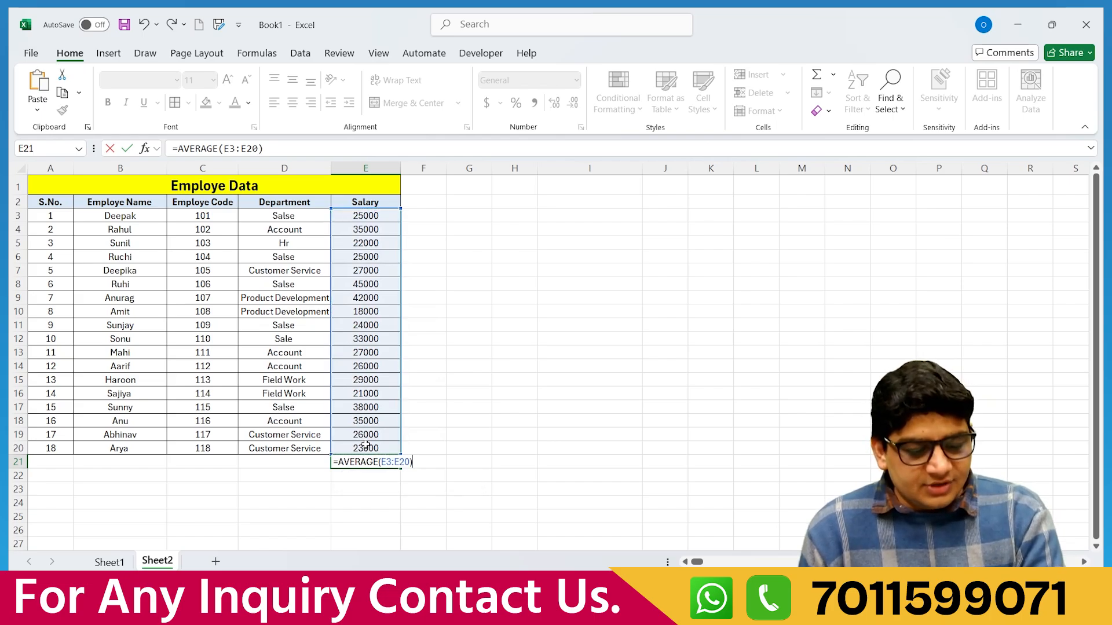
key("Return")
left_click(363, 463)
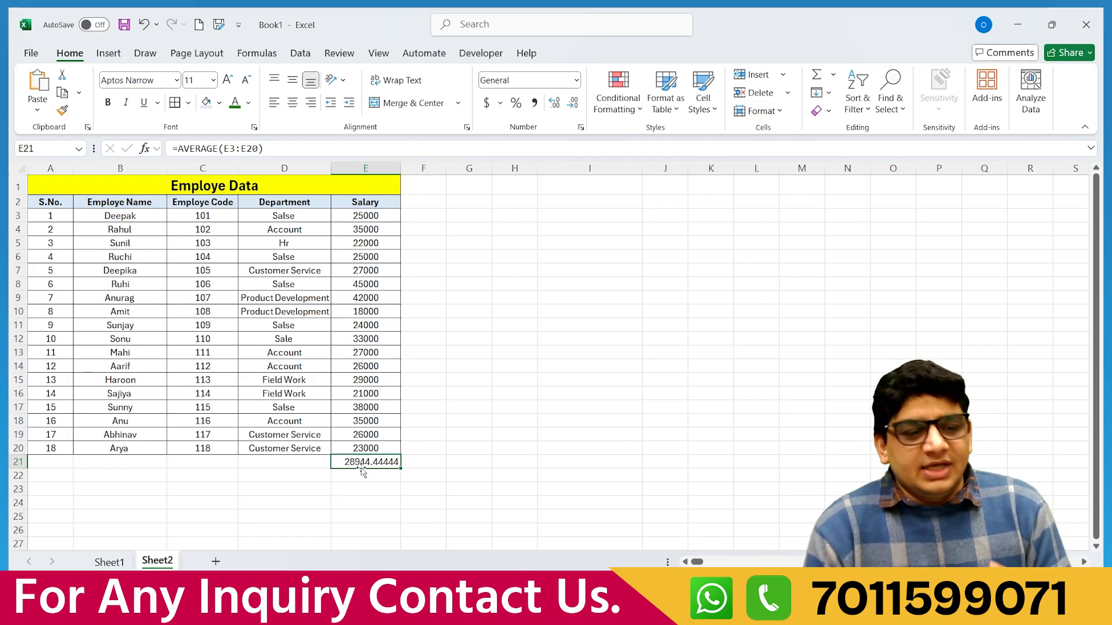
With the red Draw pen, handwrite 1, 2, 3, 4 and (1+2+3+4)/4 = beside the table.
left_click(144, 58)
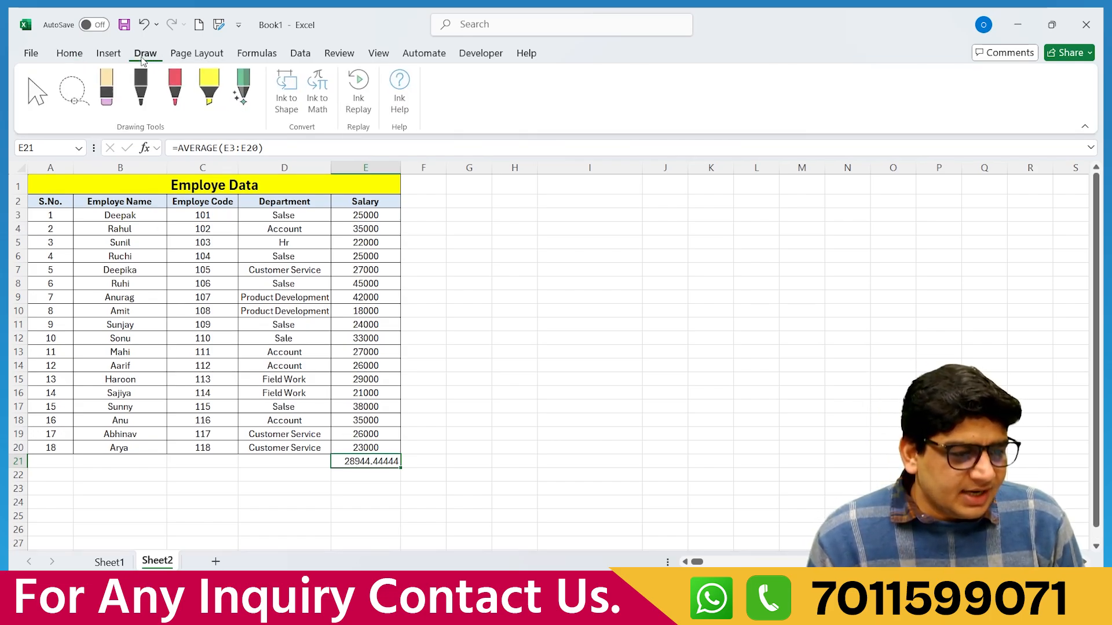
left_click(175, 89)
left_click_drag(529, 211, 538, 261)
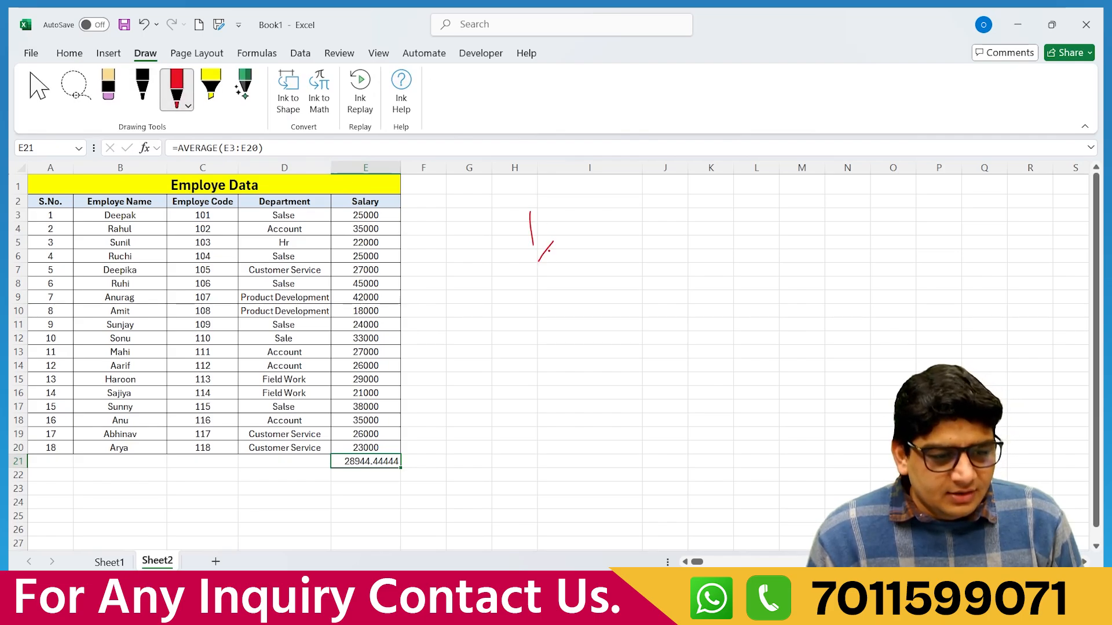
mouse_move(584, 216)
left_mouse_down()
mouse_move(625, 238)
mouse_move(685, 228)
mouse_move(680, 246)
left_mouse_up()
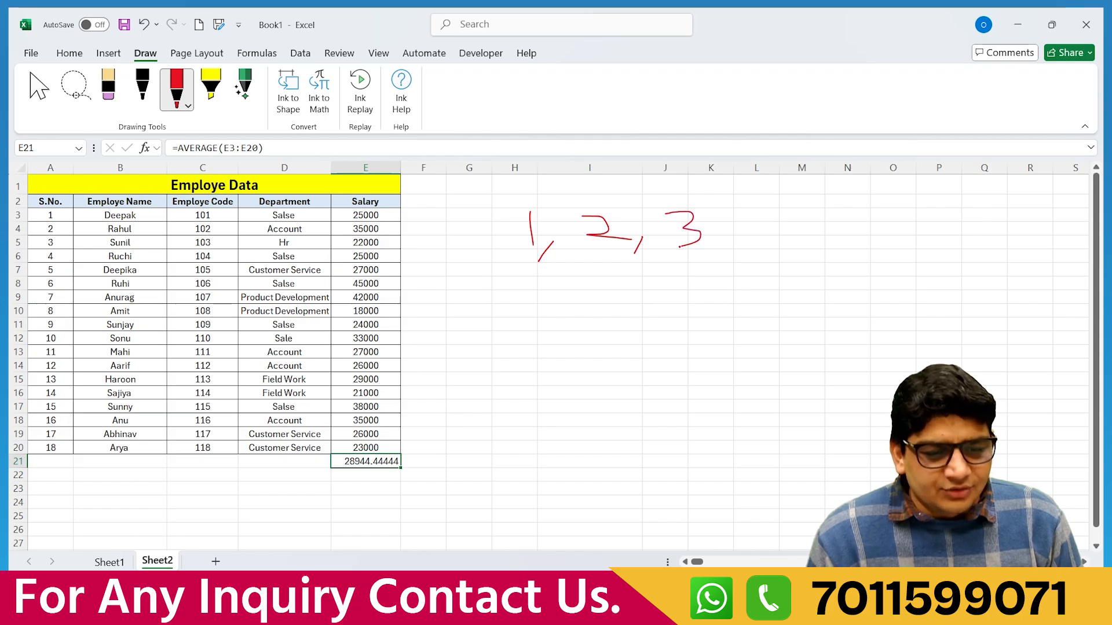
mouse_move(560, 300)
left_mouse_down()
mouse_move(564, 320)
mouse_move(679, 308)
mouse_move(667, 323)
left_mouse_up()
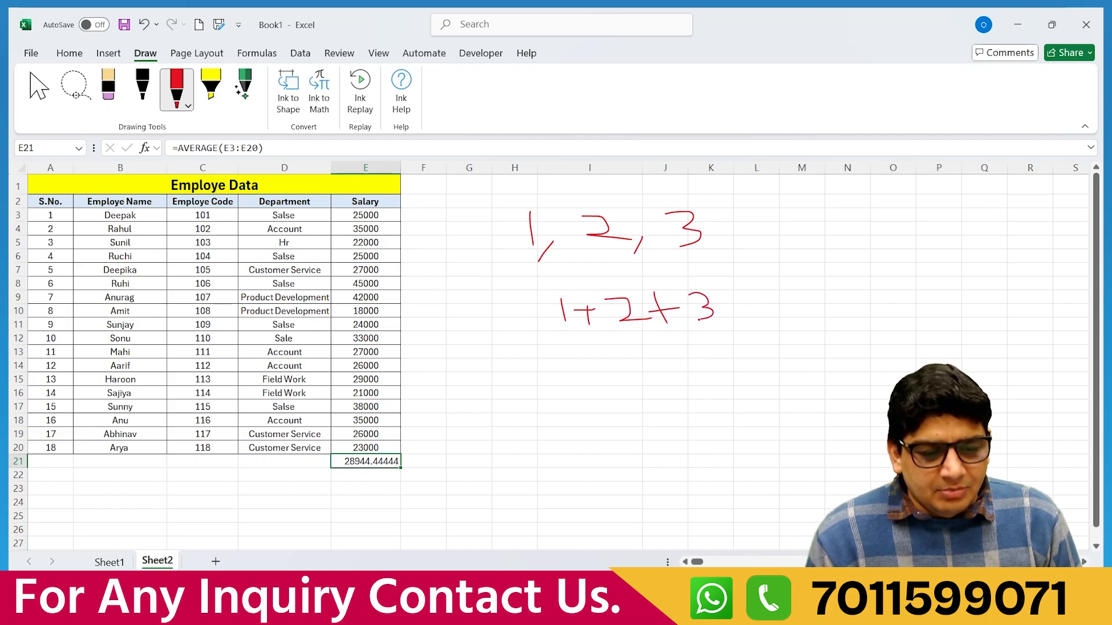
left_click_drag(557, 337, 695, 344)
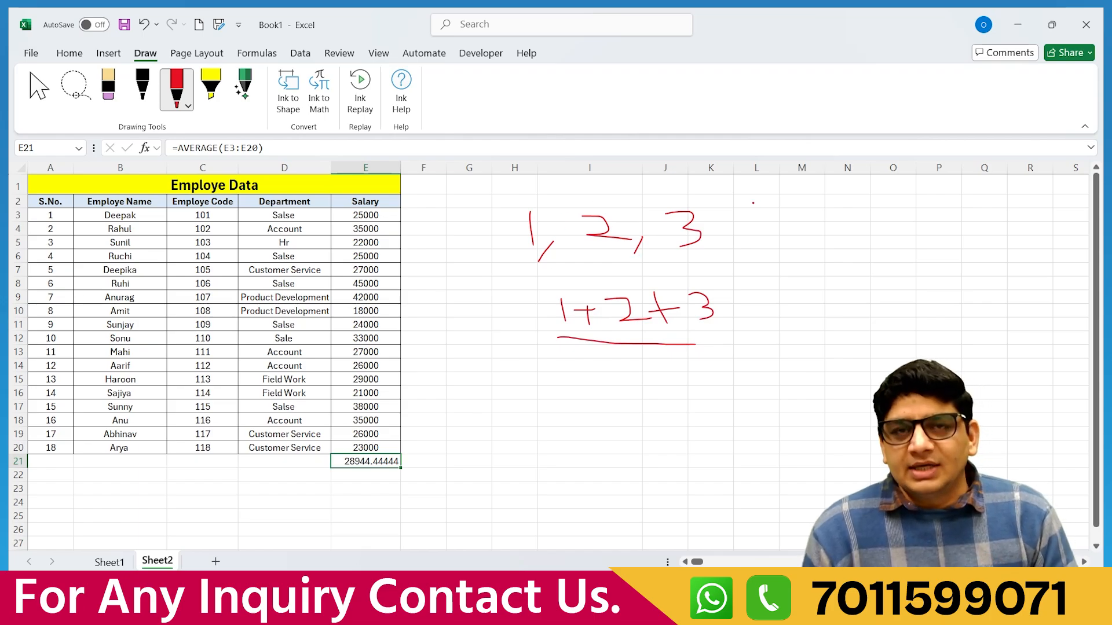
mouse_move(614, 365)
left_mouse_down()
mouse_move(632, 366)
mouse_move(636, 379)
mouse_move(612, 388)
left_mouse_up()
mouse_move(723, 343)
left_mouse_down()
mouse_move(745, 343)
mouse_move(736, 355)
left_mouse_up()
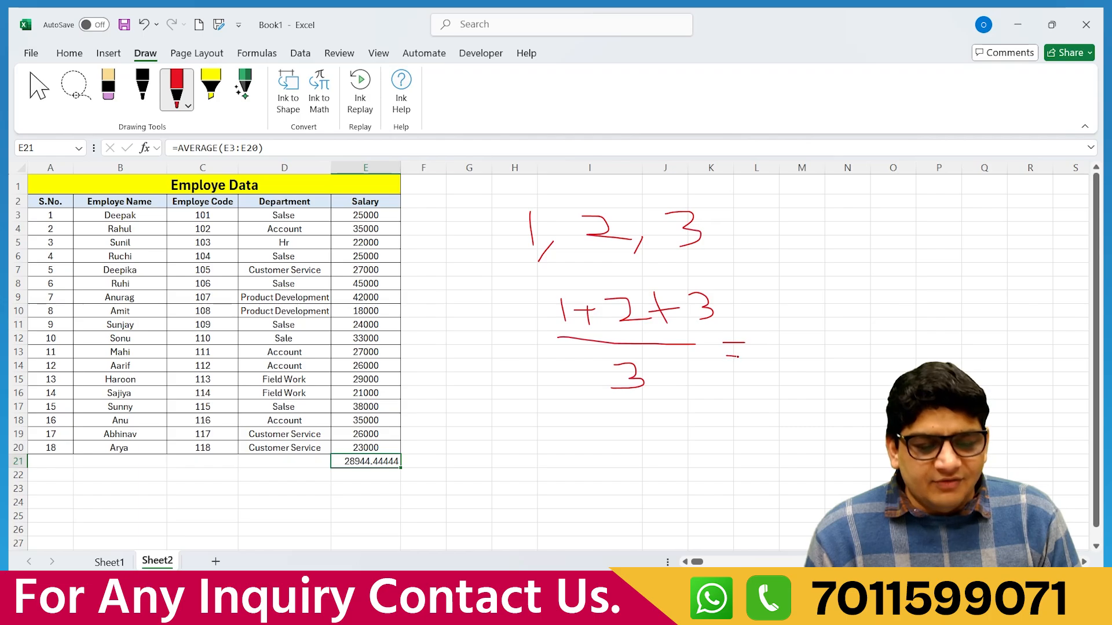
left_click(714, 247)
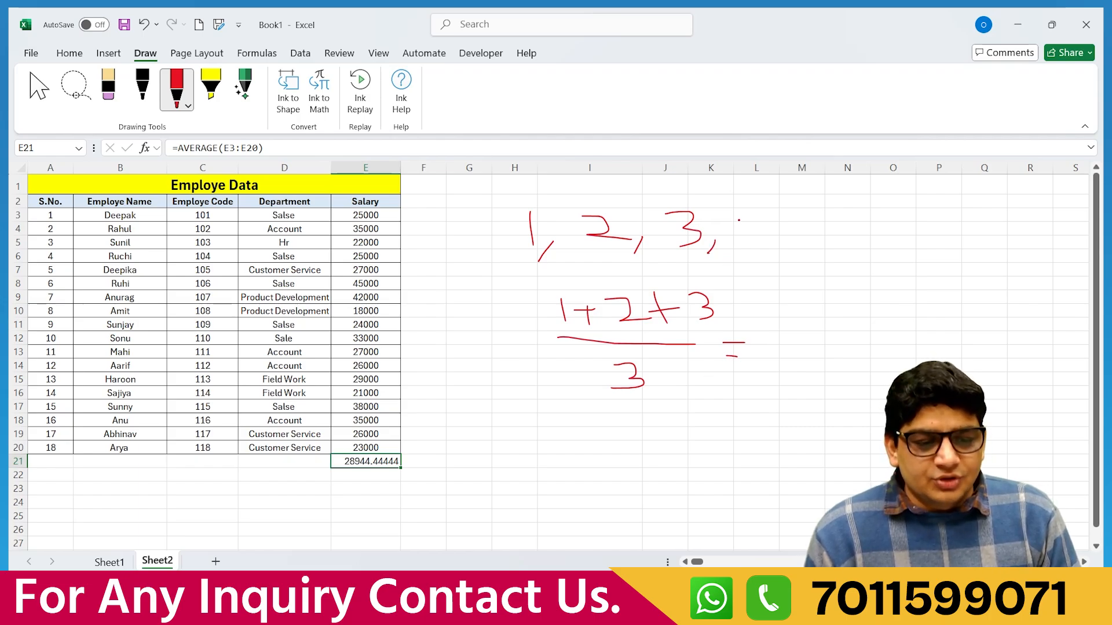
left_click_drag(736, 210, 756, 217)
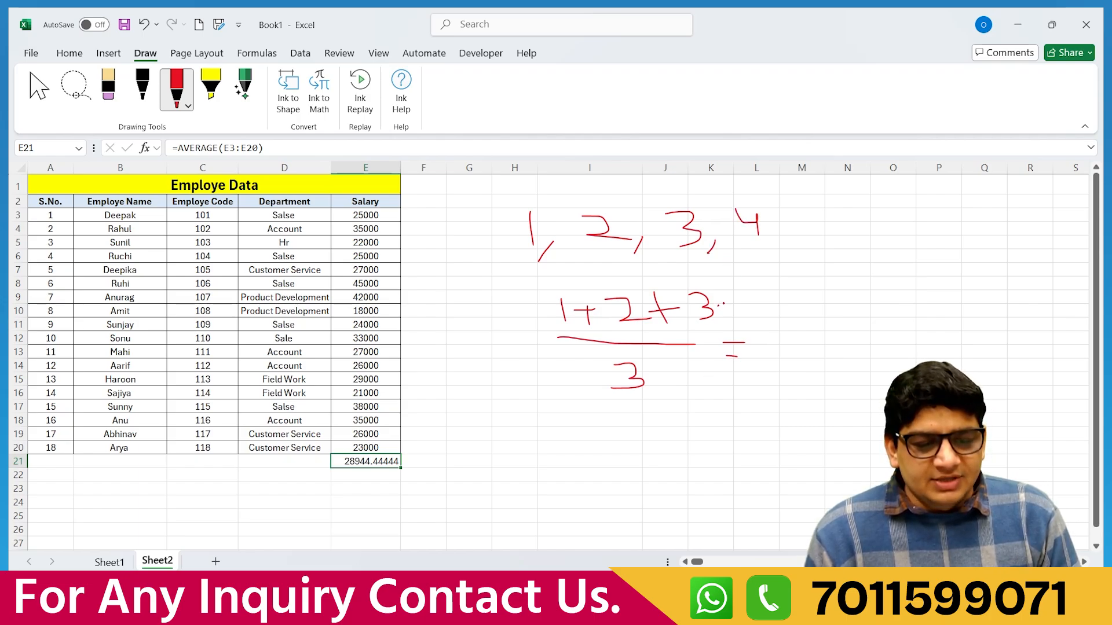
left_click_drag(726, 297, 727, 308)
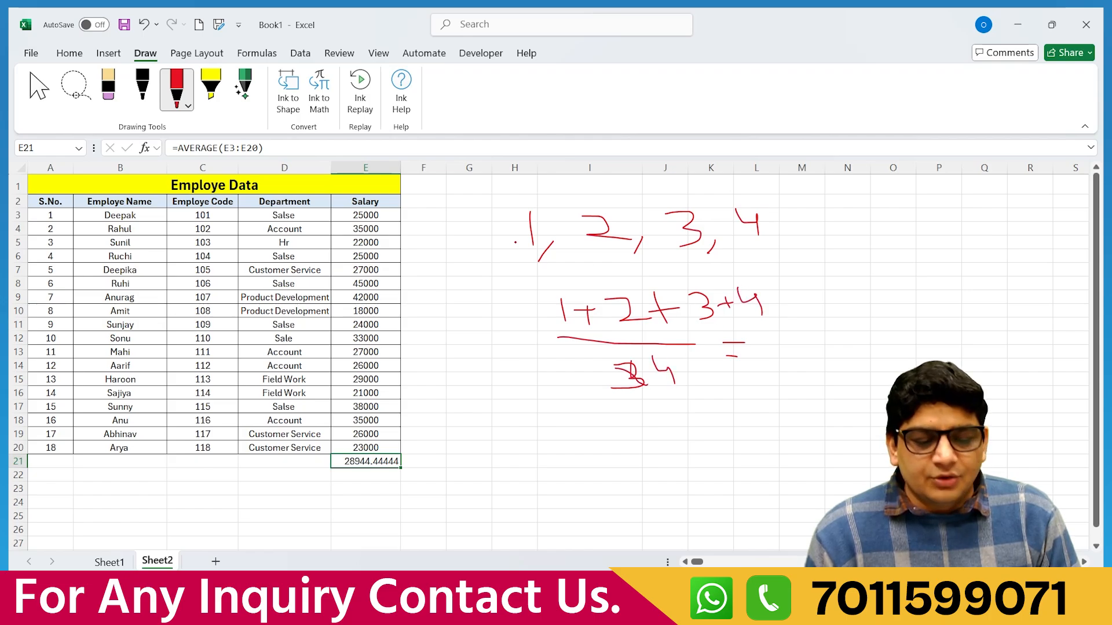
Erase all the red handwritten strokes with the Draw Eraser, then return to the Home tab.
left_click(115, 99)
left_click_drag(769, 220, 467, 246)
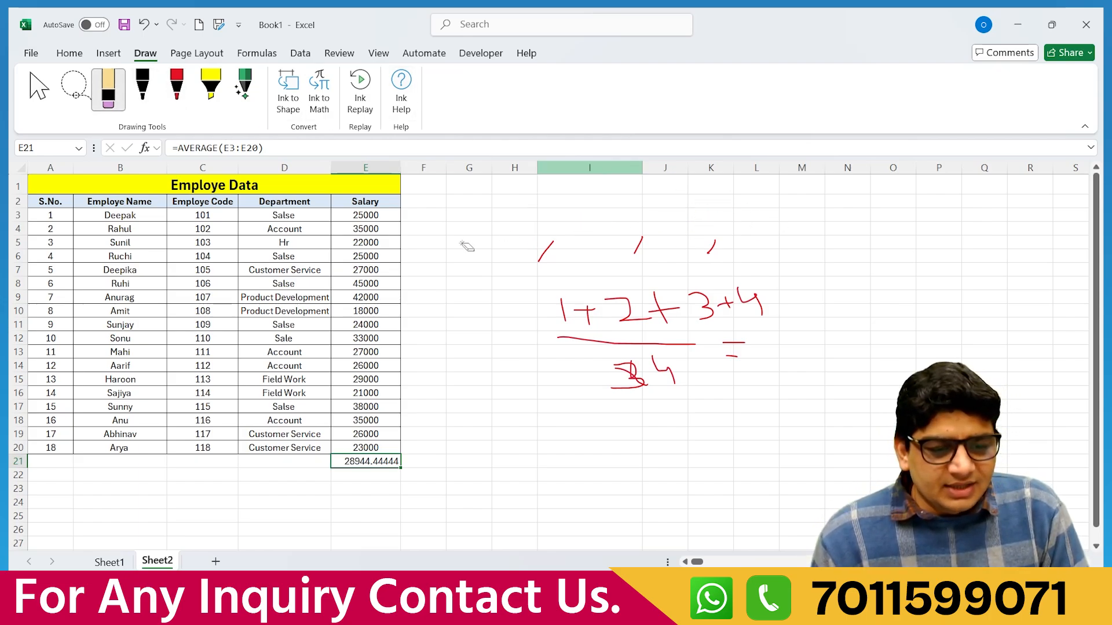
mouse_move(757, 249)
left_mouse_down()
mouse_move(555, 255)
mouse_move(780, 318)
mouse_move(628, 319)
mouse_move(620, 338)
mouse_move(650, 321)
mouse_move(635, 383)
left_mouse_up()
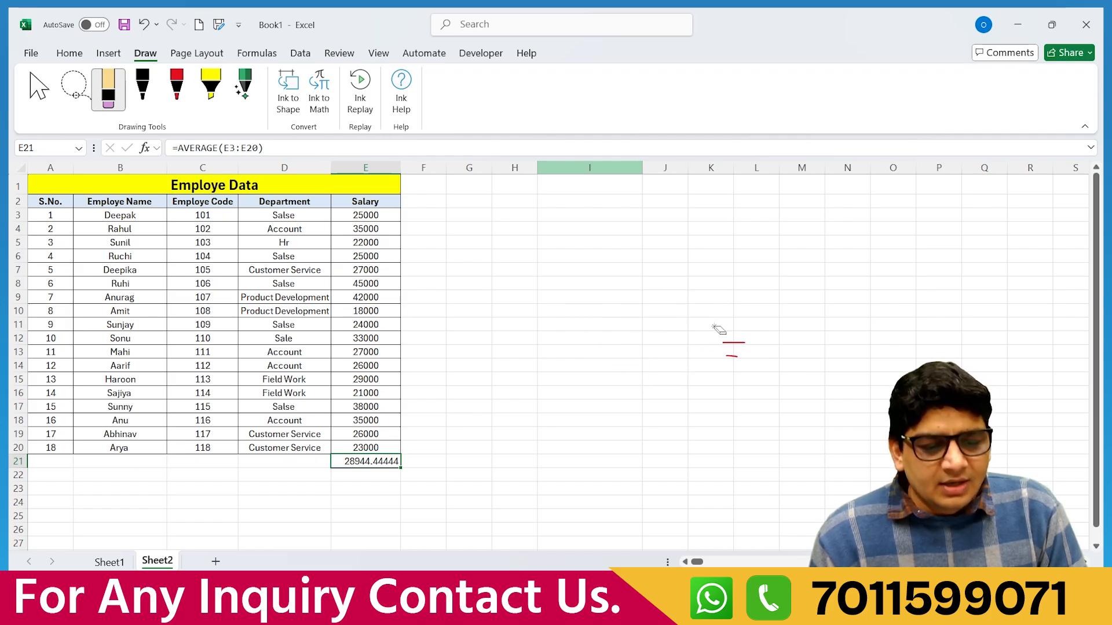
left_click_drag(718, 329, 749, 372)
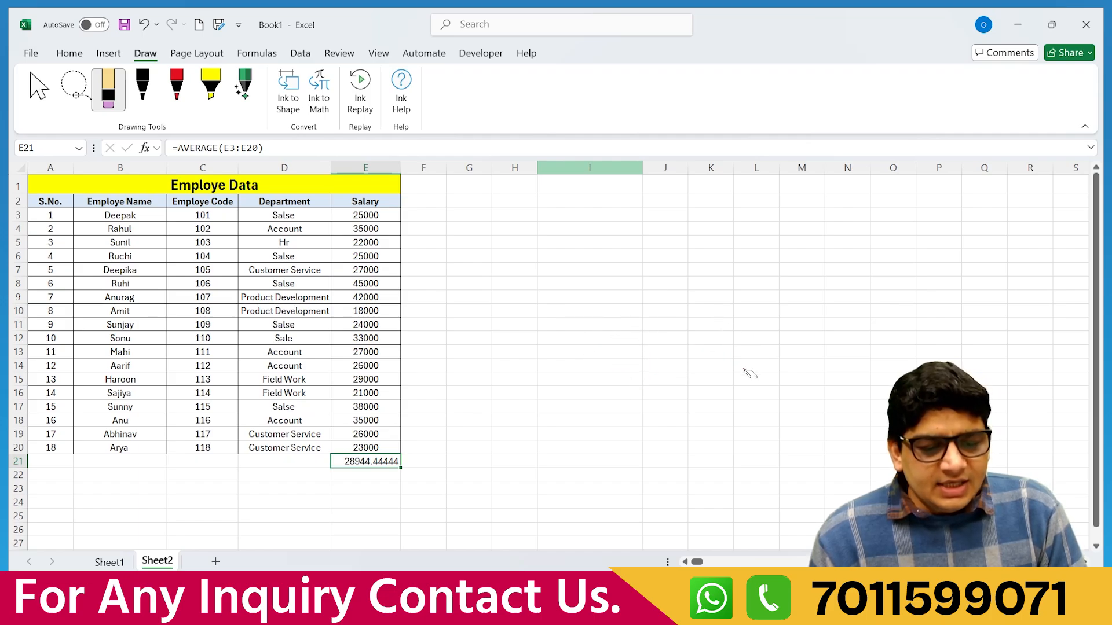
left_click(72, 60)
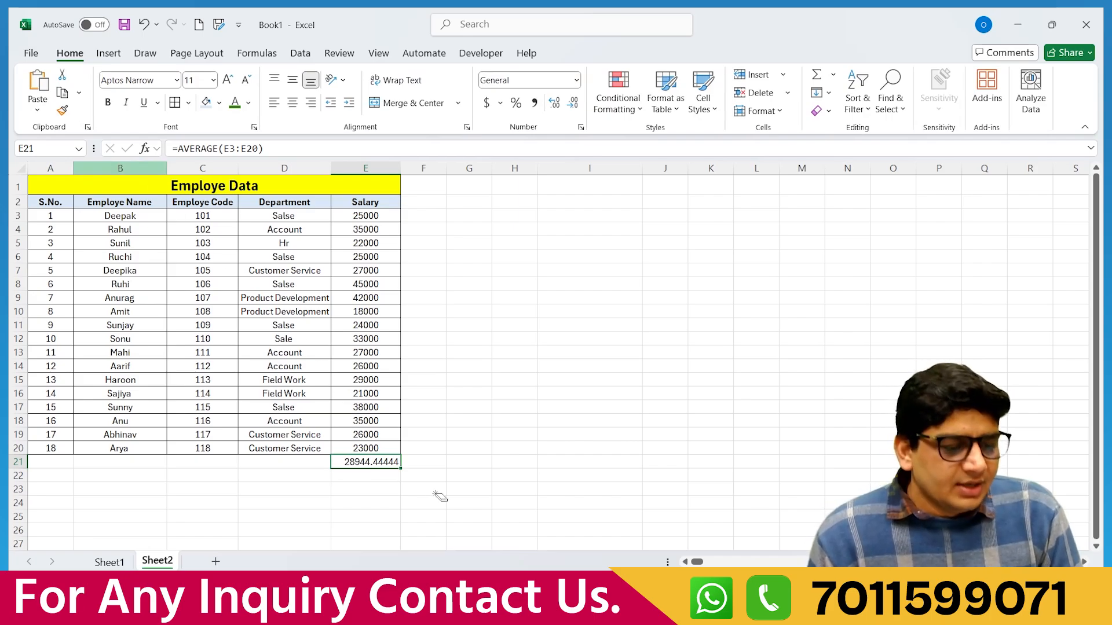
left_click(144, 53)
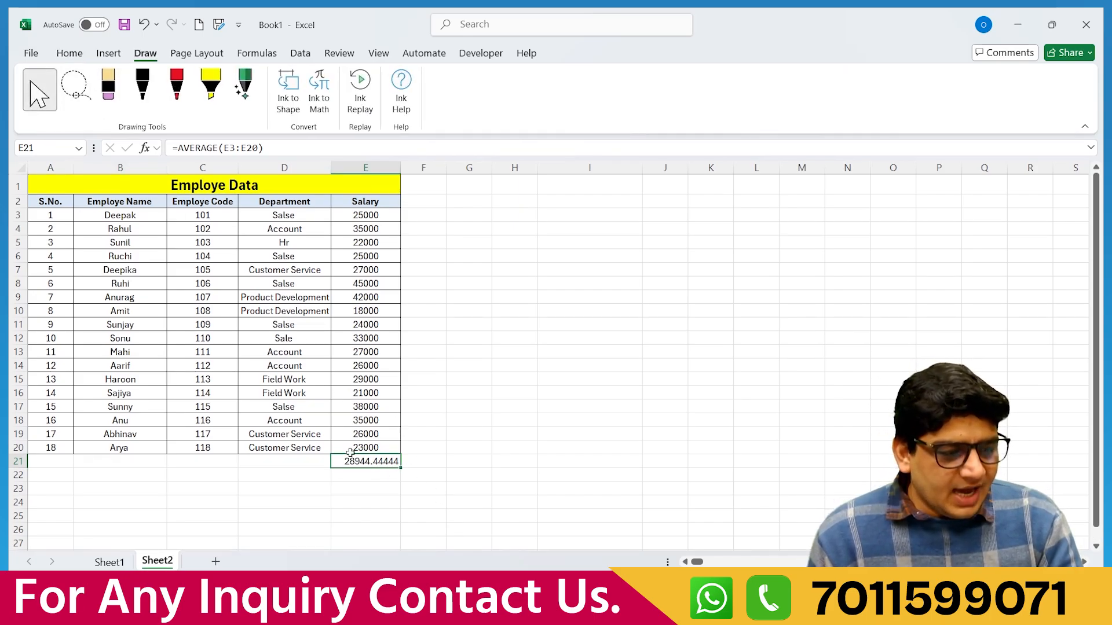
left_click(69, 53)
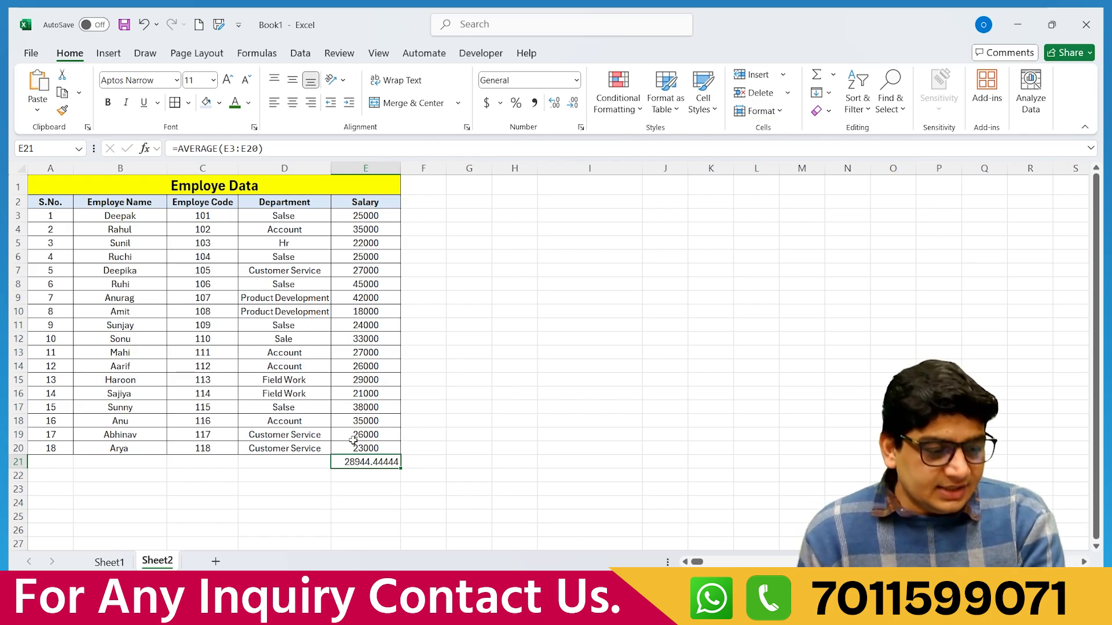
Replace E21's average with =MAX(E3:E20), showing 45000, then clear E21 again.
key("Delete")
type("=")
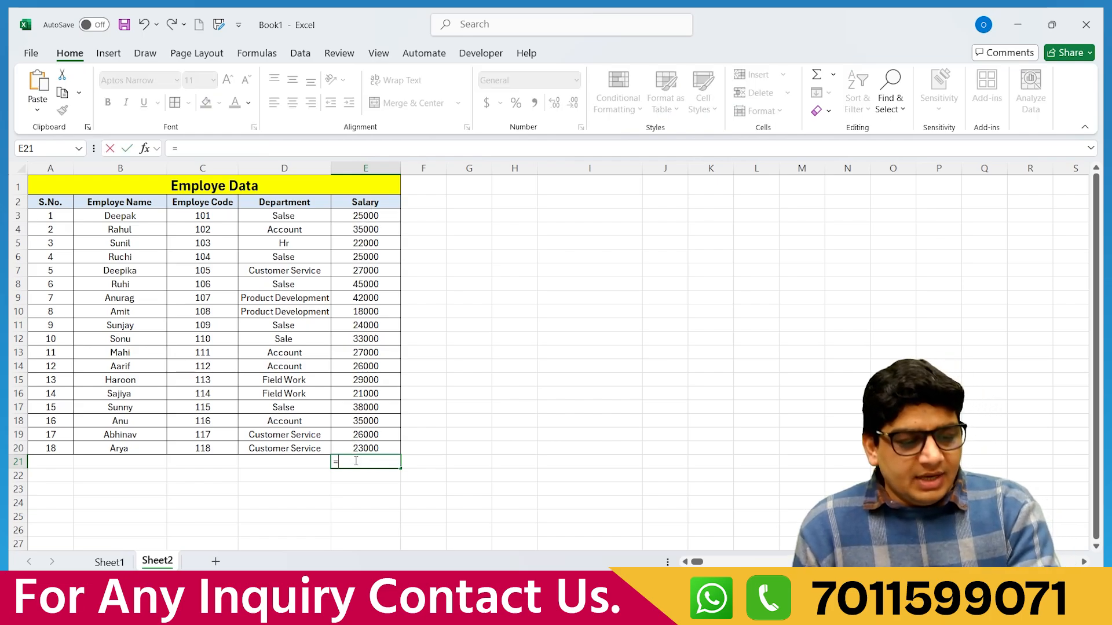
type("max")
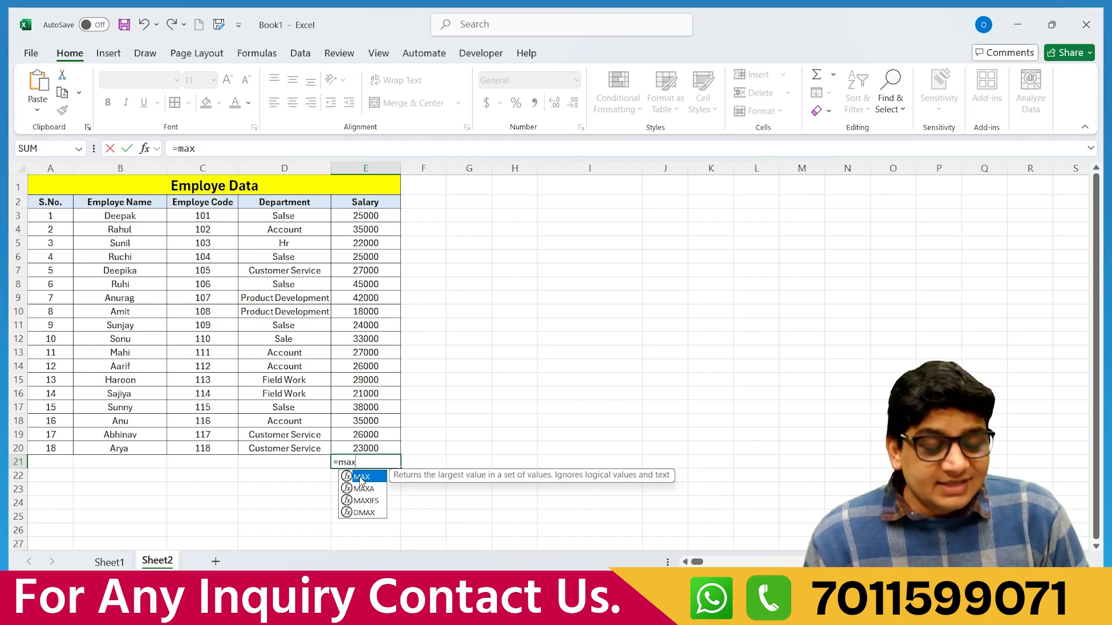
double_click(360, 481)
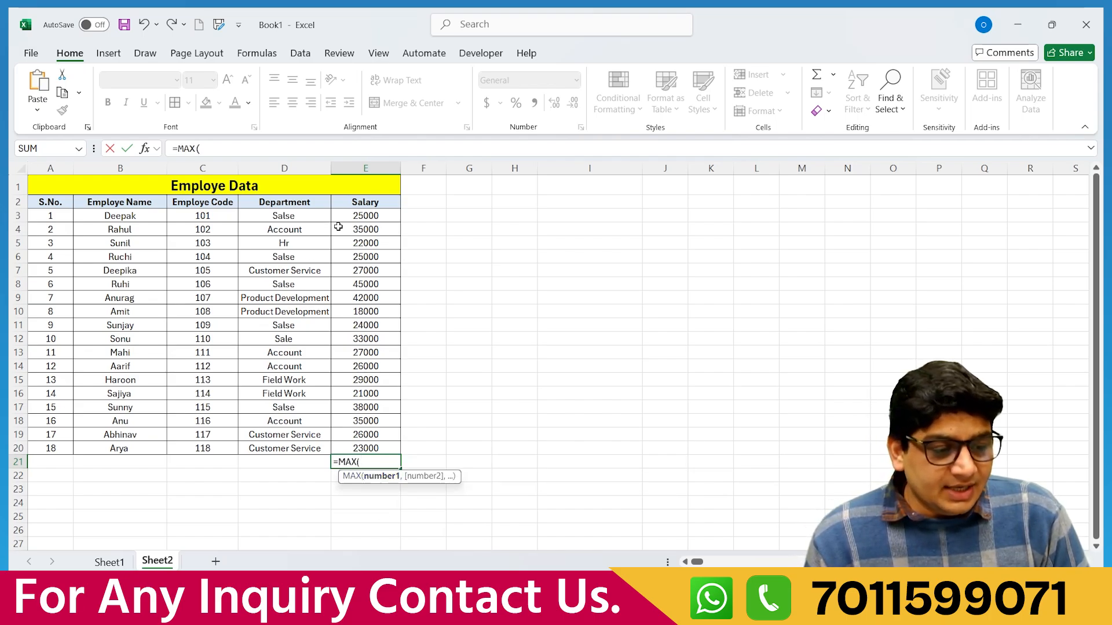
left_click_drag(351, 214, 363, 445)
key("Return")
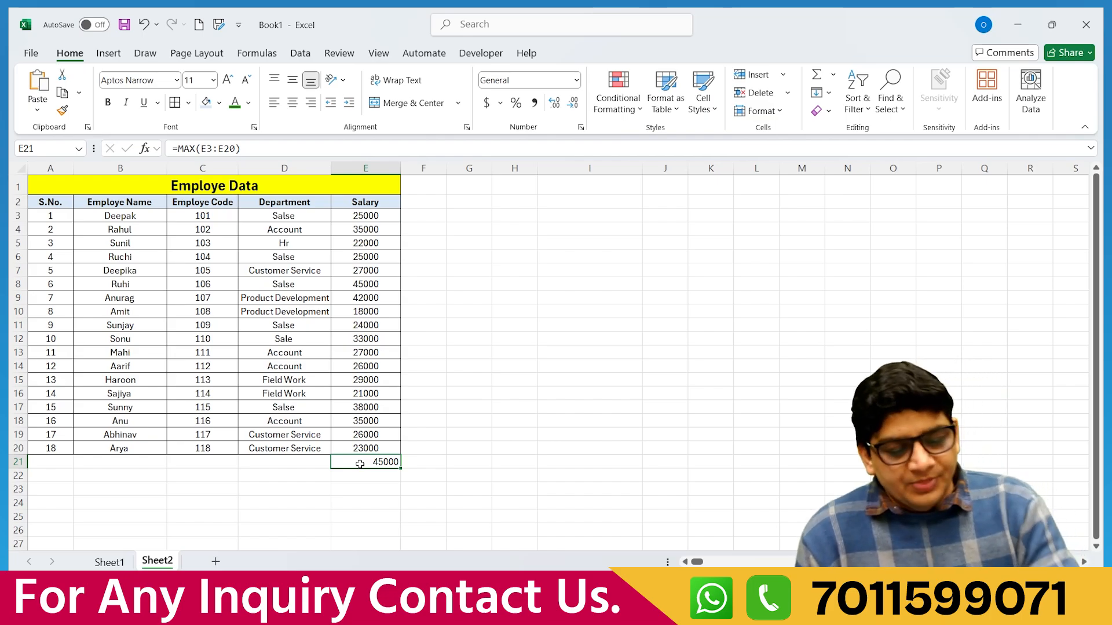
key("Delete")
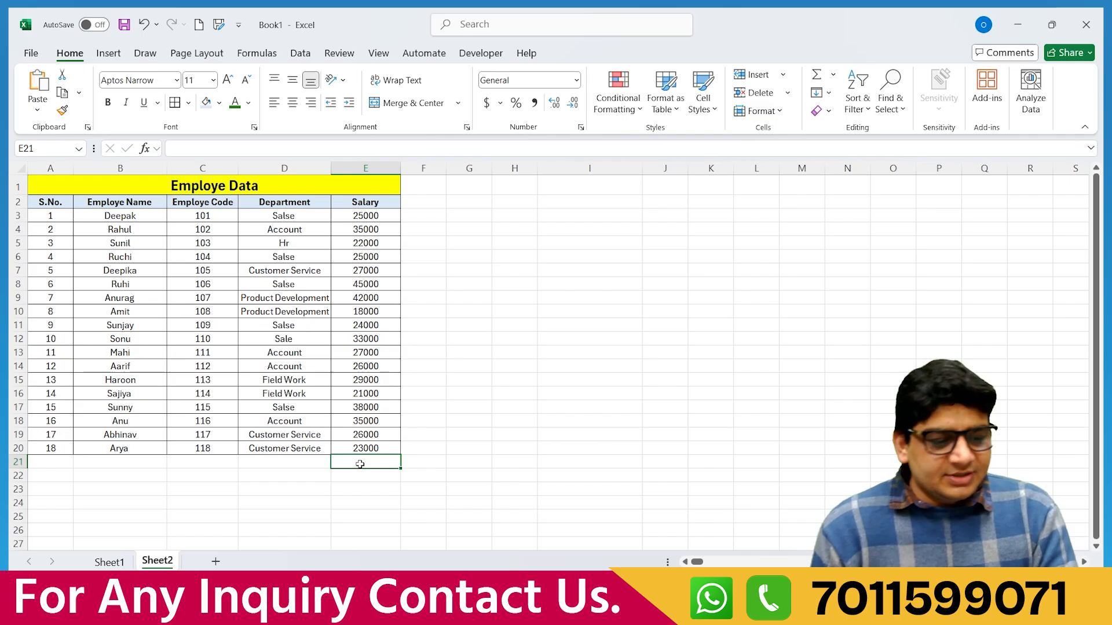
type("=")
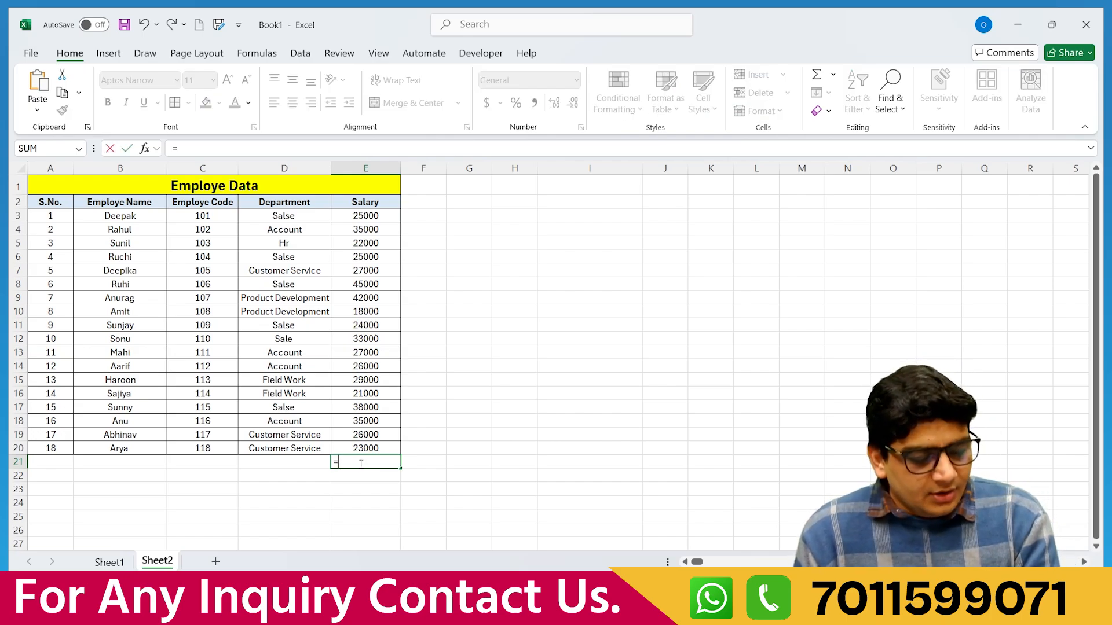
type("min")
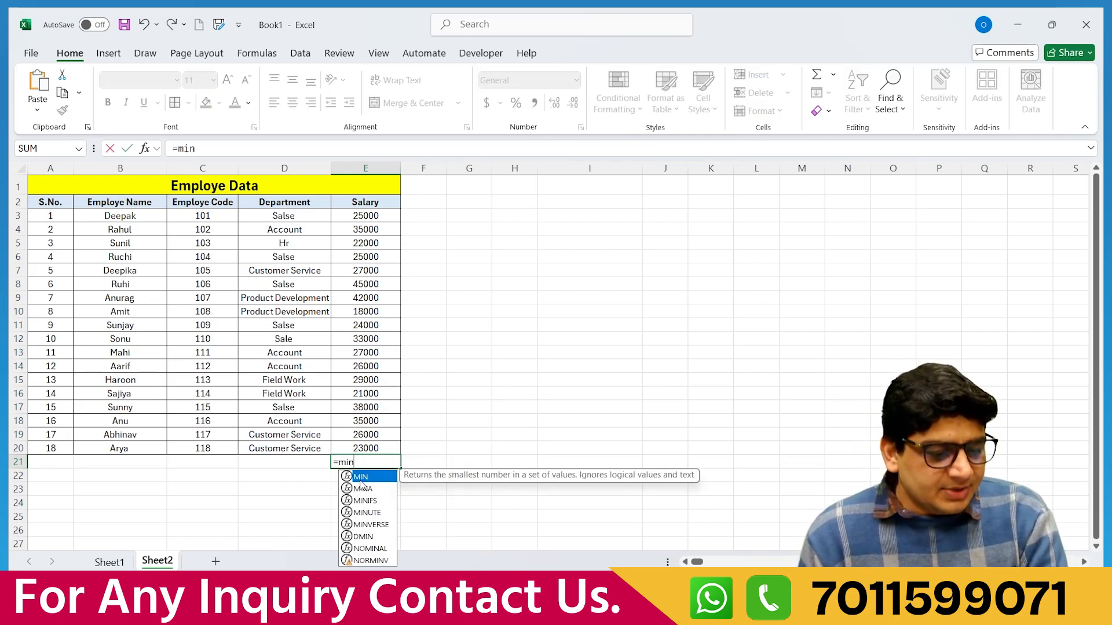
key("Tab")
left_click_drag(356, 221, 354, 449)
type(")")
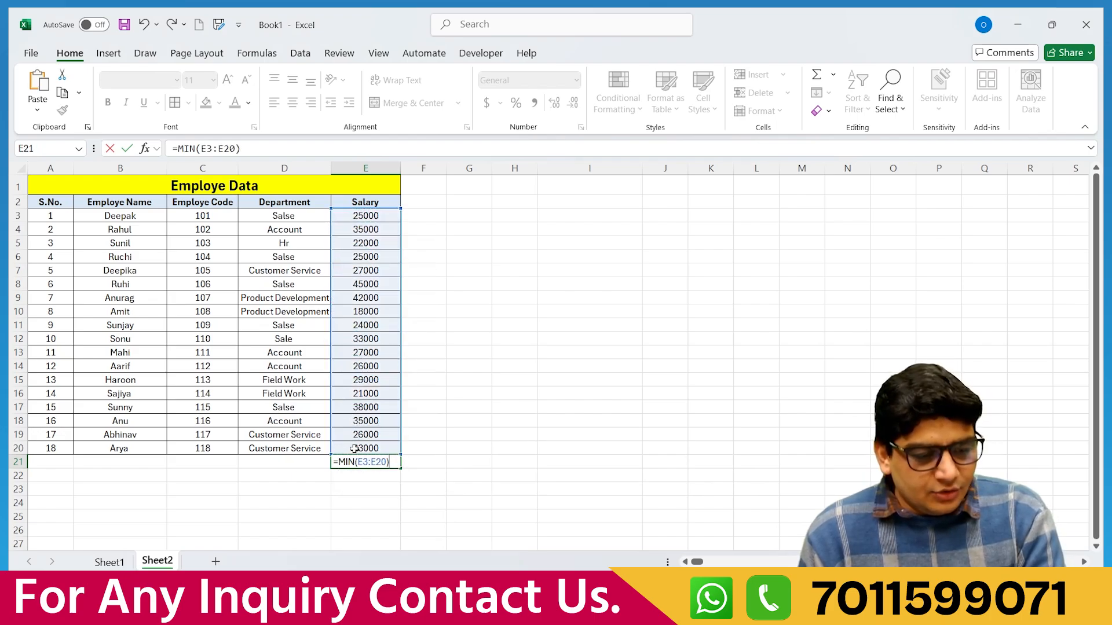
key("Return")
left_click(369, 461)
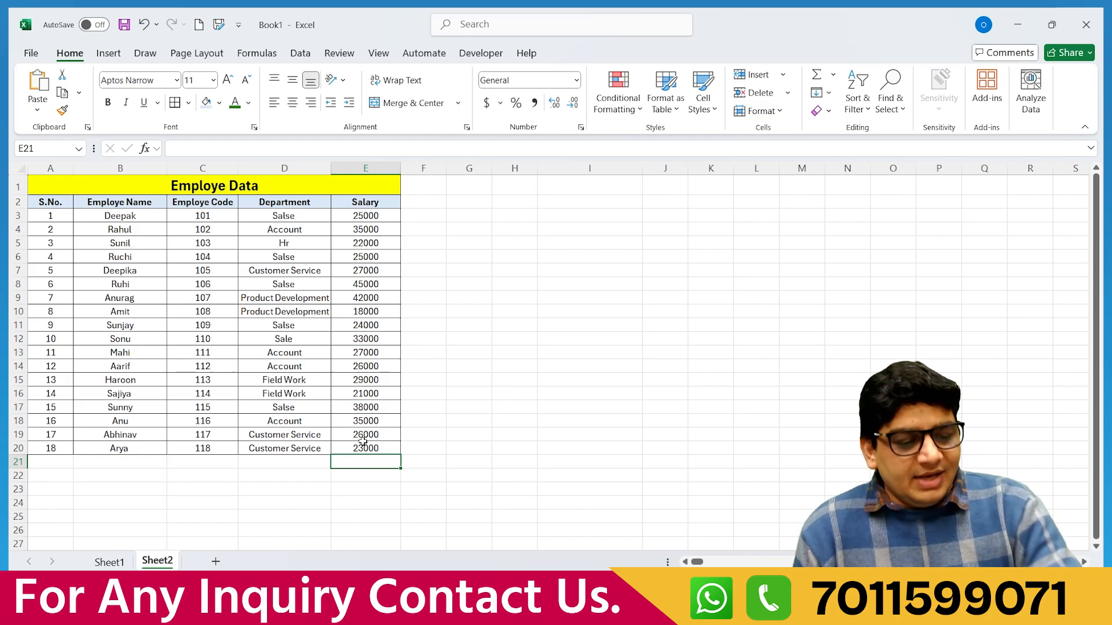
Enter =COUNT(E3:E20) in E21 to count the 18 salary entries.
left_click_drag(366, 215, 368, 449)
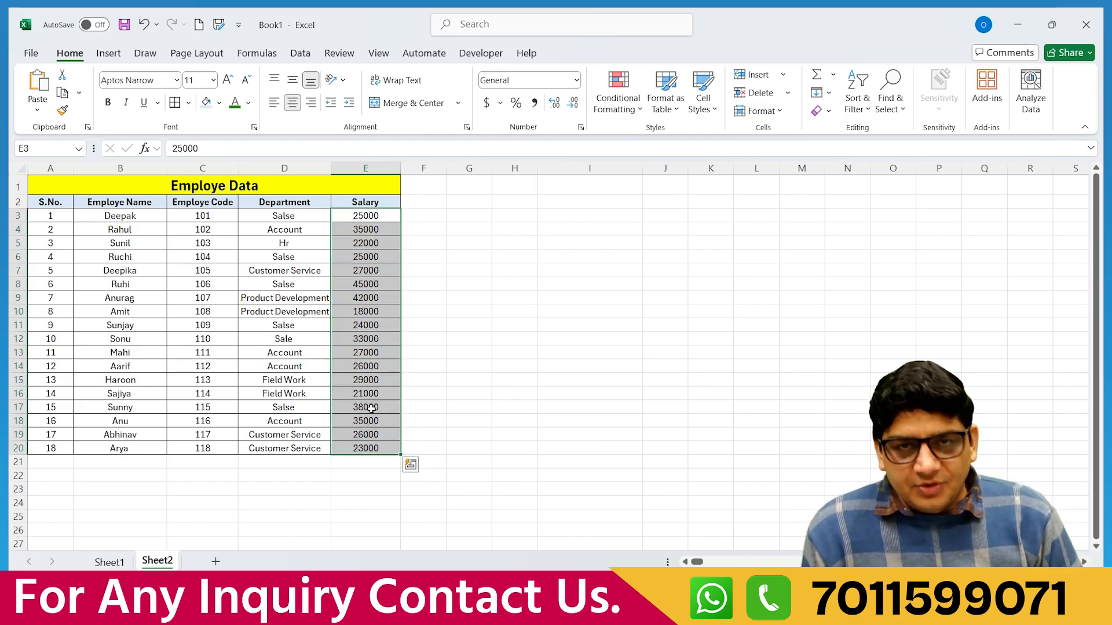
left_click(355, 463)
type("=")
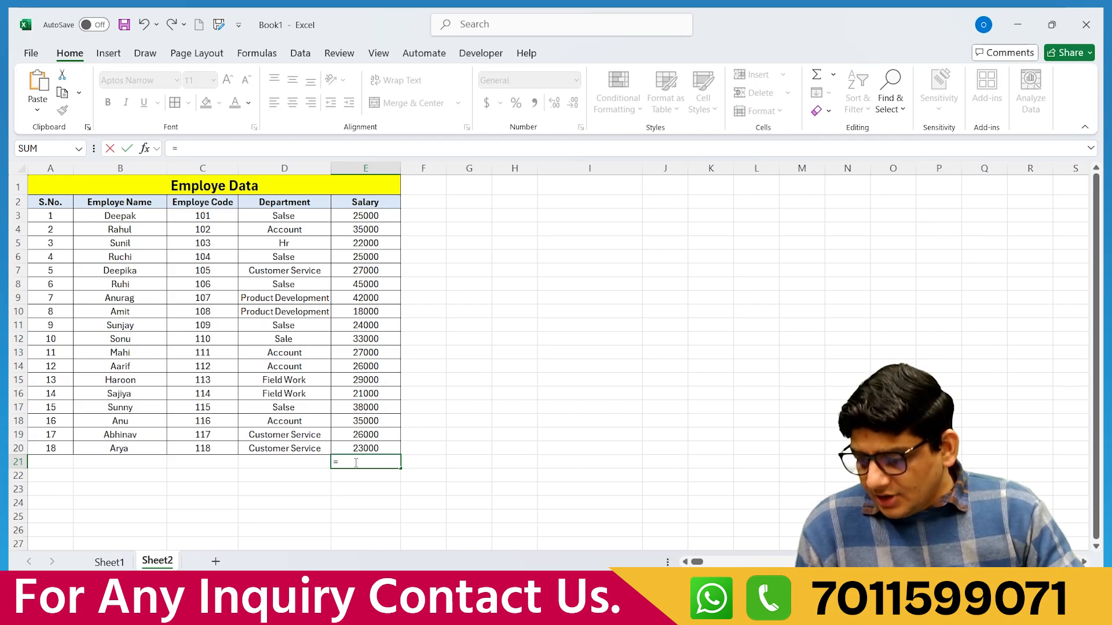
type("cou")
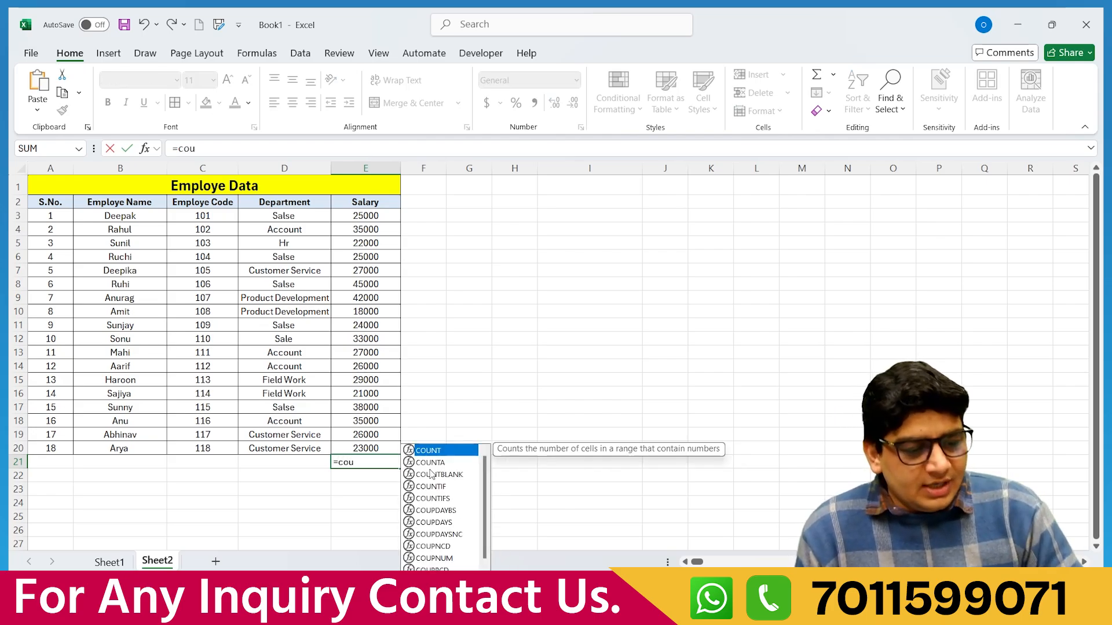
double_click(431, 452)
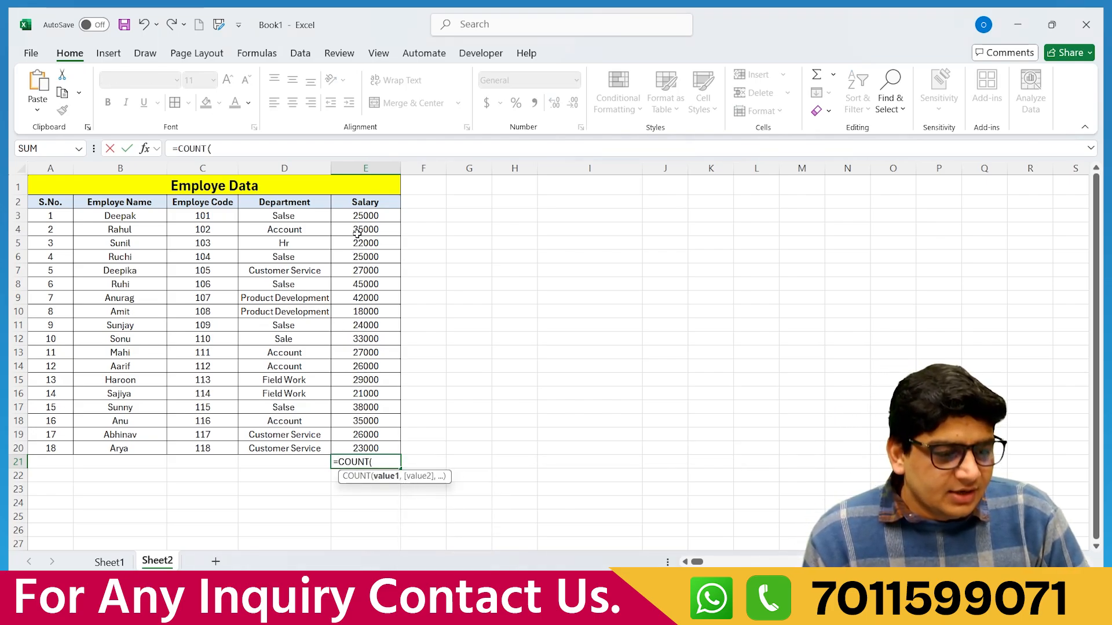
left_click_drag(359, 216, 374, 450)
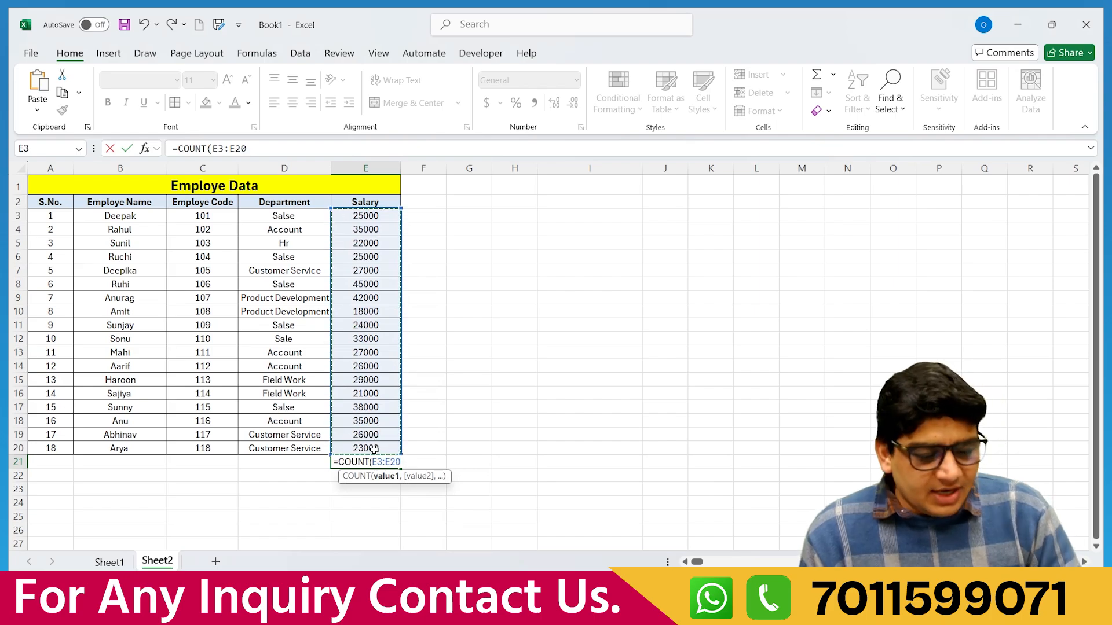
type(")")
key("Return")
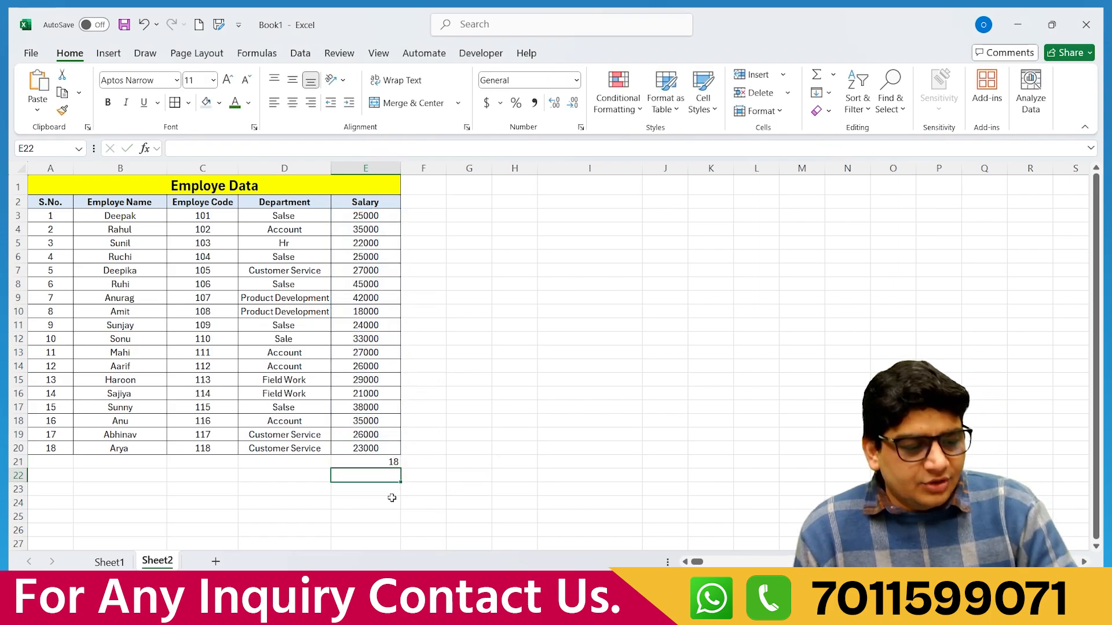
left_click(372, 459)
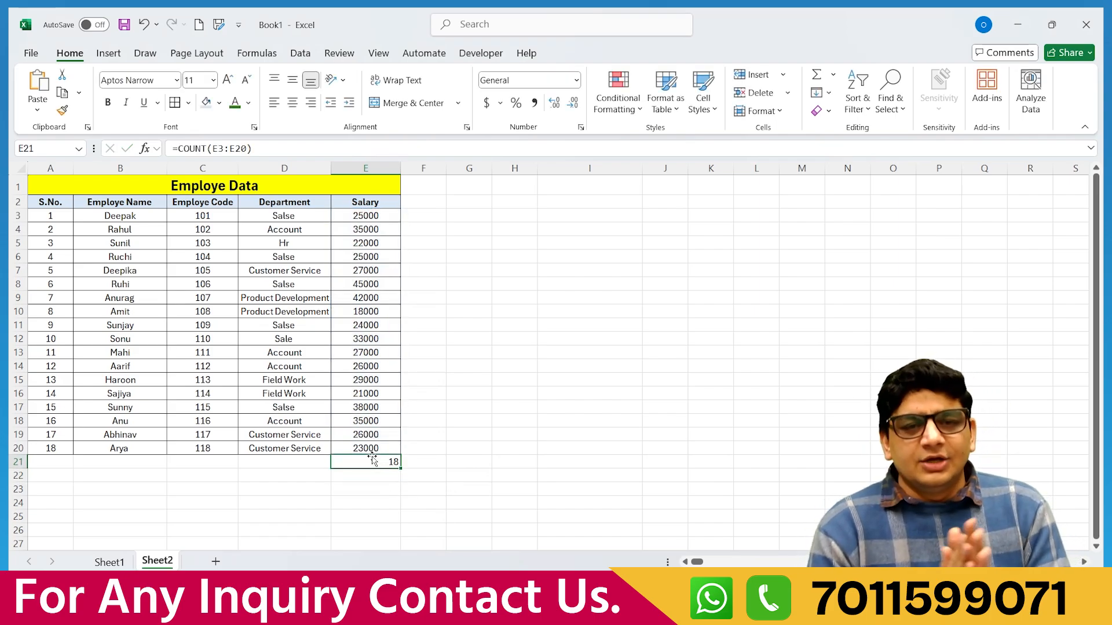
left_click(833, 75)
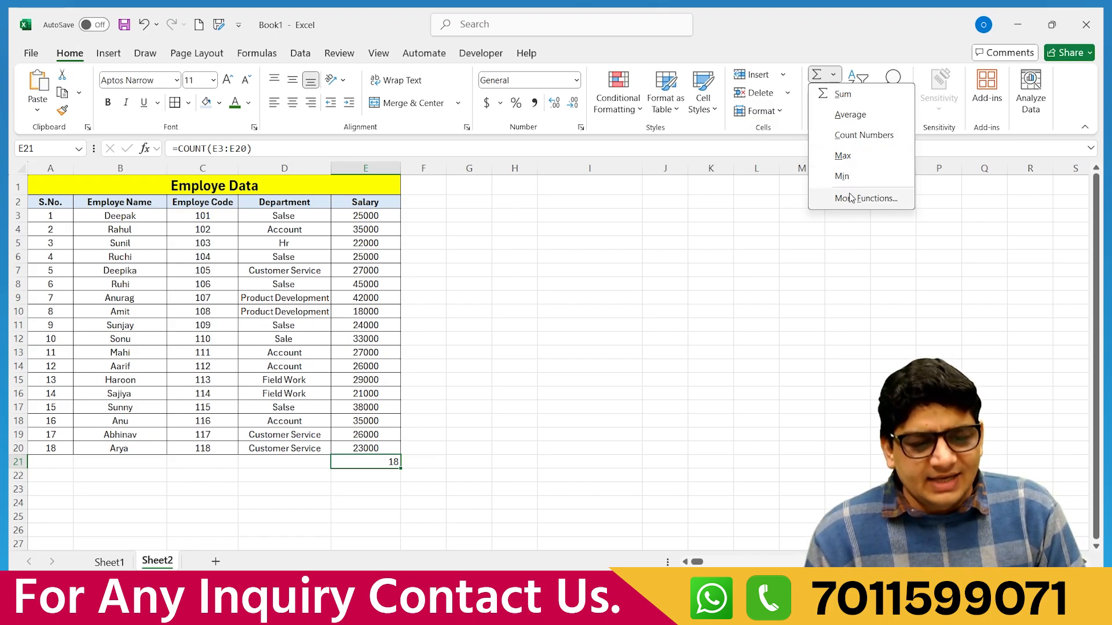
left_click(810, 275)
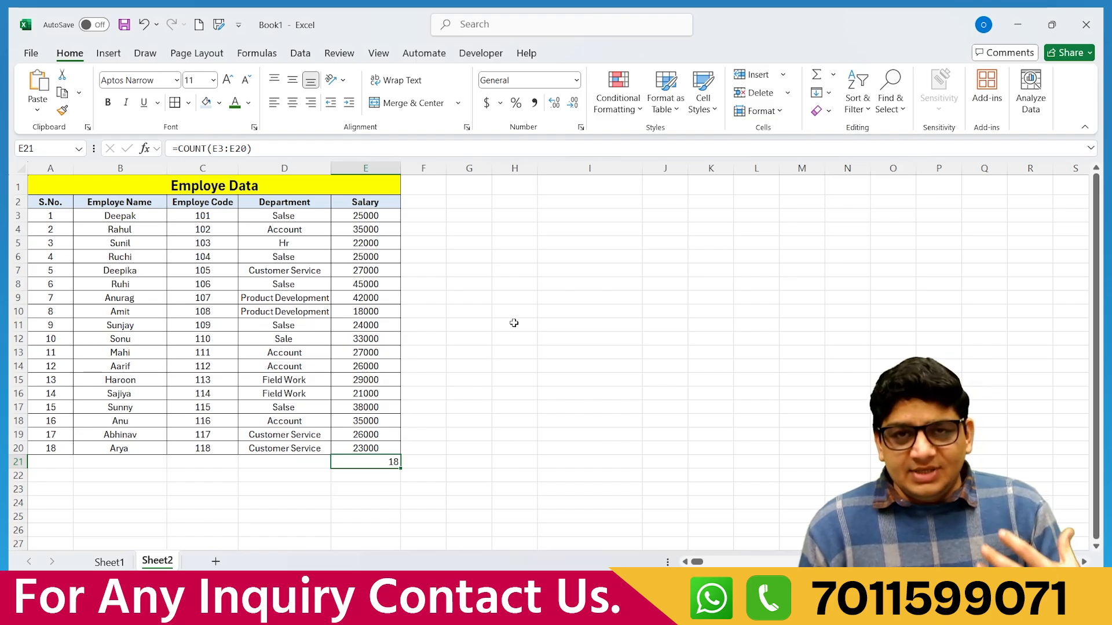
left_click(588, 214)
Enter =C3+E3 in I3 to add the first employee's code and salary.
left_click(367, 218)
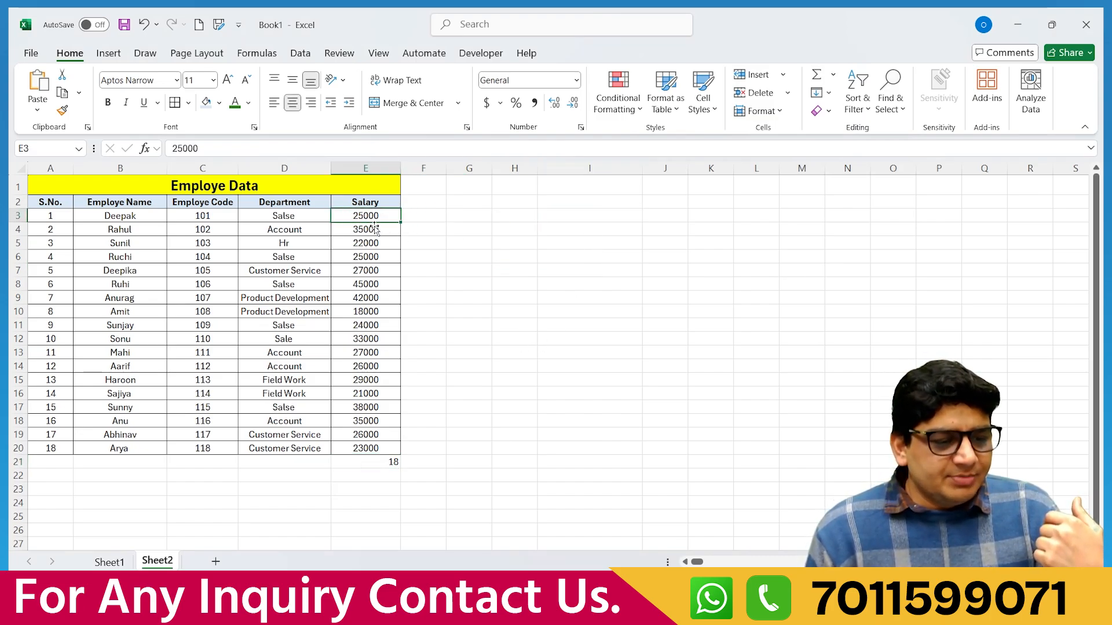
left_click(198, 216)
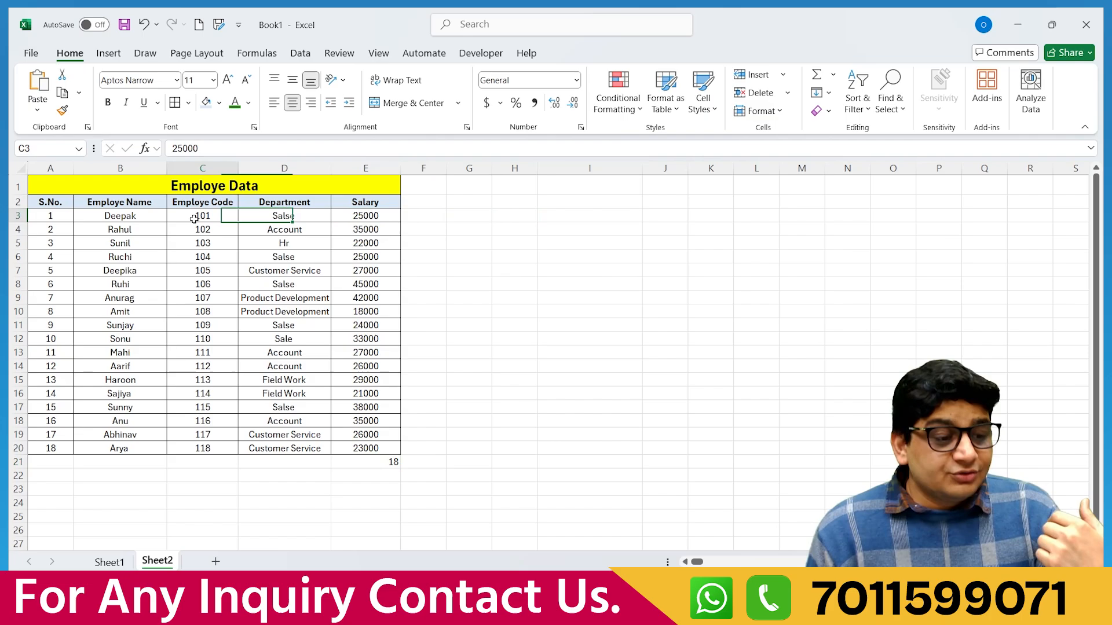
left_click(590, 214)
type("=")
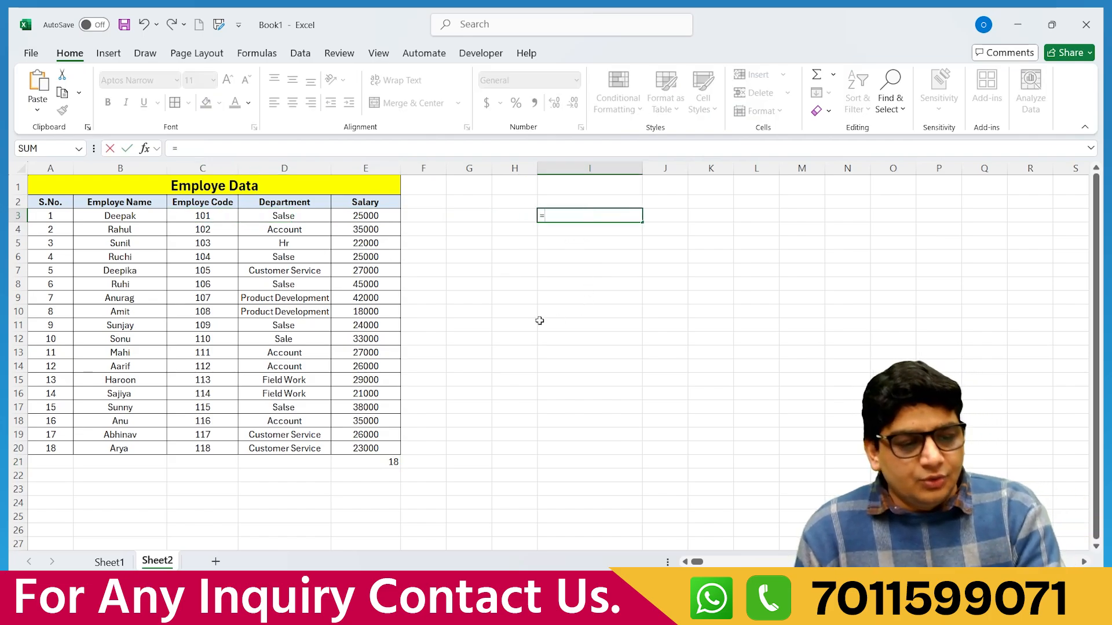
left_click(204, 218)
type("+")
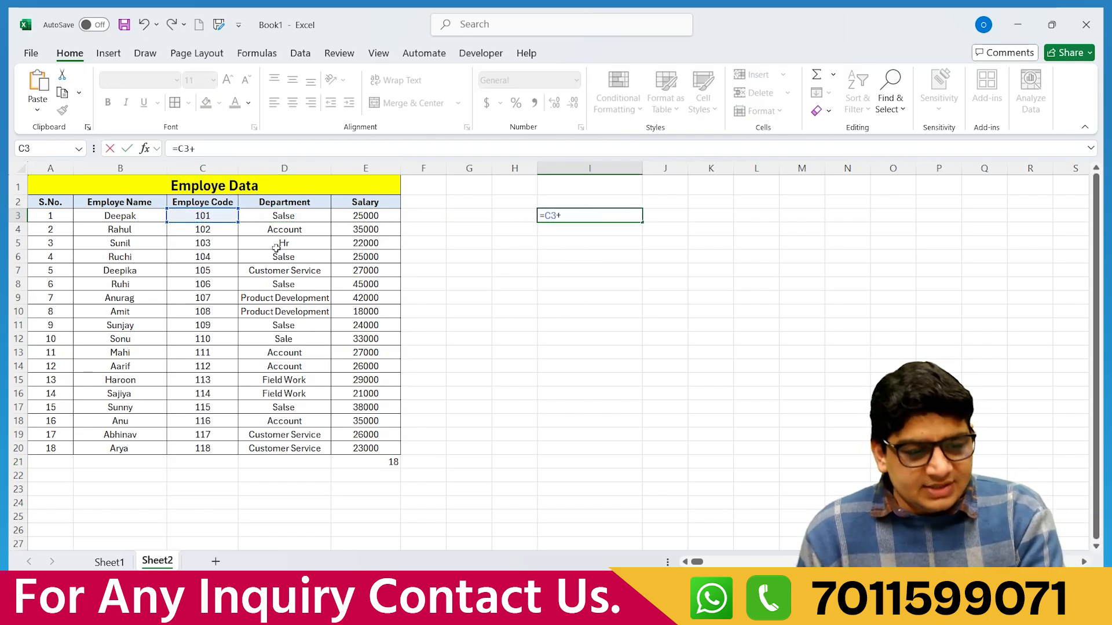
left_click(356, 213)
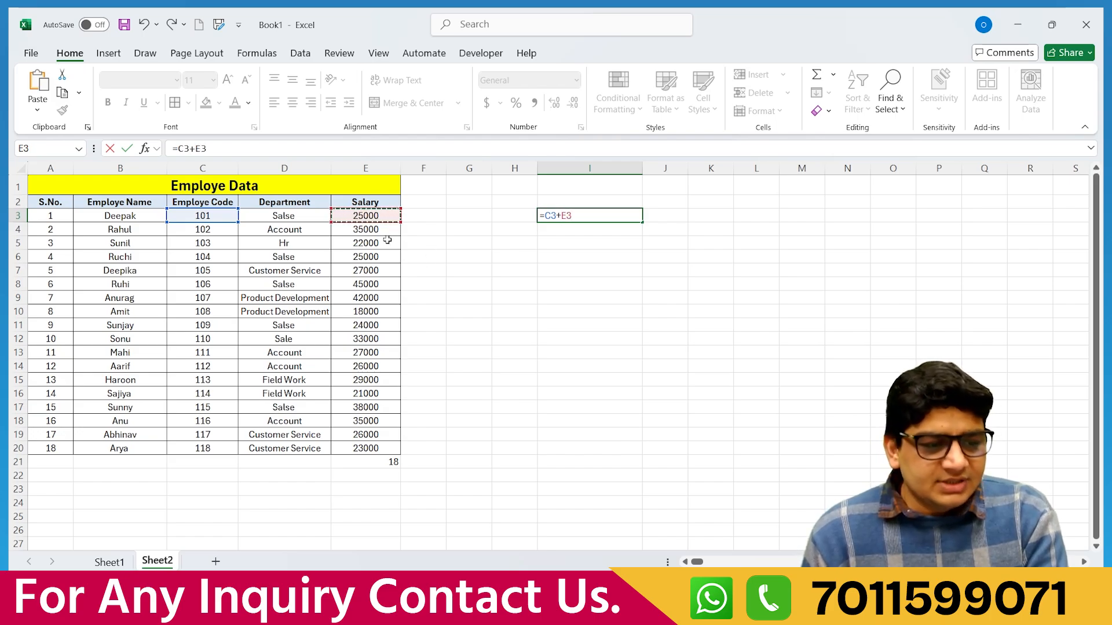
key("Return")
left_click(594, 216)
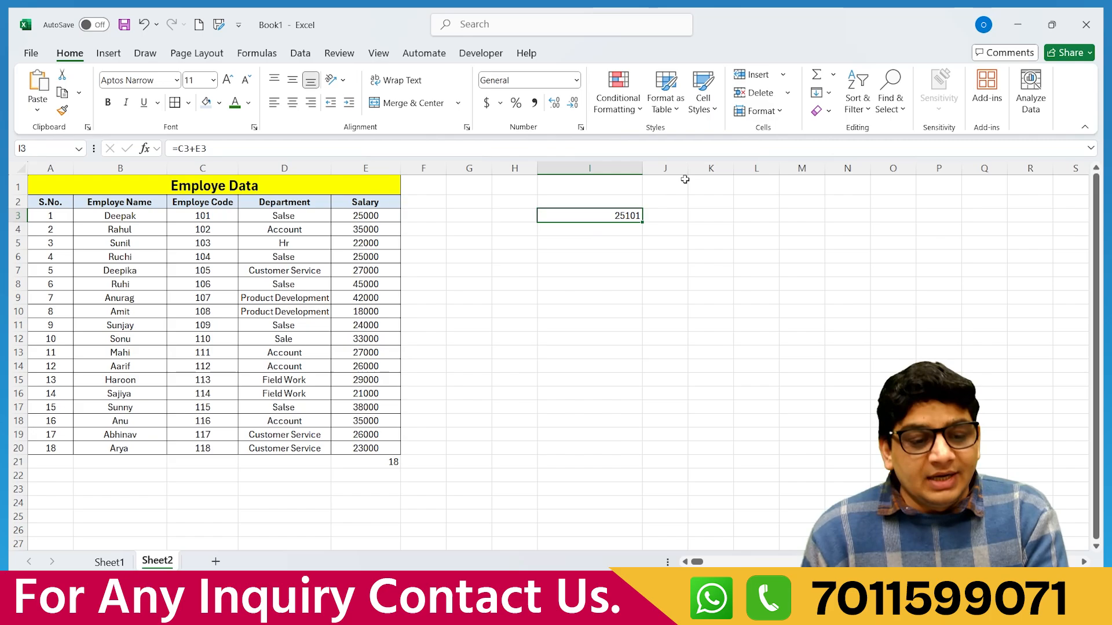
Widen column J and enter =C3*E3 in J3.
left_click_drag(689, 168, 793, 169)
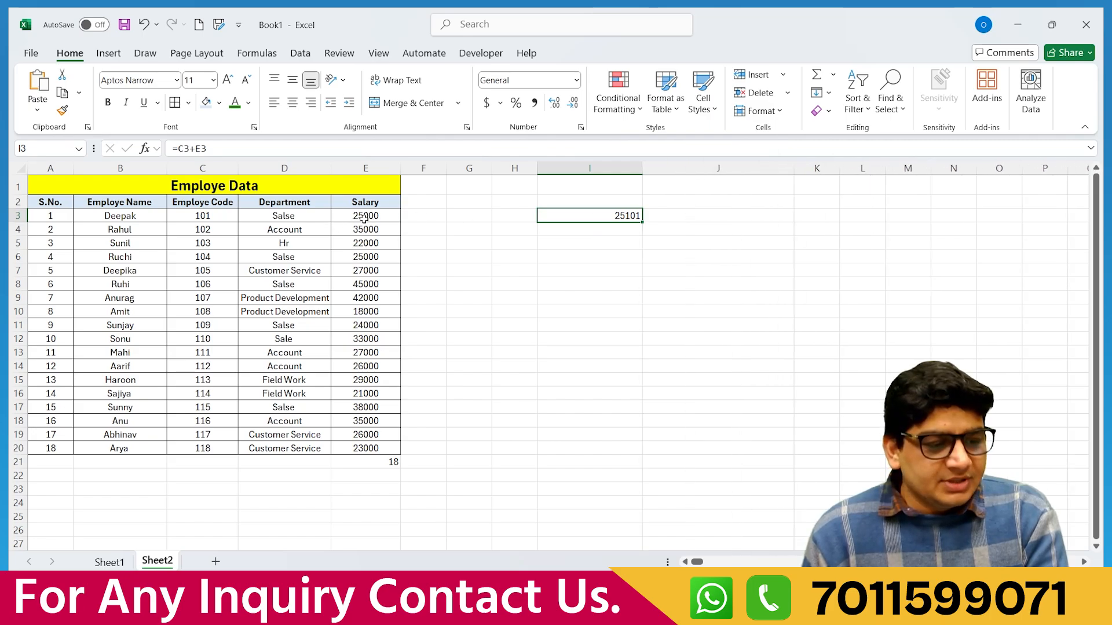
left_click(718, 213)
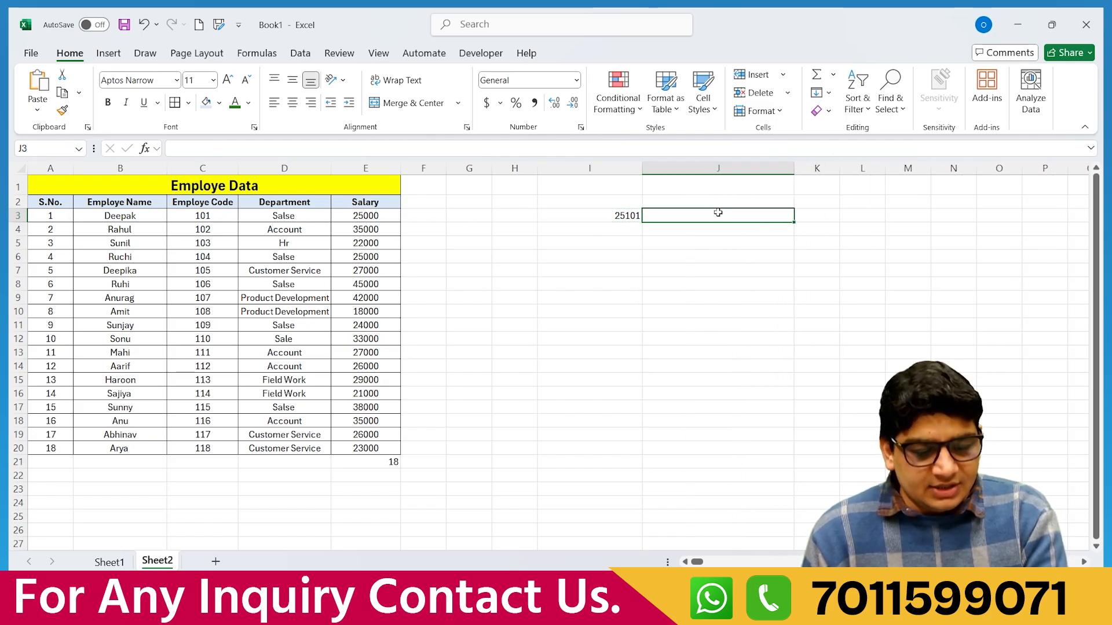
type("=")
left_click(211, 216)
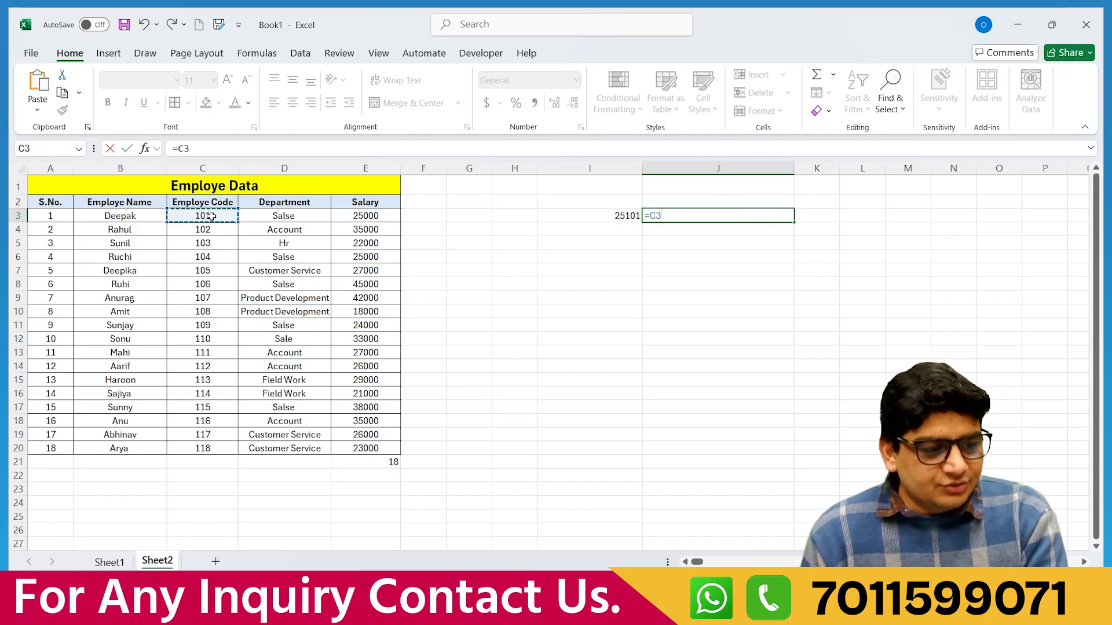
type("*")
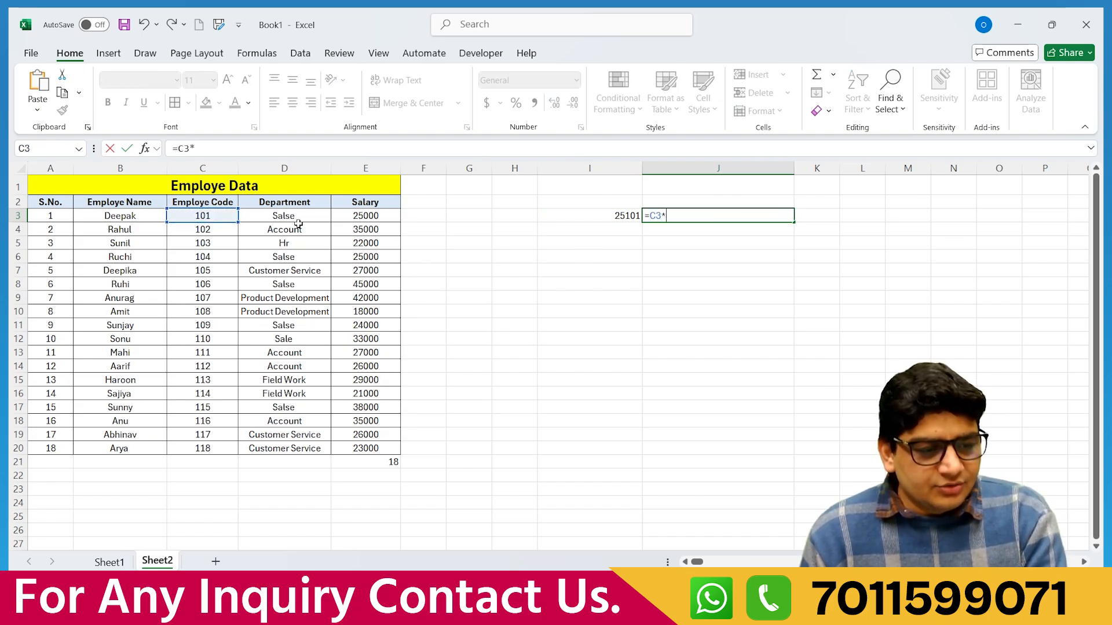
left_click(362, 219)
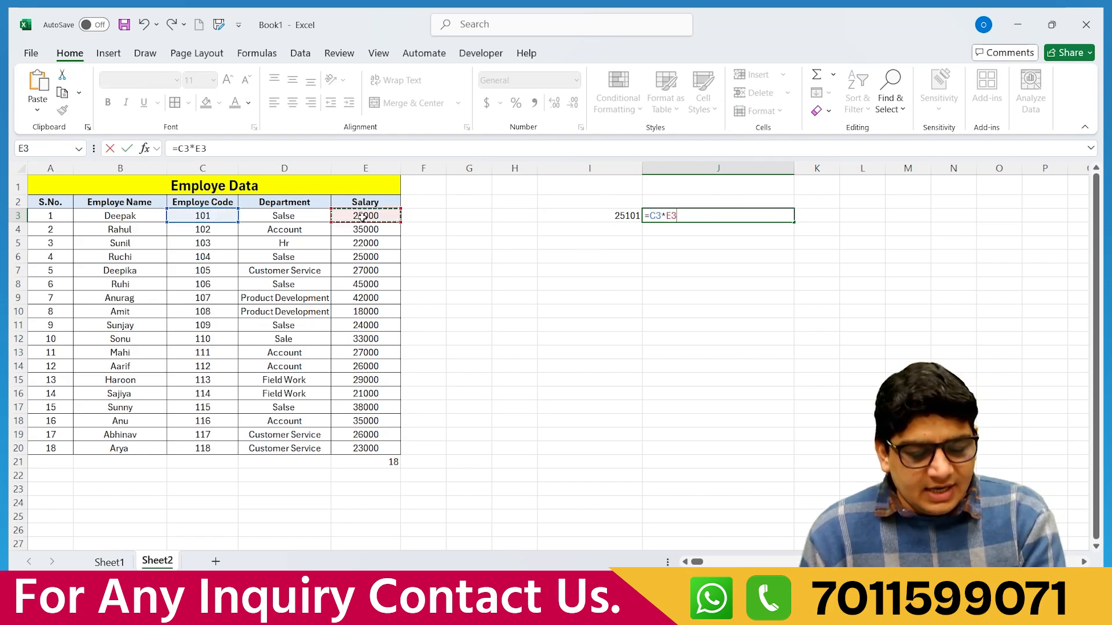
key("Return")
left_click(724, 214)
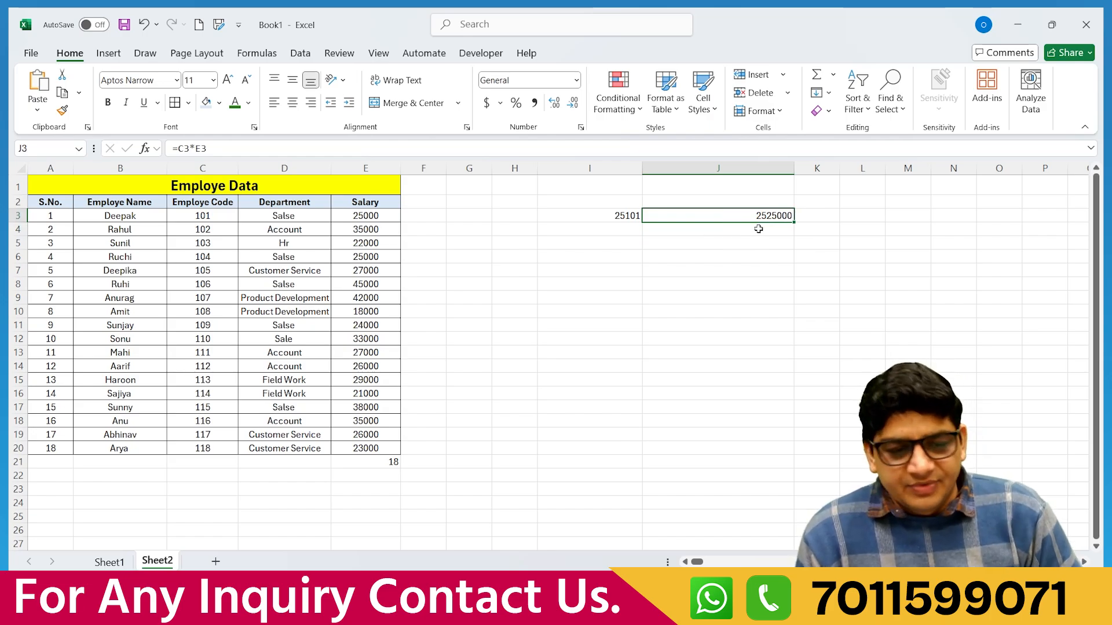
Widen column K and enter =E3/C3 in K3.
left_click_drag(845, 173, 938, 174)
left_click(841, 214)
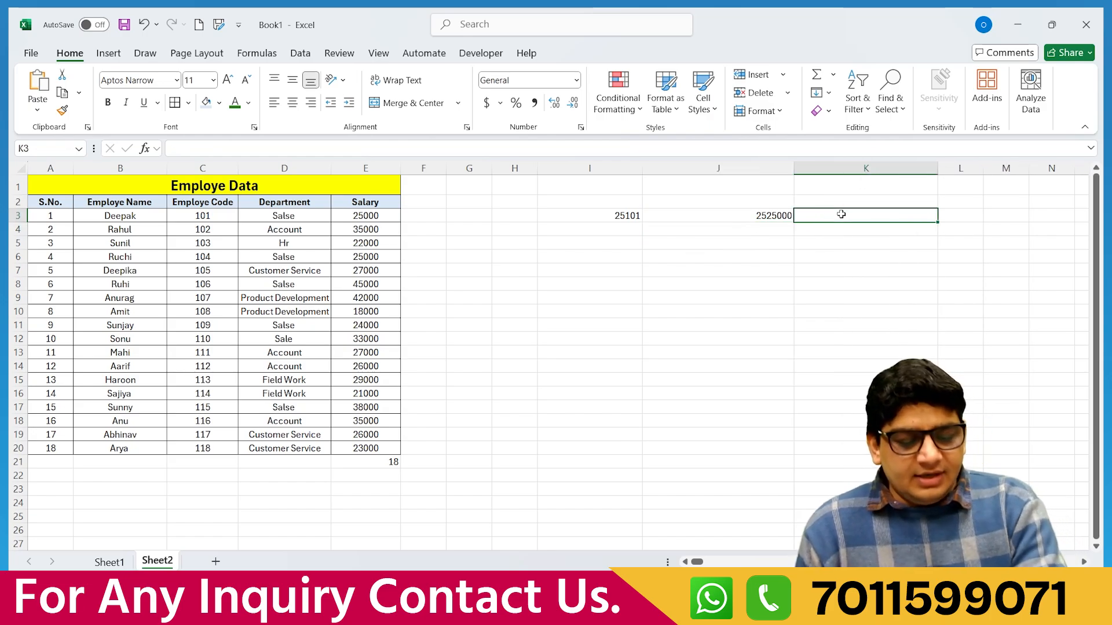
type("=")
left_click(376, 212)
type("/")
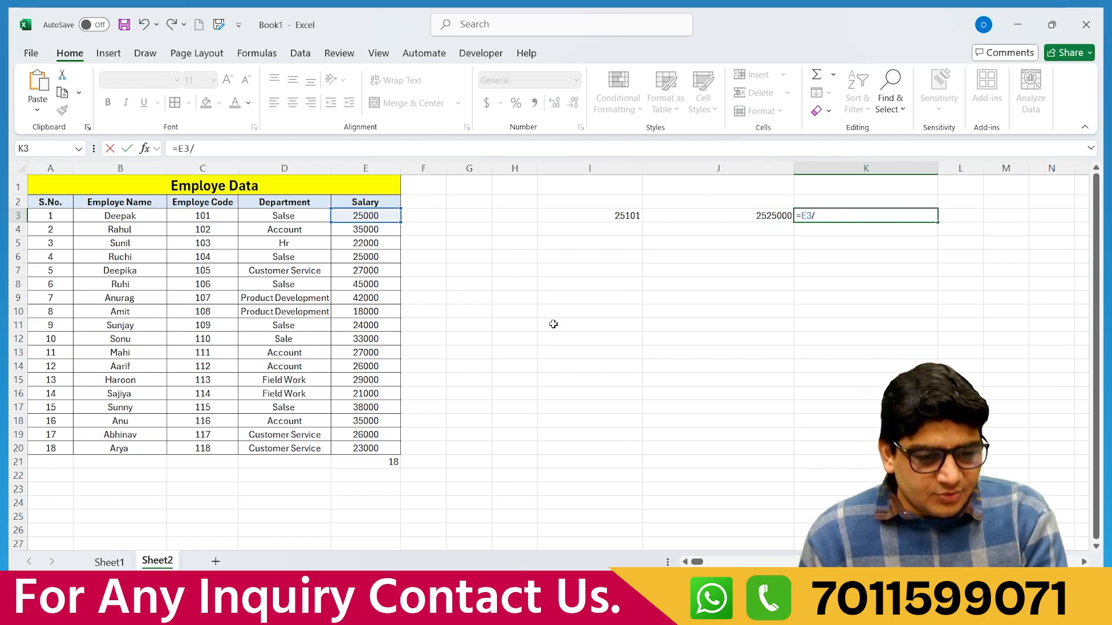
left_click(201, 215)
key("Return")
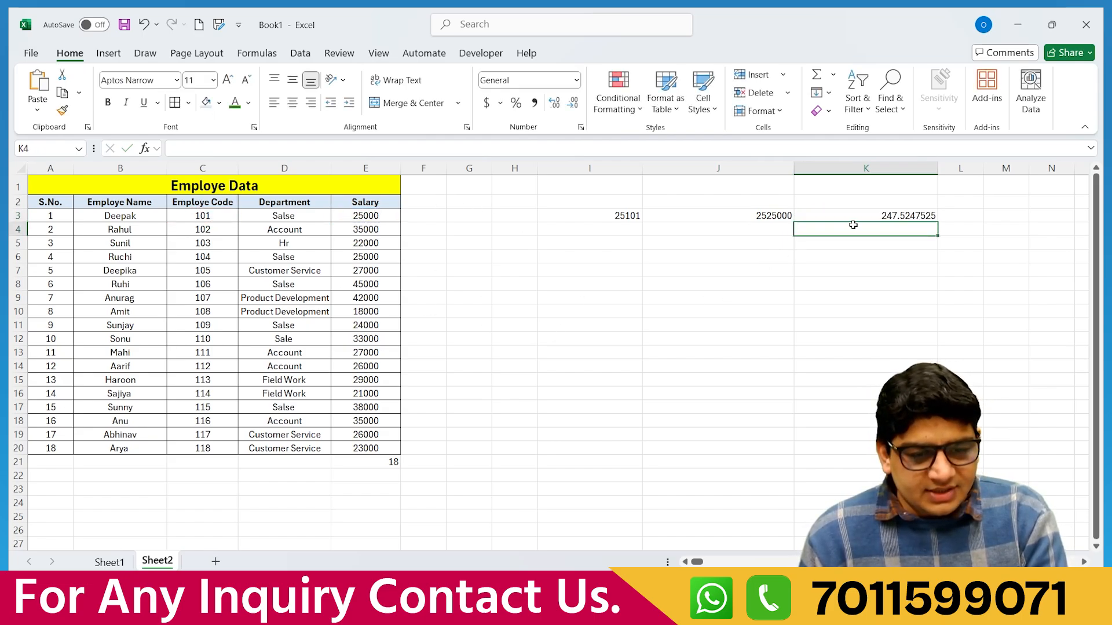
left_click(857, 216)
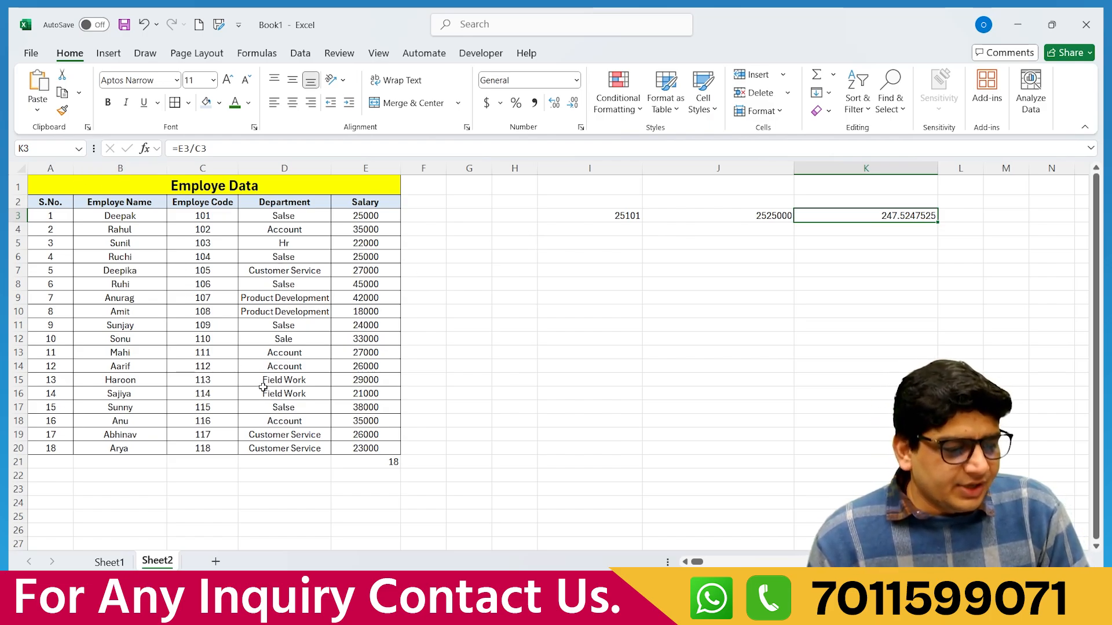
Select the Employe Data table A1:E20, then open the File menu and return to the sheet.
left_click(269, 297)
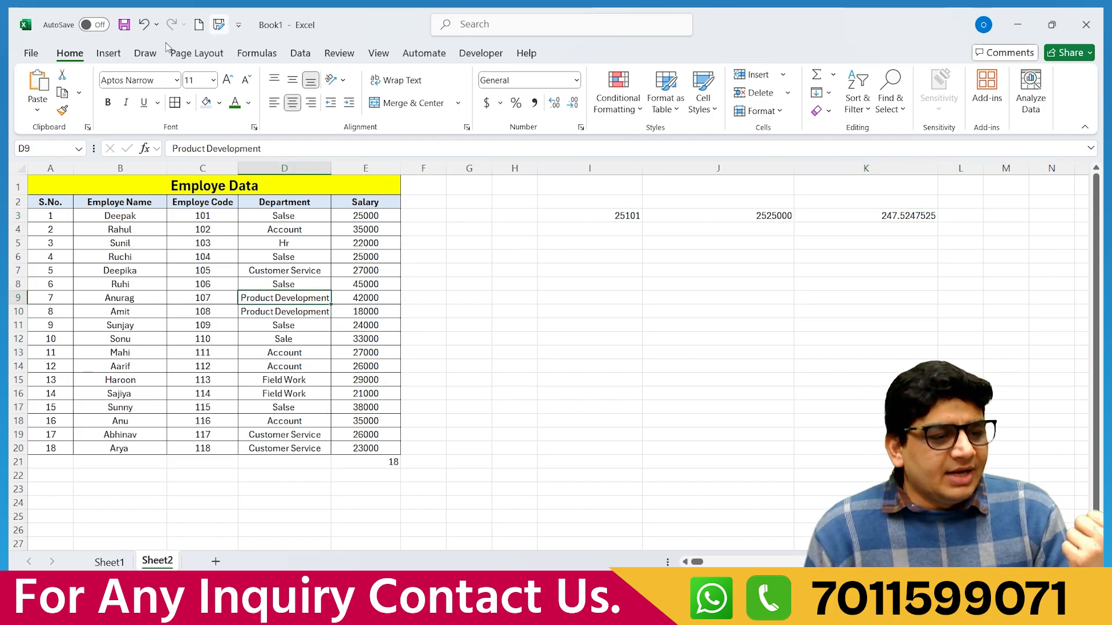
left_click(220, 366)
left_click_drag(127, 191, 341, 455)
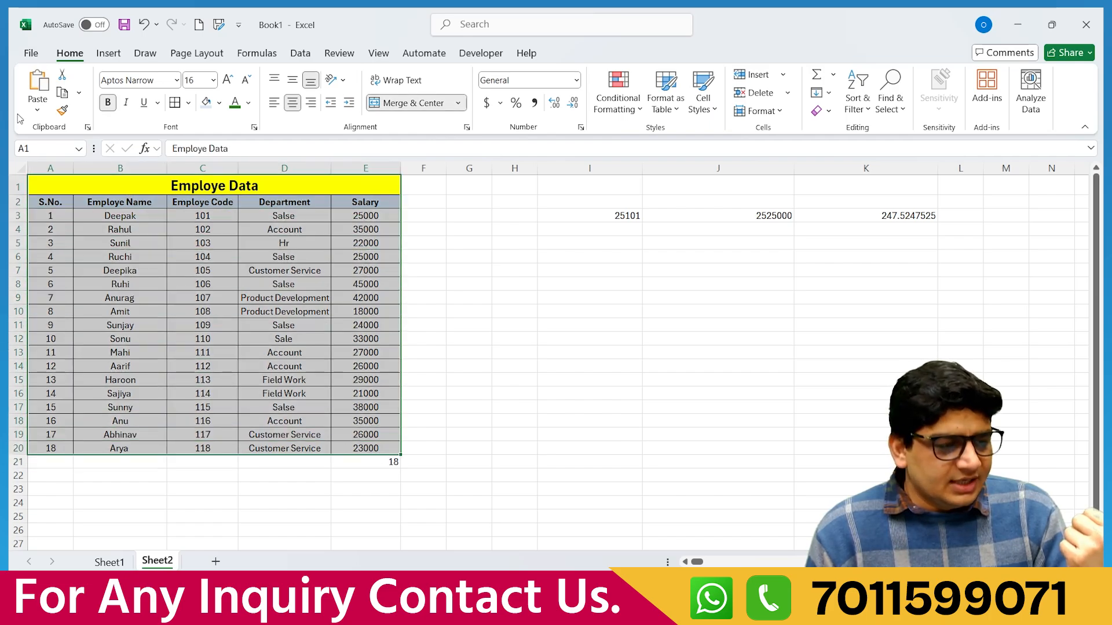
left_click(29, 53)
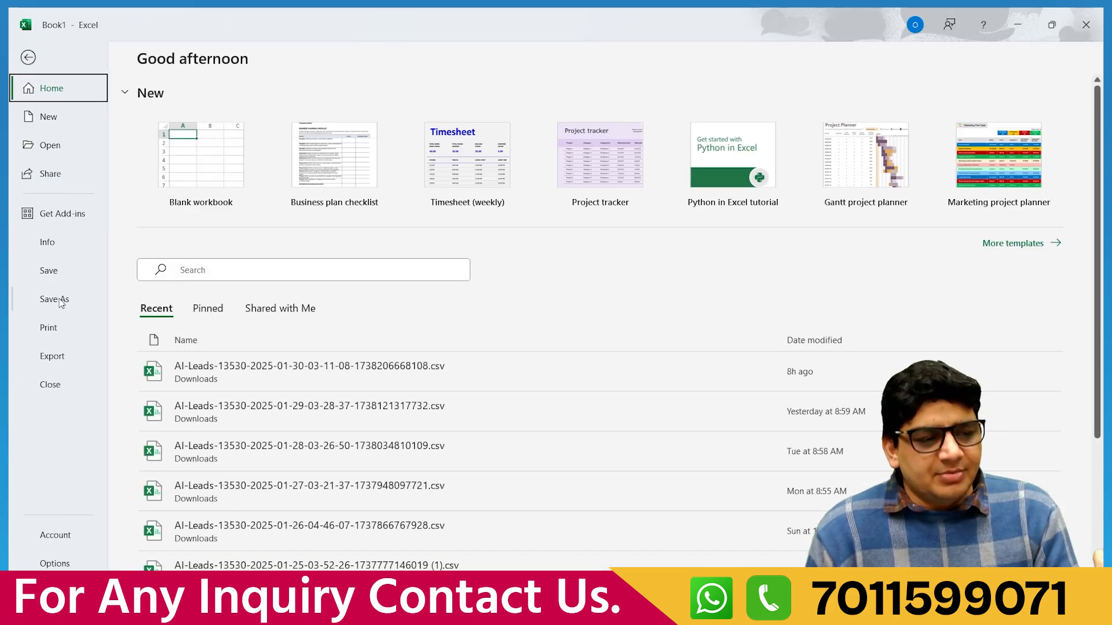
left_click(29, 58)
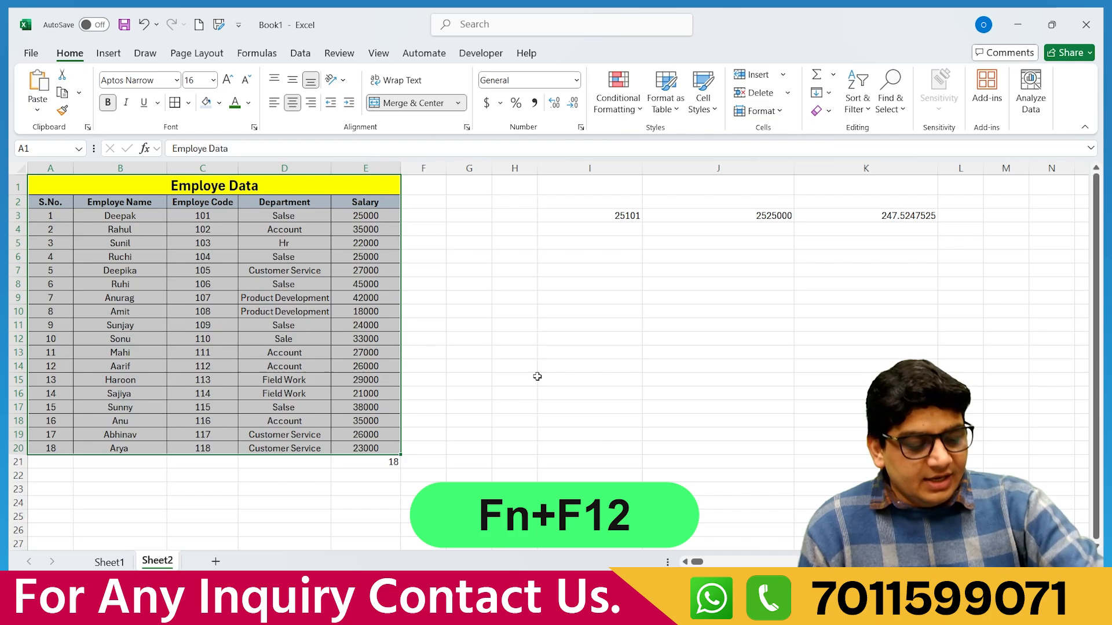
In Save As, name the file 'Day 02 Excel Data' as an Excel Workbook (*.xlsx).
key("F12")
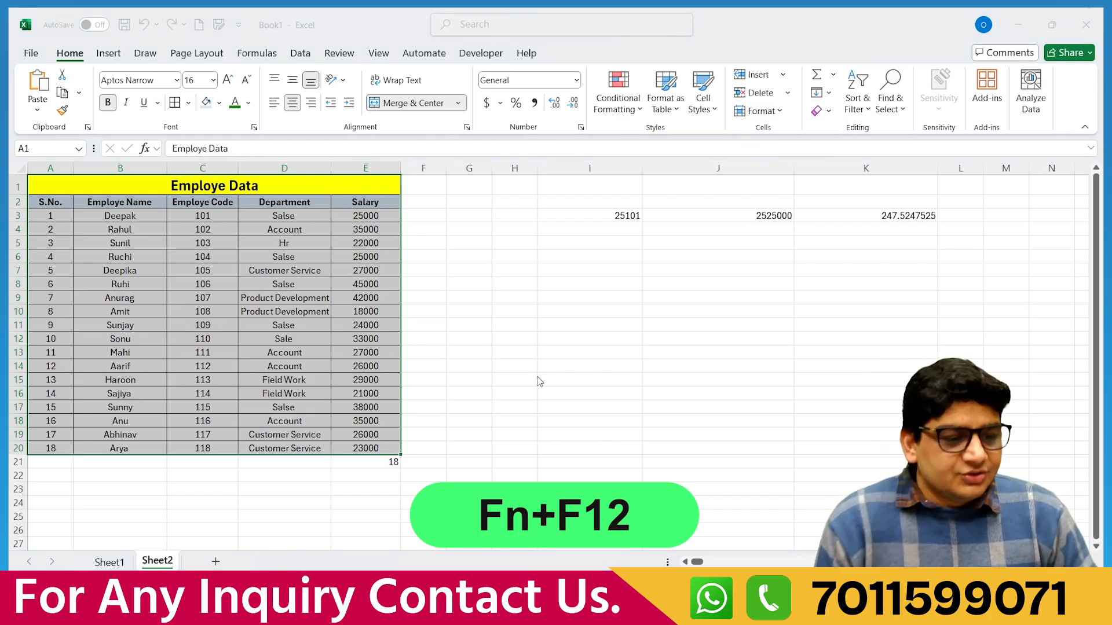
left_click_drag(385, 26, 571, 67)
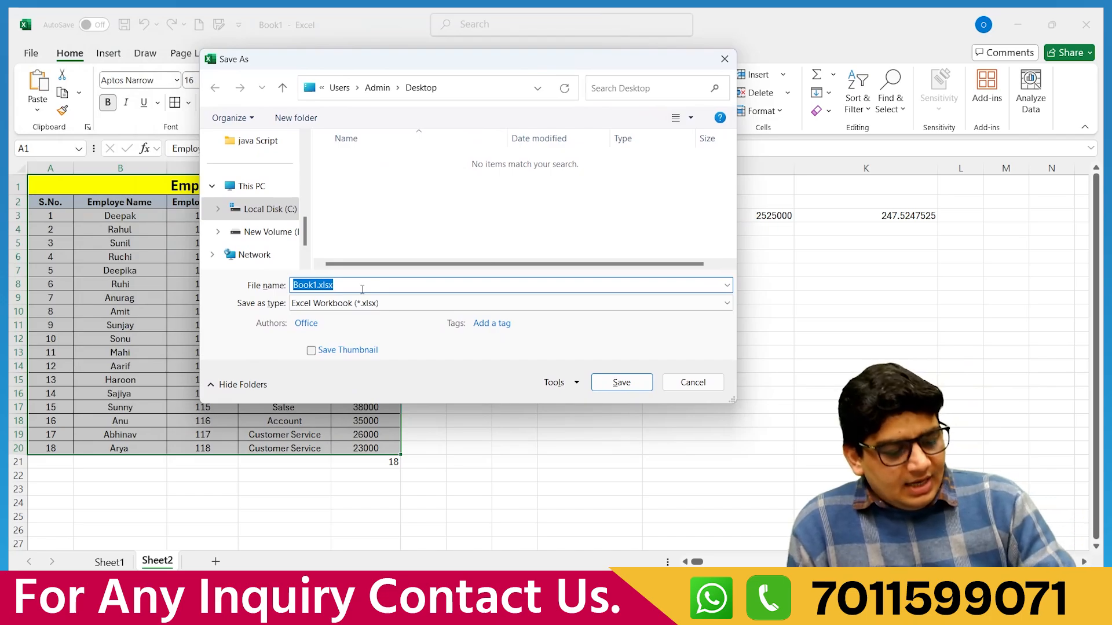
type("Day")
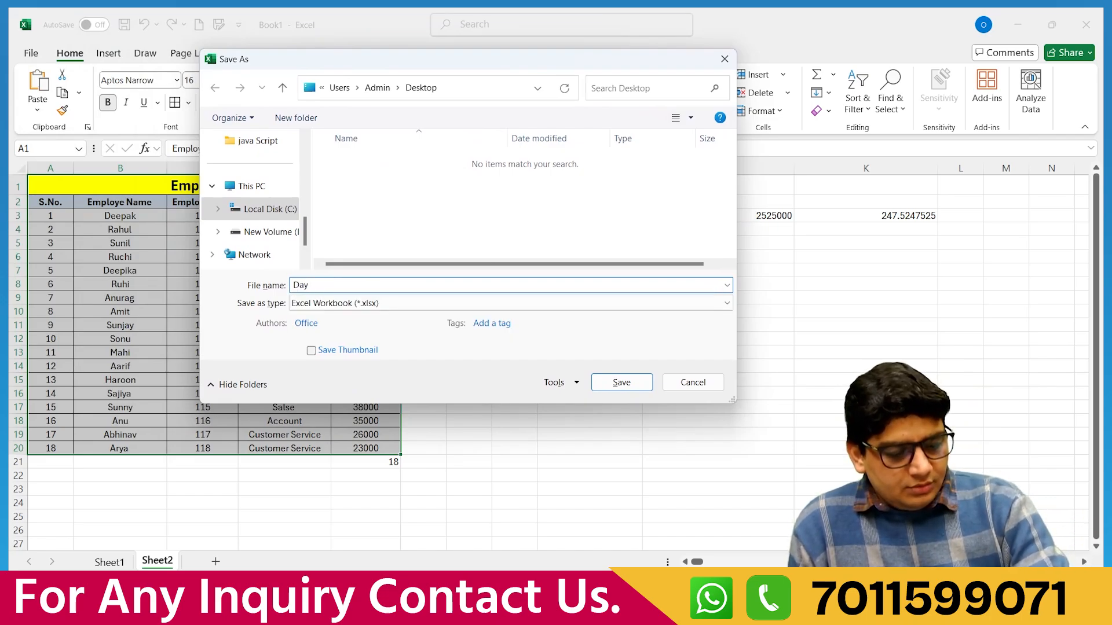
type(" 02 Exce")
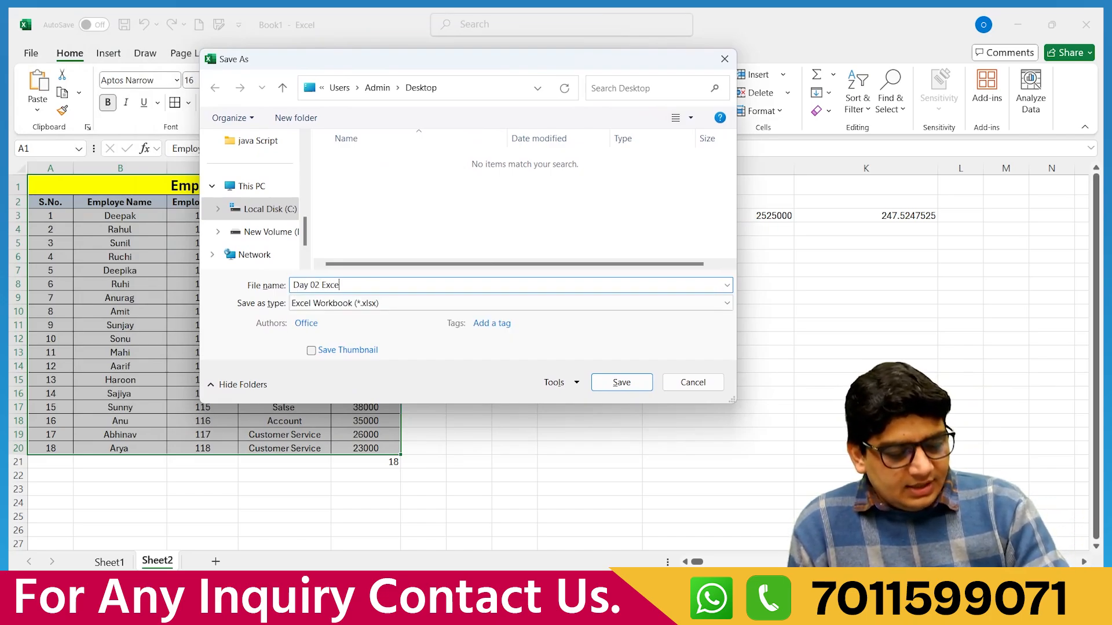
type("l Data")
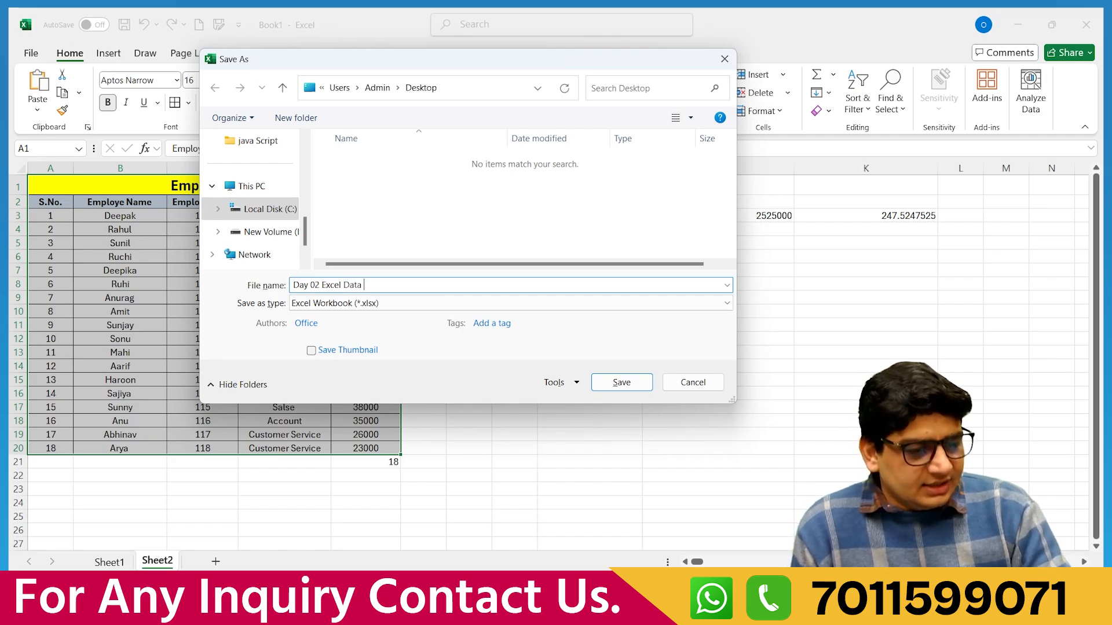
left_click(377, 304)
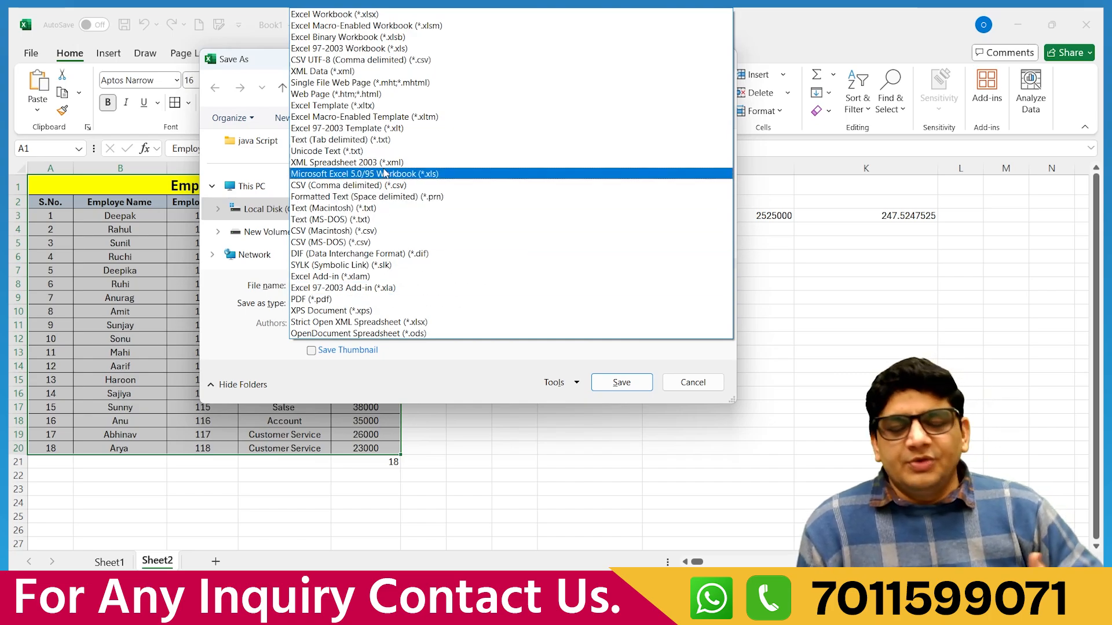
left_click(384, 15)
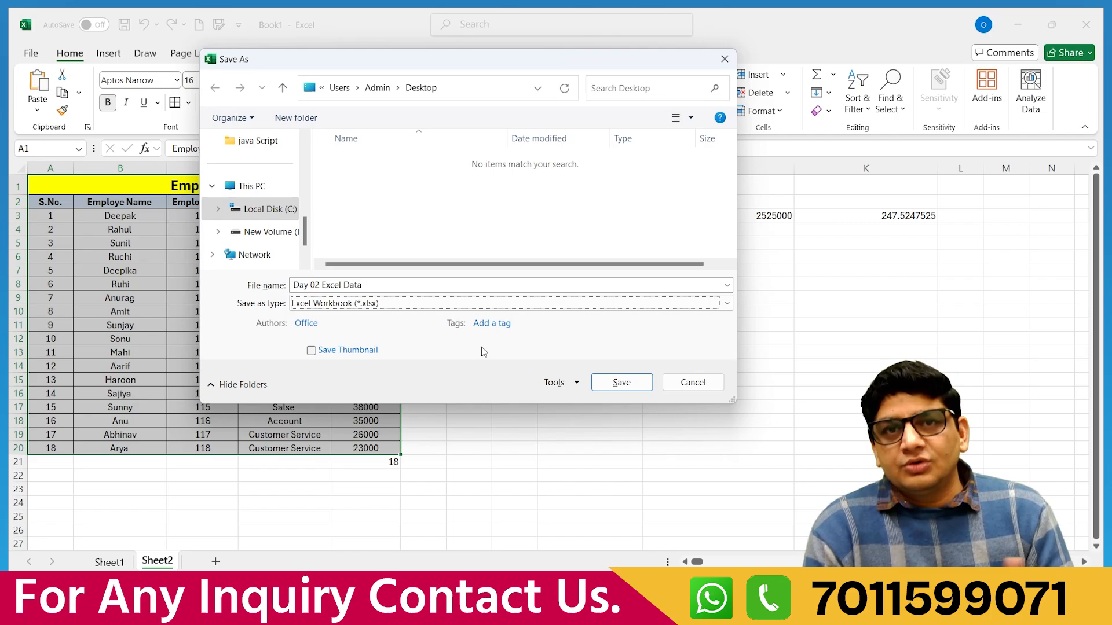
Set and confirm a password to open and a password to modify in General Options.
left_click(569, 383)
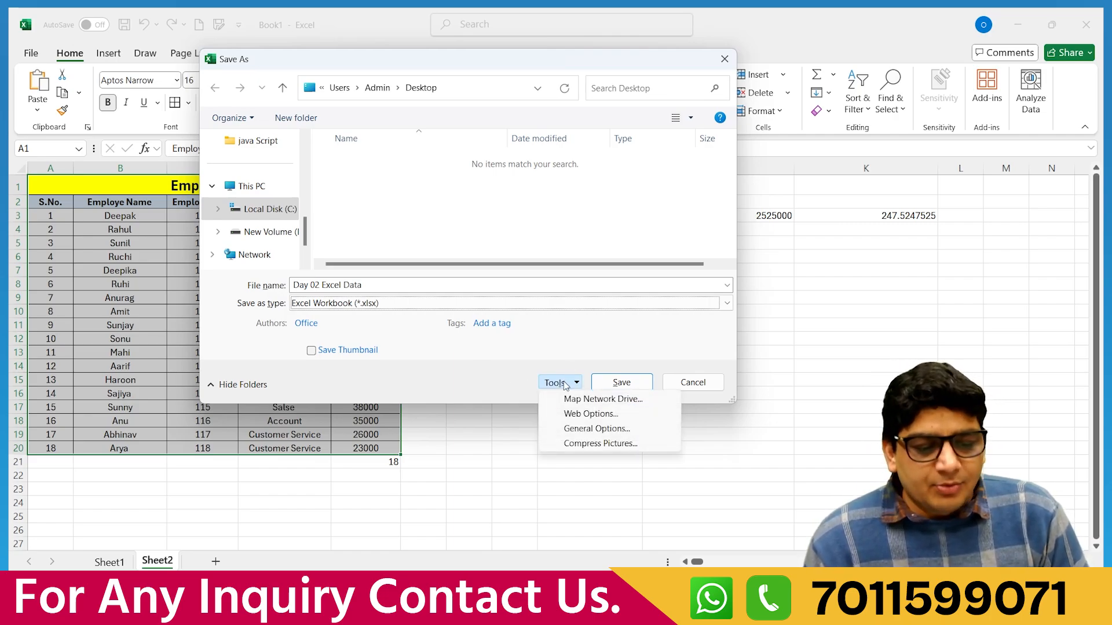
left_click(577, 429)
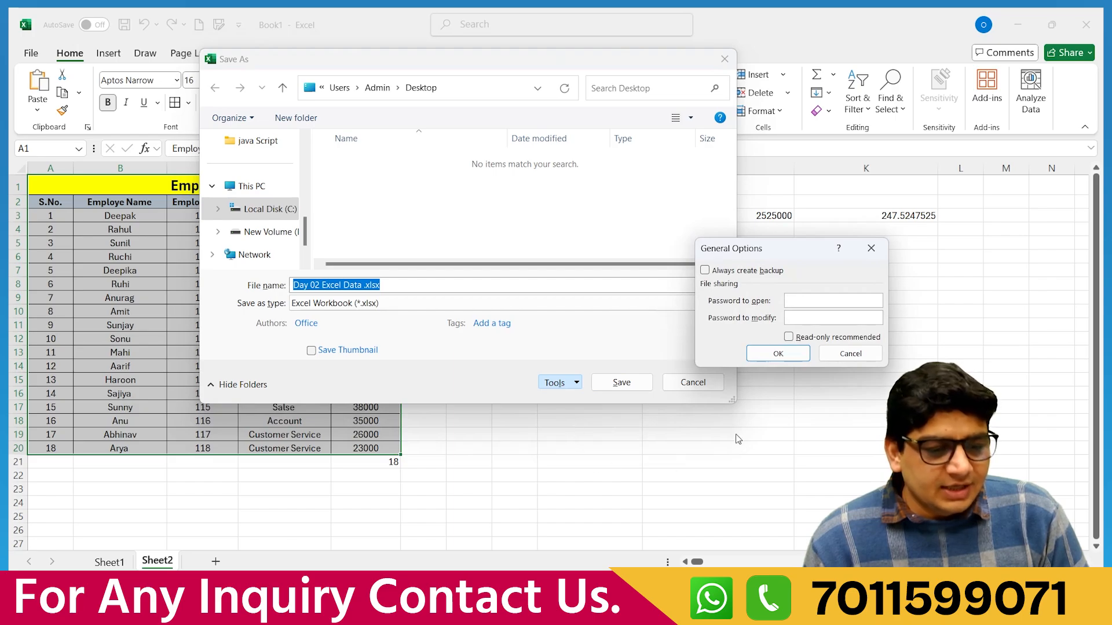
left_click_drag(797, 255, 520, 191)
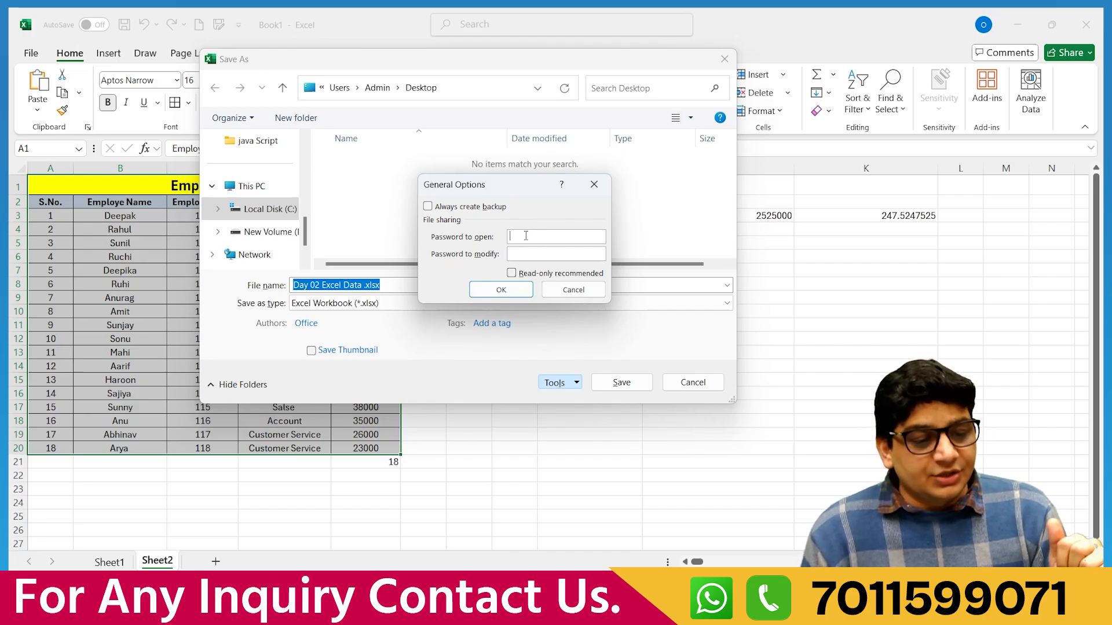
type("123")
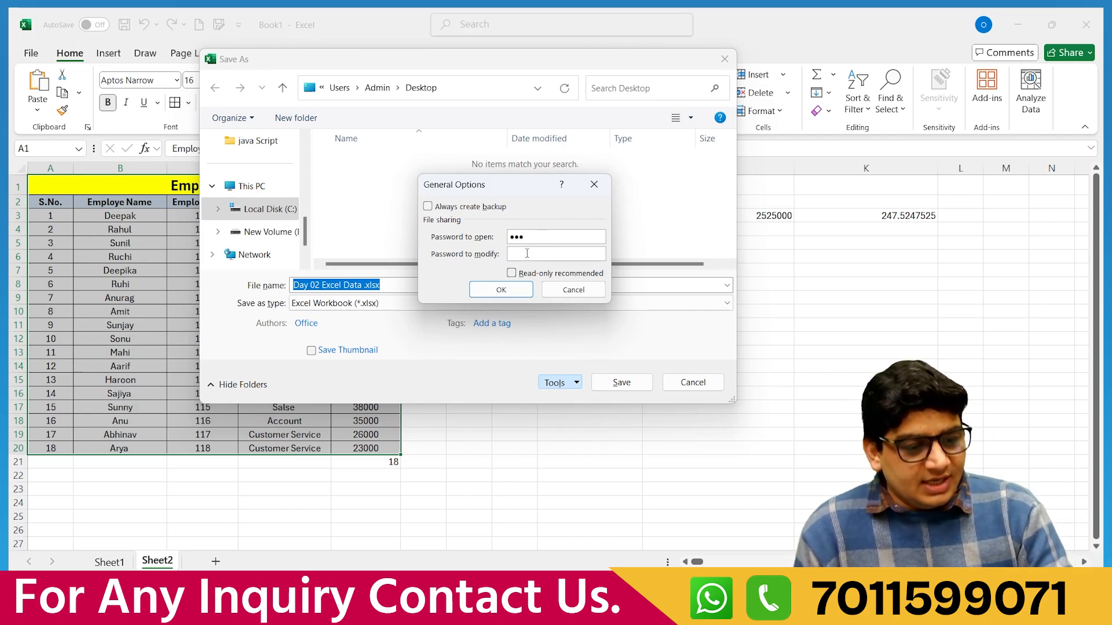
left_click(527, 253)
type("123")
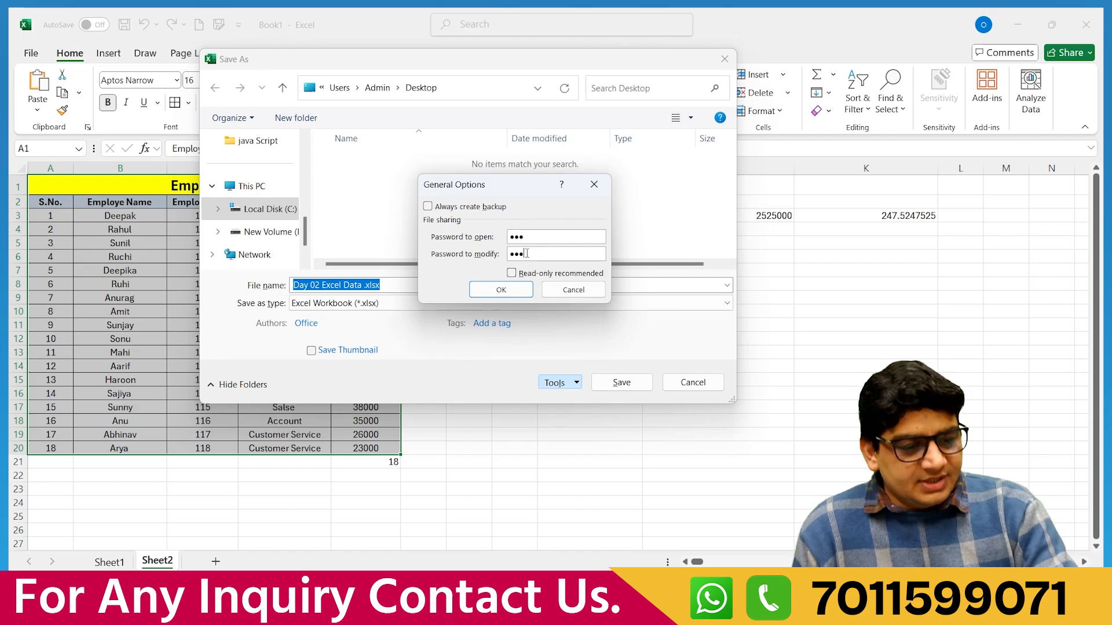
left_click(500, 290)
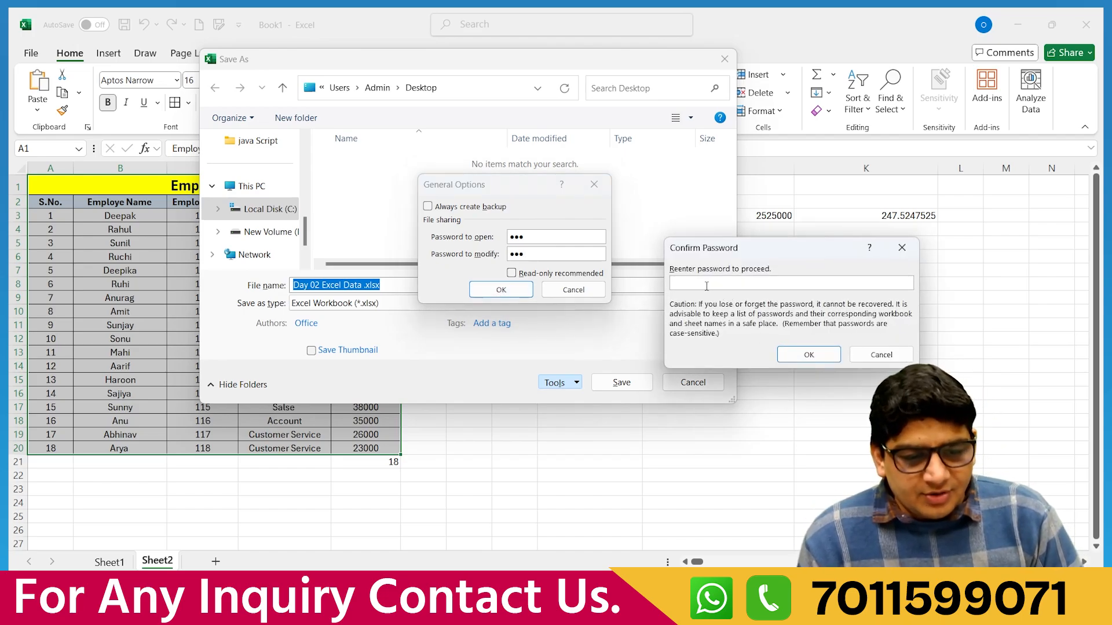
type("123")
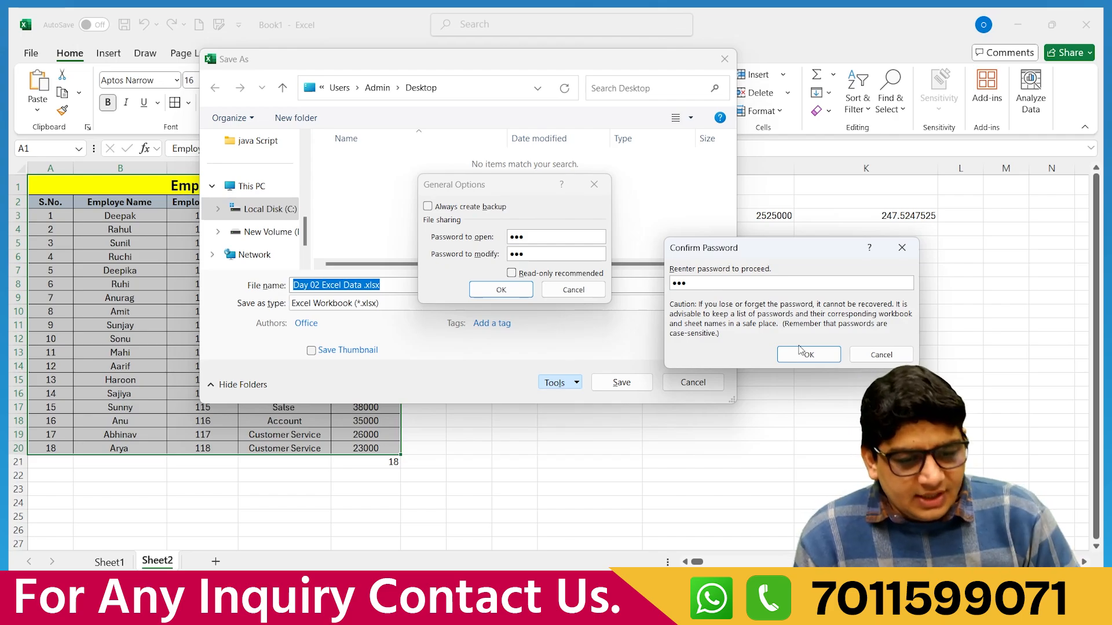
left_click(805, 353)
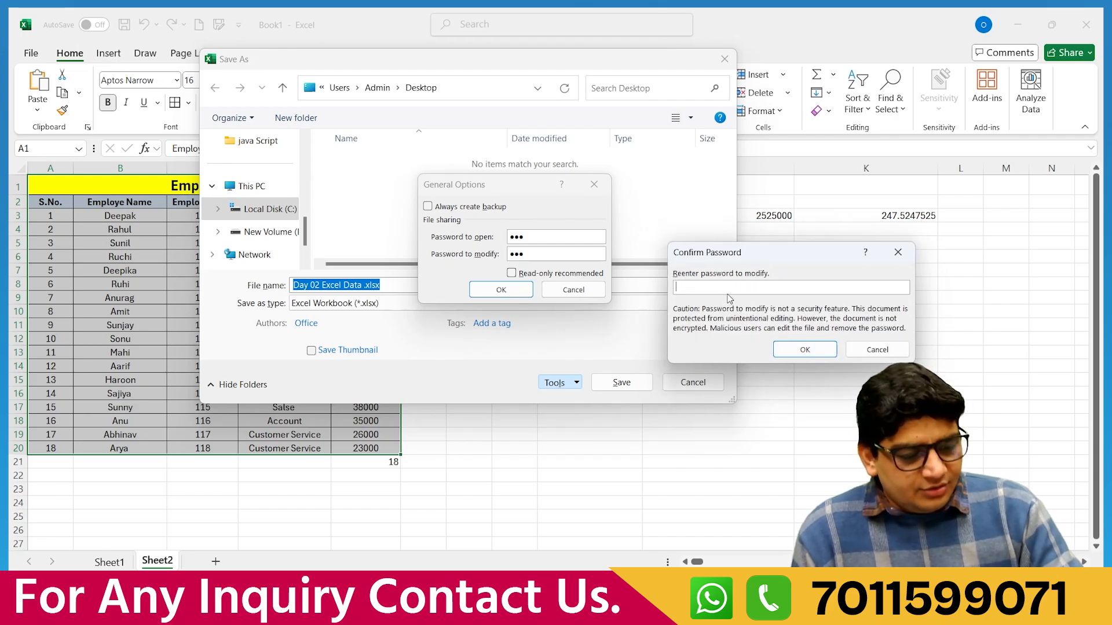
type("123")
left_click(792, 351)
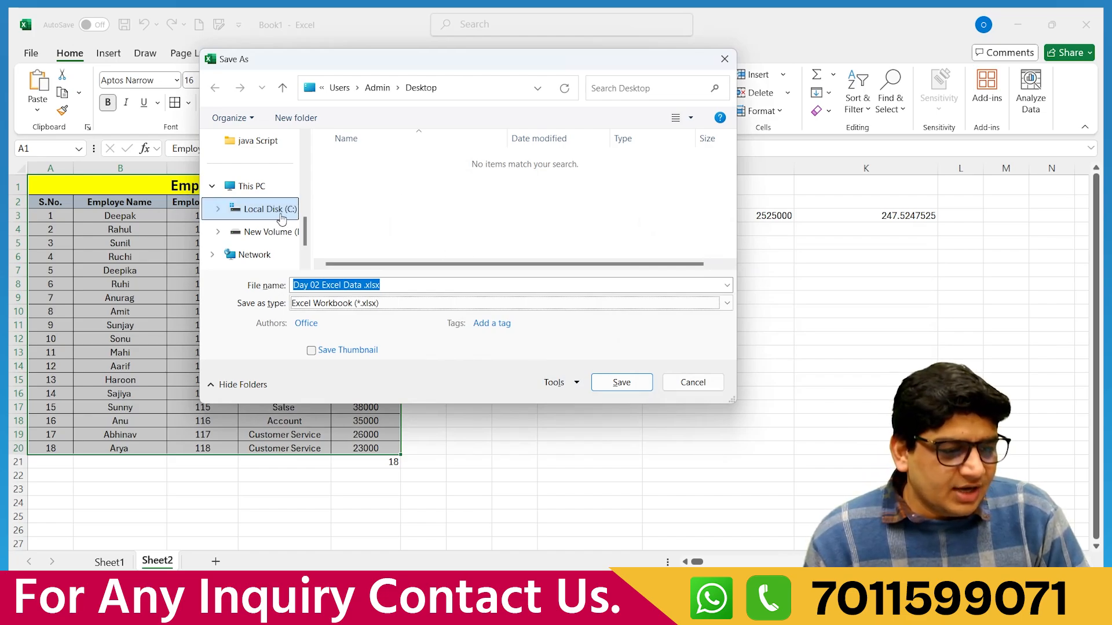
Save the protected workbook to the Desktop.
scroll(283, 218, "up", 5)
left_click(254, 237)
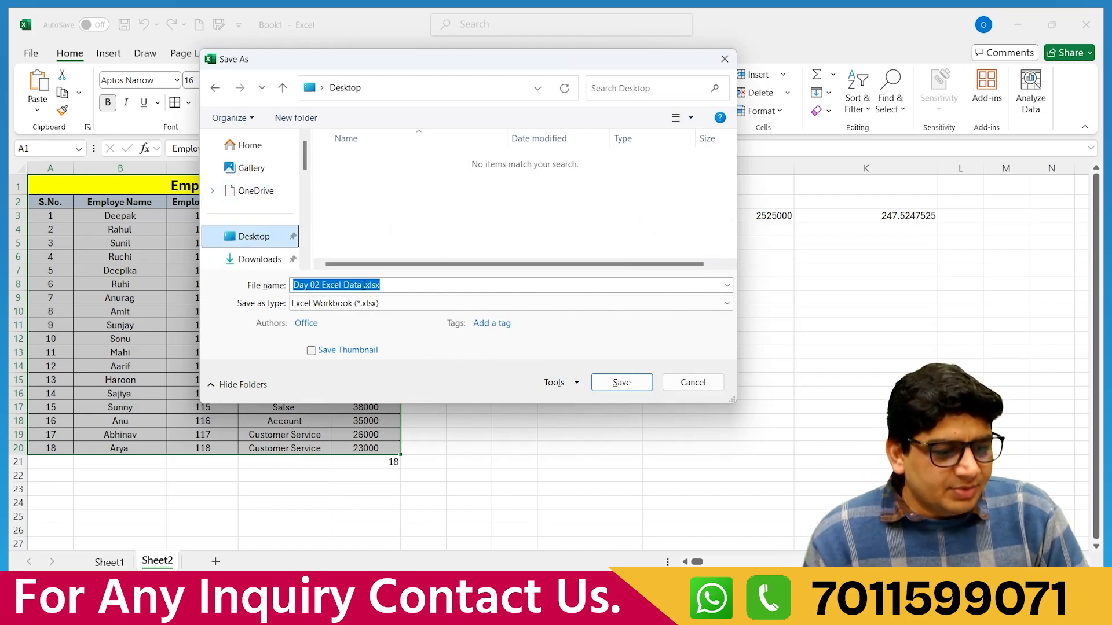
left_click(622, 382)
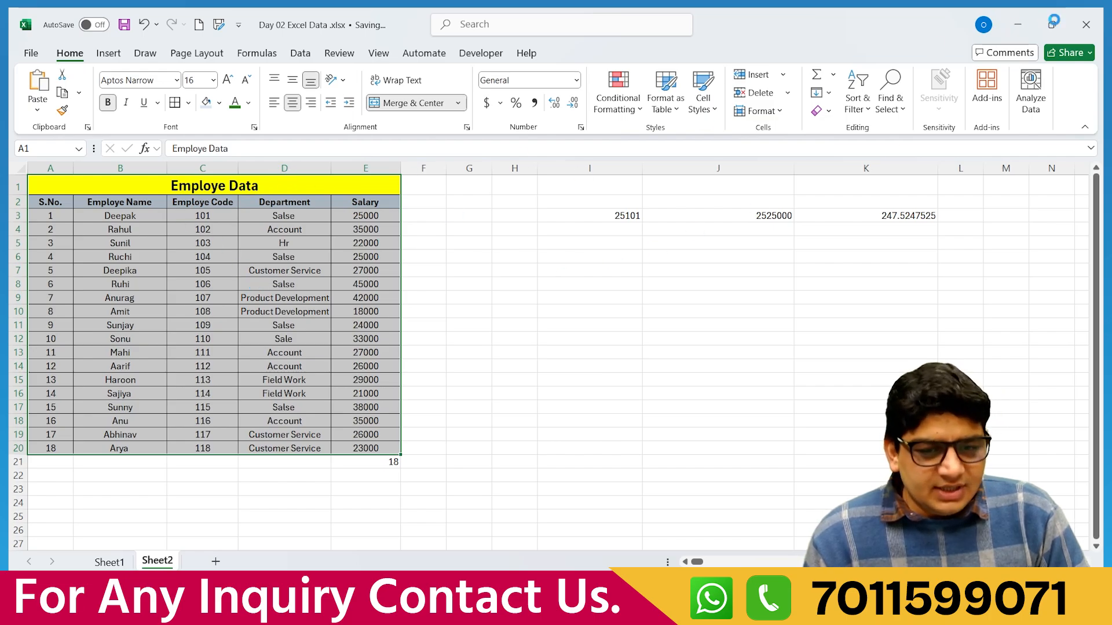
Close Excel and reopen Day 02 Excel Data from the desktop, entering both passwords.
left_click(1080, 28)
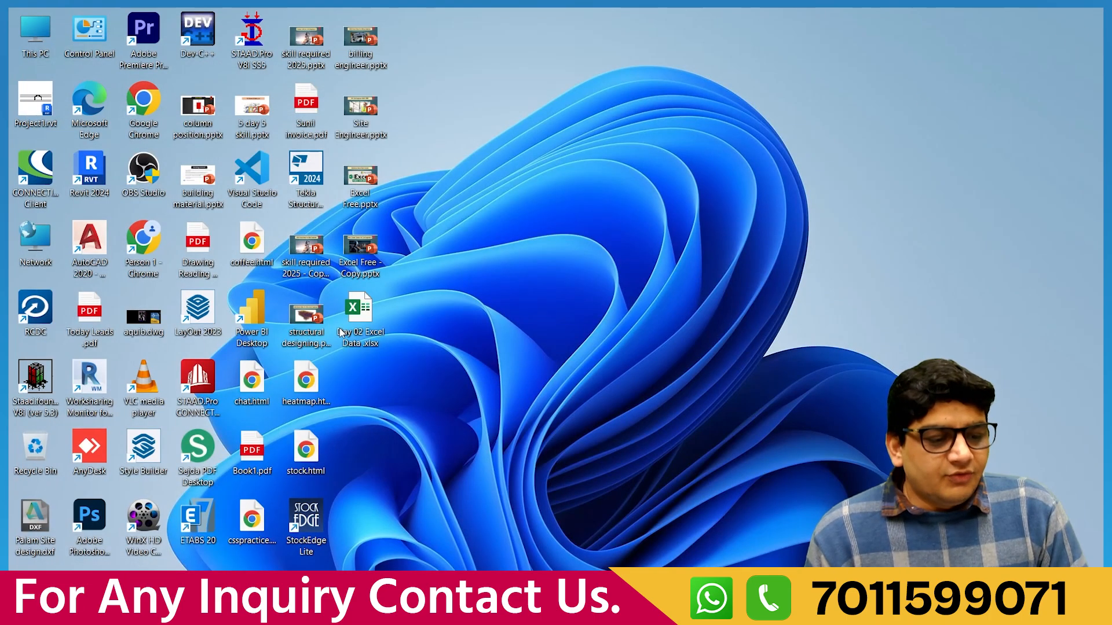
double_click(367, 315)
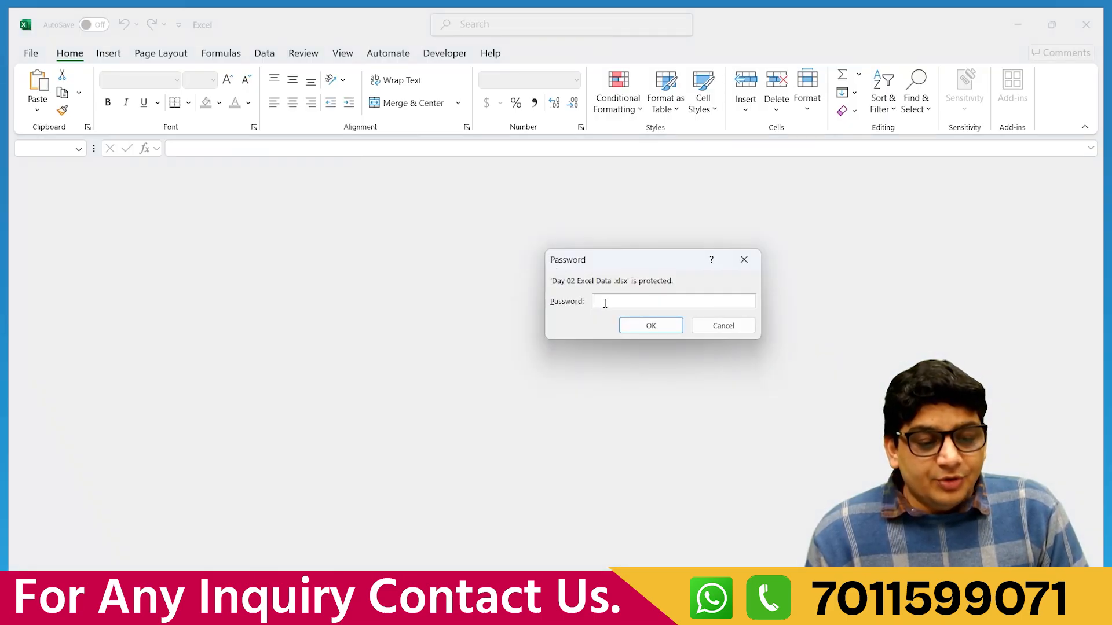
type("123")
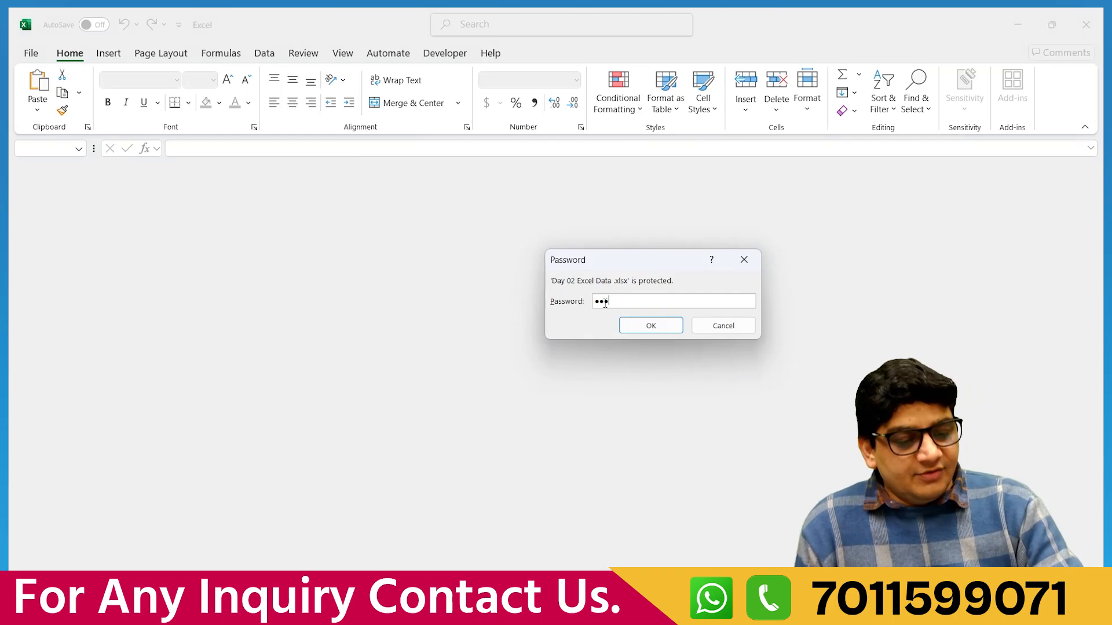
left_click(648, 325)
type("123")
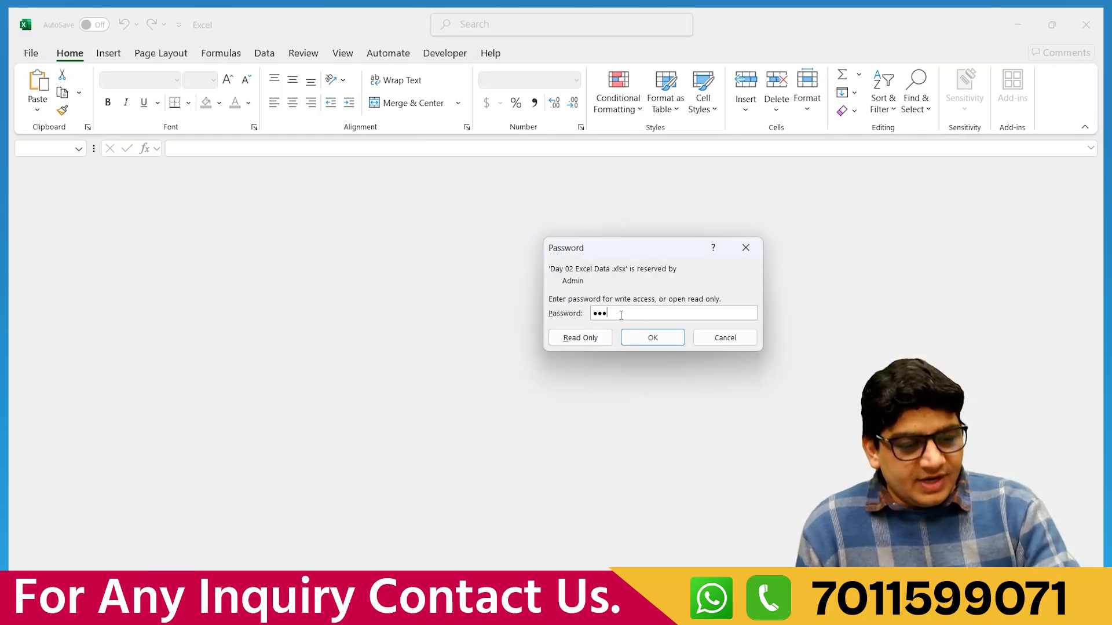
left_click(658, 342)
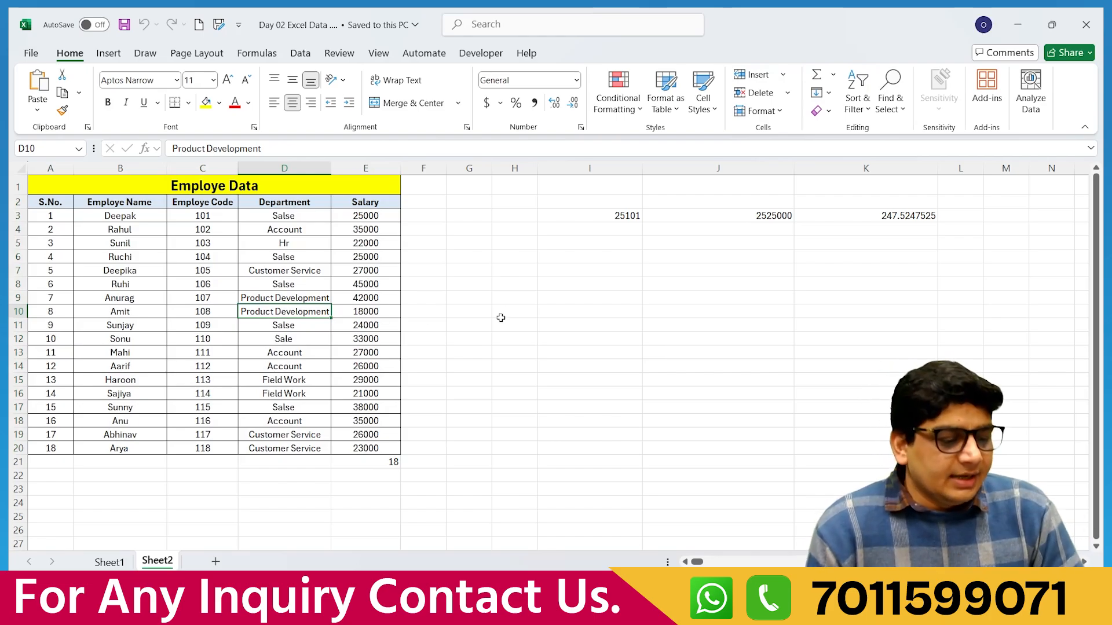
Add three blank sheets, Sheet3 to Sheet5, then return to Sheet2.
right_click(161, 564)
left_click(162, 565)
left_click(216, 561)
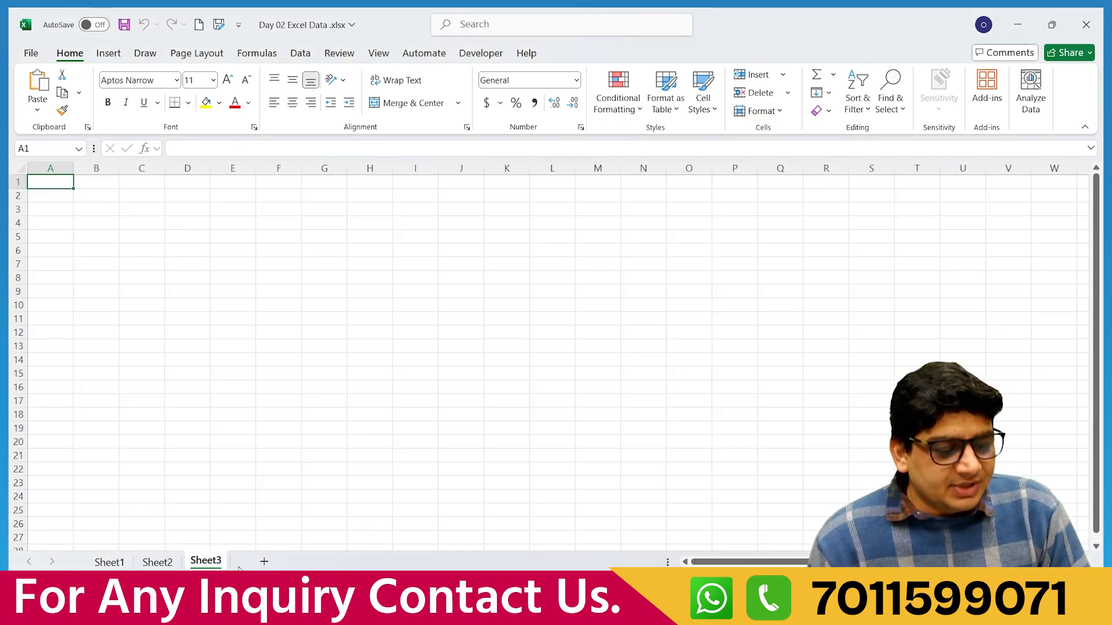
left_click(264, 561)
left_click(312, 561)
left_click(162, 563)
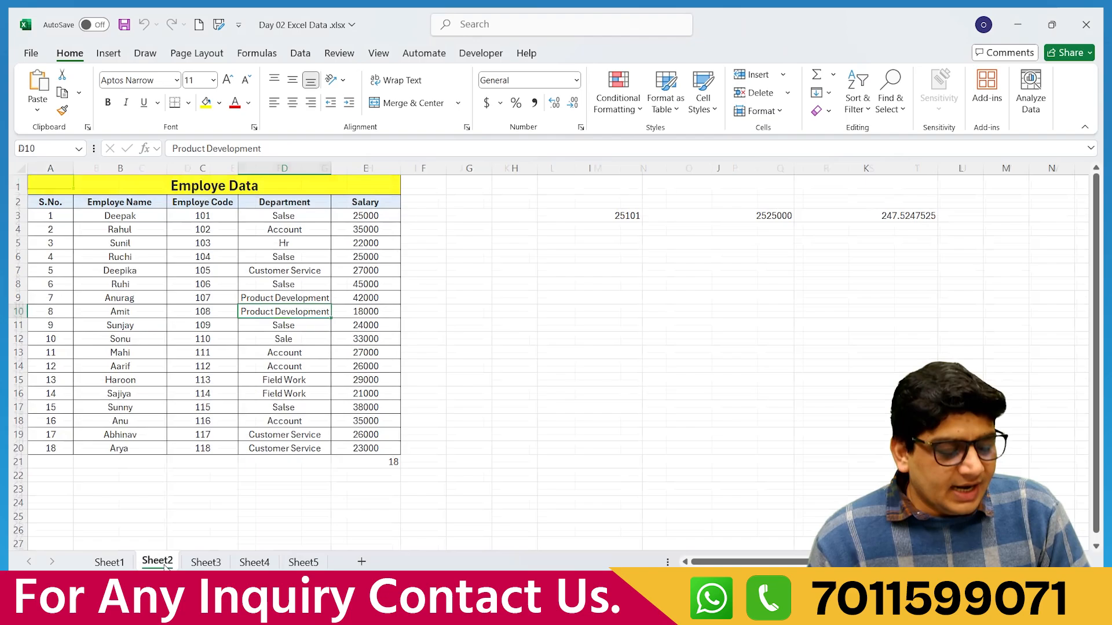